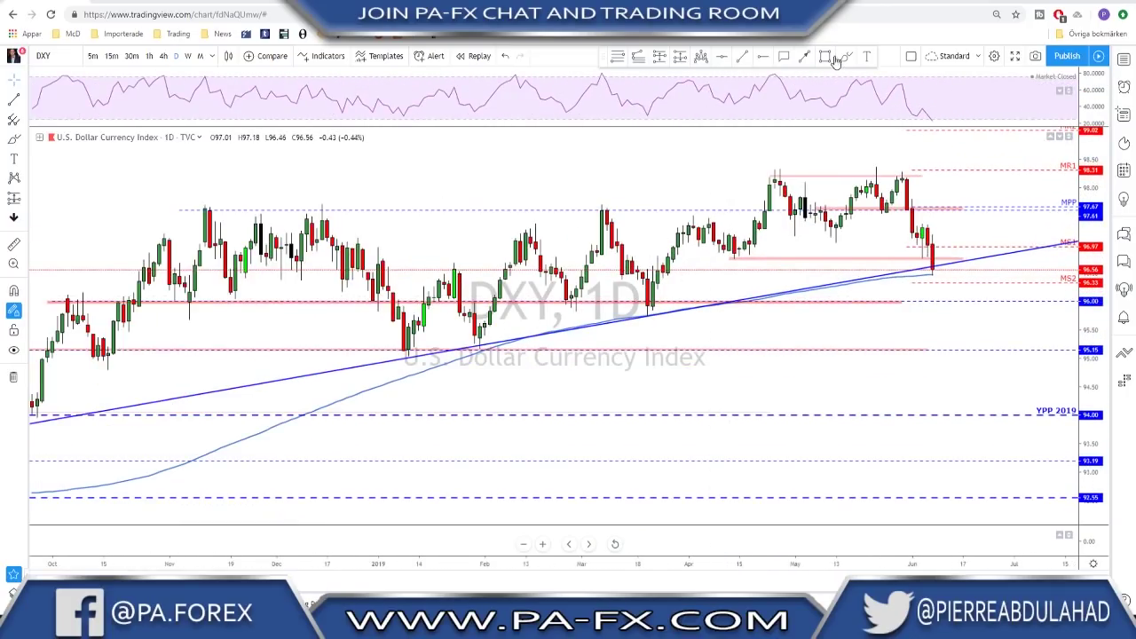
Mark the early-June drop with an arrow on the daily chart, and temporarily circle the trendline breaks on the four-hour chart using the brush
click(805, 56)
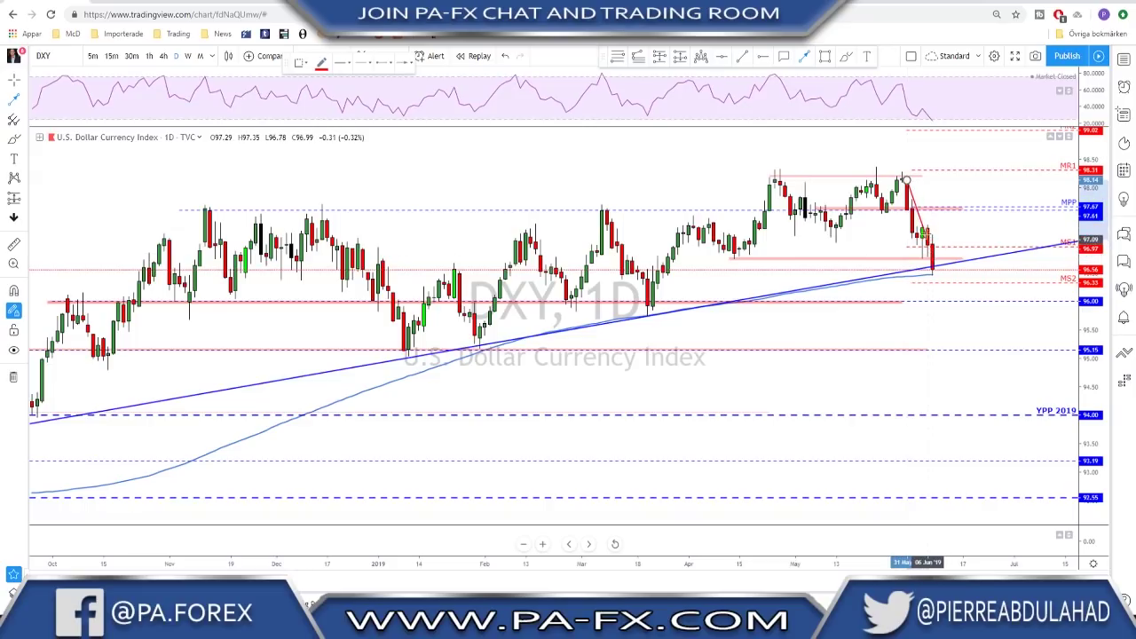
click(163, 57)
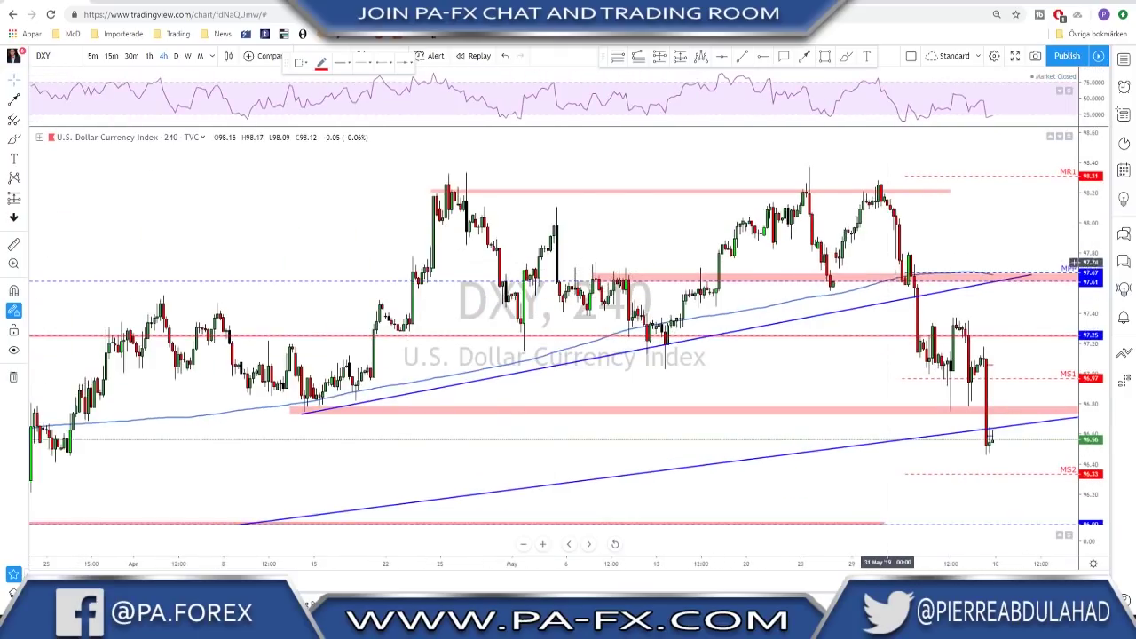
click(847, 58)
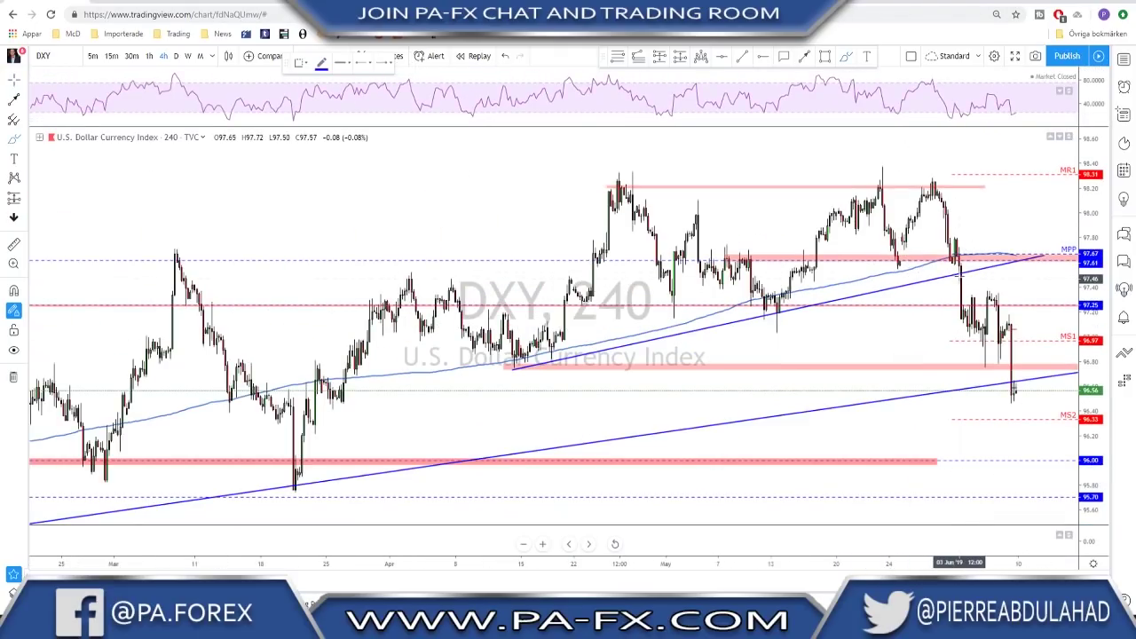
drag(964, 265, 966, 266)
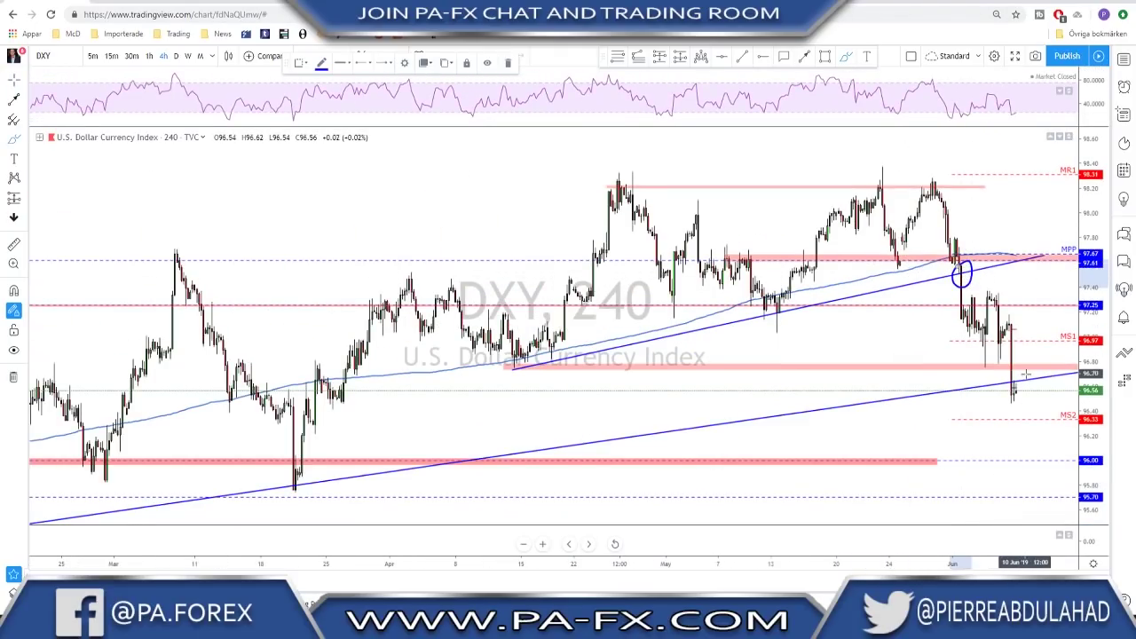
mouse_move(1011, 375)
mouse_down()
mouse_move(1011, 406)
mouse_move(1005, 377)
mouse_up()
key(ctrl+z)
key(ctrl+z)
key(ctrl+z)
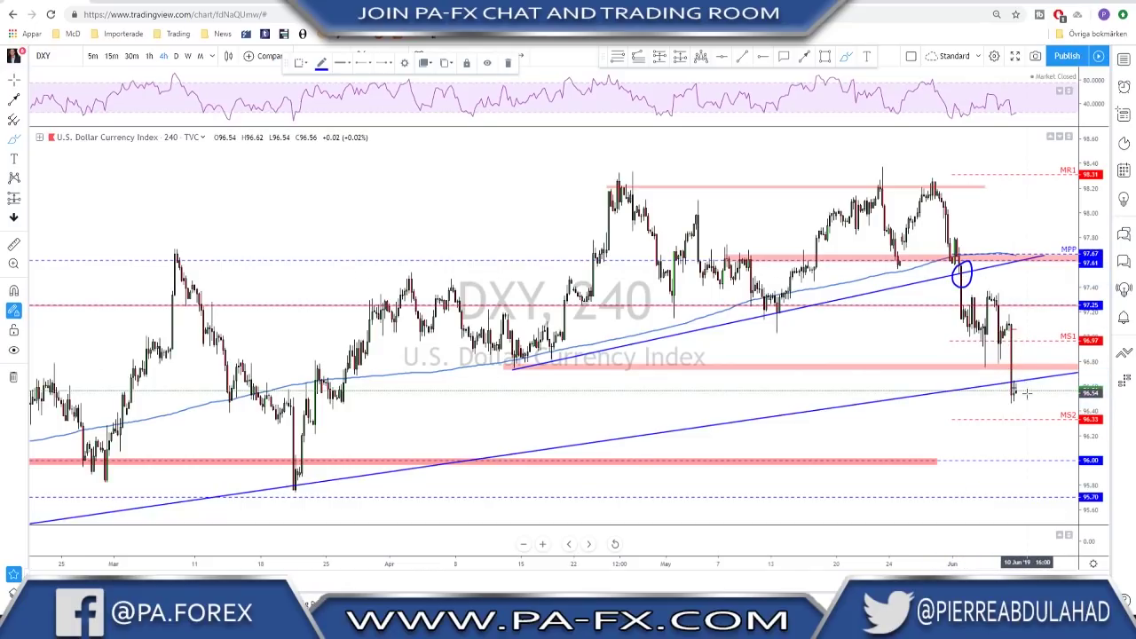
Examine on the daily DXY chart where the latest candle meets the rising trendline and the moving average
click(177, 55)
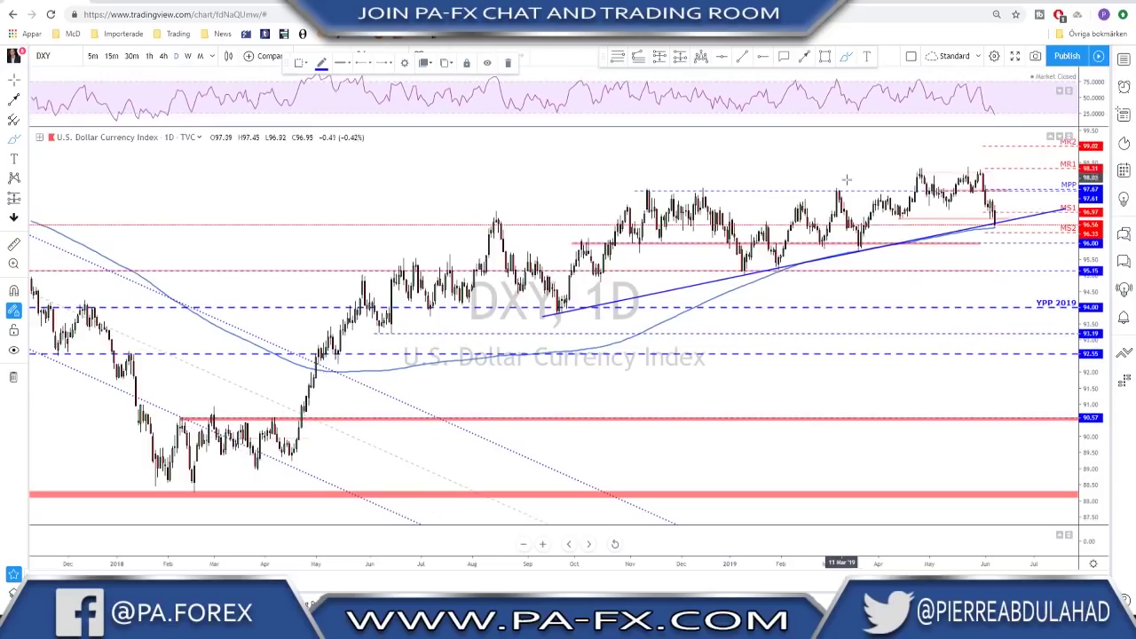
scroll(866, 275, up, 2)
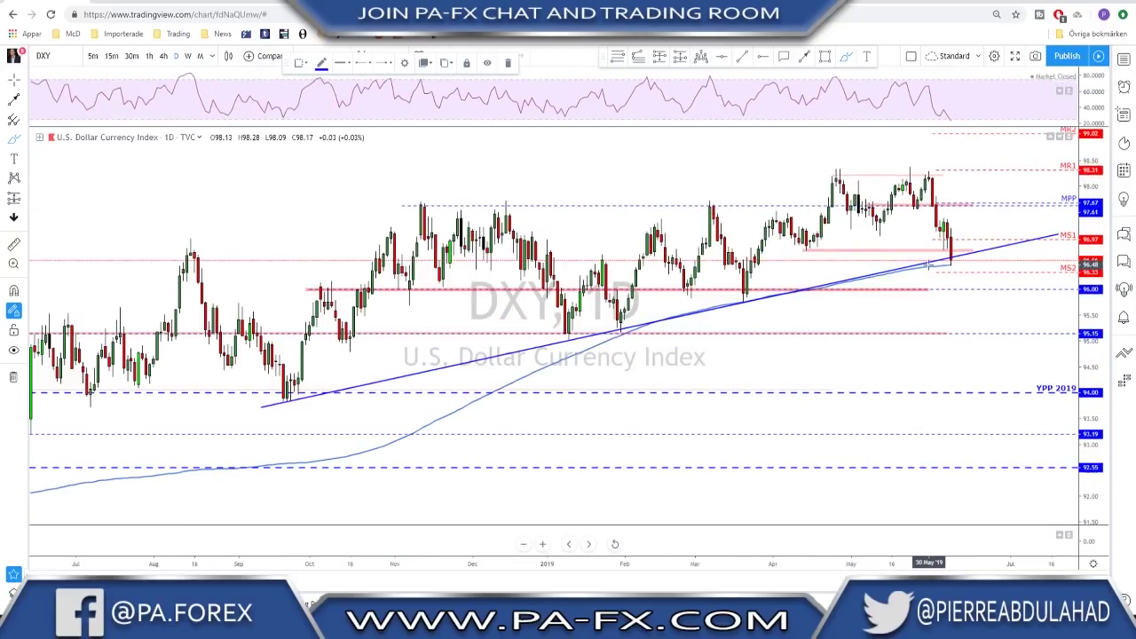
scroll(928, 263, down, 2)
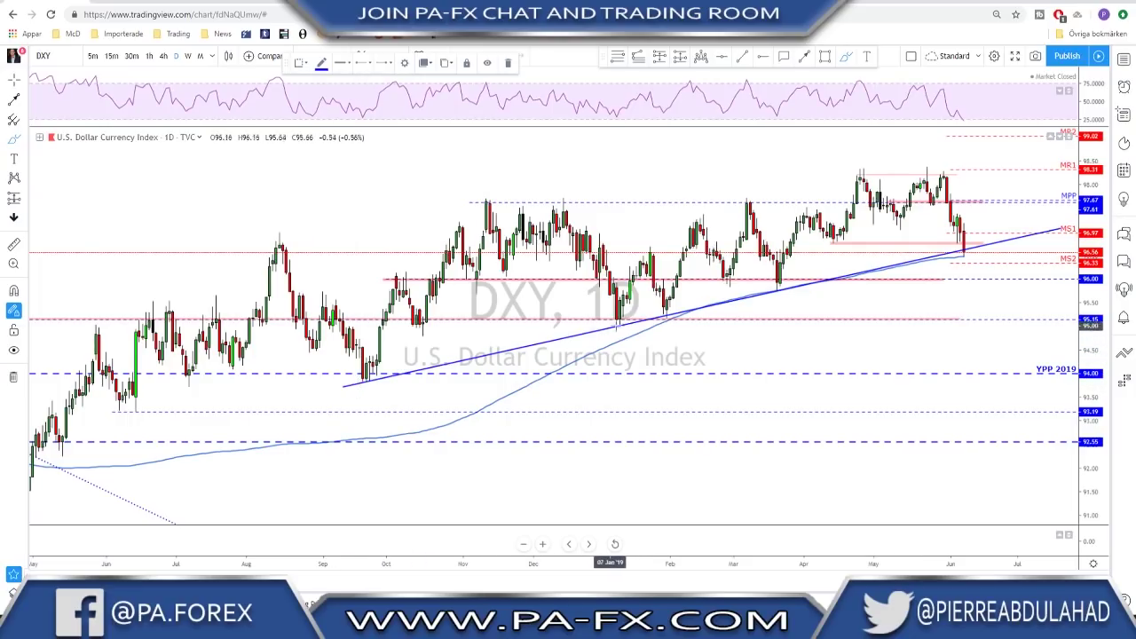
scroll(842, 279, up, 2)
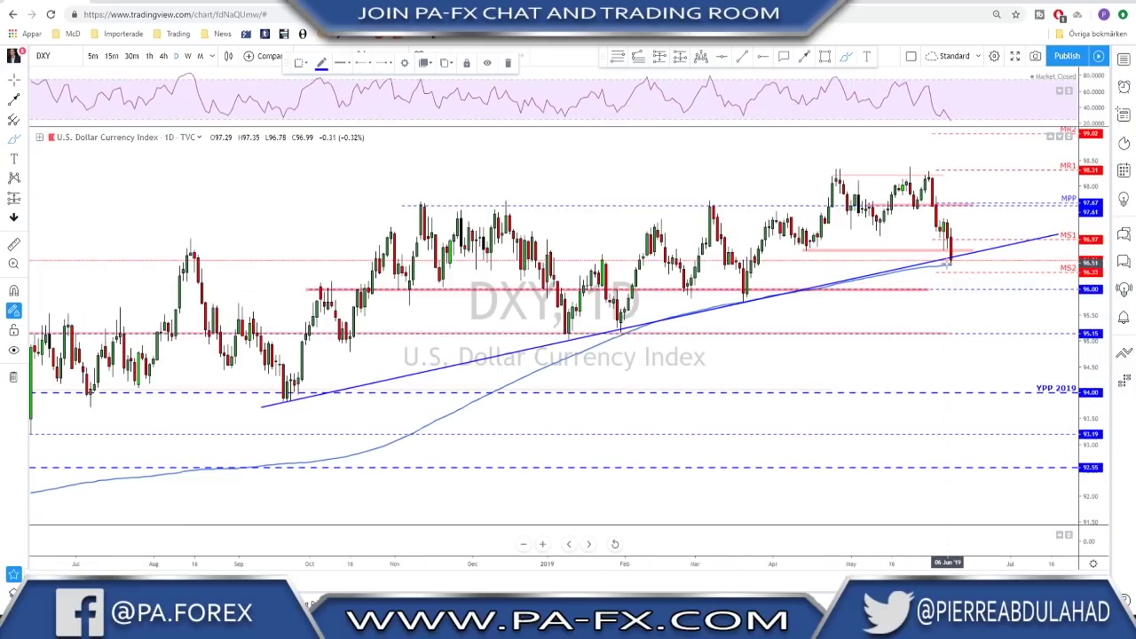
drag(947, 260, 960, 266)
scroll(951, 257, down, 2)
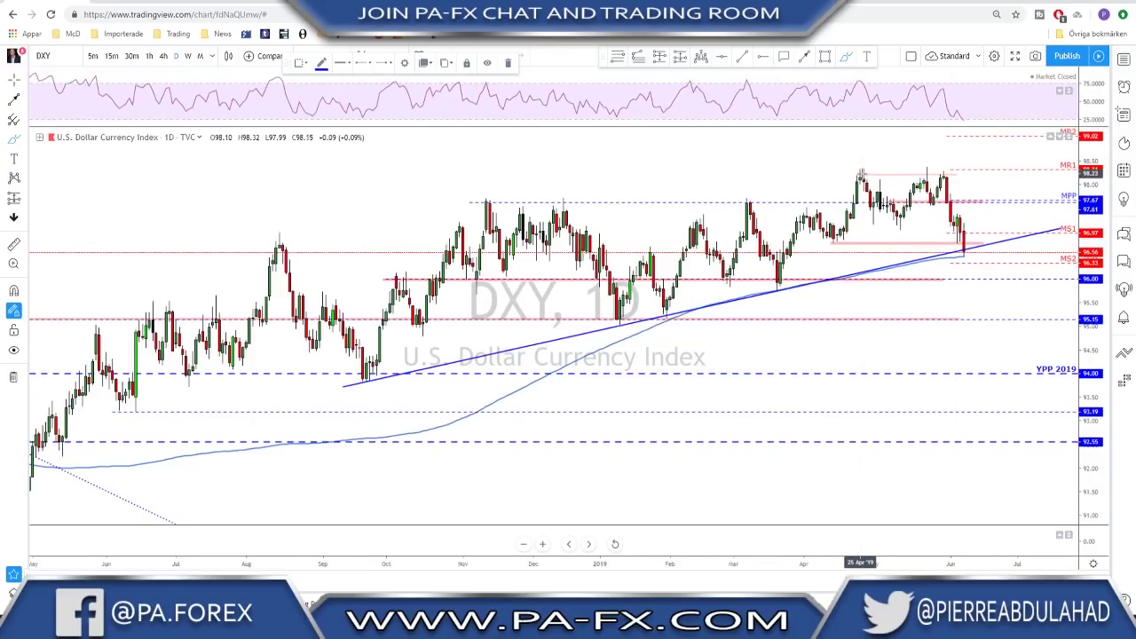
scroll(731, 160, down, 2)
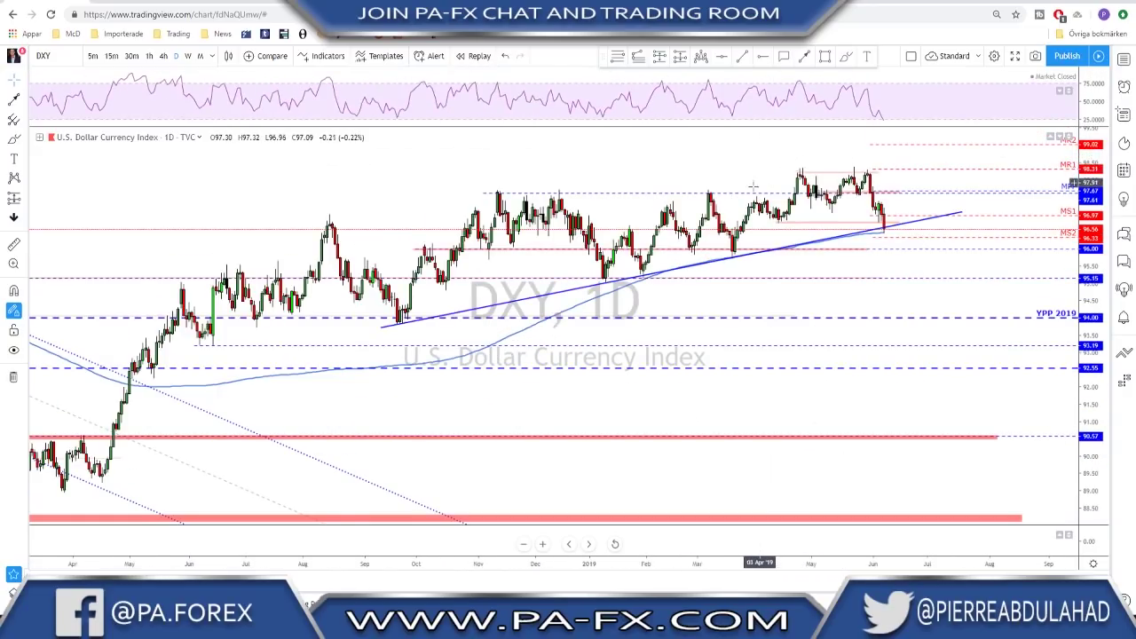
Circle the three 2019 trendline touches with the brush, sketch a breakdown path with a retest from the current price, and undo the marks
scroll(750, 157, up, 1)
click(863, 259)
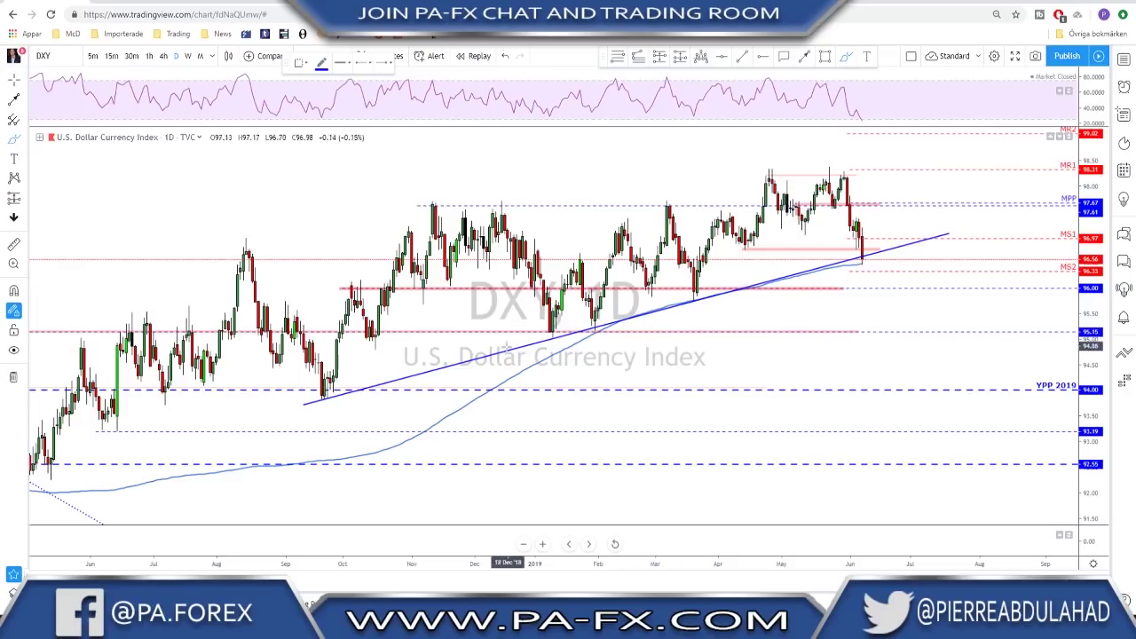
mouse_move(553, 331)
mouse_down()
mouse_move(607, 335)
mouse_move(591, 320)
mouse_up()
drag(694, 288, 695, 289)
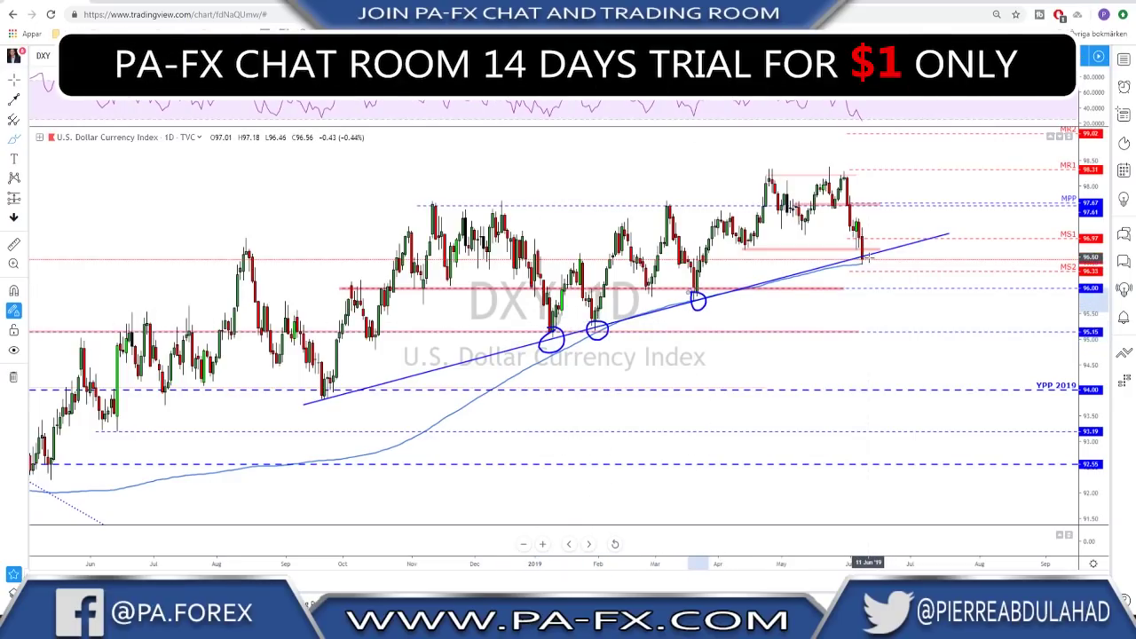
drag(860, 251, 867, 282)
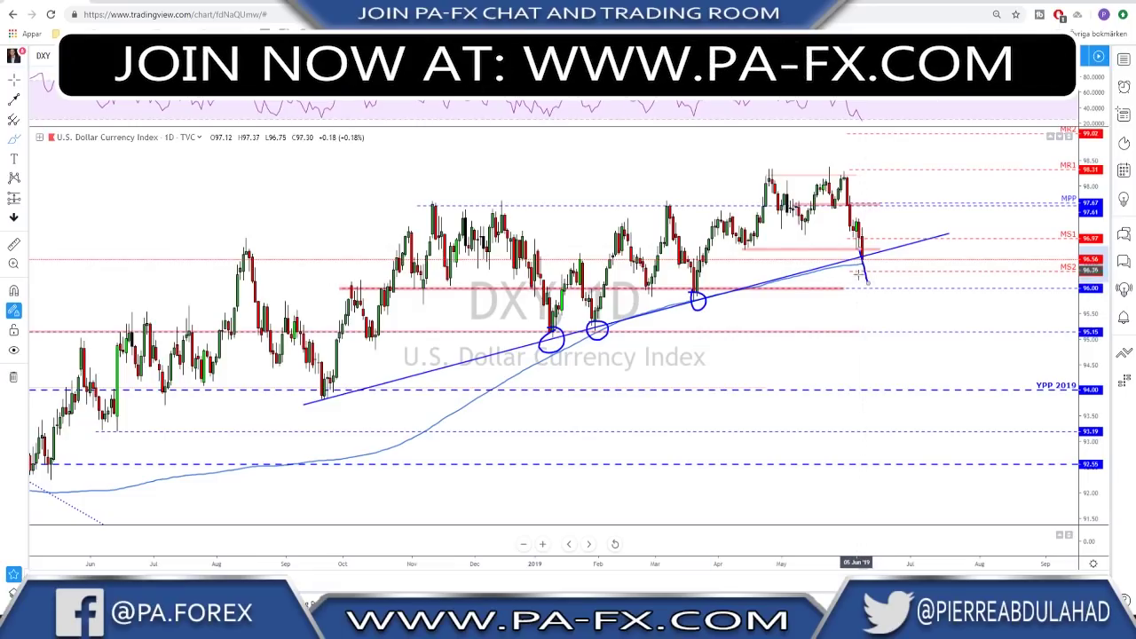
mouse_move(869, 280)
mouse_down()
mouse_move(901, 249)
mouse_move(935, 307)
mouse_up()
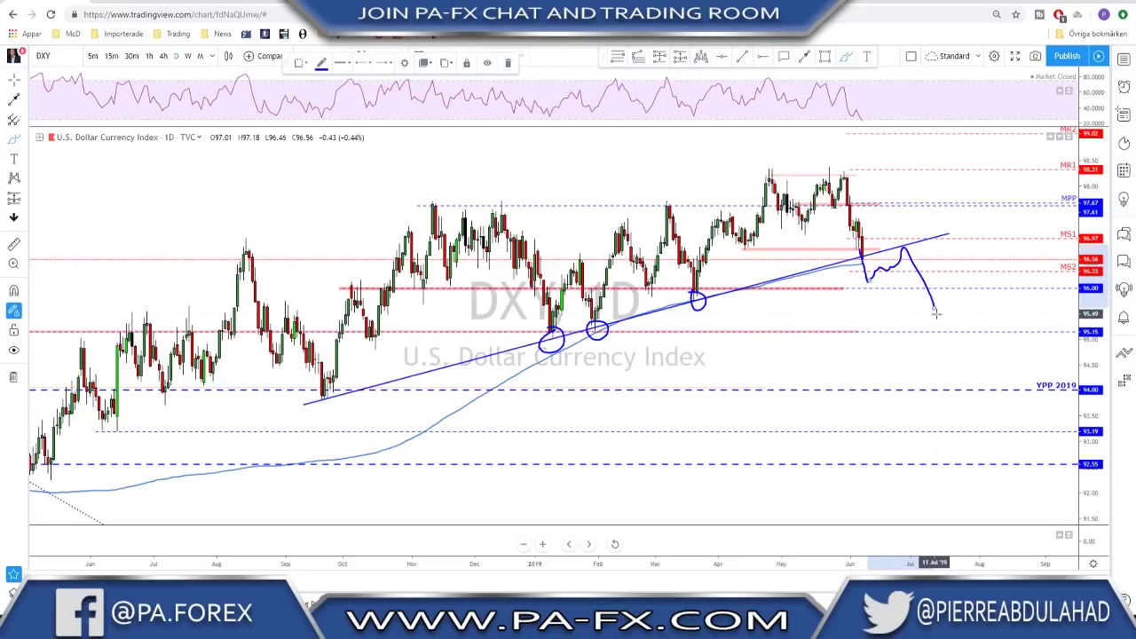
key(ctrl+z)
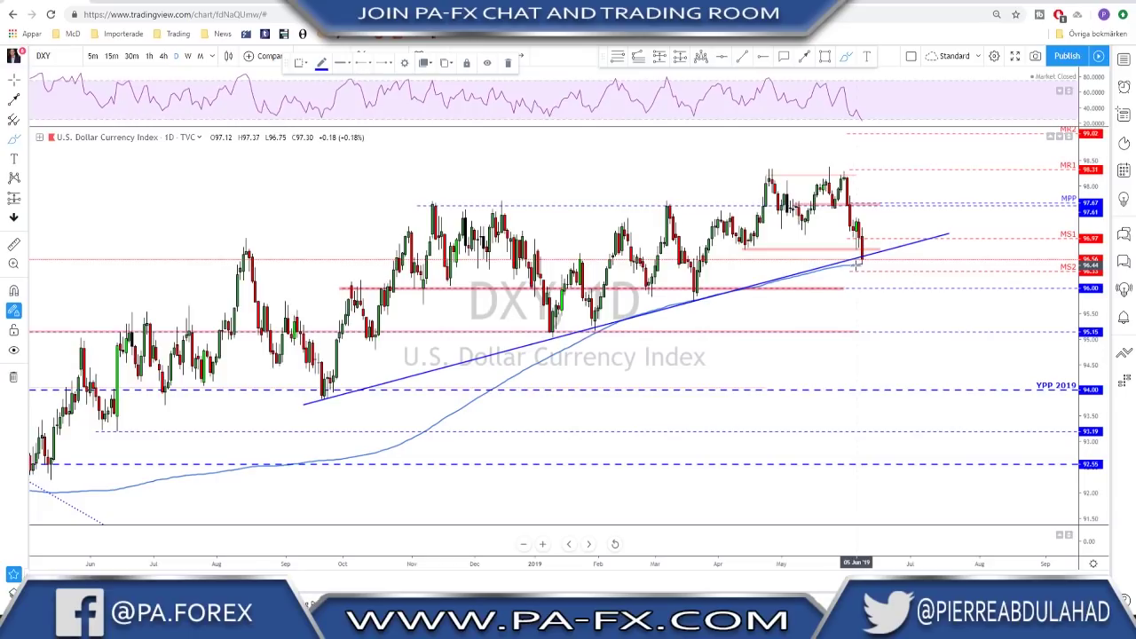
On the four-hour chart, brush-mark the recent lower high and sketch a rebound from the current price toward the 97.25 level
click(164, 56)
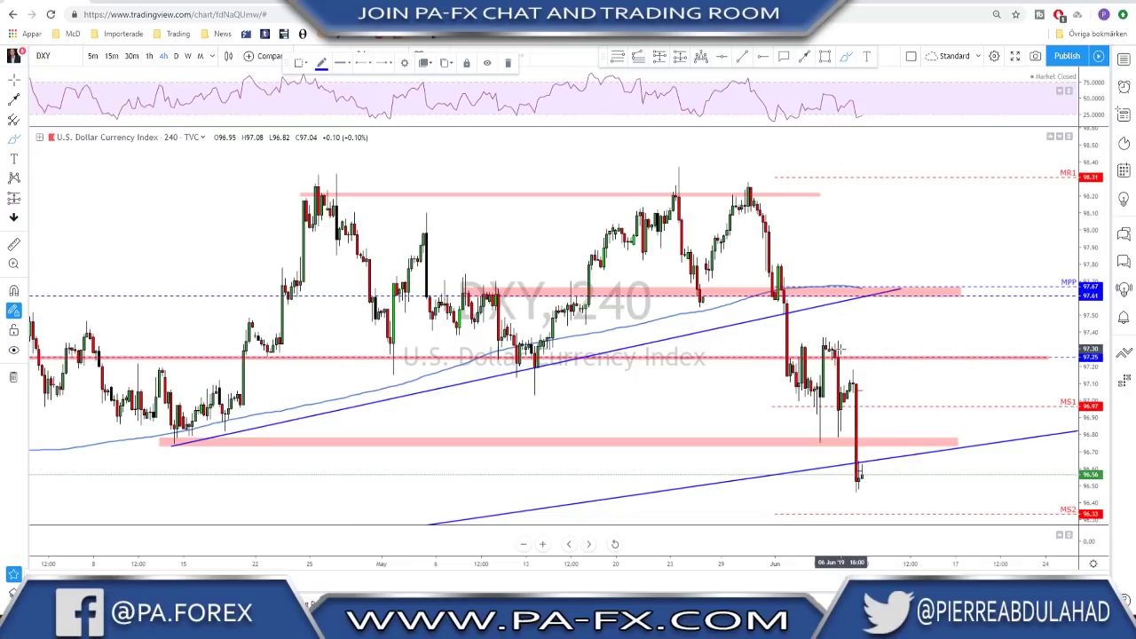
drag(842, 346, 837, 347)
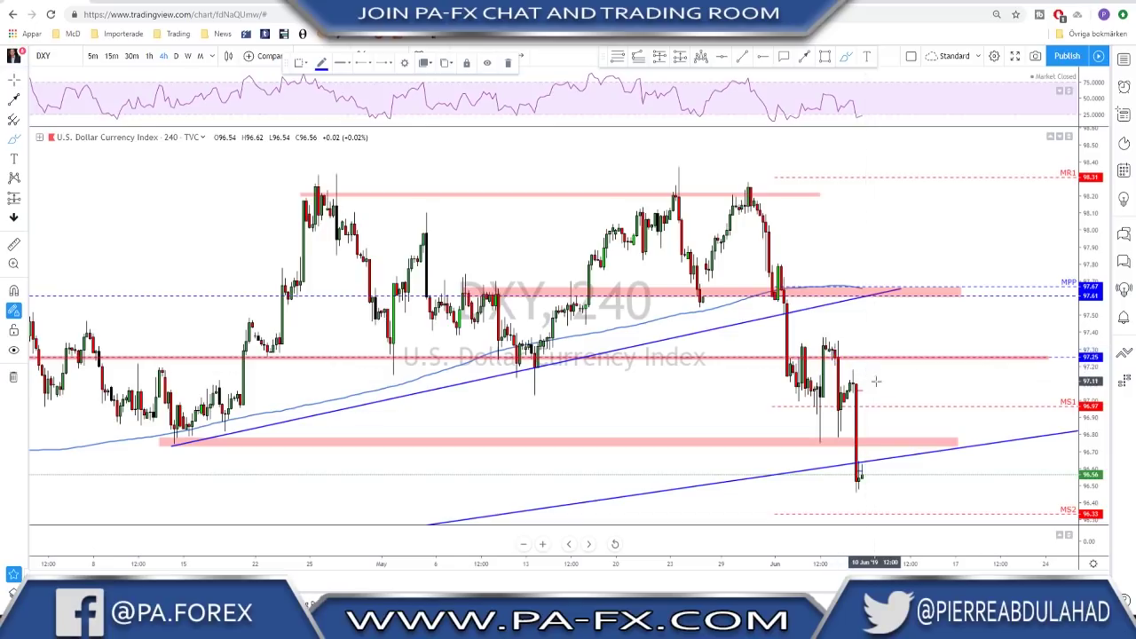
scroll(887, 399, down, 3)
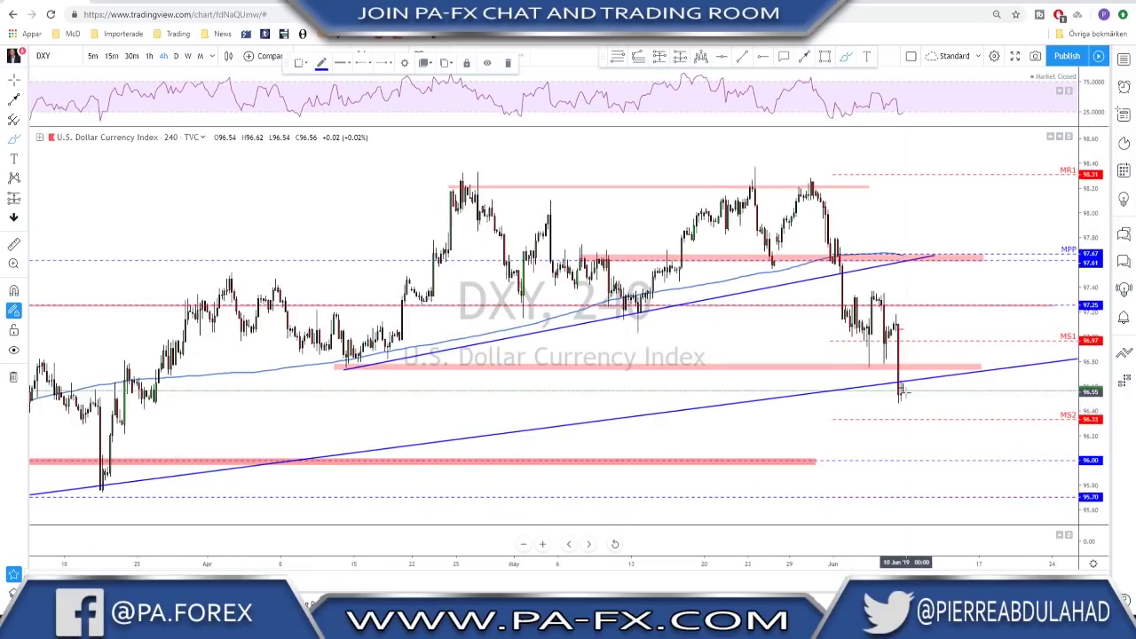
drag(900, 390, 927, 311)
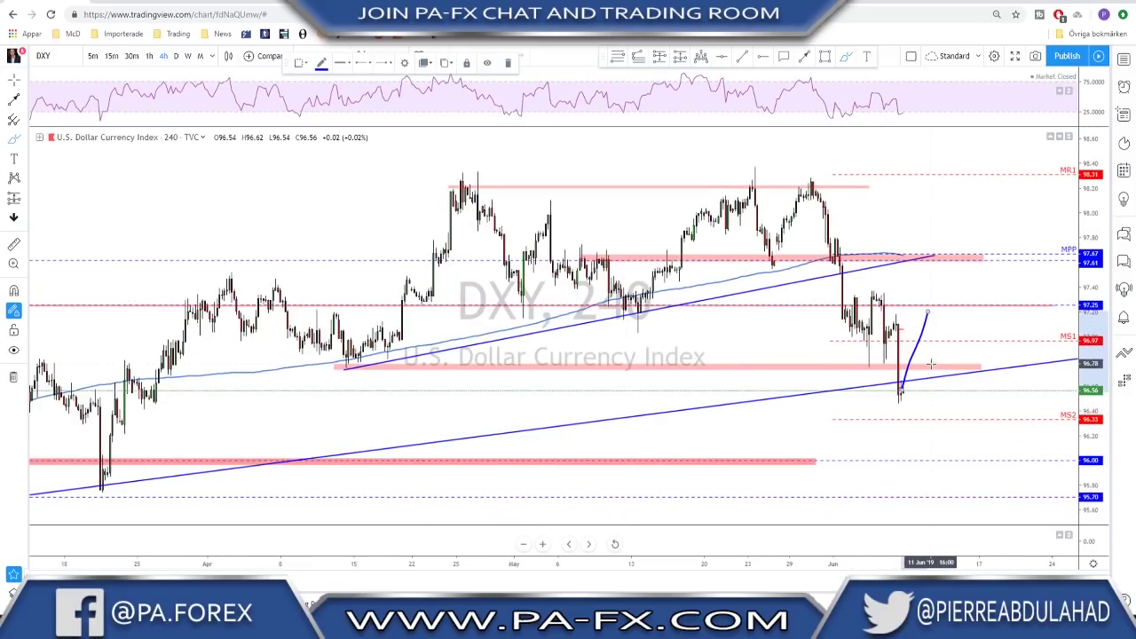
Draw a brush stroke along the decline from the late-May high to the June low and delete it
scroll(923, 293, down, 1)
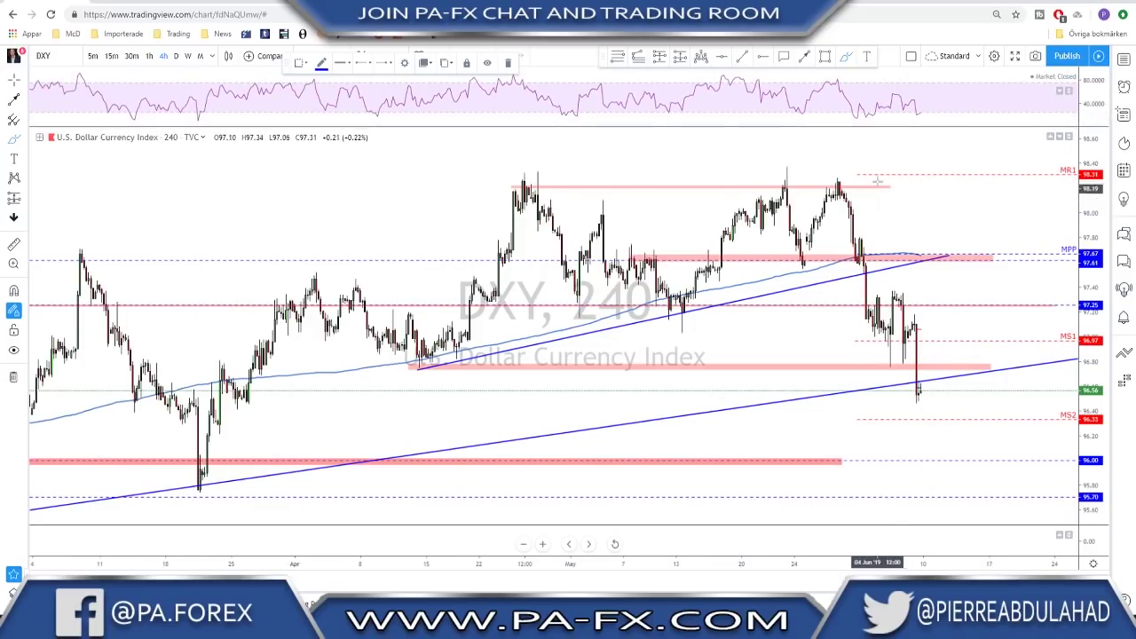
scroll(874, 184, down, 1)
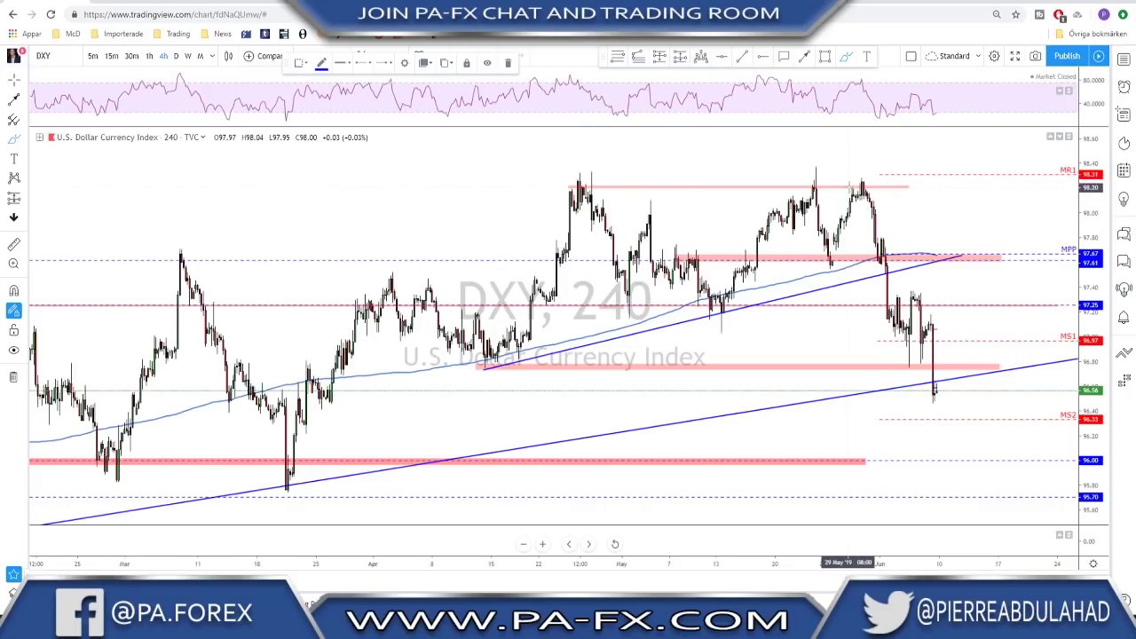
drag(852, 188, 934, 406)
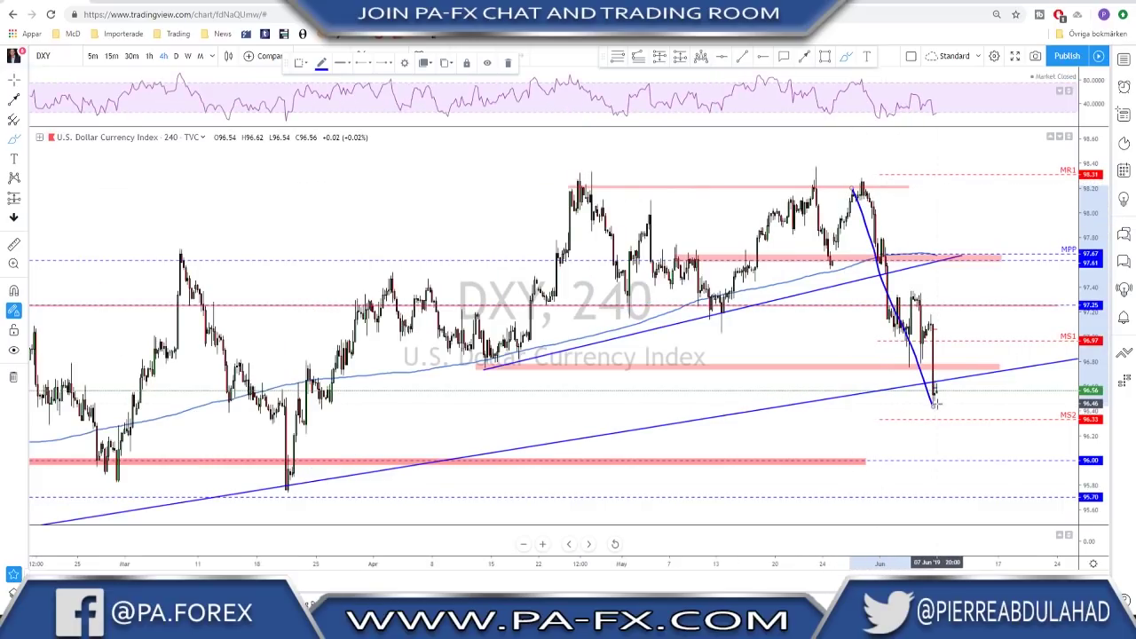
key(Delete)
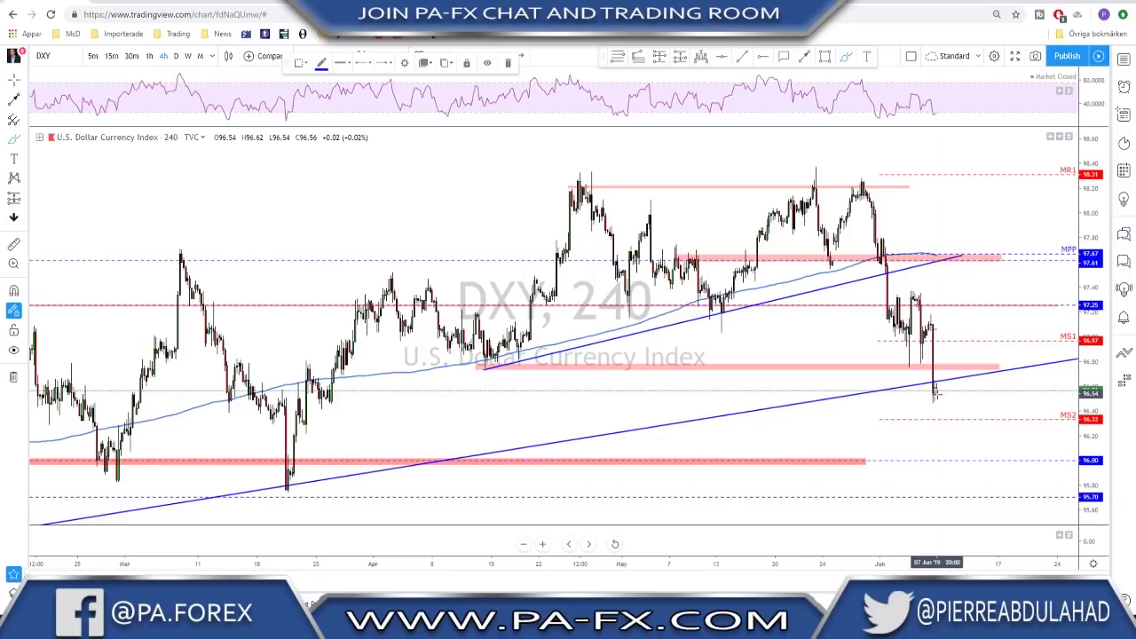
Sketch a zigzag recovery from the June low, circle the 97.25 and 97.61 levels as targets, and undo the brush marks
mouse_move(933, 392)
mouse_down()
mouse_move(947, 360)
mouse_move(960, 376)
mouse_move(1010, 304)
mouse_up()
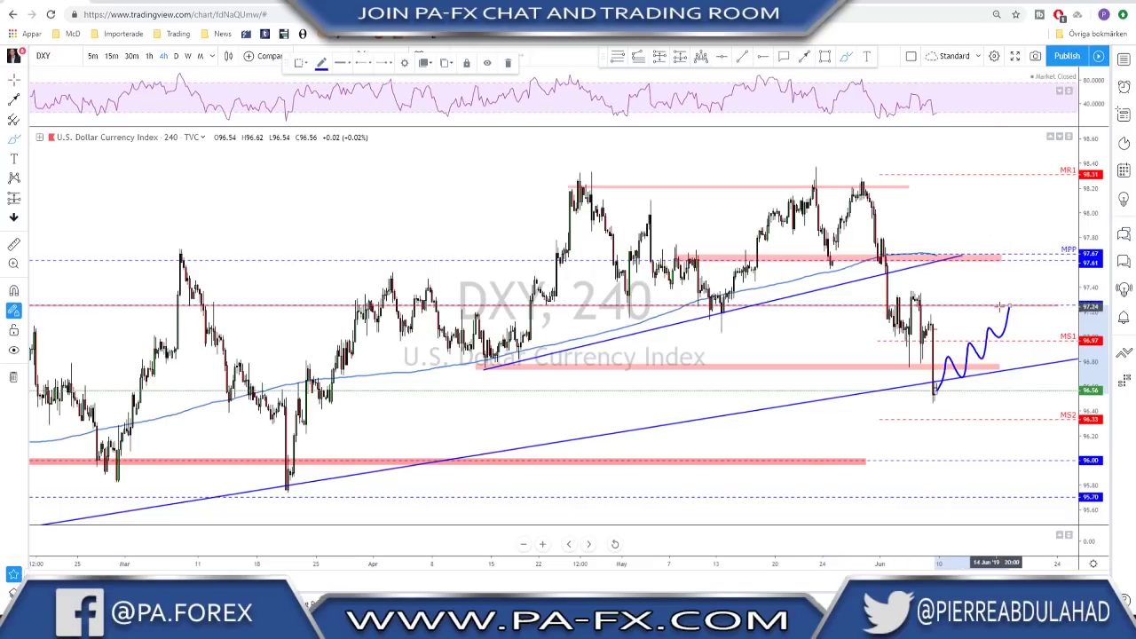
drag(1006, 300, 1008, 306)
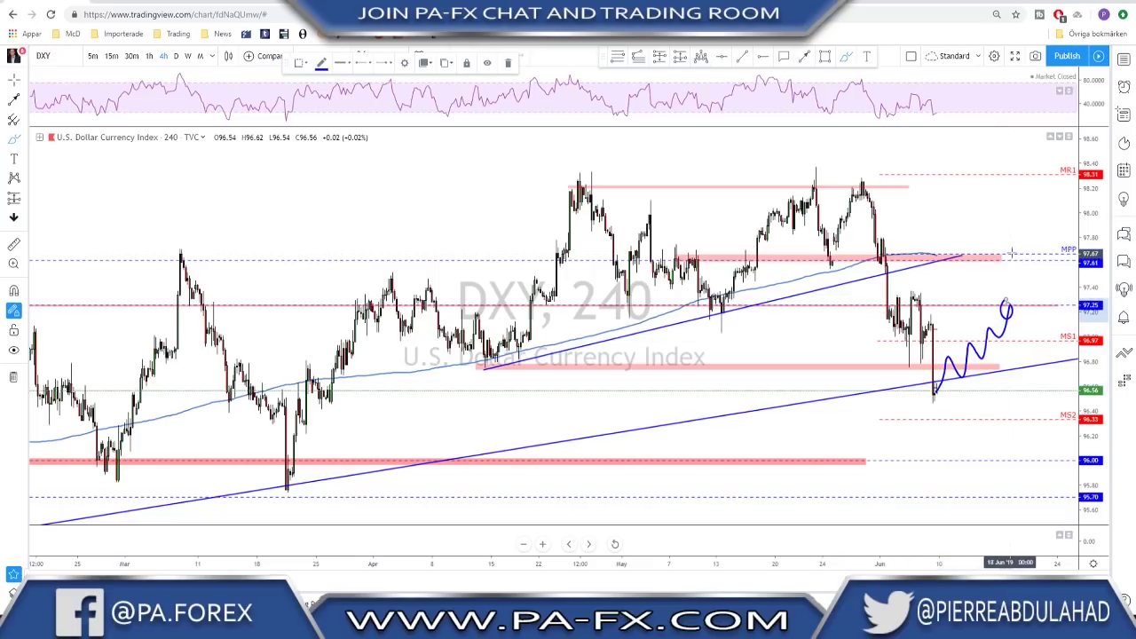
mouse_move(992, 263)
mouse_down()
mouse_move(1002, 251)
mouse_move(1017, 262)
mouse_up()
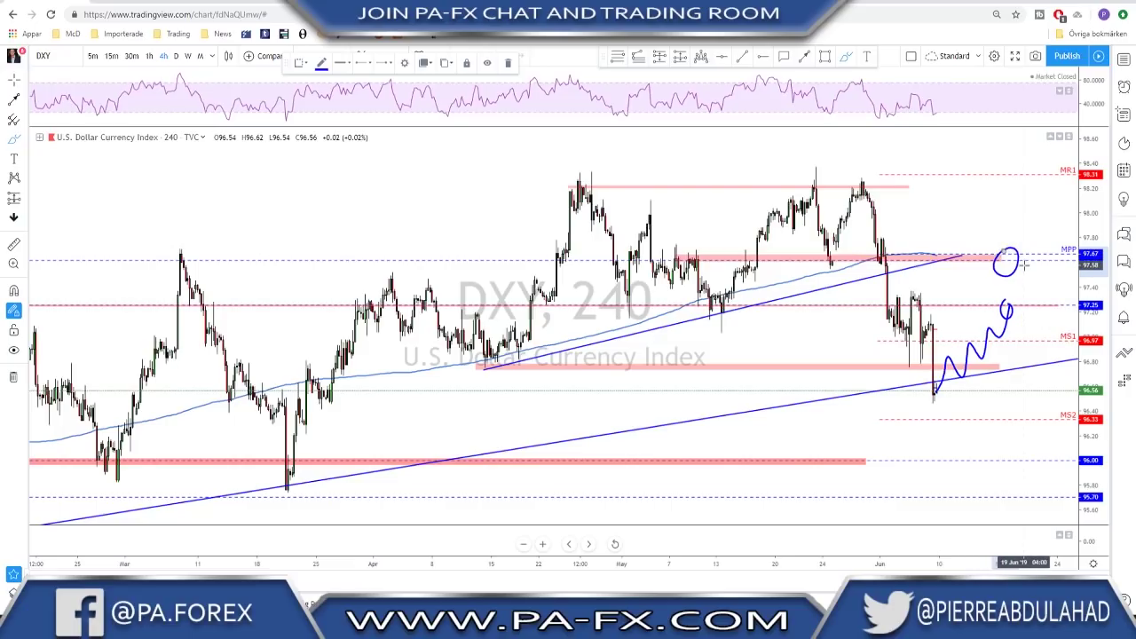
key(ctrl+z)
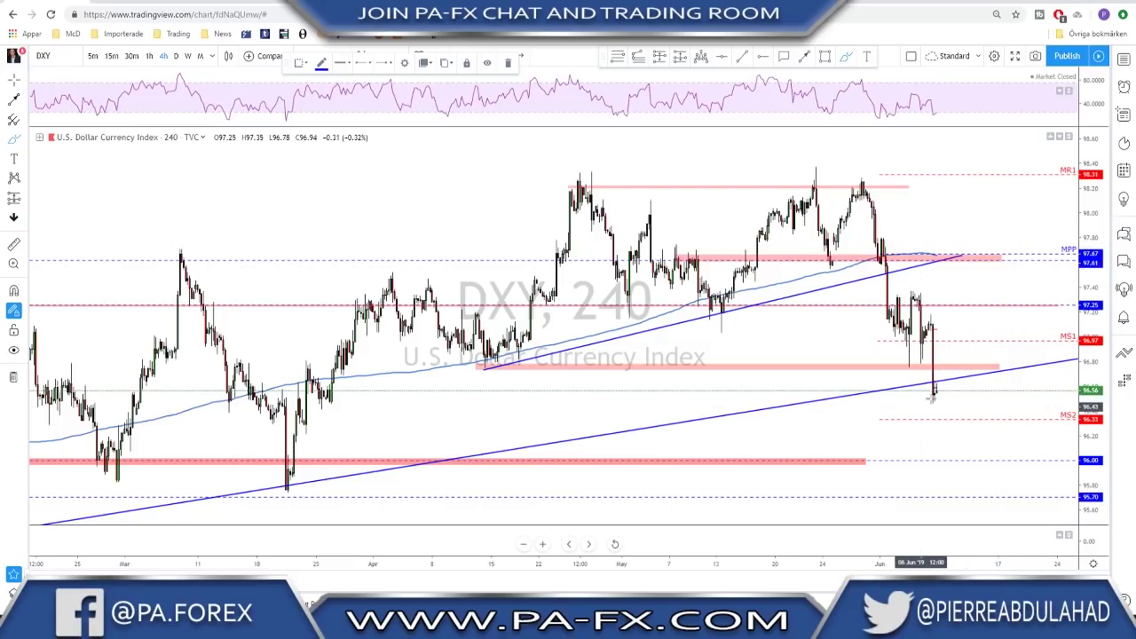
Draw a Fibonacci retracement from the late-May high at about 98.28 down to the June low at about 96.47
click(618, 59)
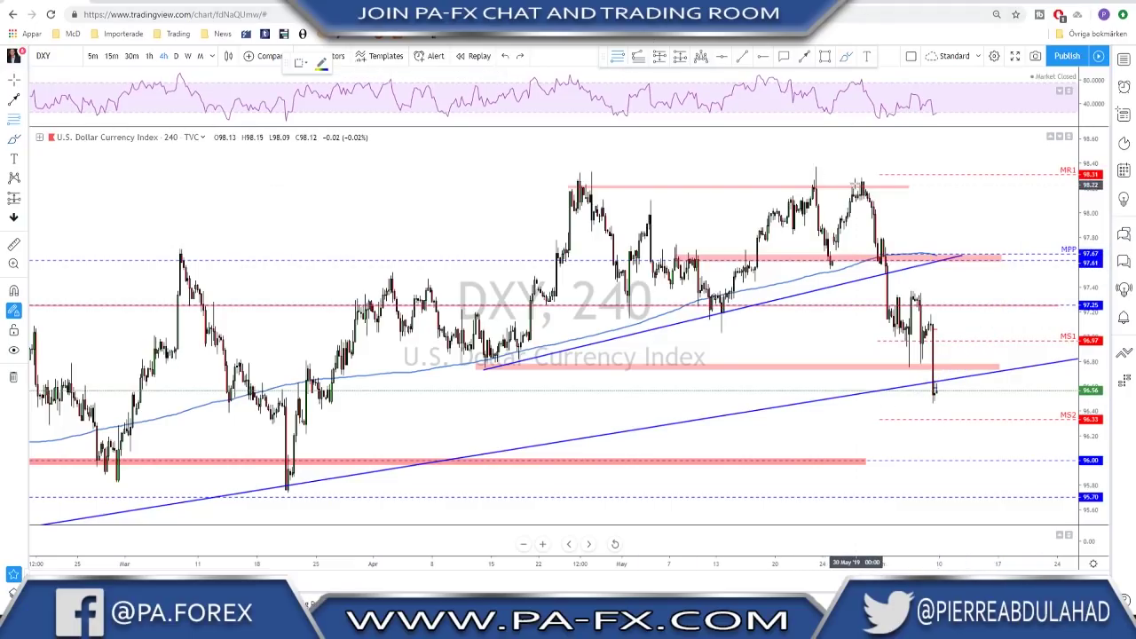
click(854, 179)
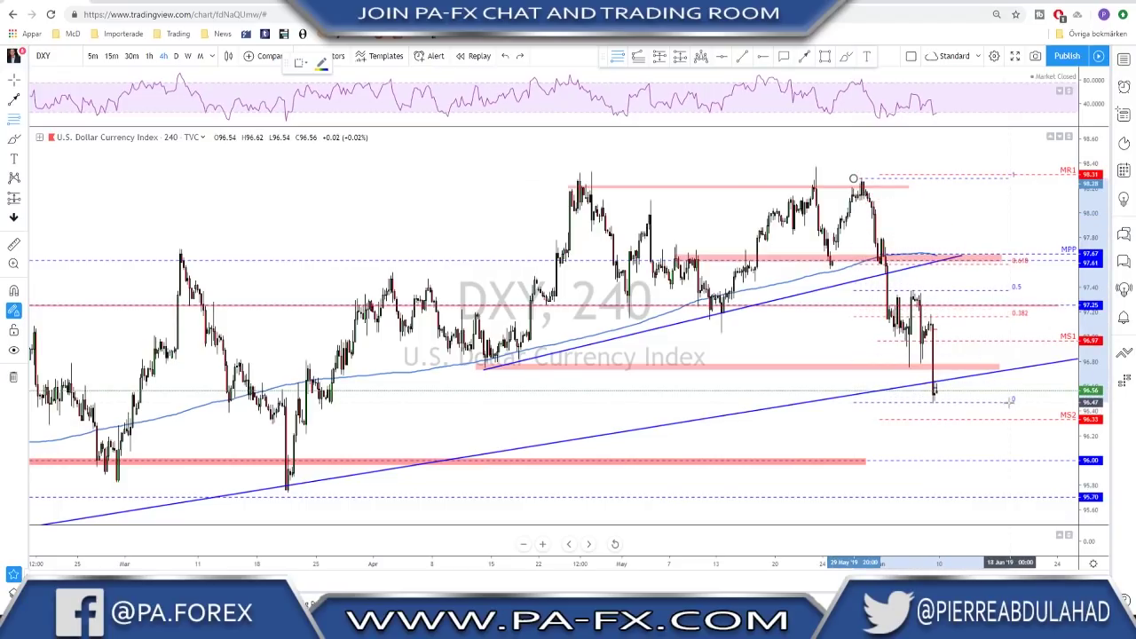
click(1007, 401)
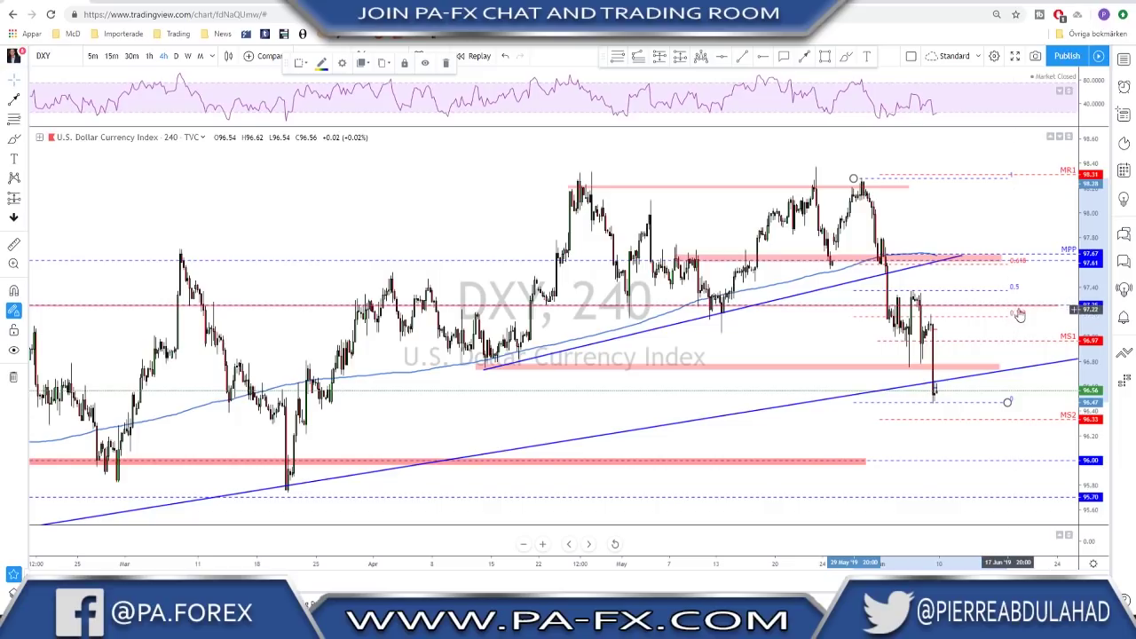
Circle the 0.618 retracement label and the earlier swing low at the 97.61 zone with the brush
click(845, 58)
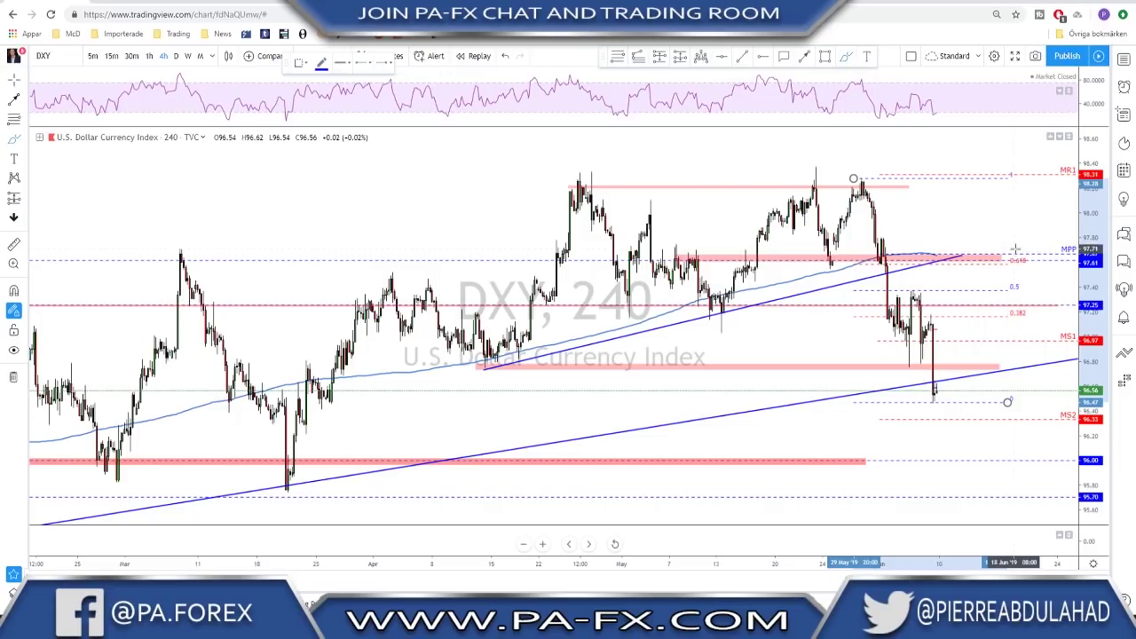
mouse_move(1014, 250)
mouse_down()
mouse_move(1004, 265)
mouse_move(1031, 263)
mouse_up()
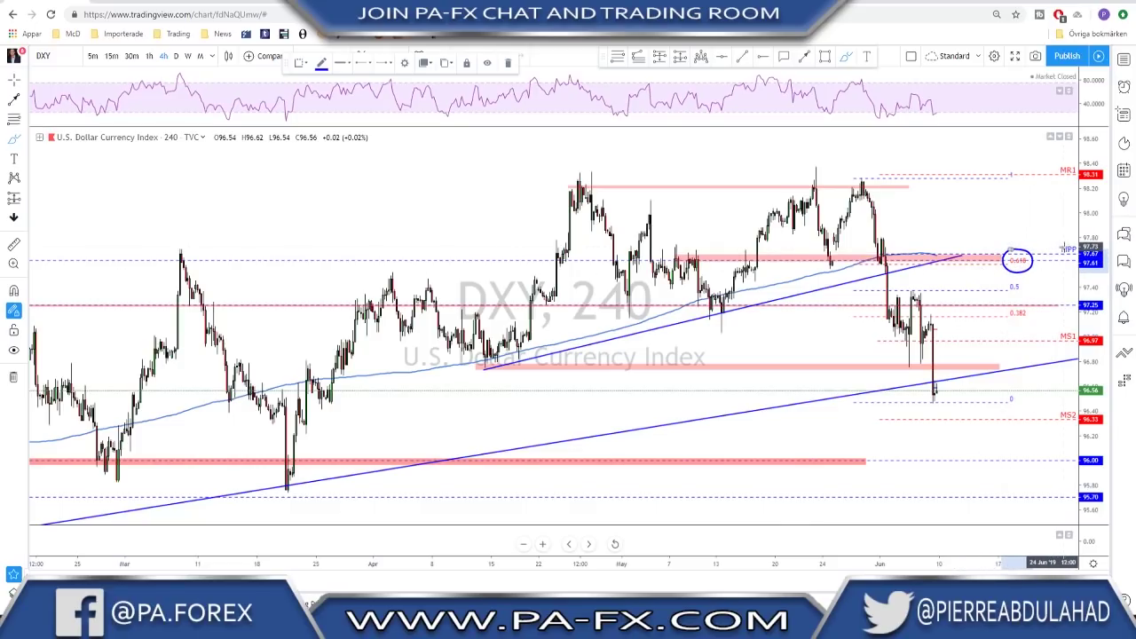
drag(830, 256, 829, 262)
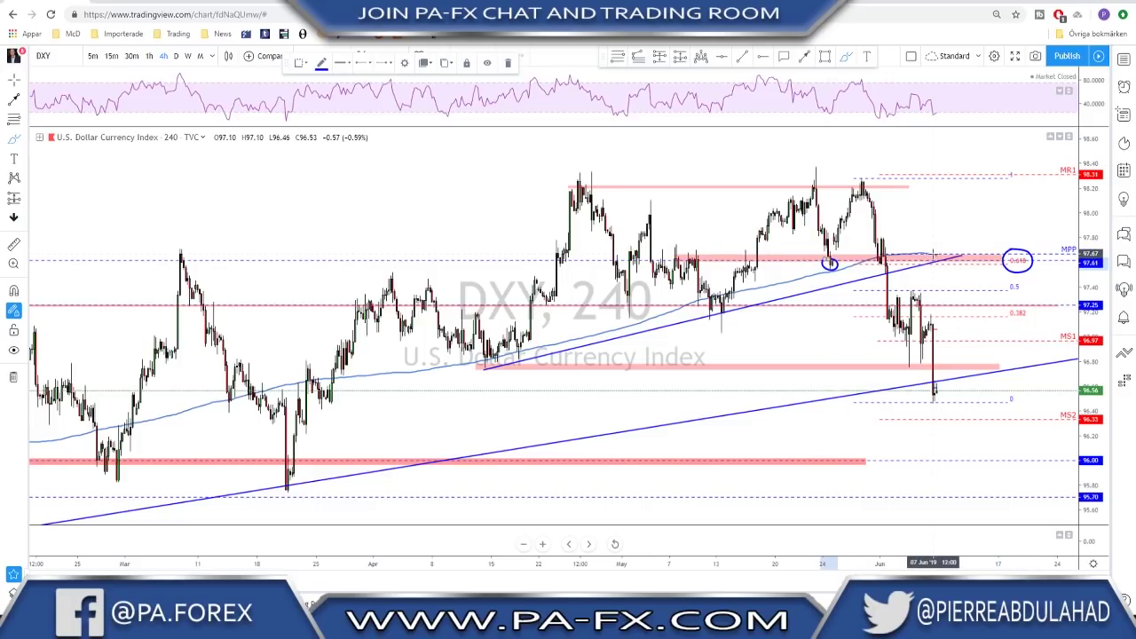
mouse_move(933, 255)
mouse_down()
mouse_move(958, 258)
mouse_move(975, 278)
mouse_up()
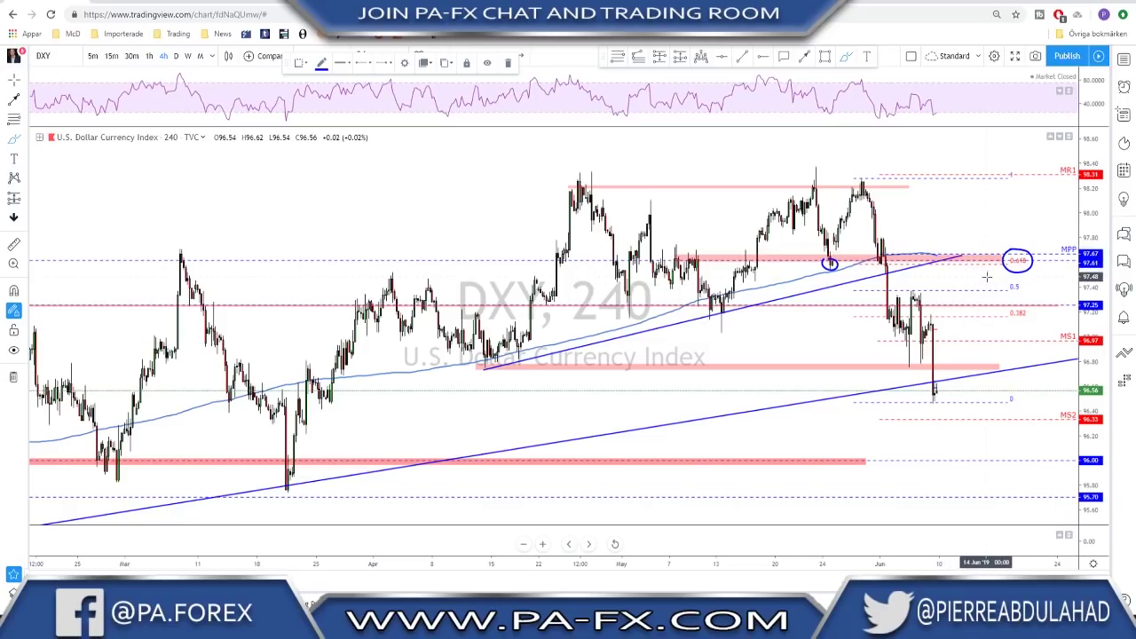
Undo the two brush circles on the dollar index and switch to the USOIL crude oil chart
key(ctrl+z)
key(ctrl+z)
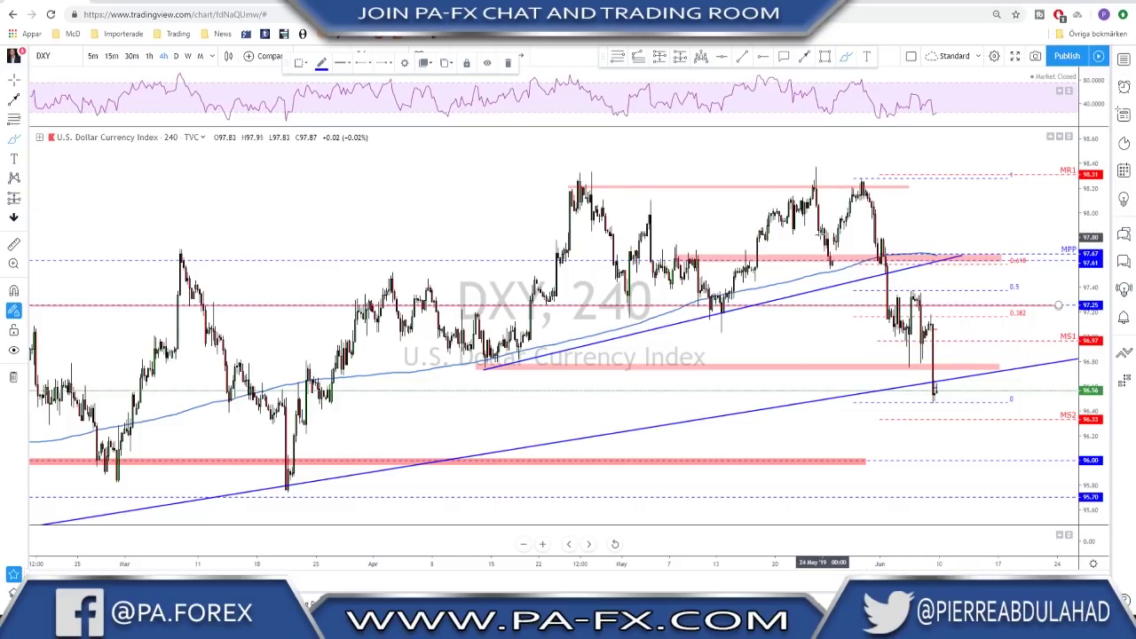
scroll(822, 235, down, 2)
key(Down)
scroll(736, 191, up, 1)
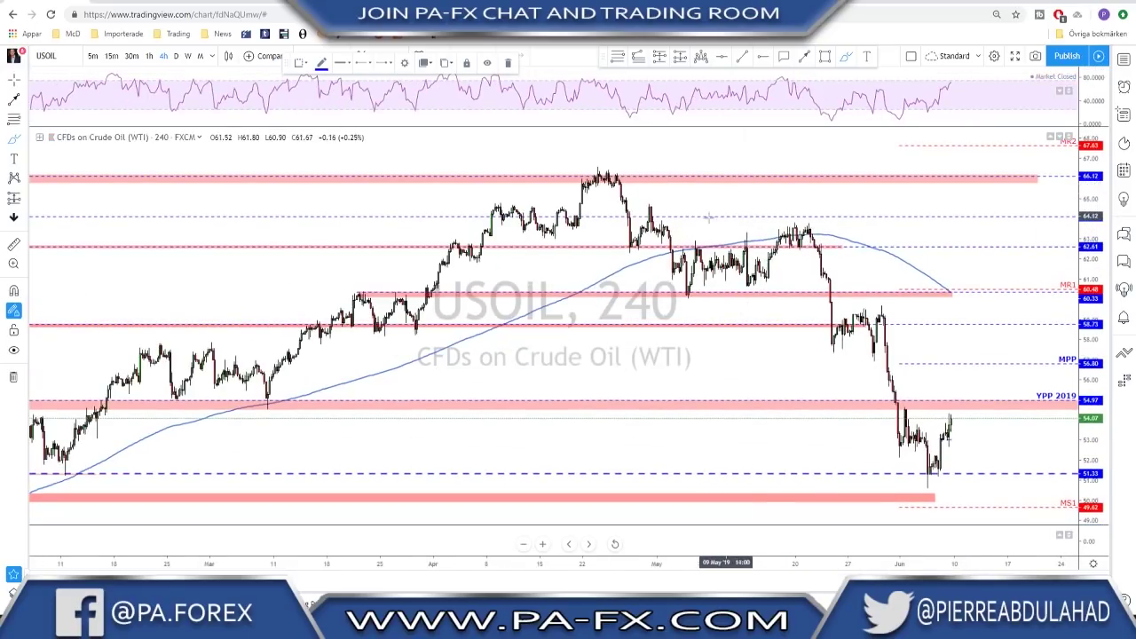
Set the crude oil chart to the daily timeframe and frame the price action from early 2018 to June 2019
click(175, 57)
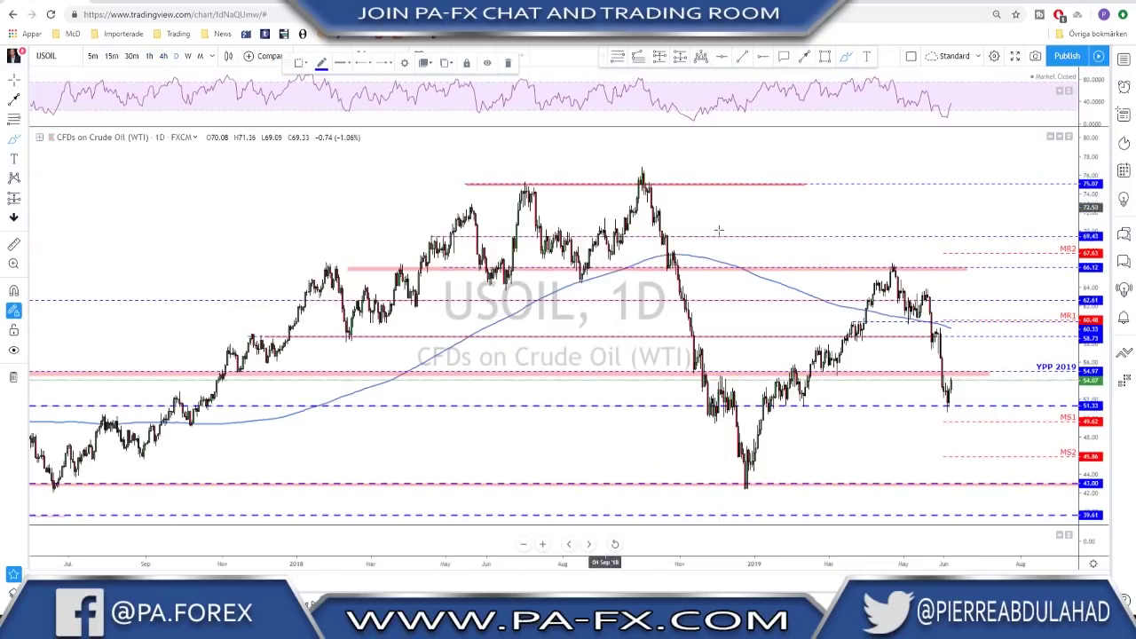
scroll(702, 228, up, 2)
scroll(713, 261, down, 1)
scroll(714, 262, up, 2)
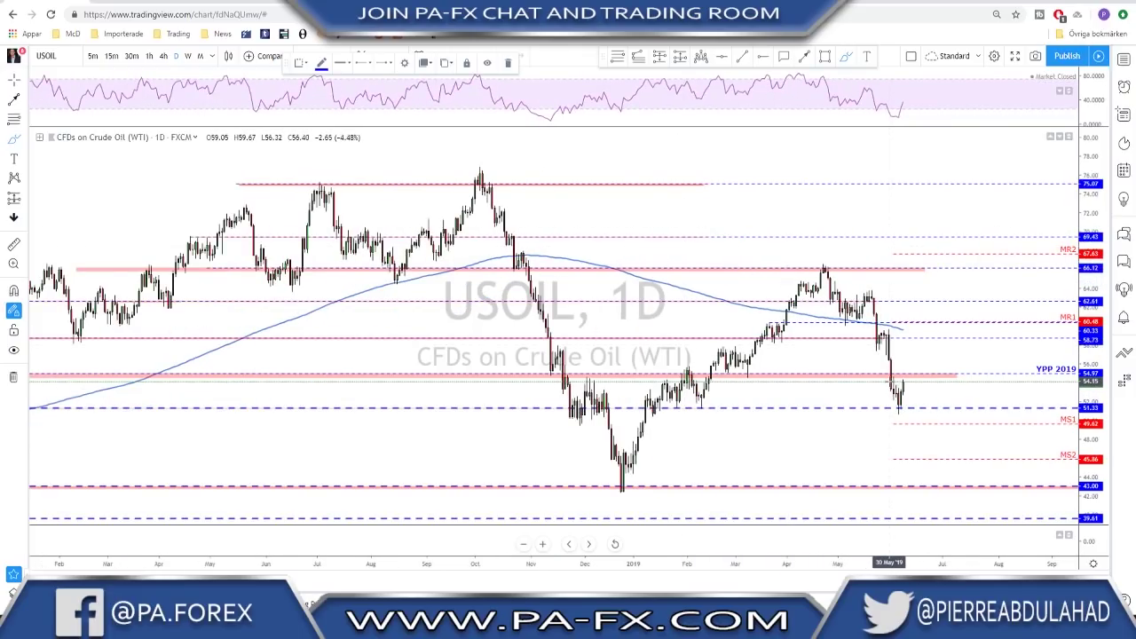
Circle the February 2019 swing low at the 51.33 level with the brush and undo the marks
mouse_move(706, 400)
mouse_down()
mouse_move(702, 411)
mouse_move(696, 400)
mouse_move(670, 402)
mouse_up()
key(ctrl+z)
key(ctrl+z)
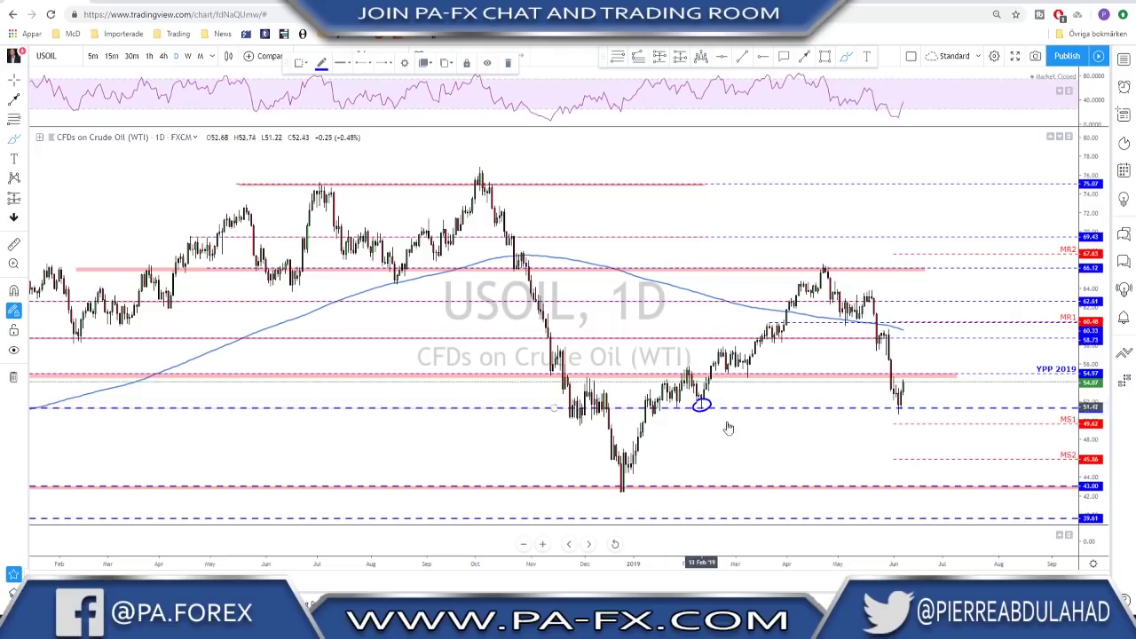
scroll(898, 421, up, 1)
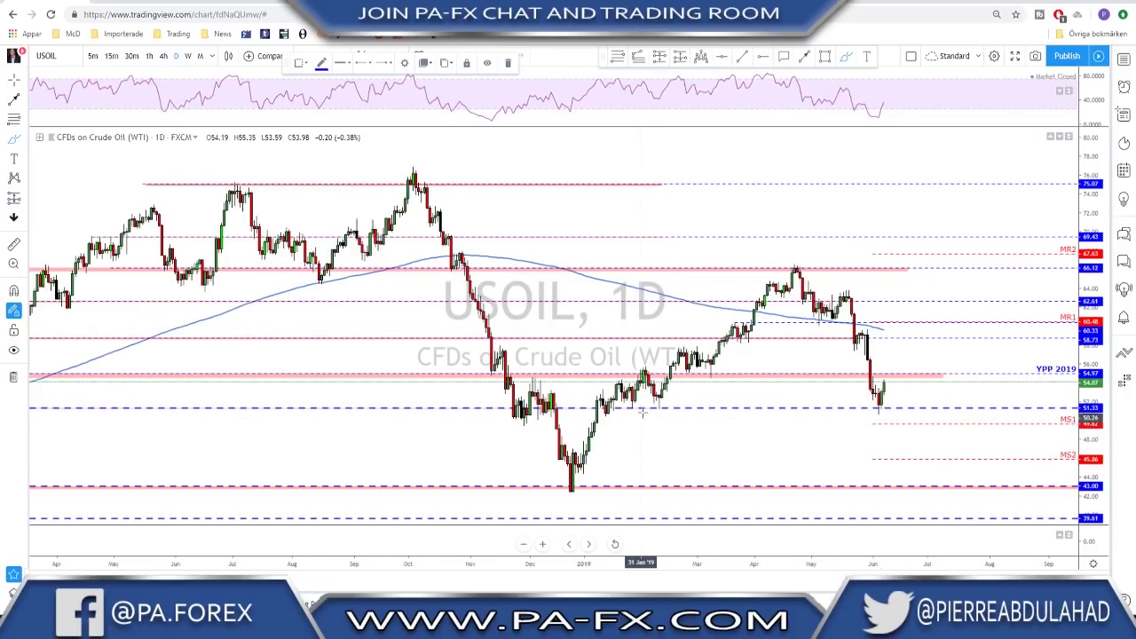
drag(648, 407, 689, 408)
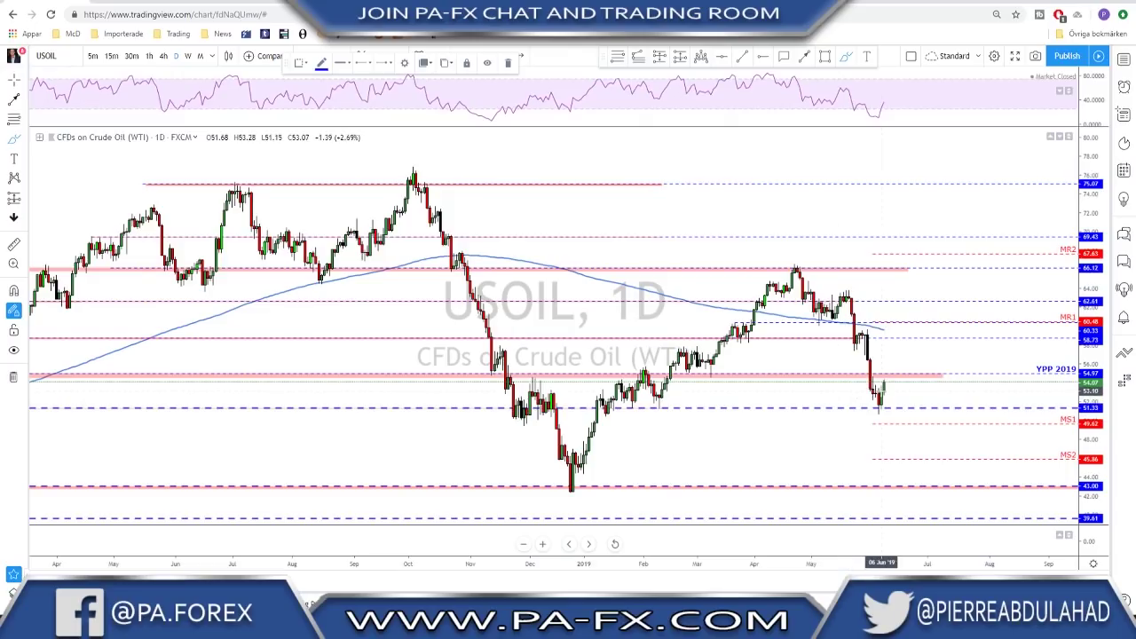
Brush a horizontal line along the 51.33 level from mid-2016 to the June 2019 low
scroll(779, 420, down, 3)
scroll(775, 408, down, 3)
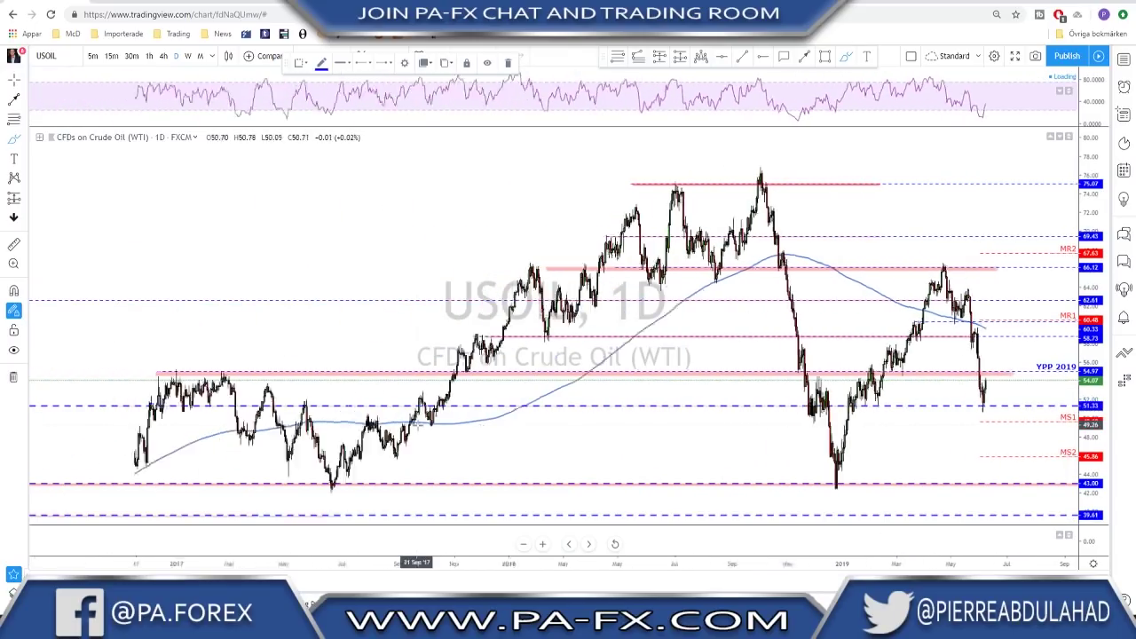
drag(85, 365, 999, 365)
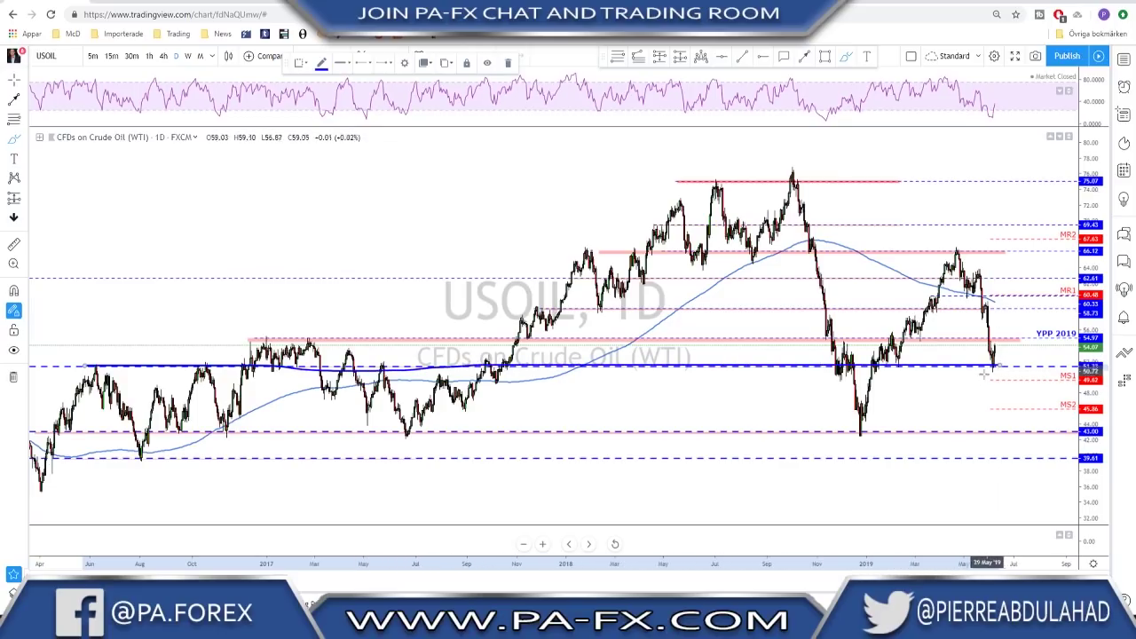
Sketch the decline from the May high, a recovery to the circled MR1 level and a drop back to 51.33 with the brush
scroll(926, 370, up, 5)
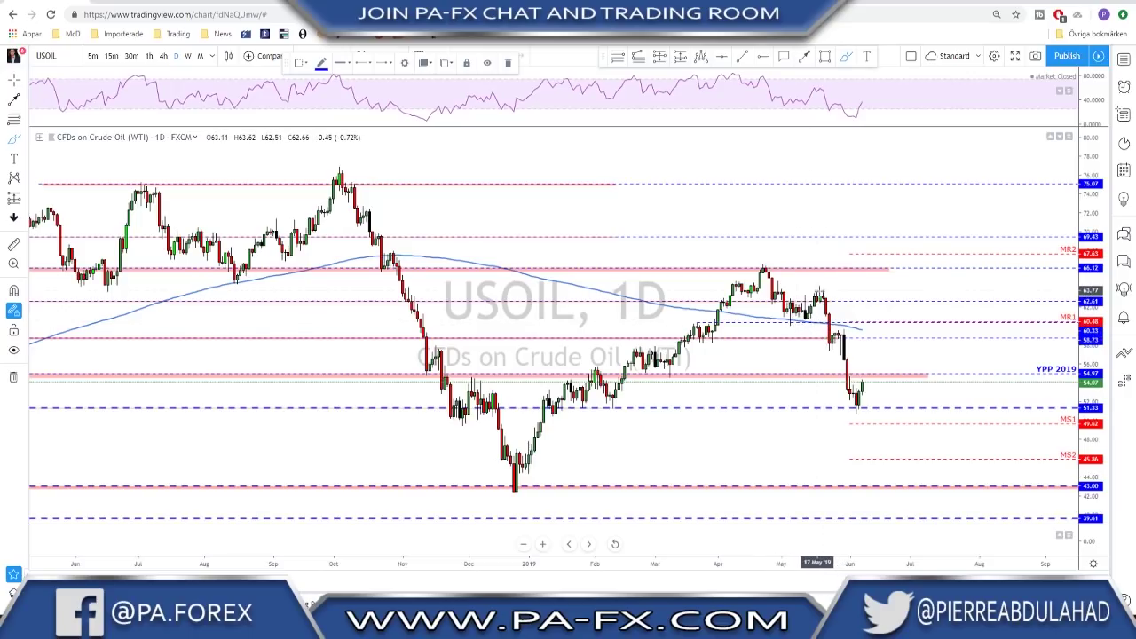
mouse_move(822, 293)
mouse_down()
mouse_move(857, 405)
mouse_move(862, 366)
mouse_move(881, 371)
mouse_move(898, 342)
mouse_up()
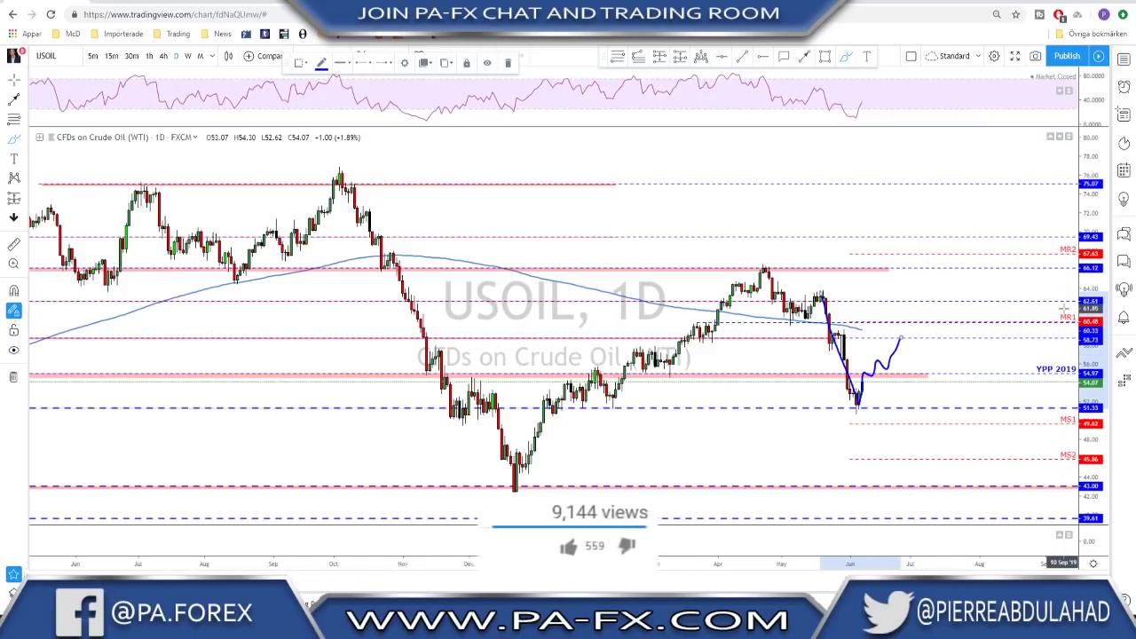
drag(781, 323, 1058, 317)
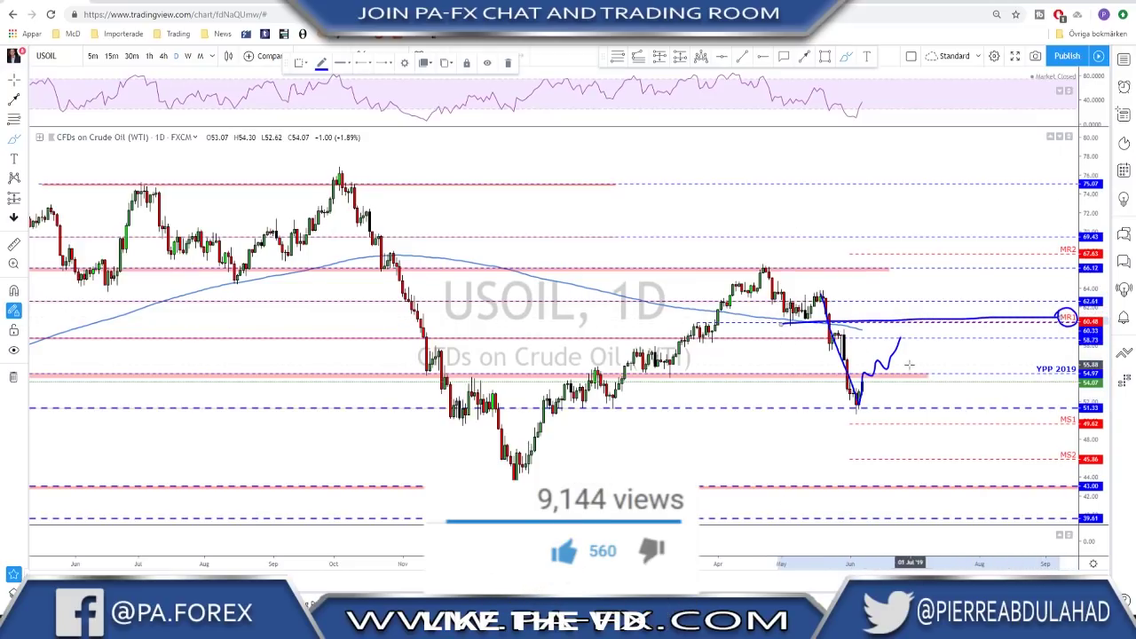
mouse_move(901, 338)
mouse_down()
mouse_move(909, 320)
mouse_move(958, 410)
mouse_up()
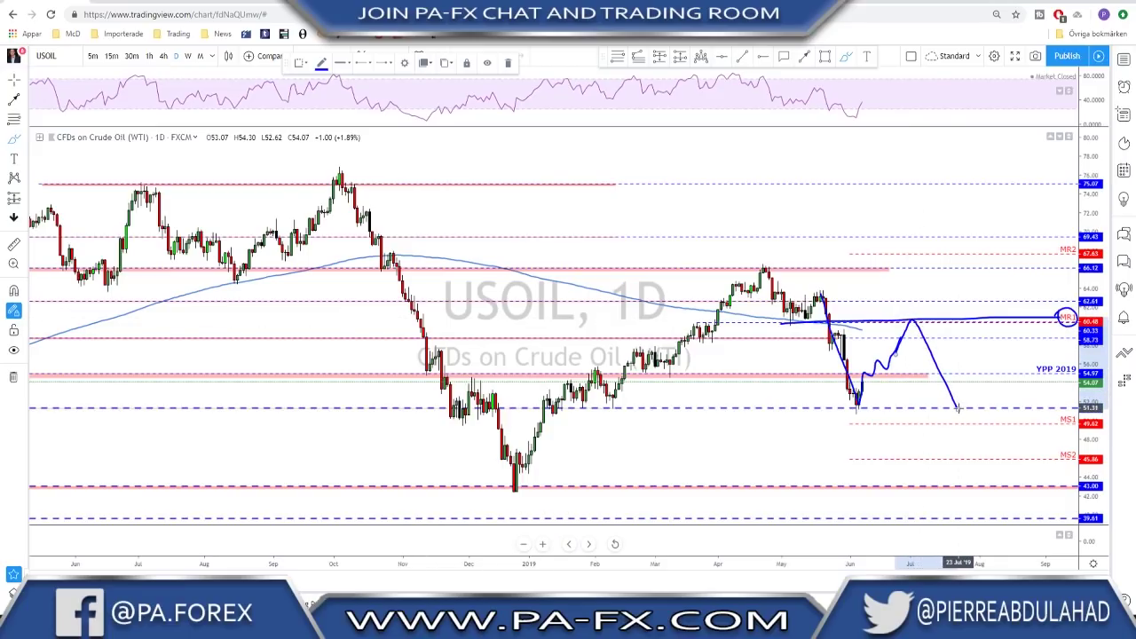
Undo all the brush strokes of the sketched recovery and drop on the daily crude oil chart
key(ctrl+z)
key(ctrl+z)
key(ctrl+z)
key(ctrl+z)
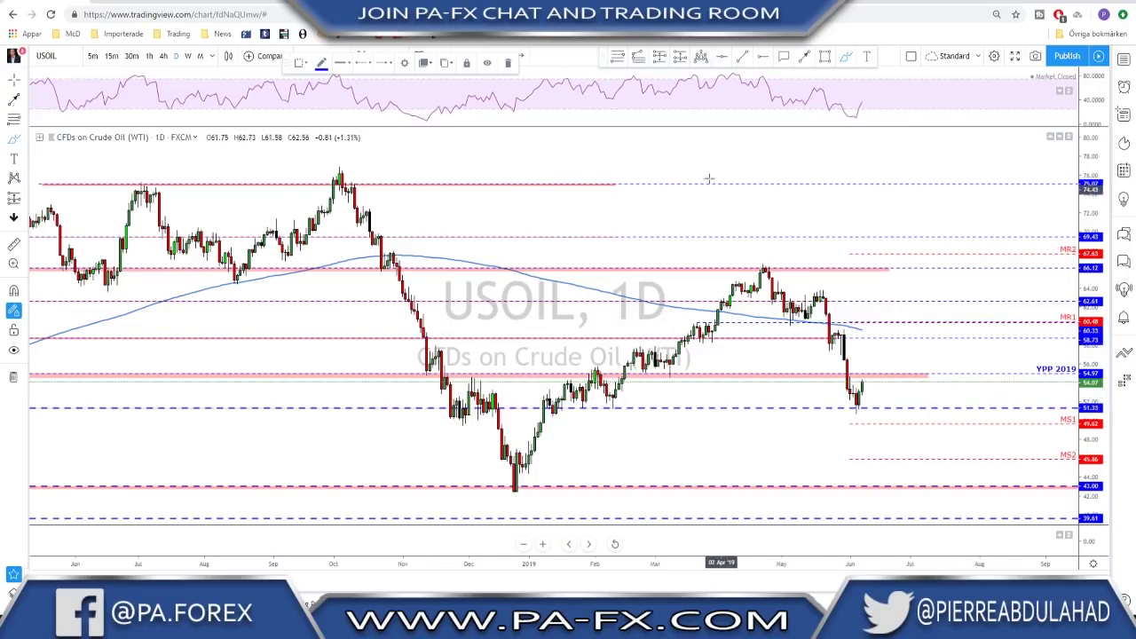
Draw a Fibonacci retracement from the April high at about 66.49 down to the June low at about 50.61
click(617, 57)
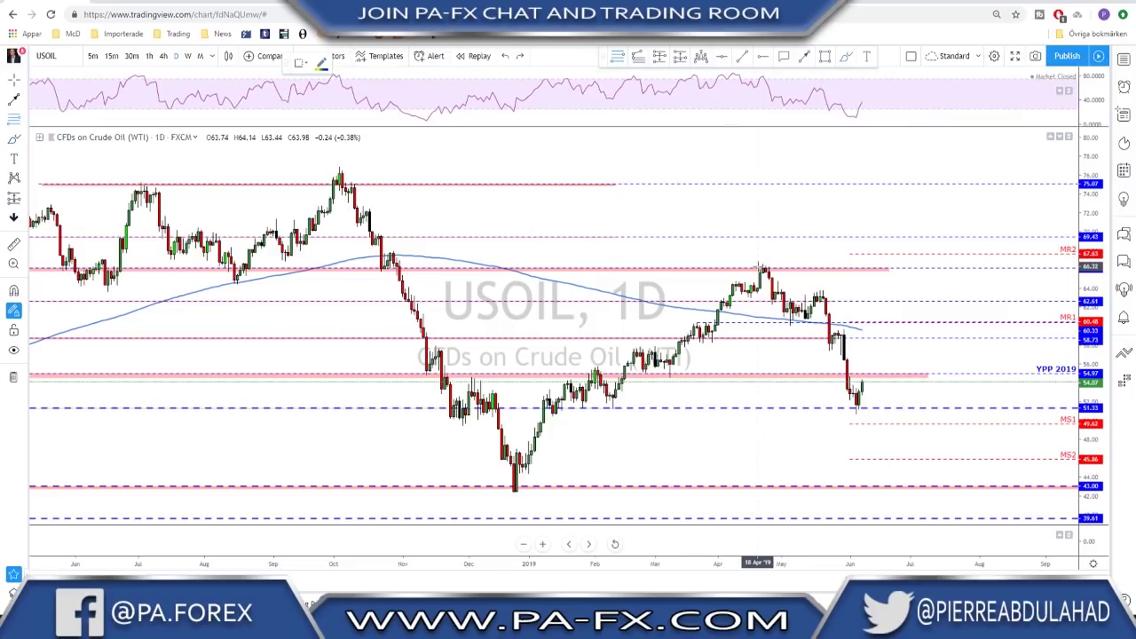
click(757, 264)
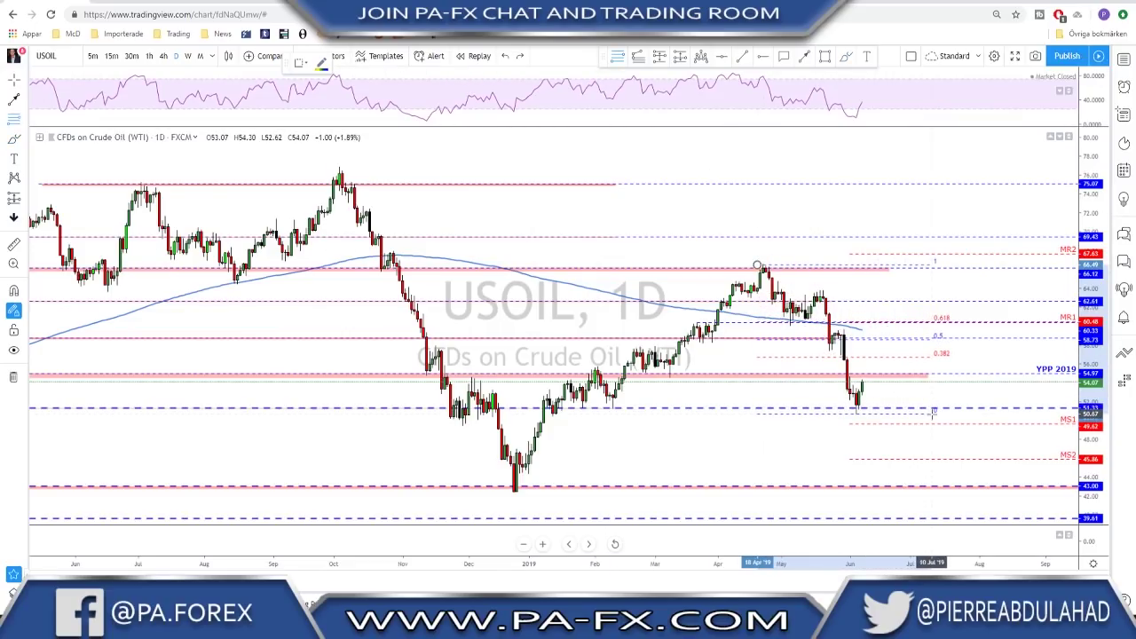
click(932, 414)
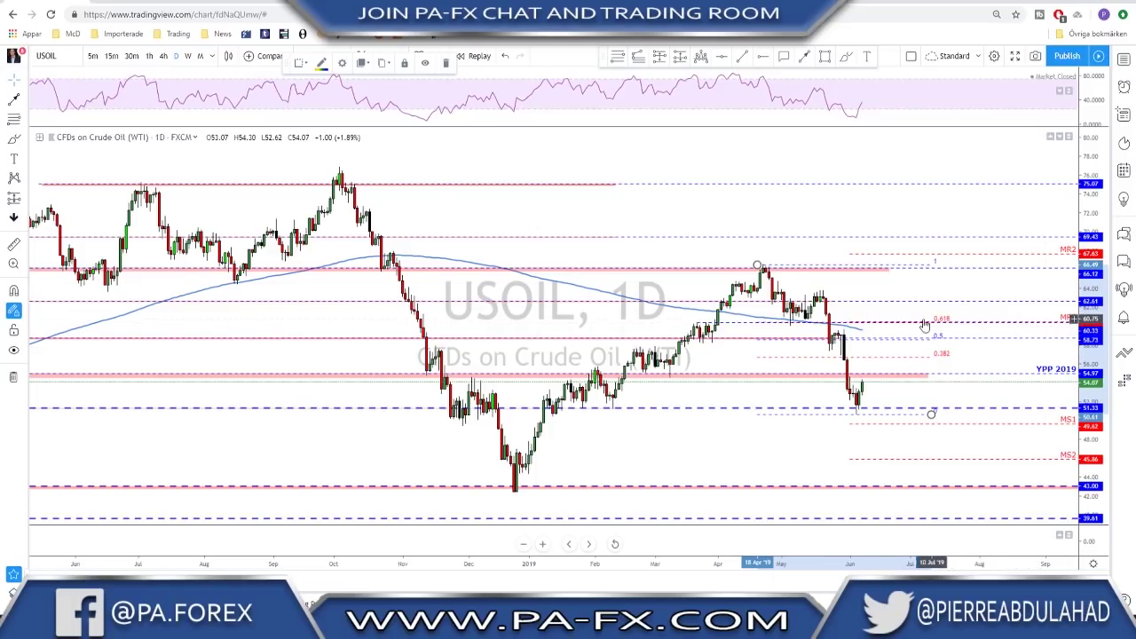
Underline the May lows, circle MR1, and sketch a rise to the 0.618 retracement followed by a fall to 51.33 with the brush
click(847, 60)
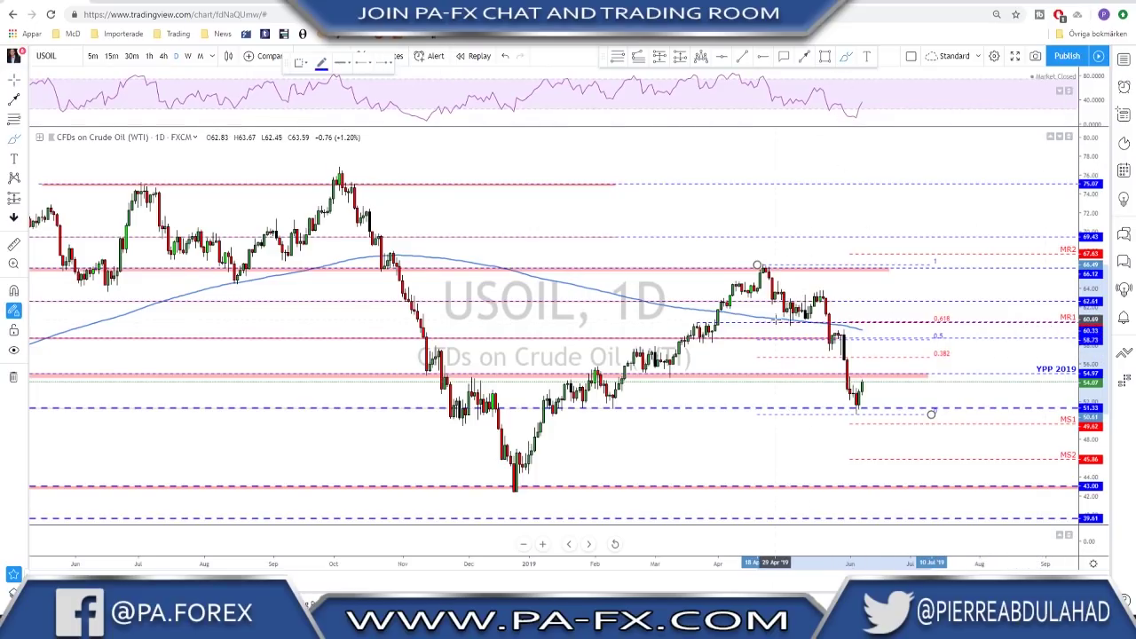
drag(777, 319, 830, 316)
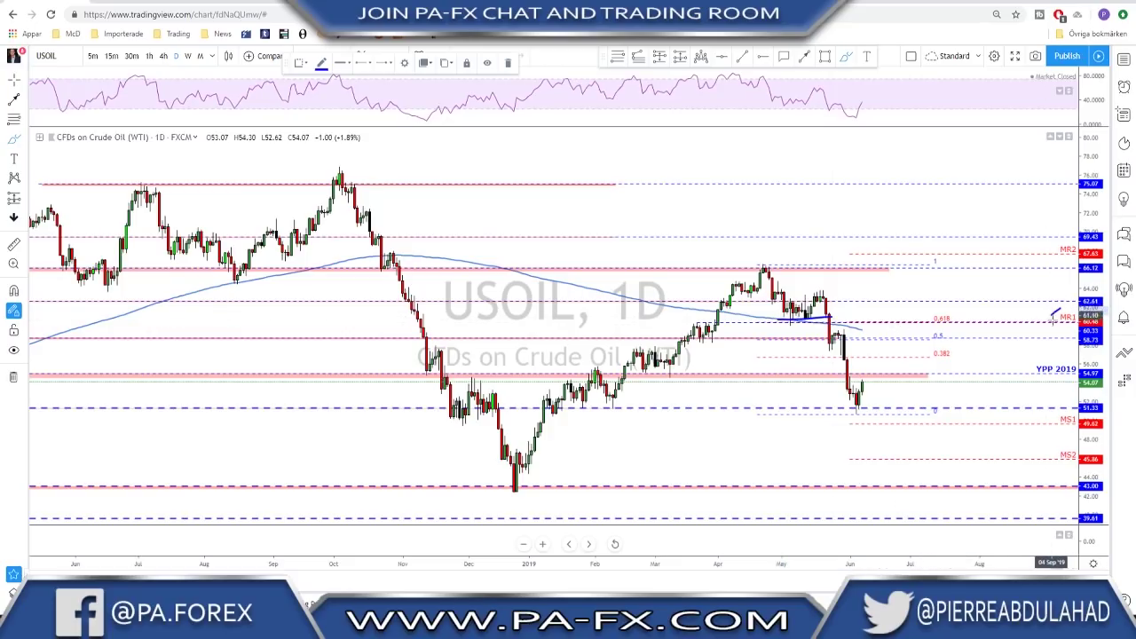
drag(1054, 316, 1056, 312)
mouse_move(858, 405)
mouse_down()
mouse_move(865, 371)
mouse_move(909, 325)
mouse_move(945, 406)
mouse_up()
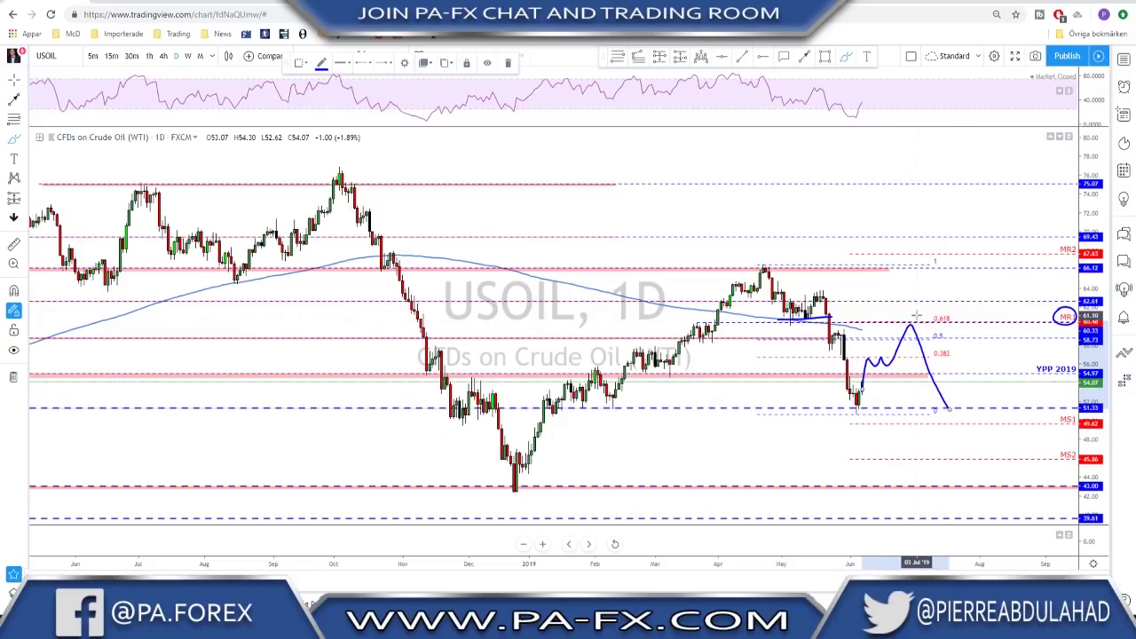
Circle the 0.5 retracement label and mark the late-May price area near the 58.73 level with the brush
drag(915, 315, 917, 313)
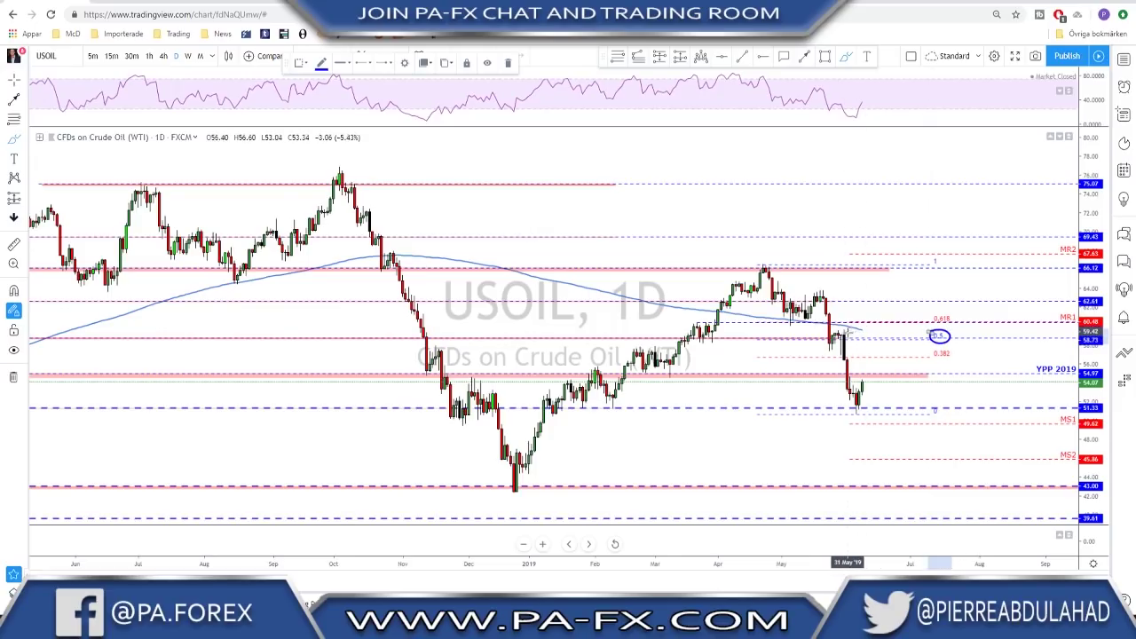
drag(824, 342, 834, 338)
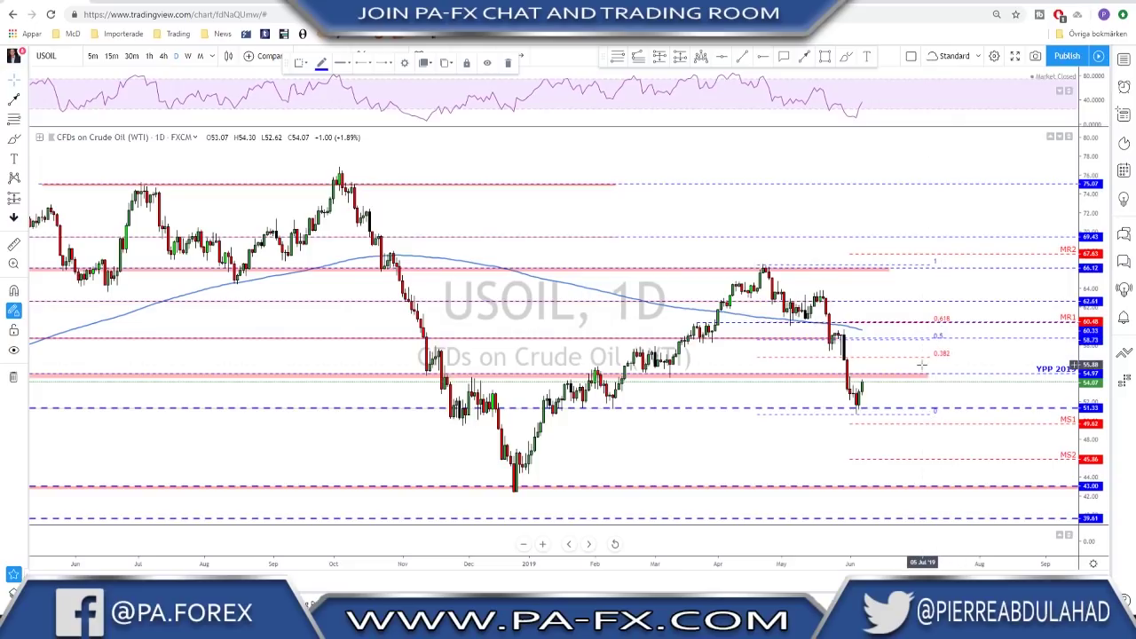
Switch the crude oil chart to the four-hour timeframe and bring the June price action into view
click(164, 56)
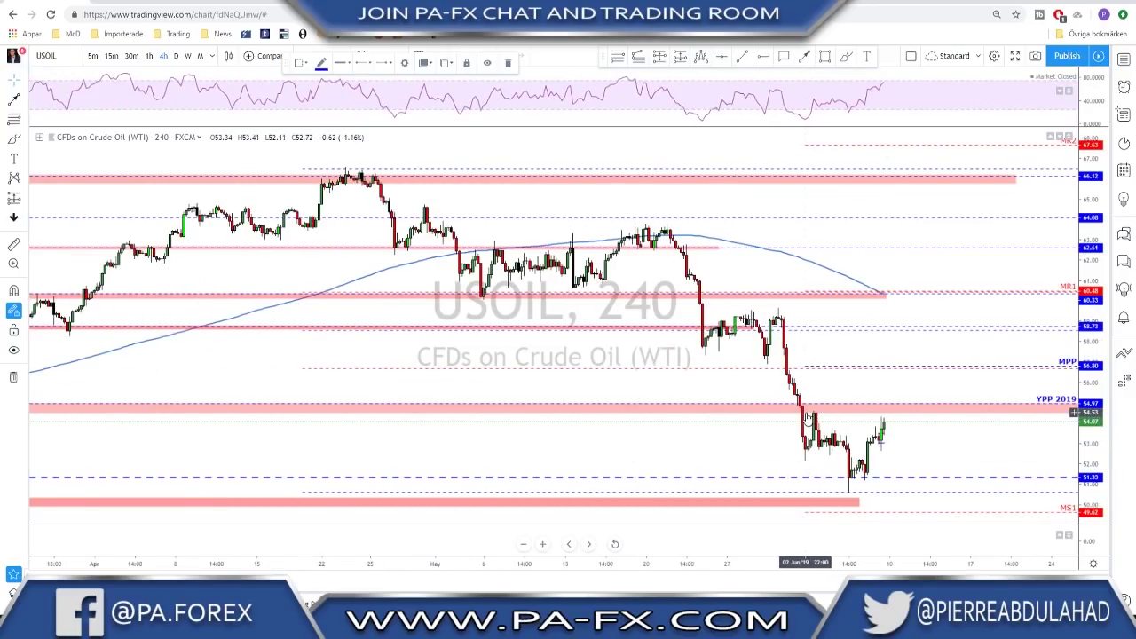
drag(809, 407, 850, 355)
Brush a line over the early-June high, sketch a breakout path above the YPP 2019 zone, and undo both strokes
click(846, 56)
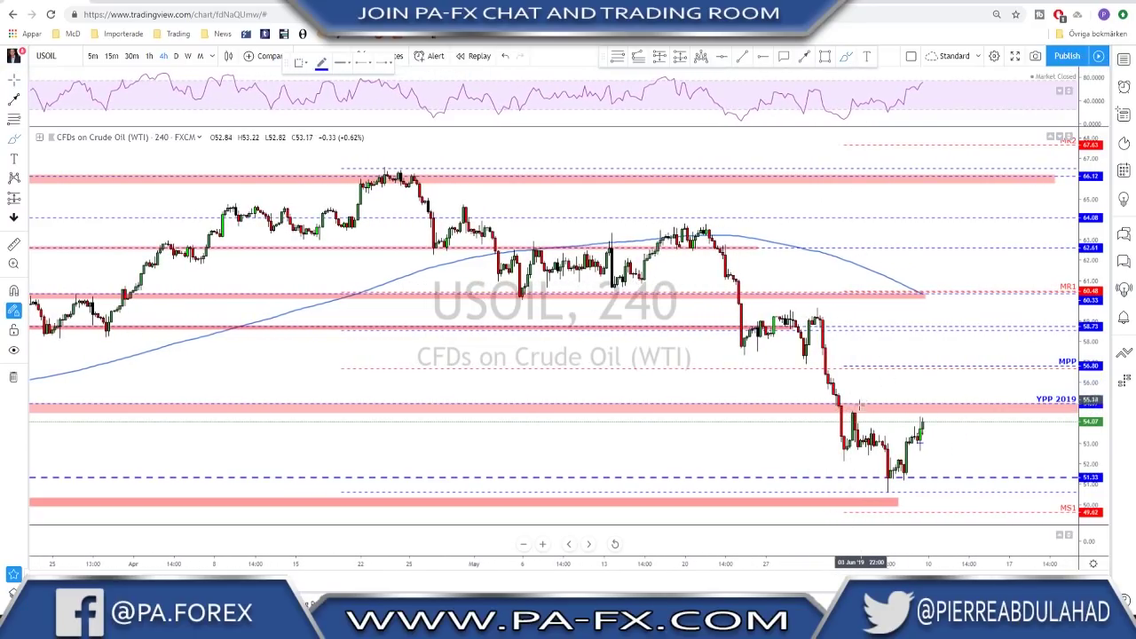
mouse_move(850, 410)
mouse_down()
mouse_move(901, 410)
mouse_move(926, 396)
mouse_move(934, 408)
mouse_move(958, 406)
mouse_move(971, 339)
mouse_up()
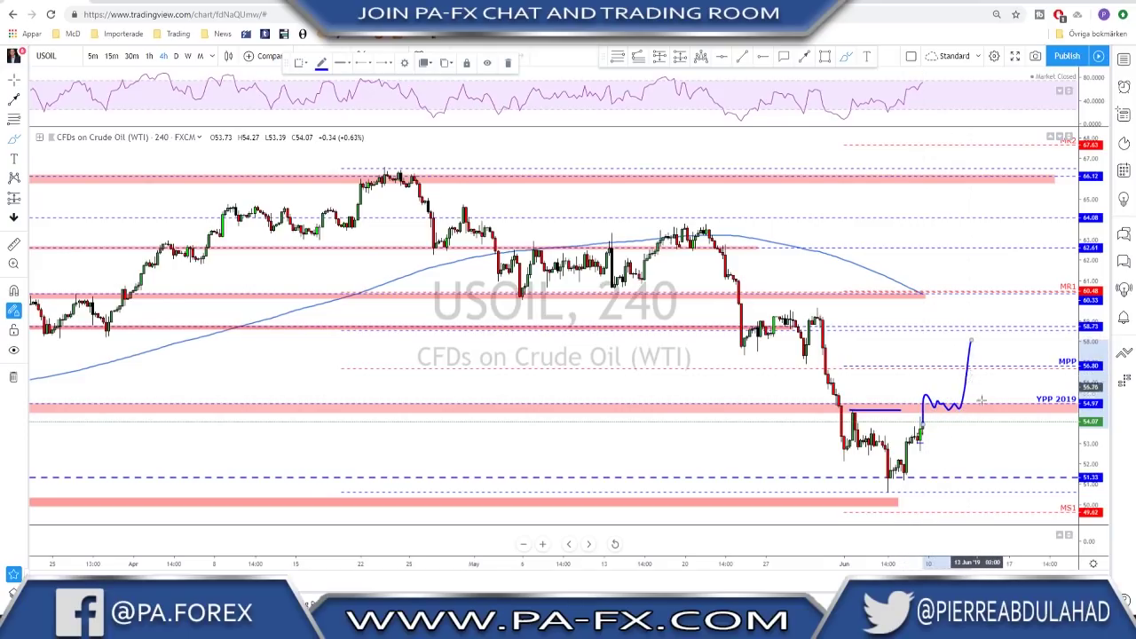
key(ctrl+z)
key(ctrl+z)
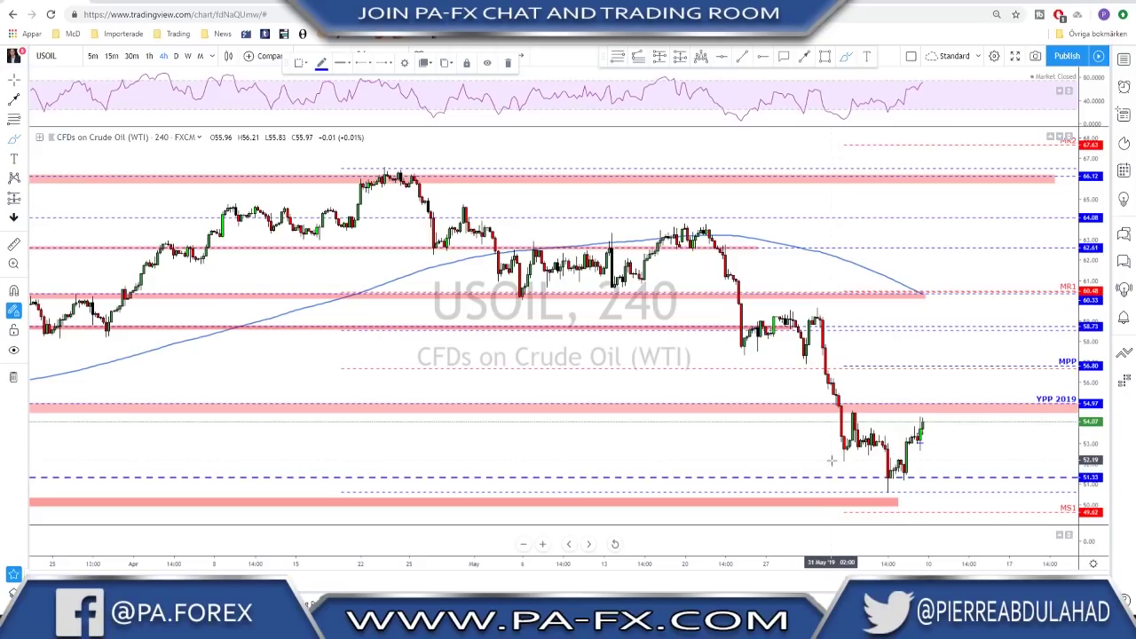
Sketch curves under the three June lows as an inverted head-and-shoulders shape with the brush, and undo them
mouse_move(831, 460)
mouse_down()
mouse_move(874, 460)
mouse_move(917, 481)
mouse_up()
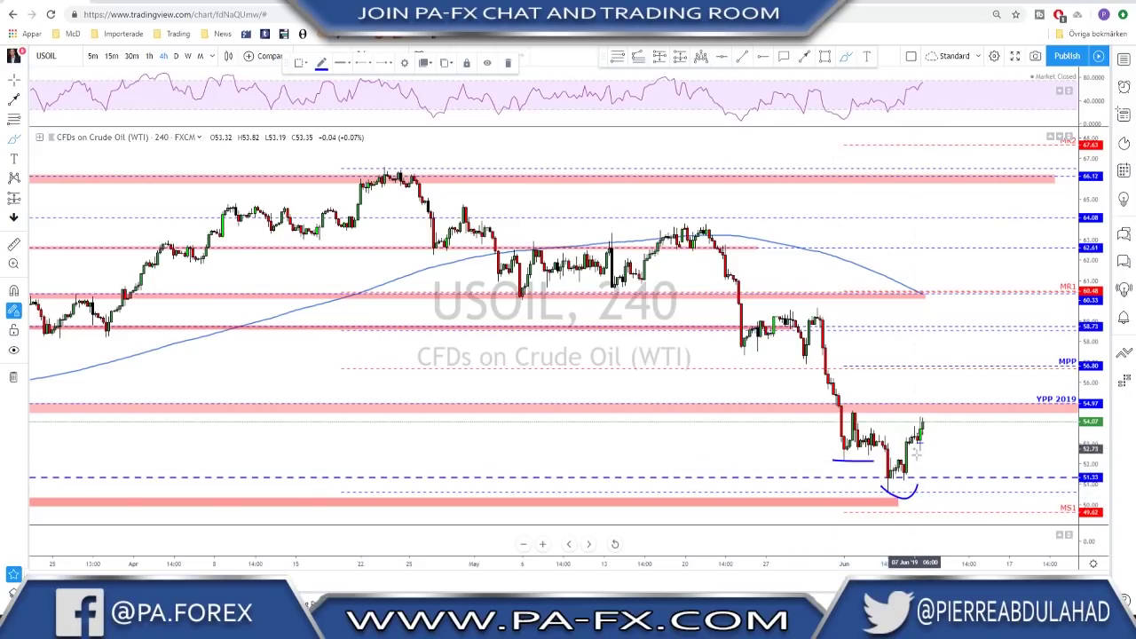
drag(928, 432, 919, 458)
drag(835, 448, 877, 450)
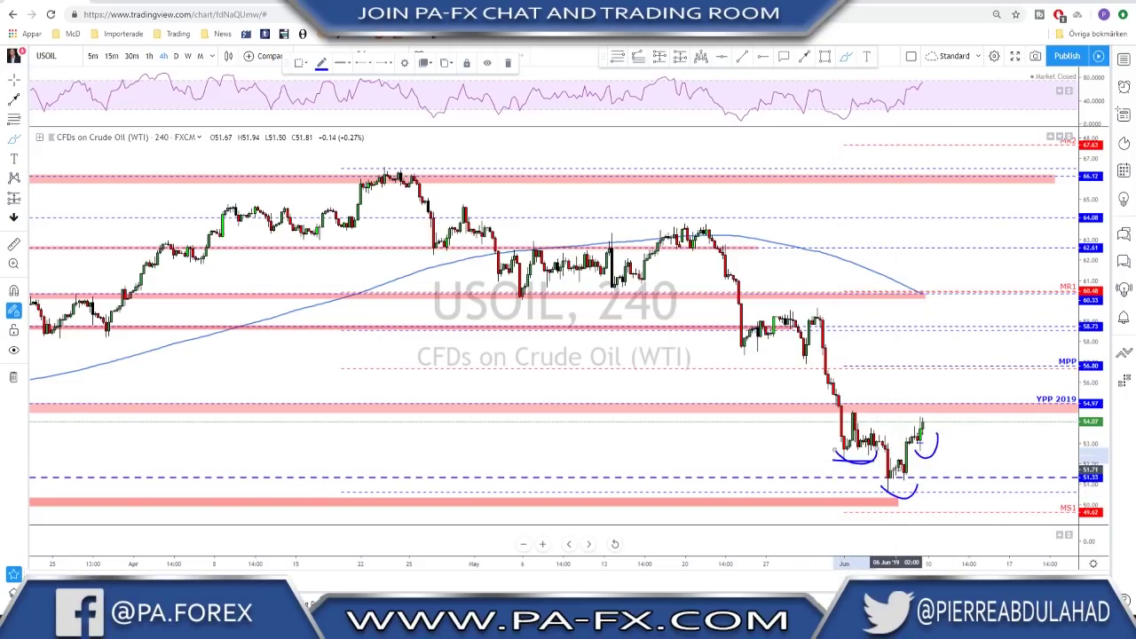
key(ctrl+z)
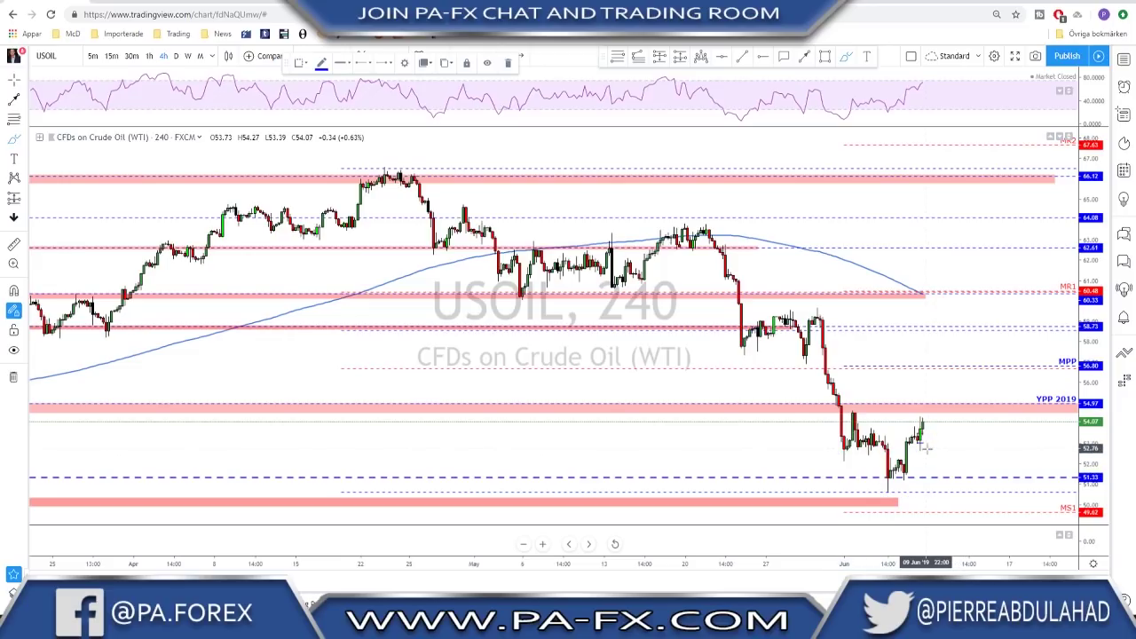
Brush a line under the June lows near 51.33, sketch a dip to it with a rebound above YPP 2019, and undo the strokes
scroll(922, 437, down, 1)
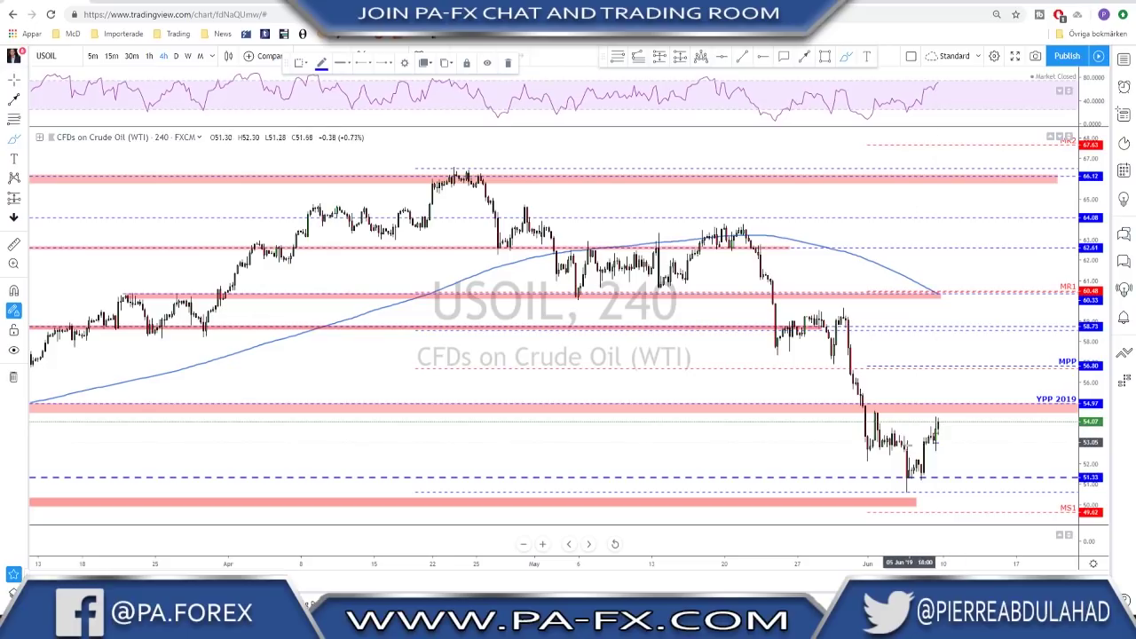
drag(885, 479, 1003, 485)
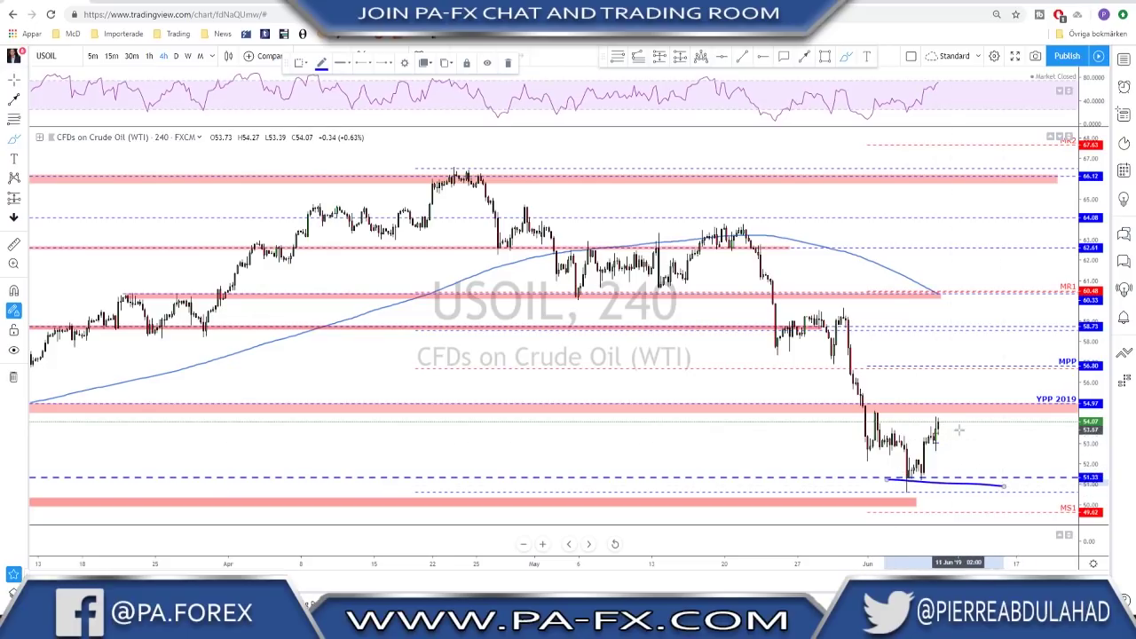
mouse_move(935, 424)
mouse_down()
mouse_move(958, 476)
mouse_move(974, 380)
mouse_up()
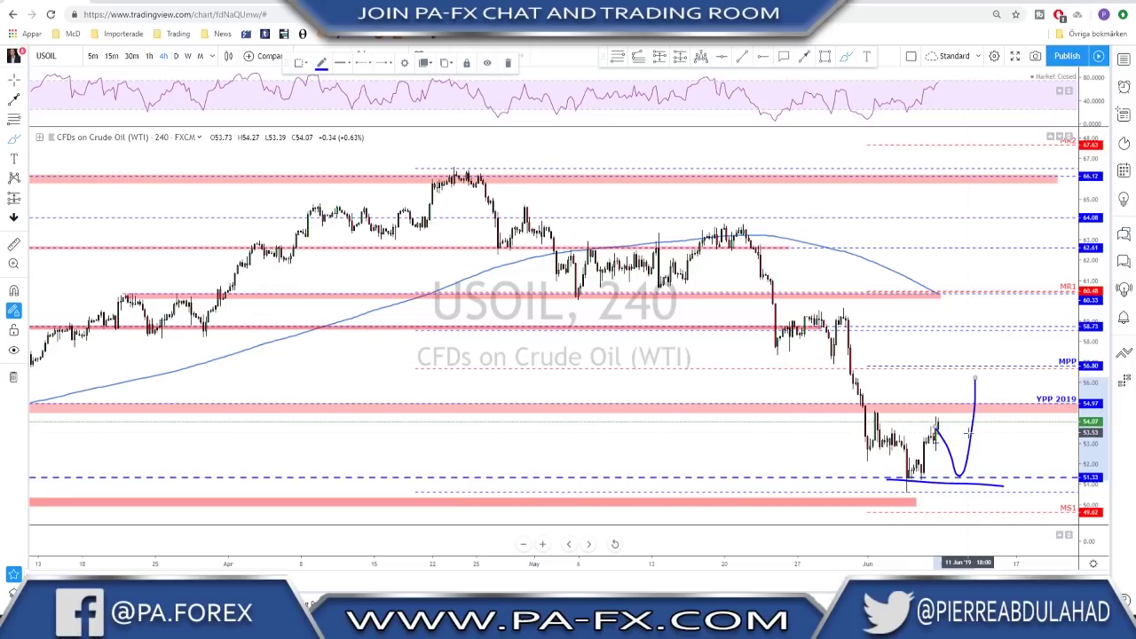
key(ctrl+z)
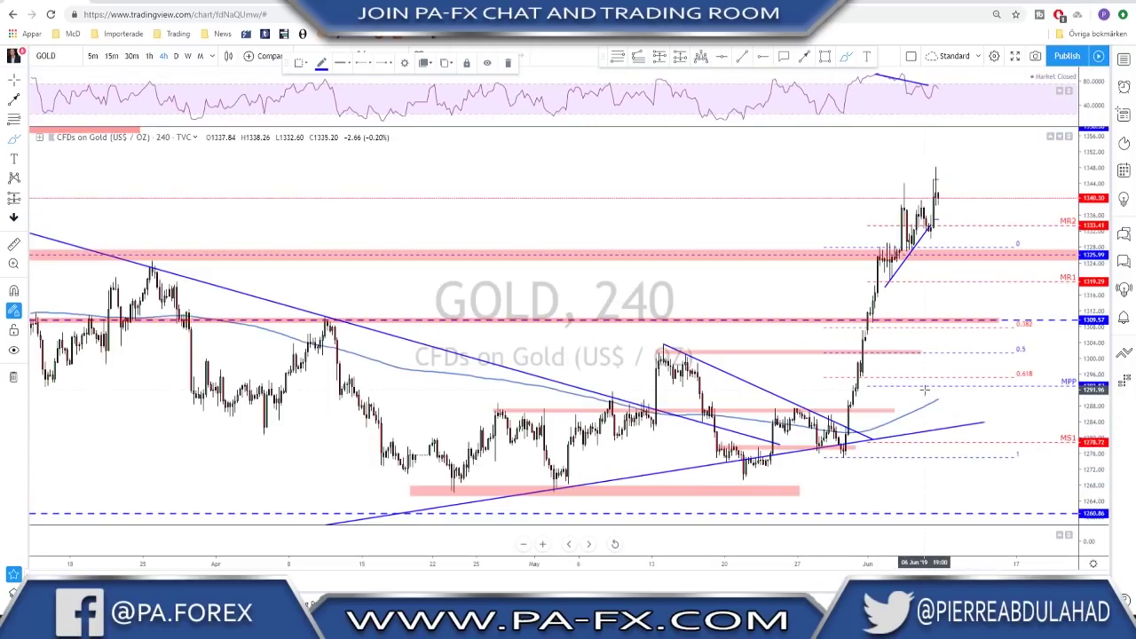
Extend the gold trend line under the June lows and the declining RSI line further to the latest bars
key(Escape)
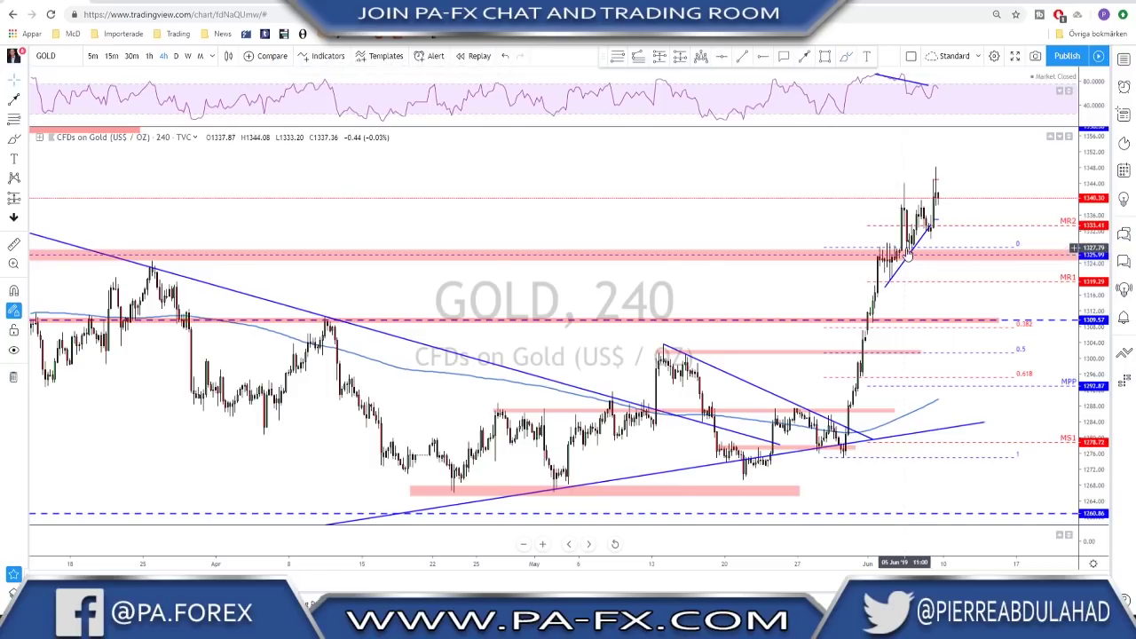
click(929, 234)
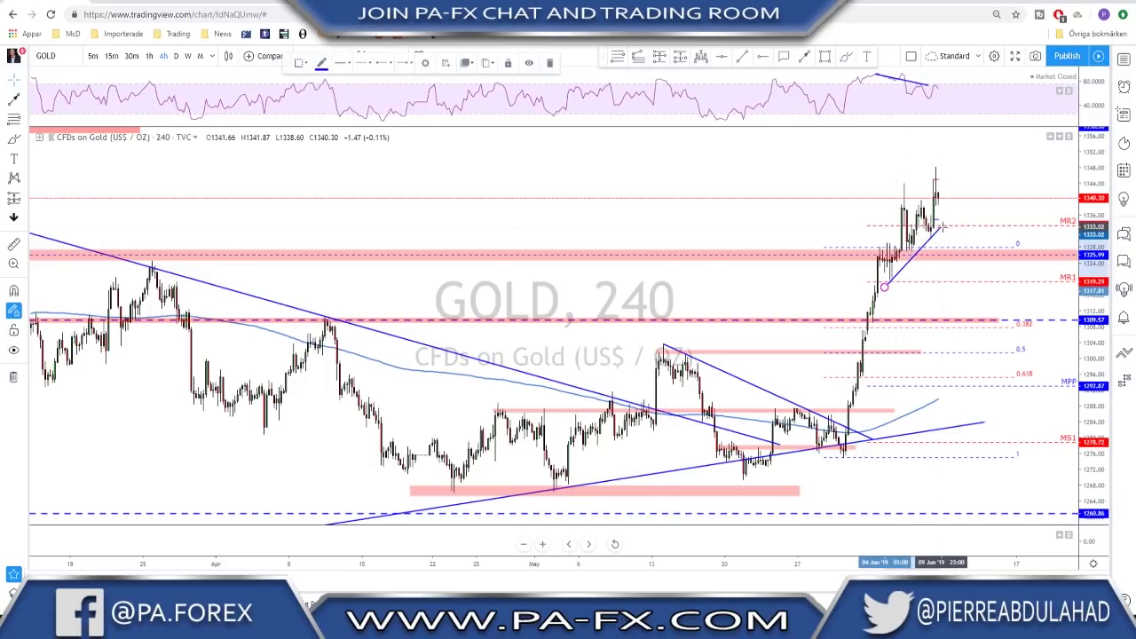
drag(940, 228, 952, 218)
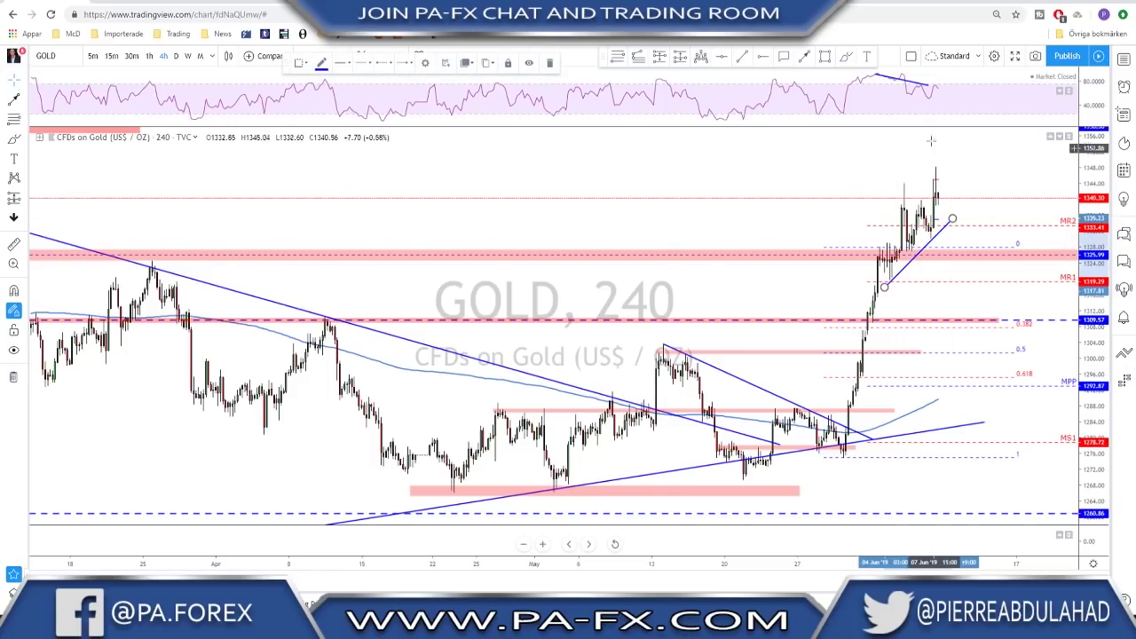
drag(929, 89, 948, 86)
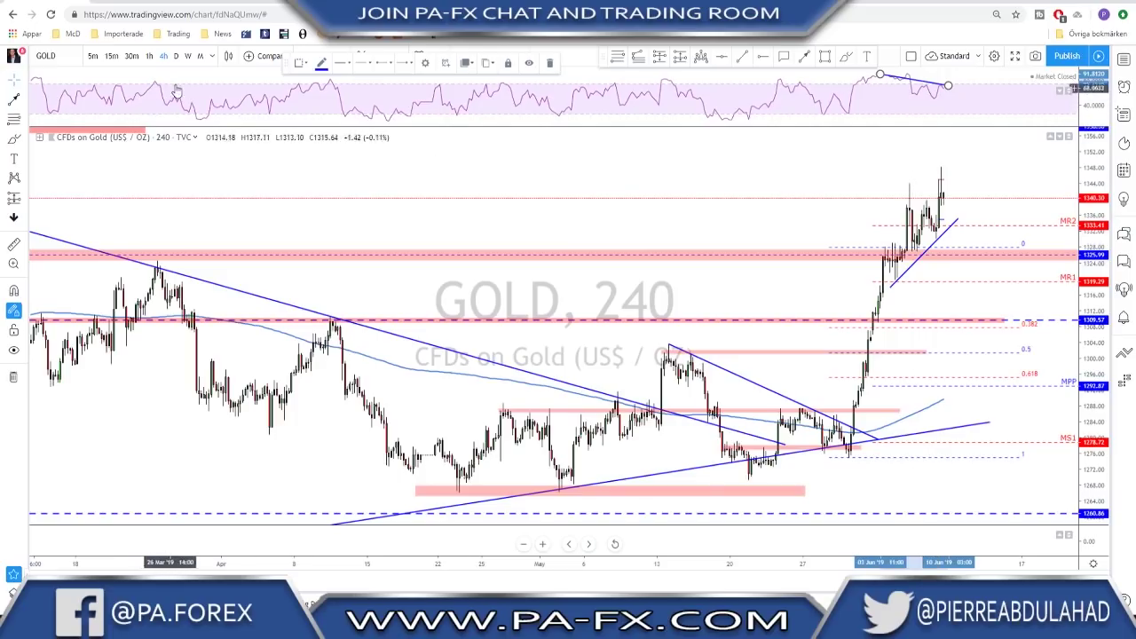
Draw a rectangle zone from the February 2019 high across to the June high on the daily gold chart, and delete it
click(176, 56)
scroll(874, 217, up, 6)
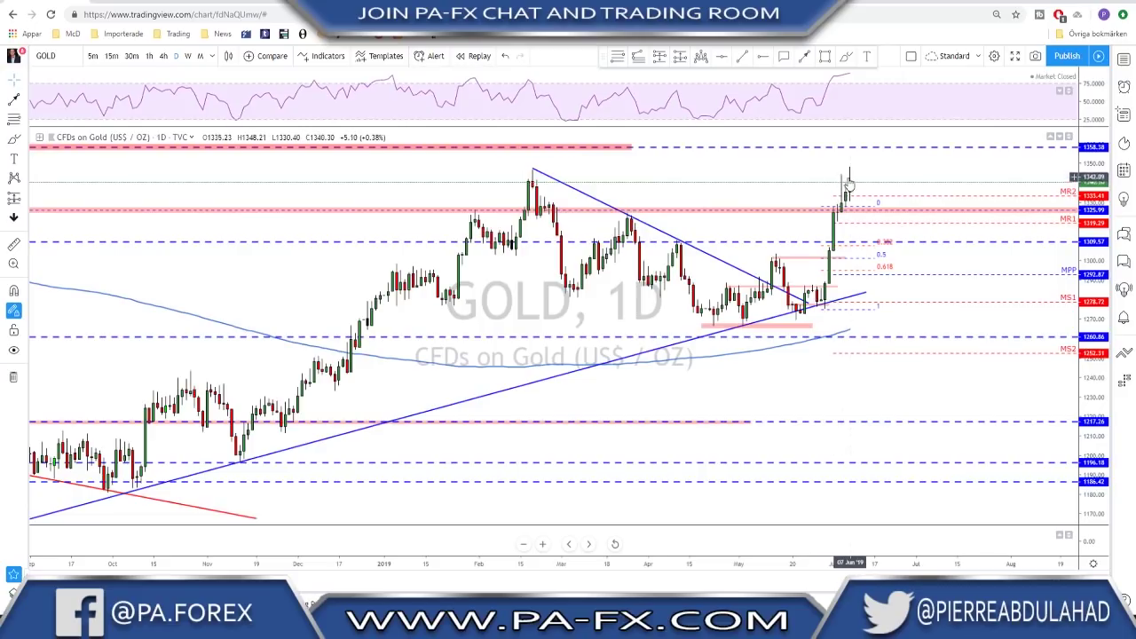
click(827, 58)
drag(522, 168, 877, 171)
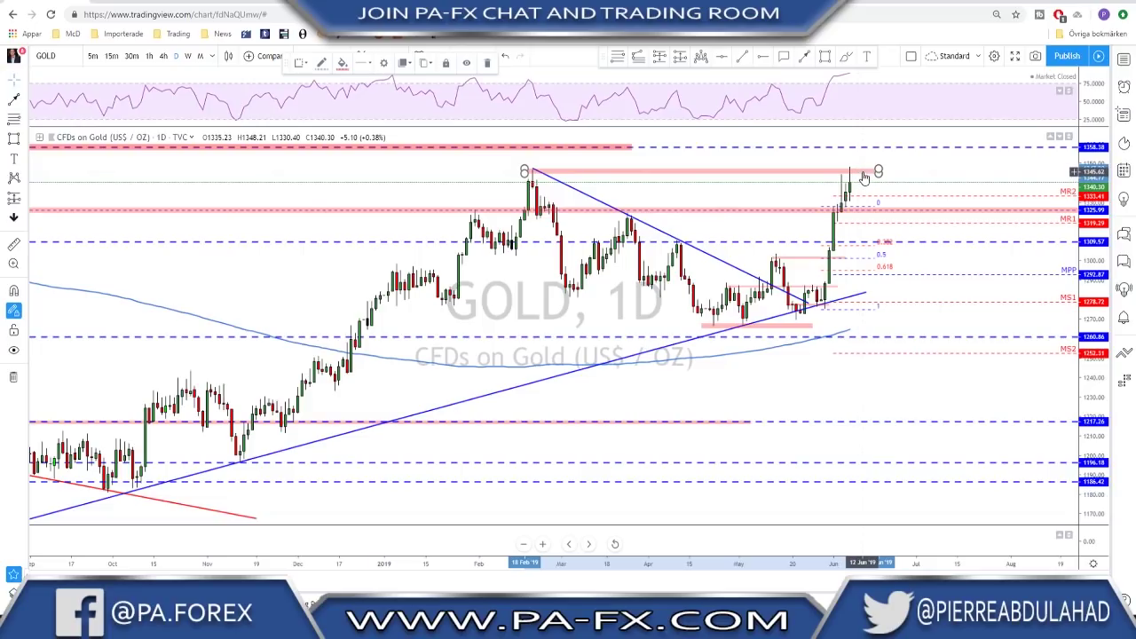
key(Delete)
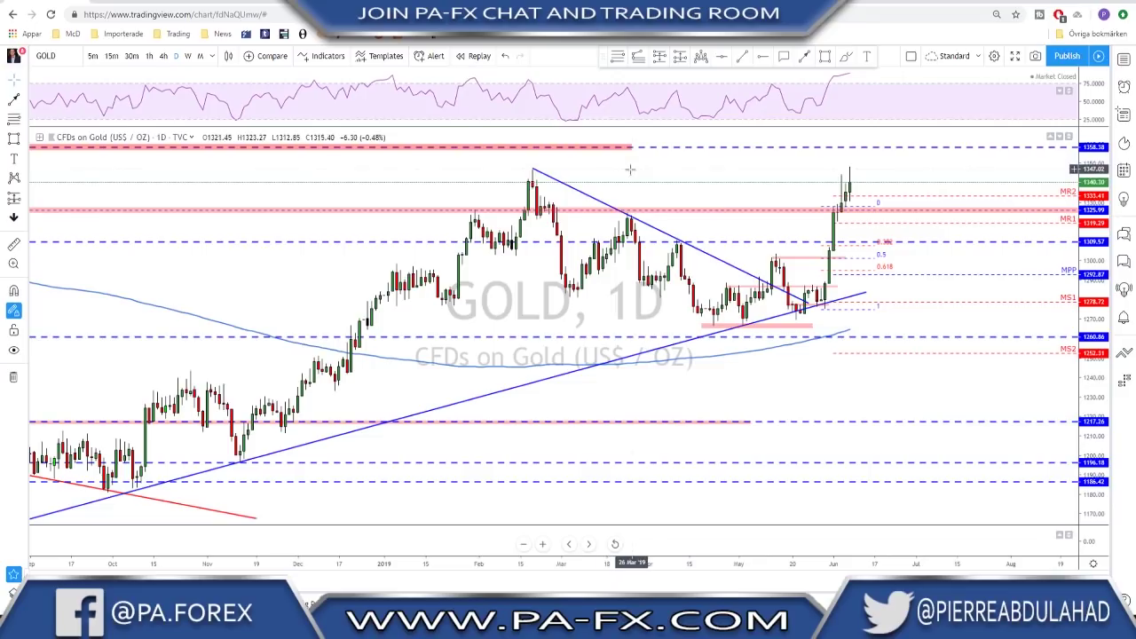
On the four-hour gold chart, duplicate the June trend line to form a rising channel along the June highs and lows
click(163, 56)
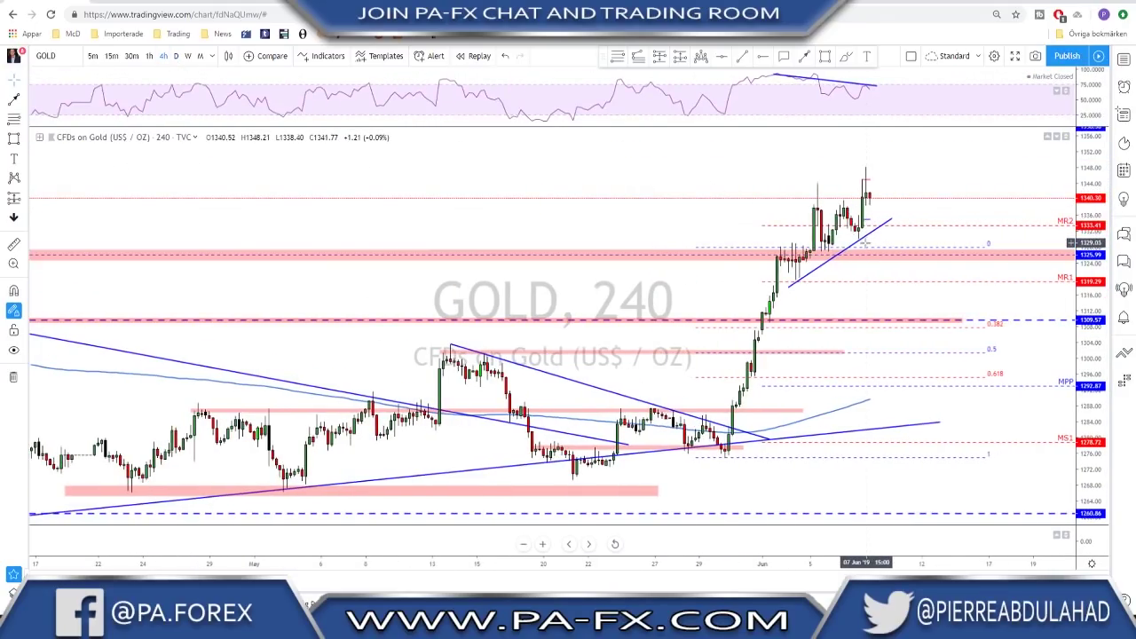
right_click(847, 249)
click(825, 265)
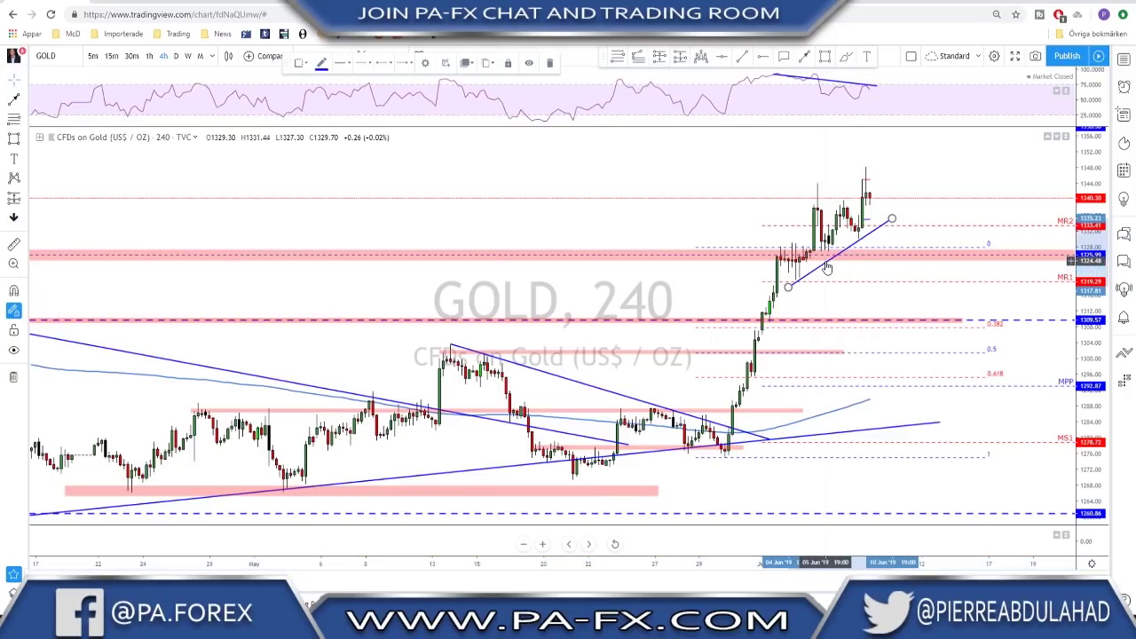
mouse_move(825, 265)
mouse_down()
mouse_move(804, 208)
mouse_move(811, 217)
mouse_move(813, 197)
mouse_move(835, 250)
mouse_up()
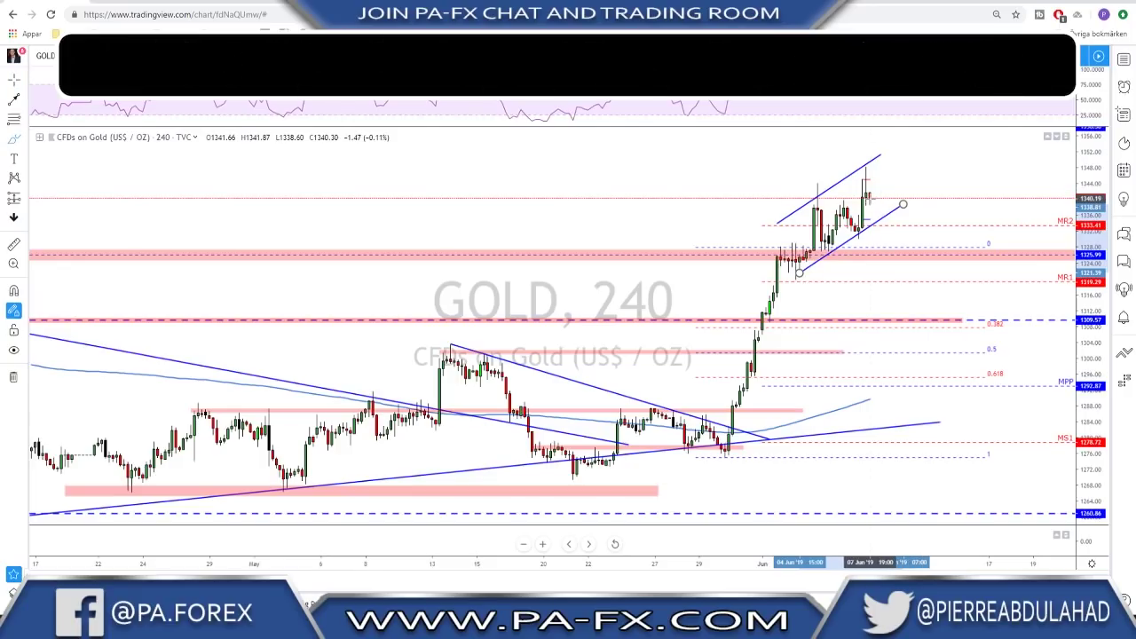
Brush a path breaking below the gold channel, retesting it and falling to a circled target at 1309.57, and undo the strokes
mouse_move(871, 196)
mouse_down()
mouse_move(889, 249)
mouse_move(881, 238)
mouse_move(910, 222)
mouse_move(953, 321)
mouse_move(965, 298)
mouse_up()
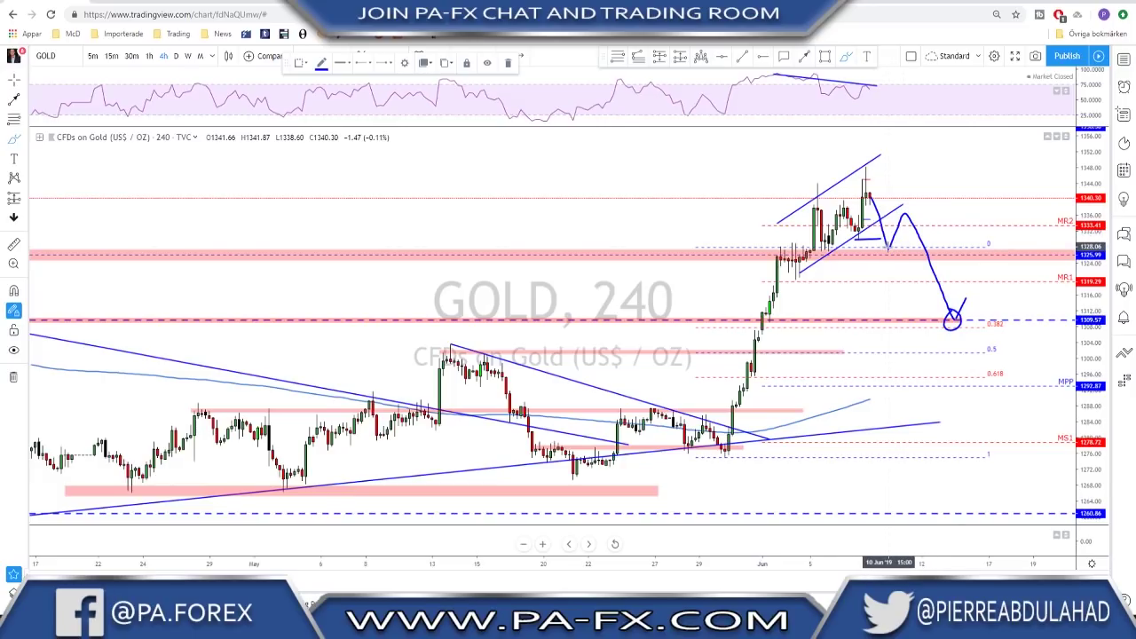
key(ctrl+z)
key(ctrl+z)
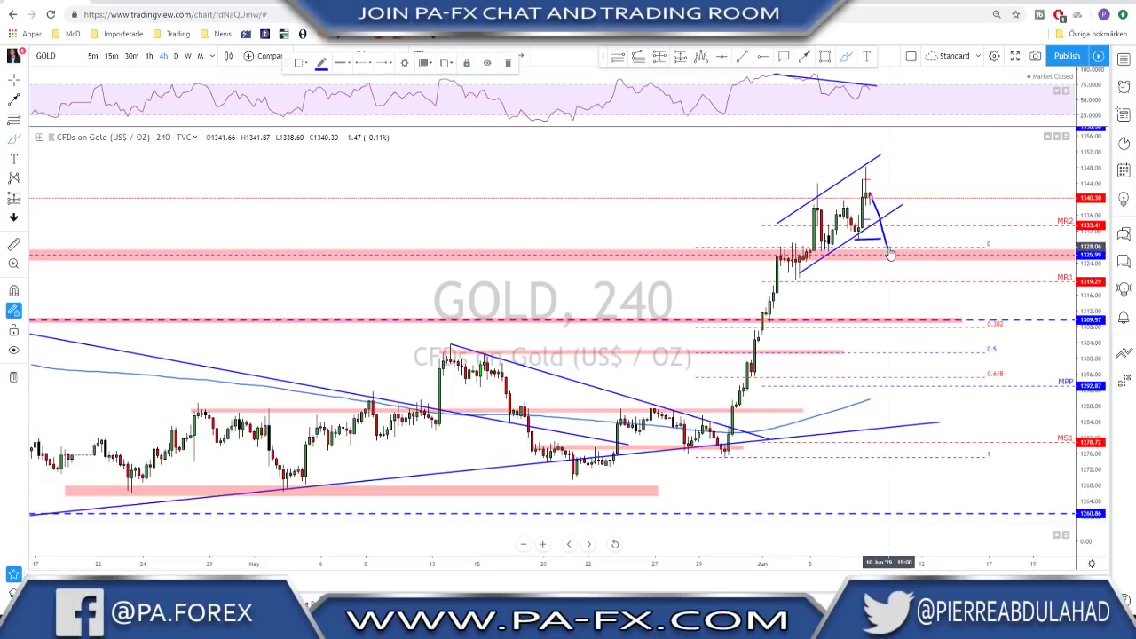
key(ctrl+z)
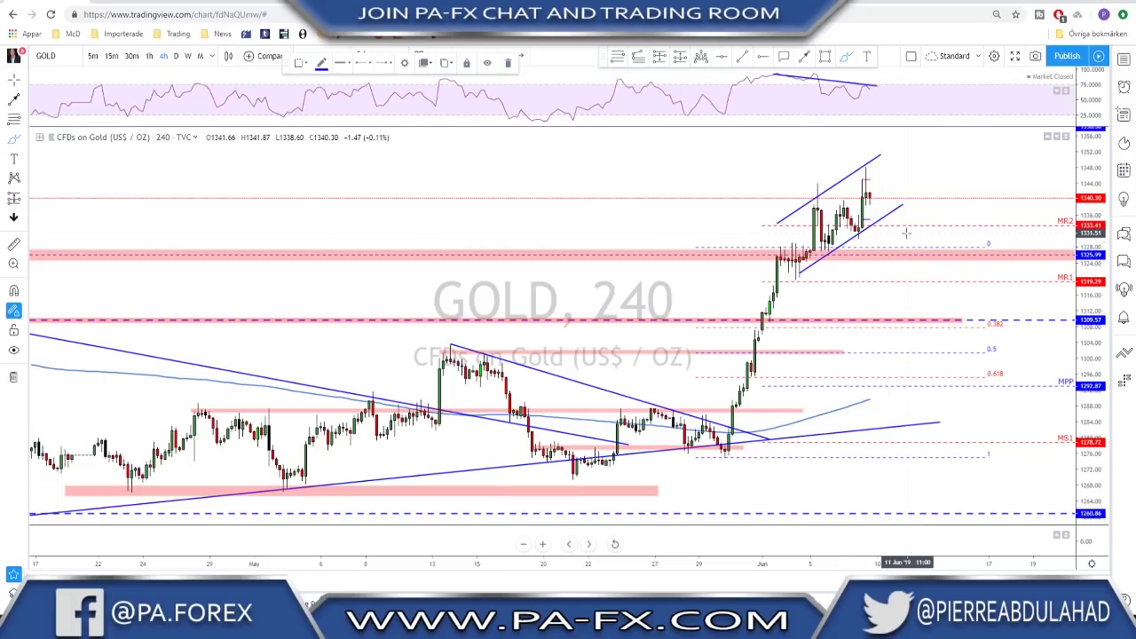
Switch to the EURUSD chart, circle the MR2 level with the brush, and delete the circle
key(Down)
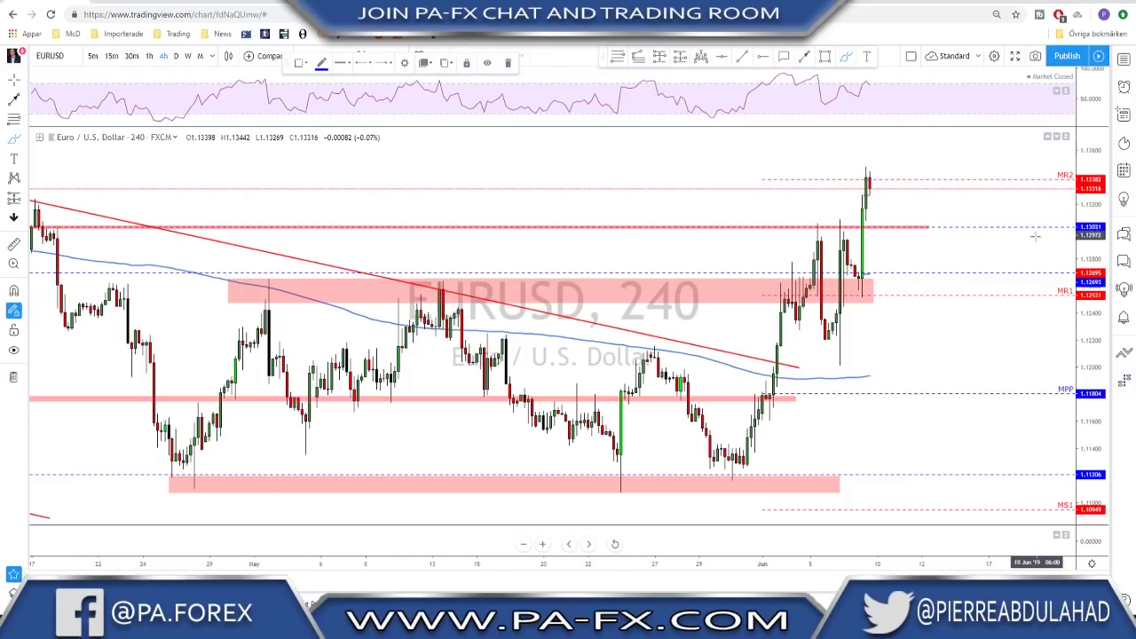
drag(1054, 189, 1062, 165)
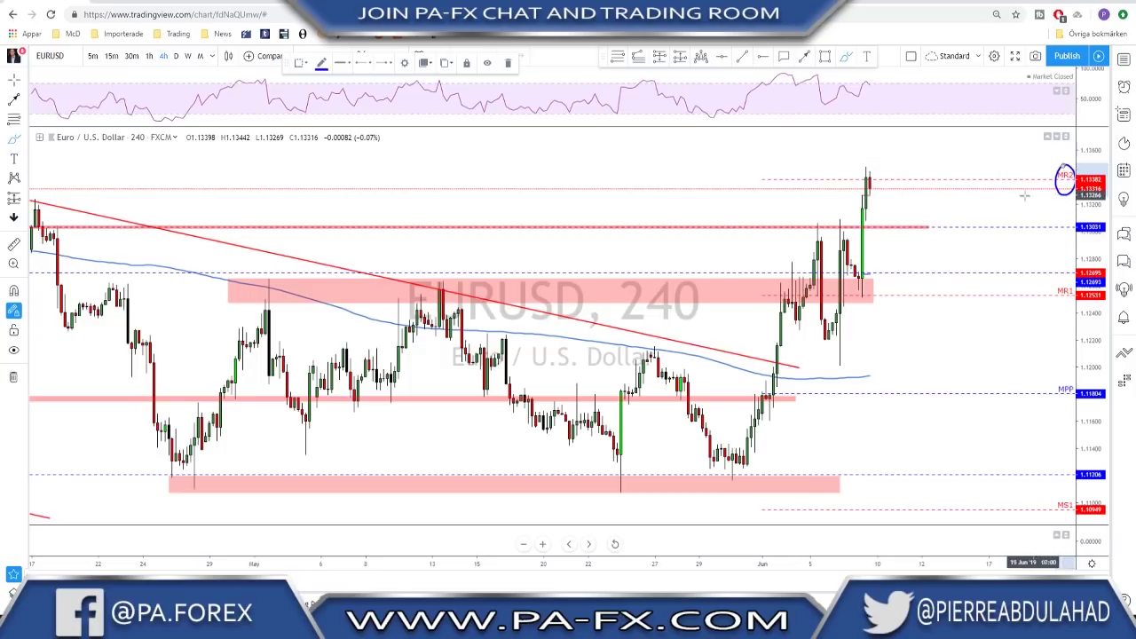
key(Delete)
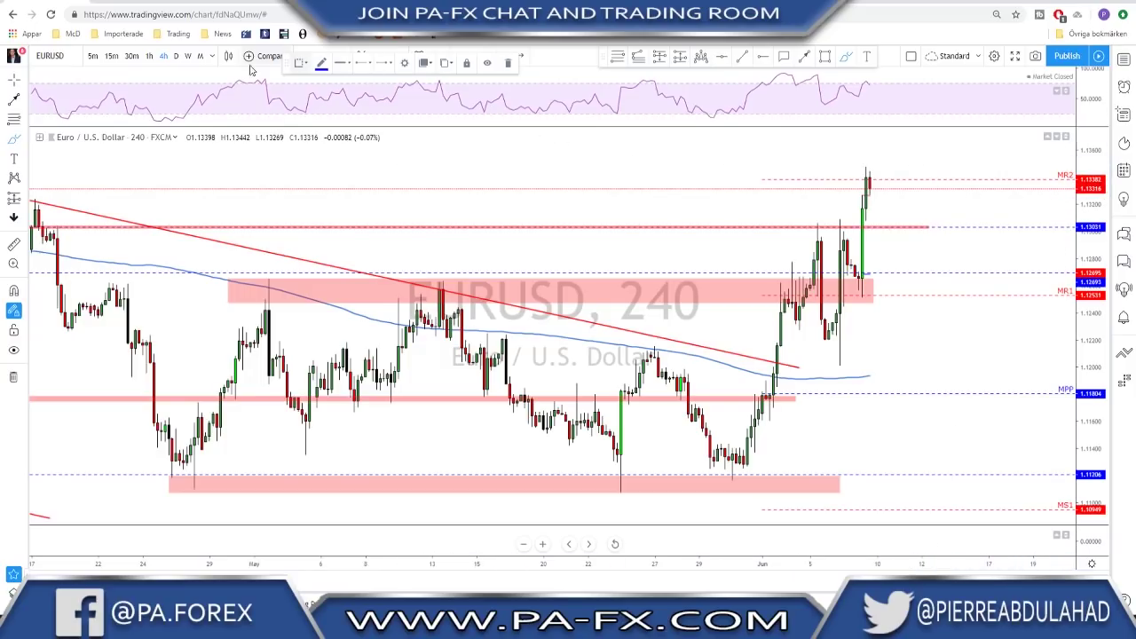
Brush lines under the late-May low and across the preceding high, sketch the rally through that high, and undo the strokes
scroll(811, 443, down, 5)
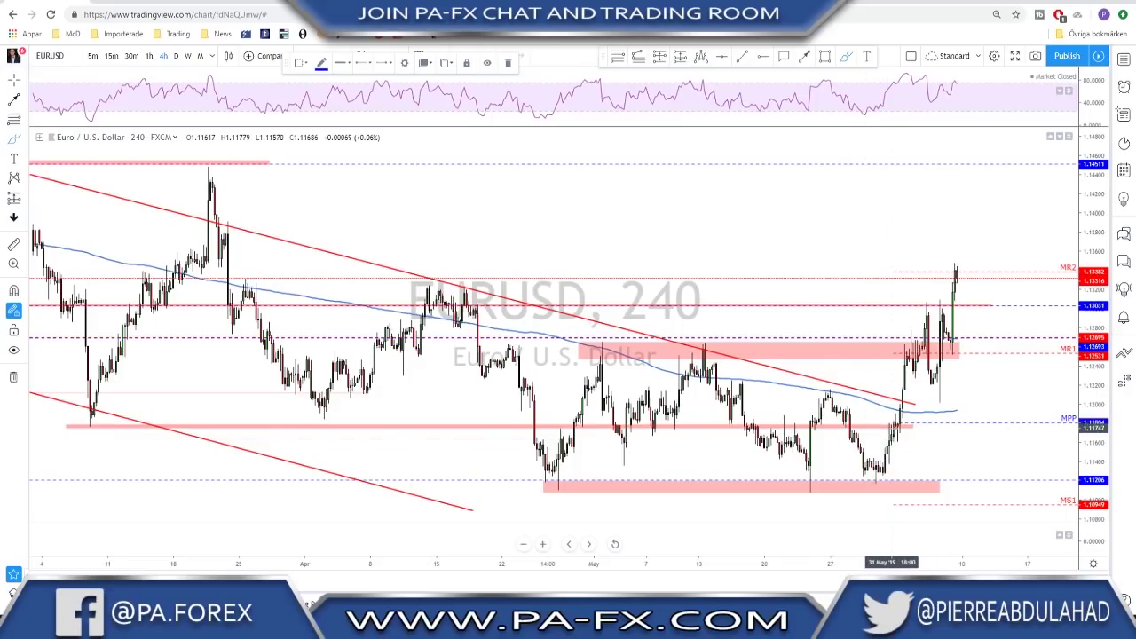
drag(857, 476, 925, 472)
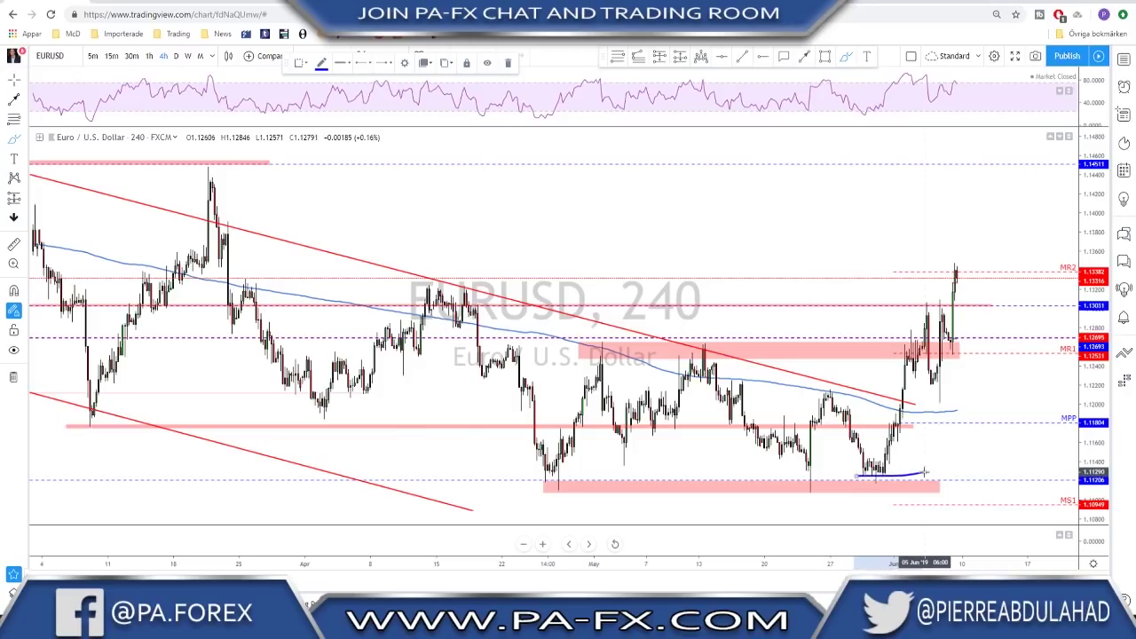
drag(893, 435, 907, 374)
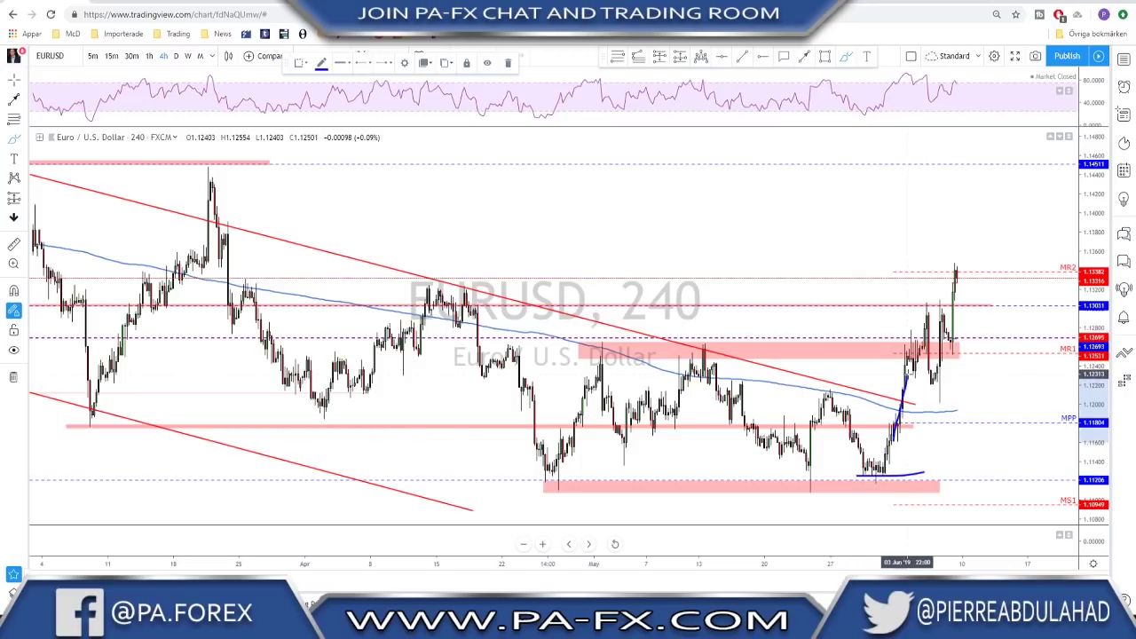
drag(810, 393, 976, 393)
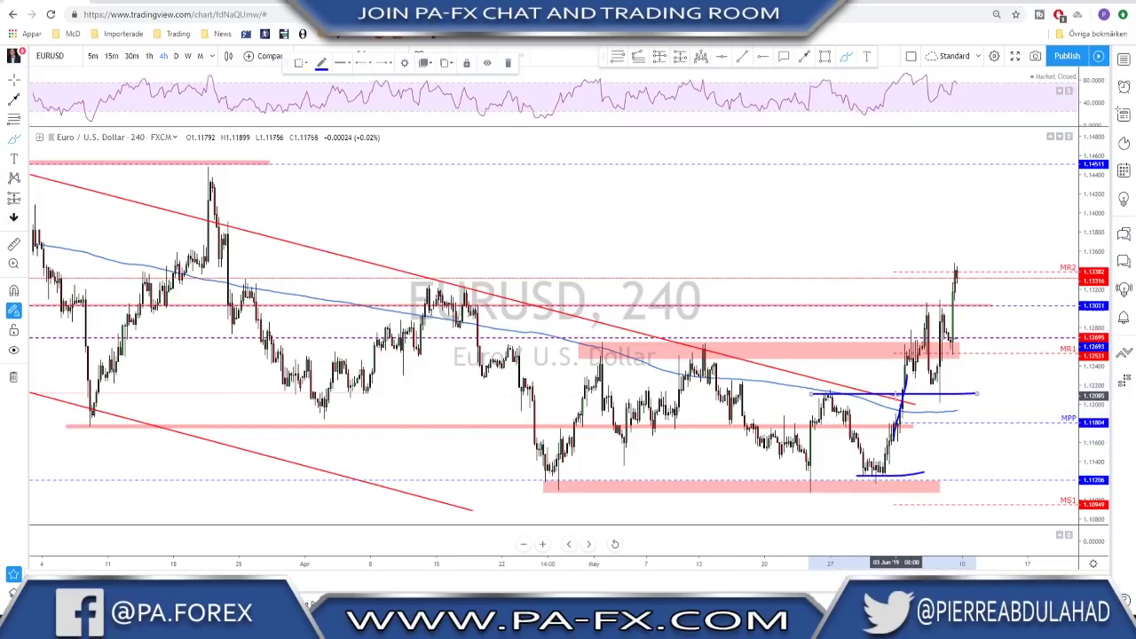
drag(905, 386, 963, 291)
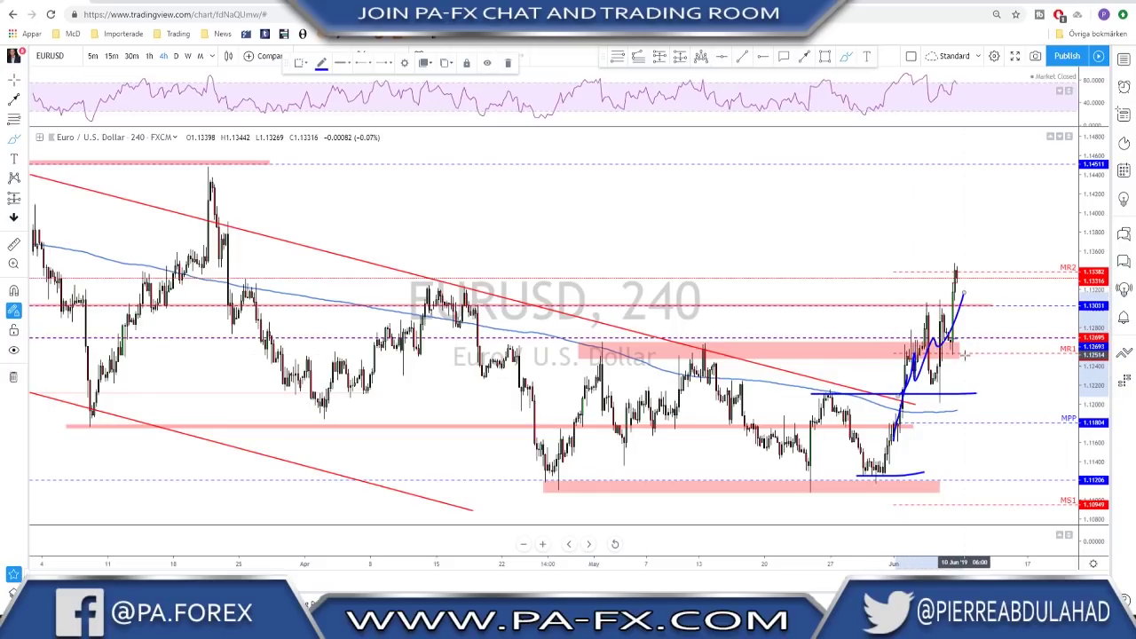
key(ctrl+z)
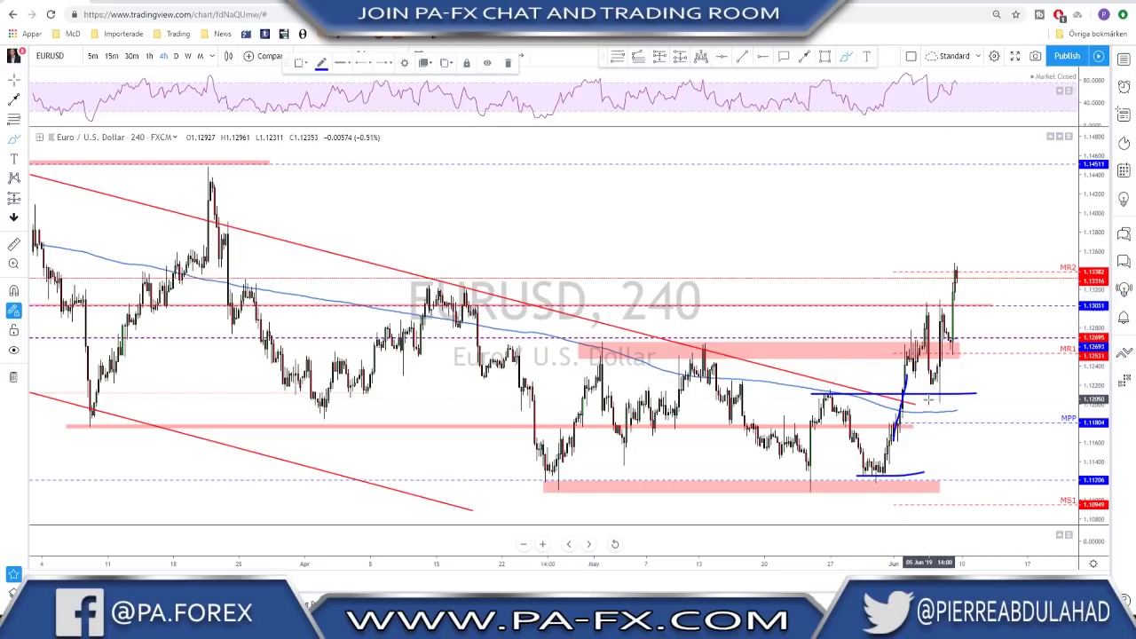
key(ctrl+z)
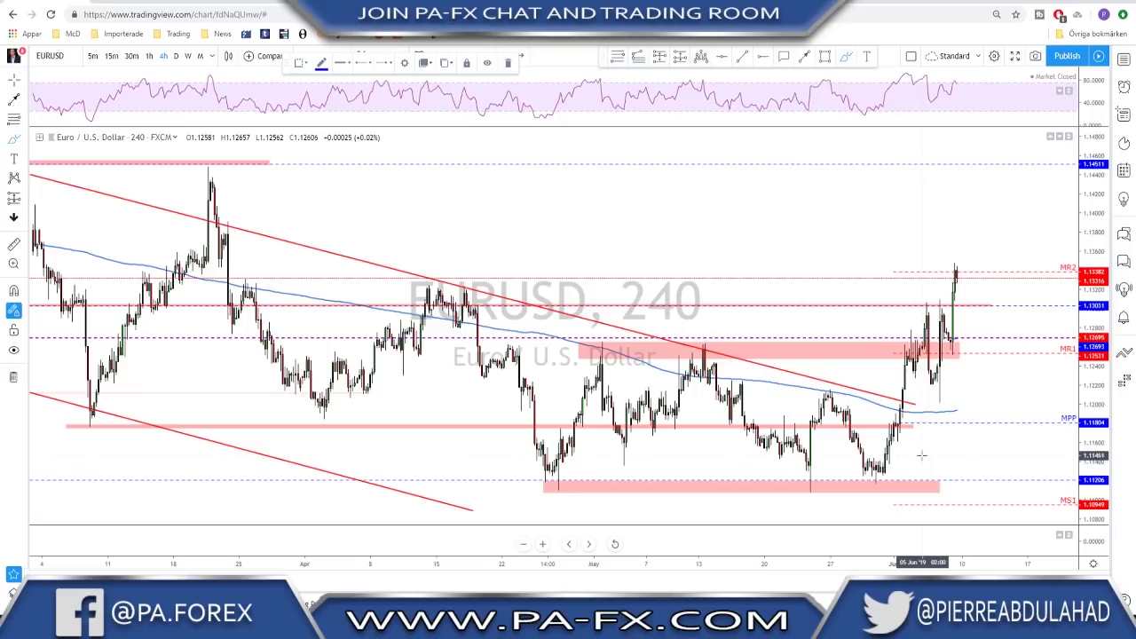
key(Escape)
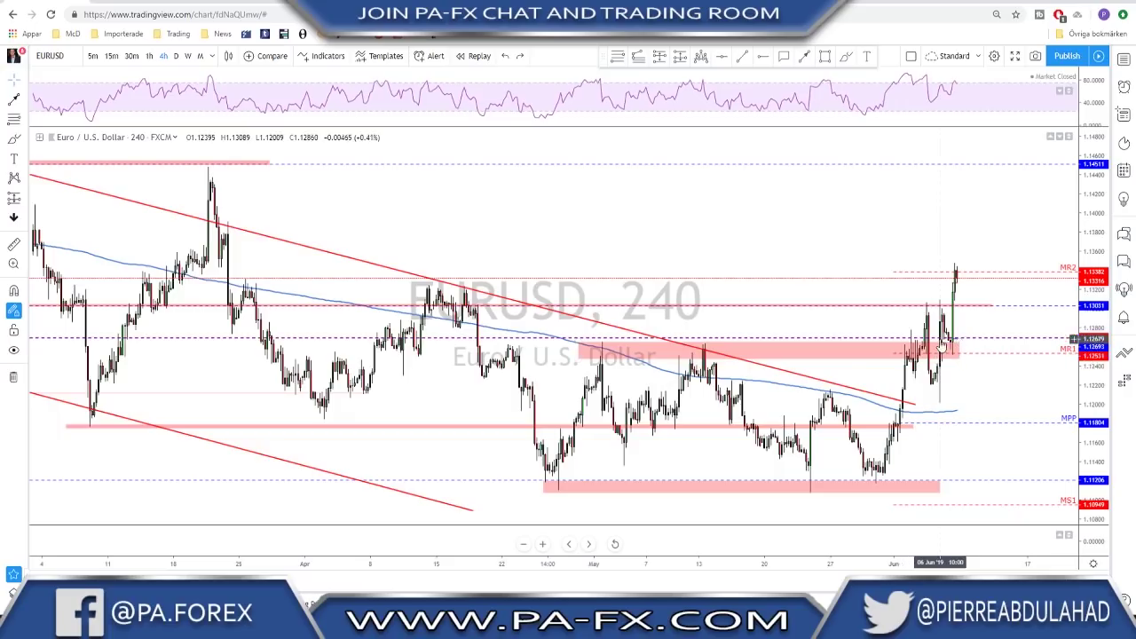
Switch EURUSD to the daily timeframe and brush a circle where the moving average sits just above the June price
scroll(944, 348, down, 1)
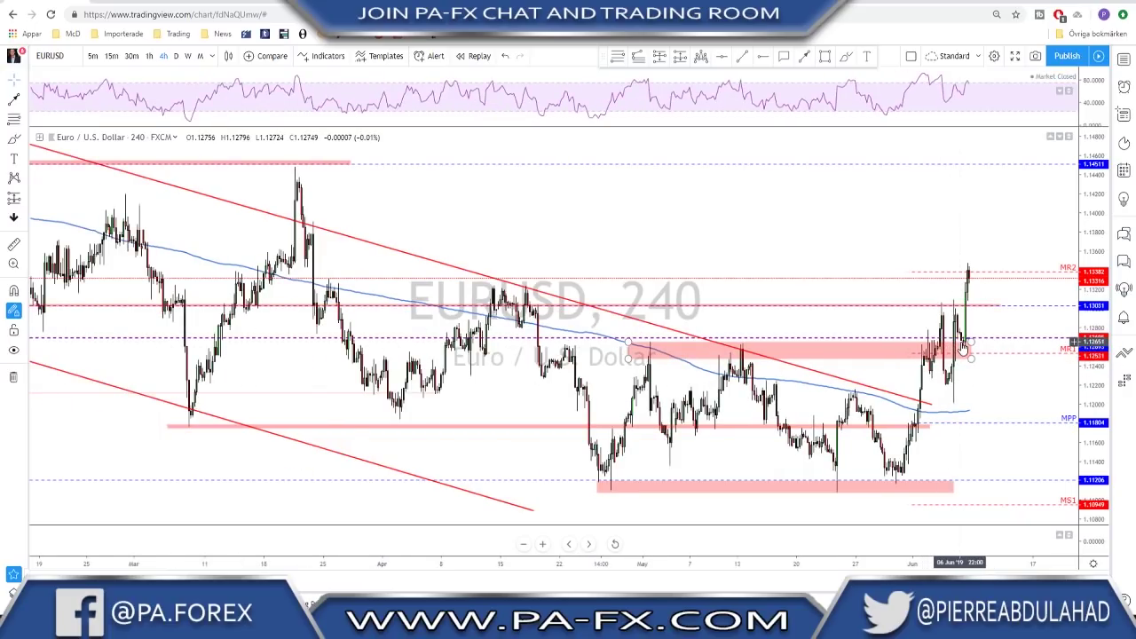
click(175, 55)
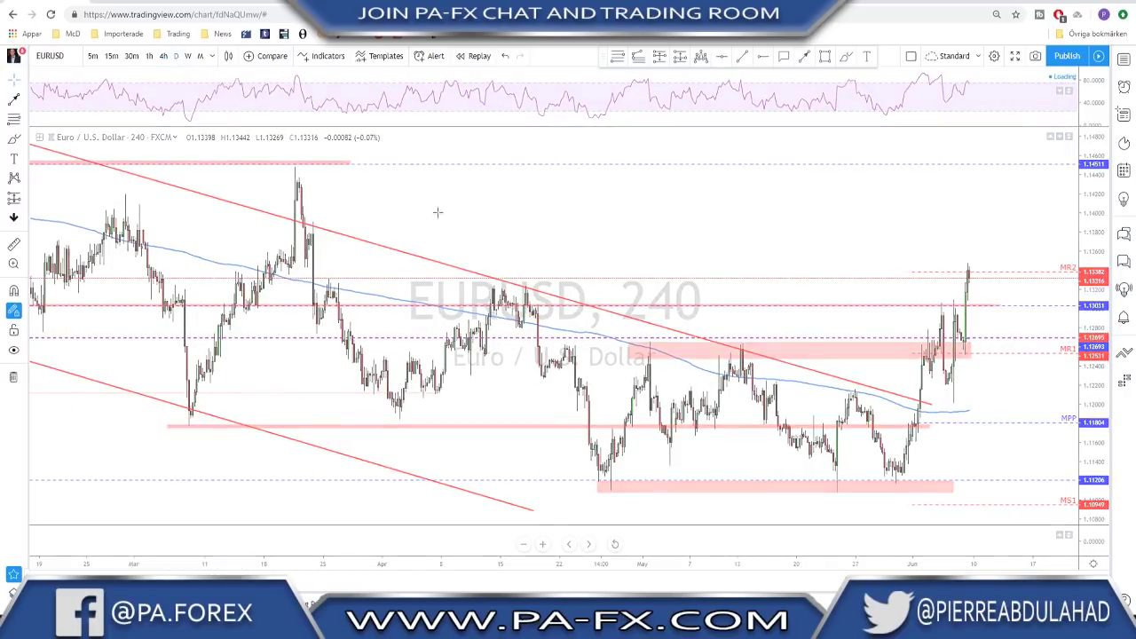
scroll(733, 356, up, 6)
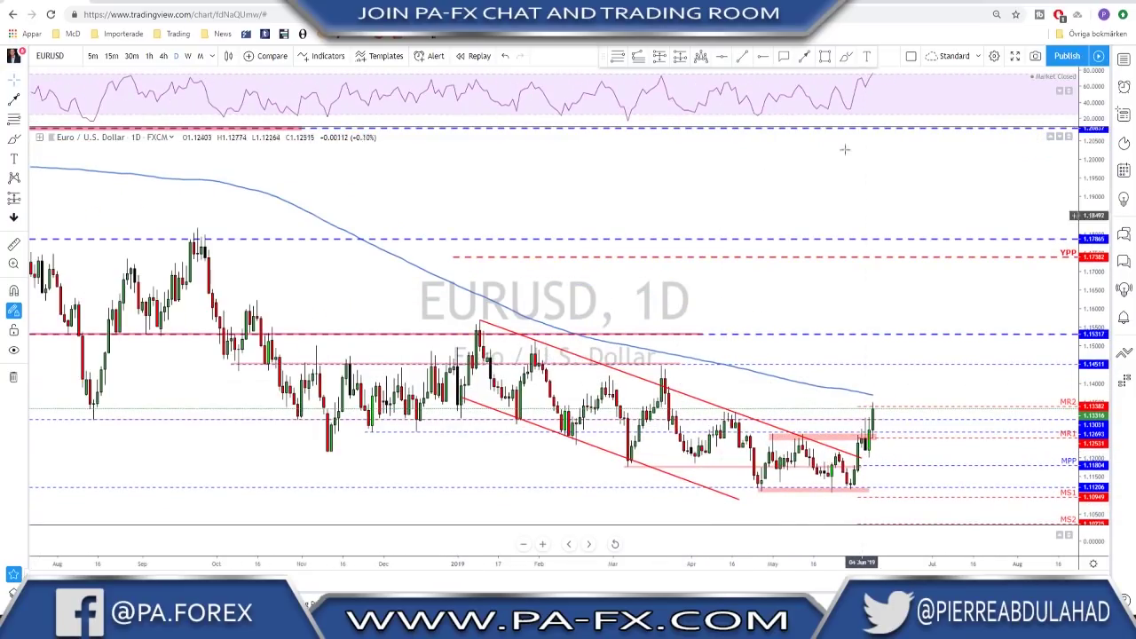
click(845, 56)
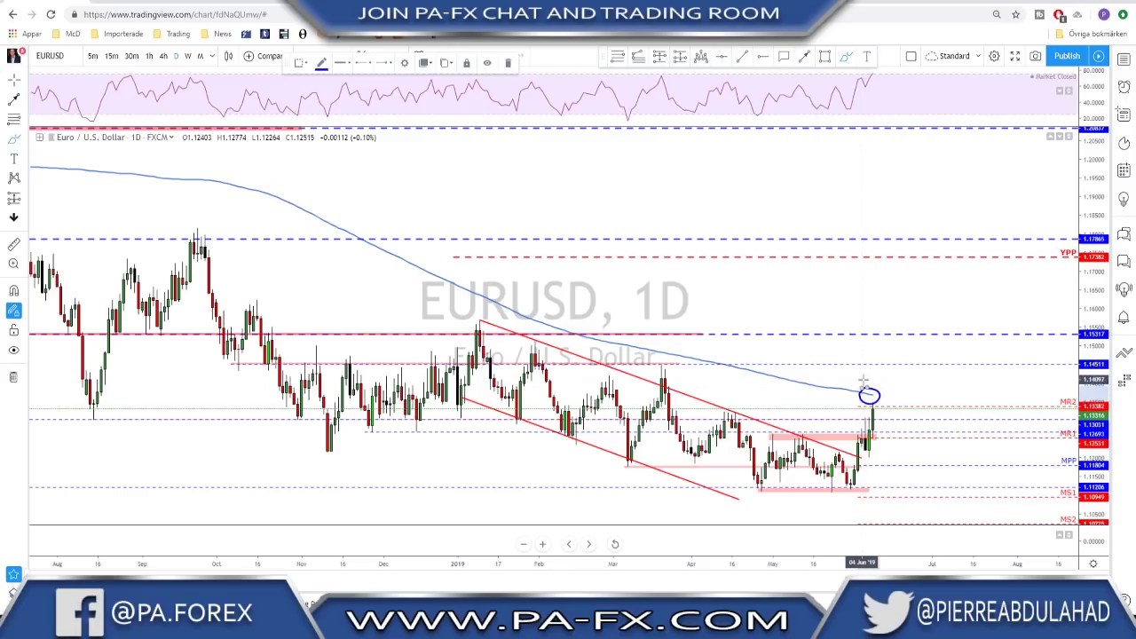
Brush a cross where EURUSD fell through the moving average around May 2018
scroll(865, 377, down, 2)
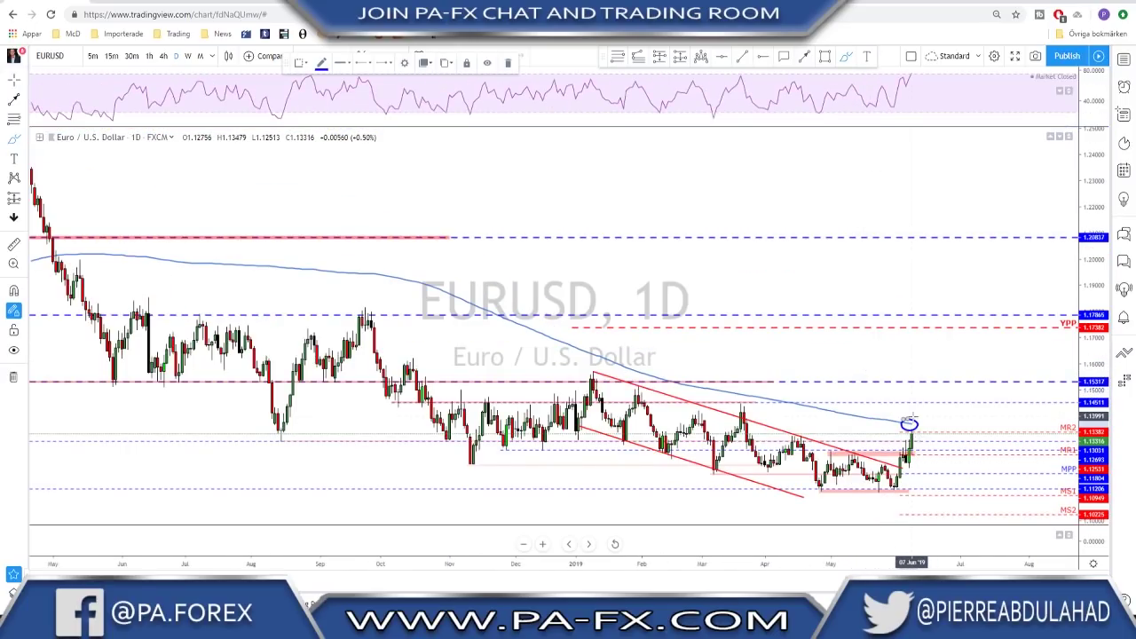
scroll(249, 285, down, 2)
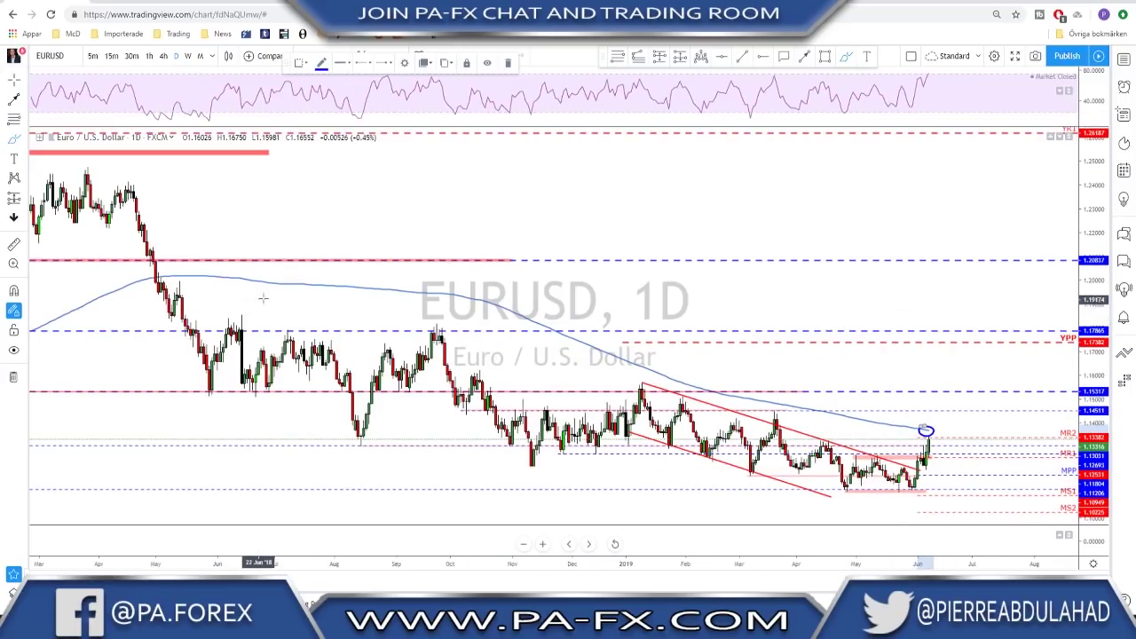
drag(255, 284, 237, 299)
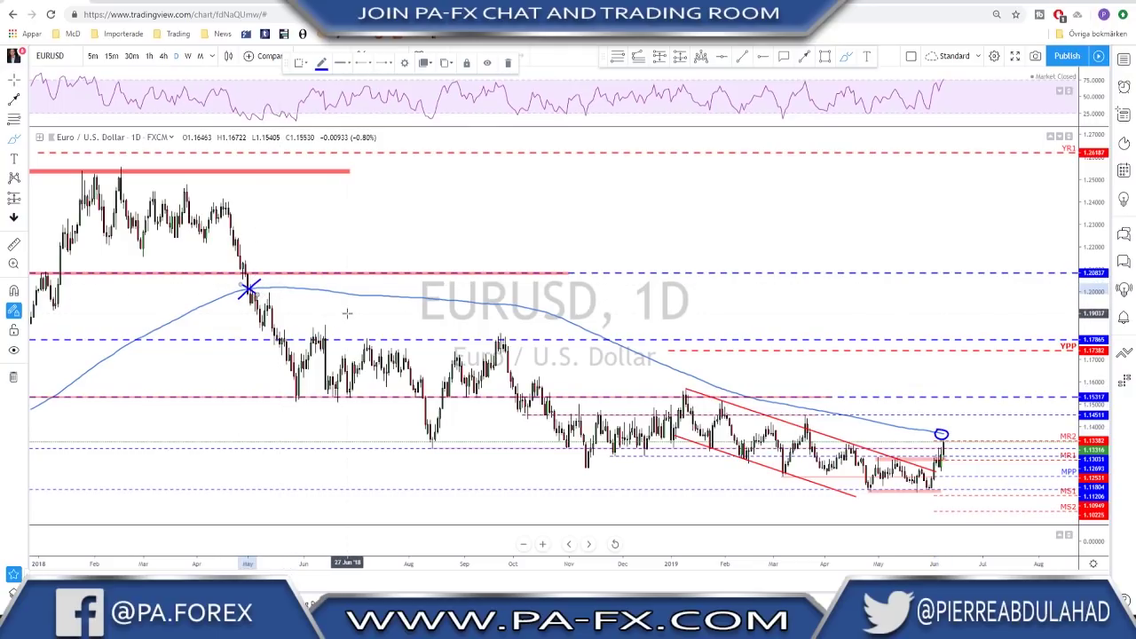
Circle the highs along the upper line of the descending 2019 EURUSD channel with the brush, and undo the circles
scroll(533, 346, up, 3)
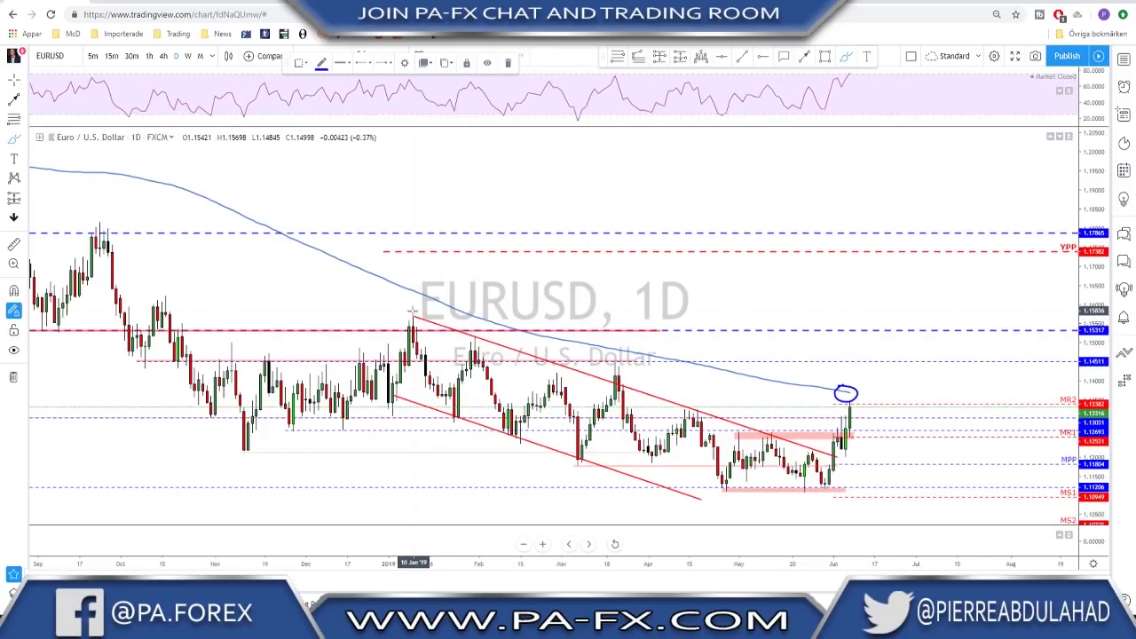
drag(469, 326, 489, 346)
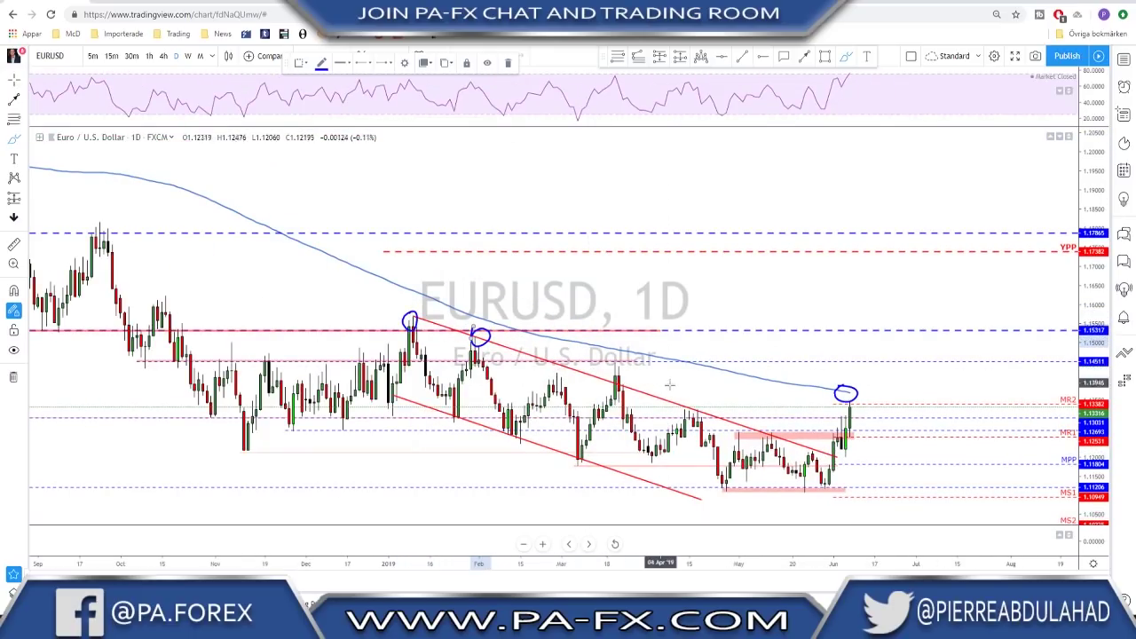
mouse_move(684, 401)
mouse_down()
mouse_move(698, 419)
mouse_move(770, 441)
mouse_up()
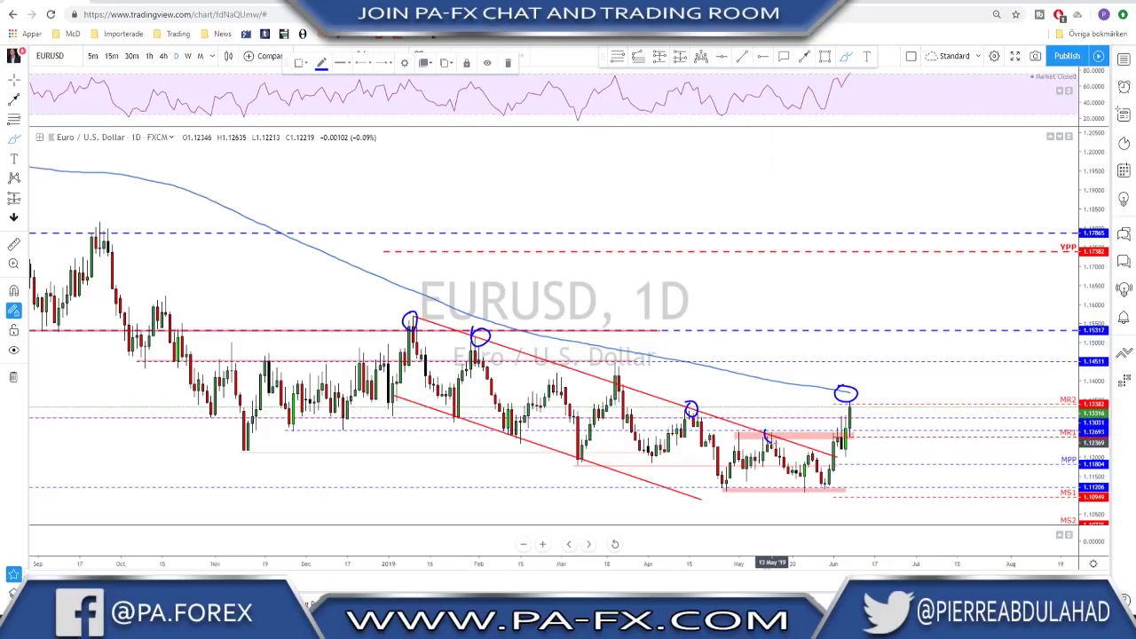
drag(605, 365, 627, 391)
key(ctrl+z)
key(ctrl+z)
key(ctrl+z)
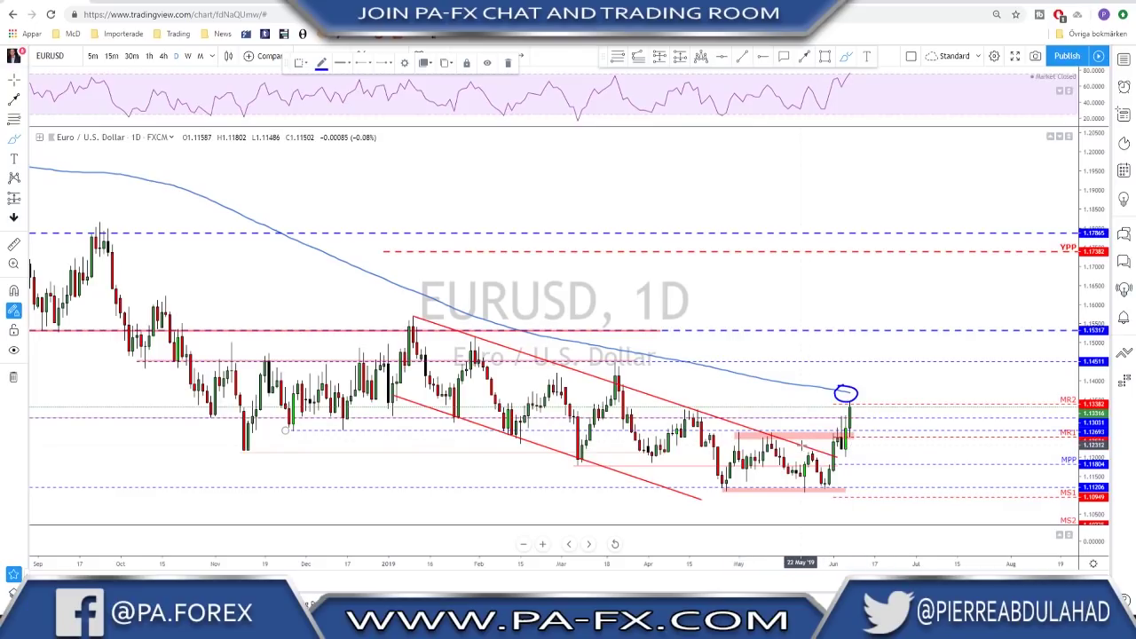
Brush short lines across the late-May high and the mid-May high of EURUSD, and undo both strokes
drag(807, 452, 829, 449)
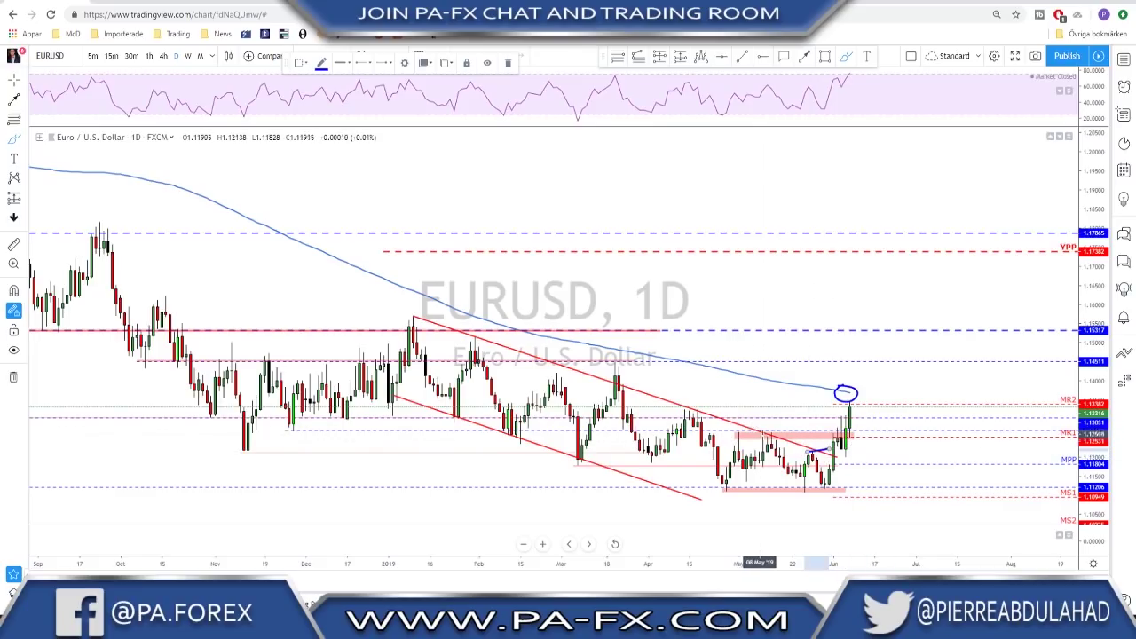
drag(761, 434, 797, 435)
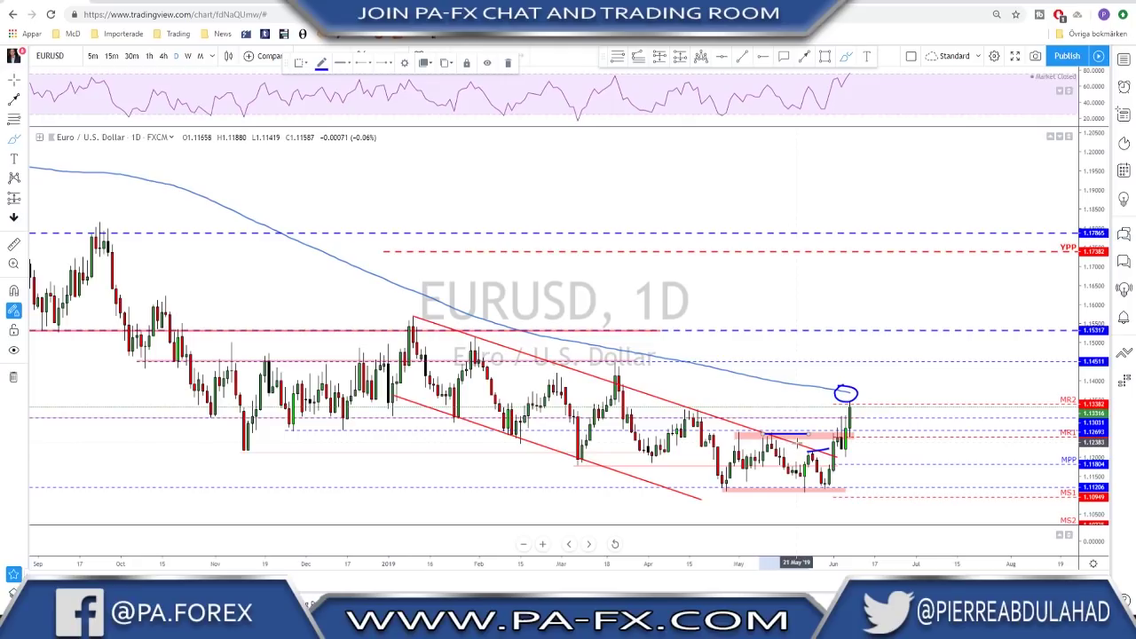
key(ctrl+z)
key(ctrl+z)
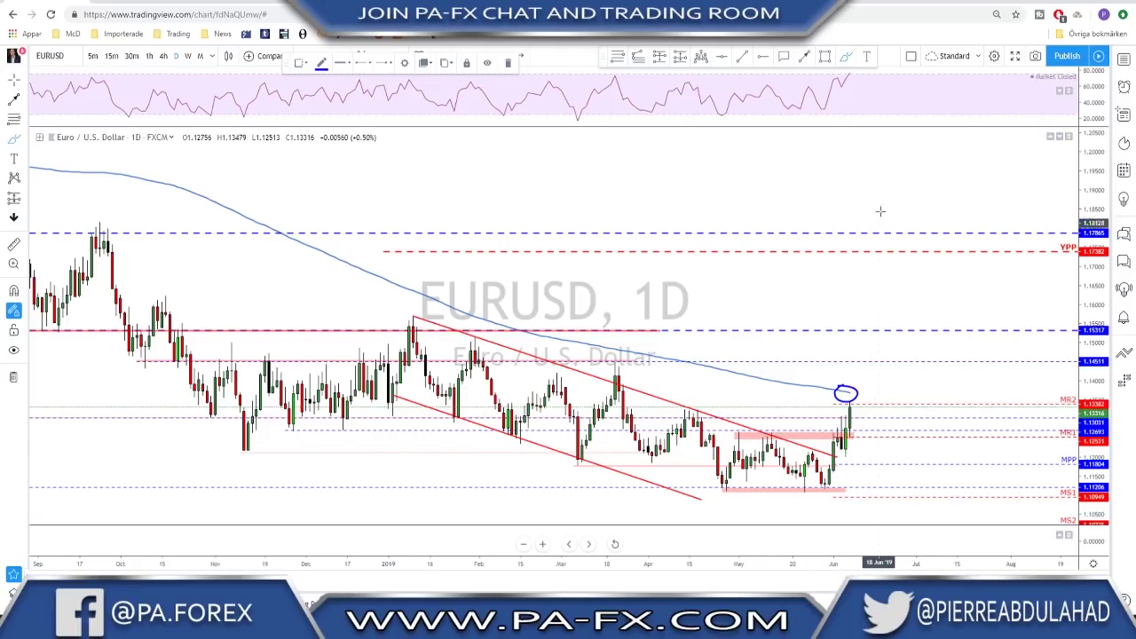
Delete the brush circle around the June price at the daily moving average
scroll(878, 296, down, 1)
key(Escape)
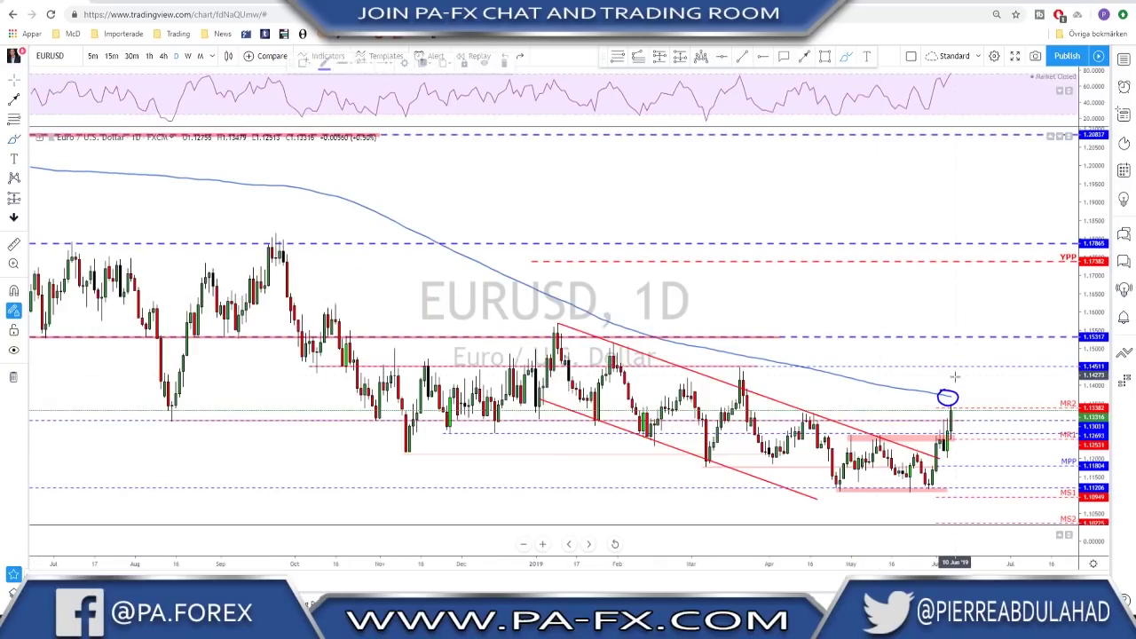
click(954, 396)
key(Delete)
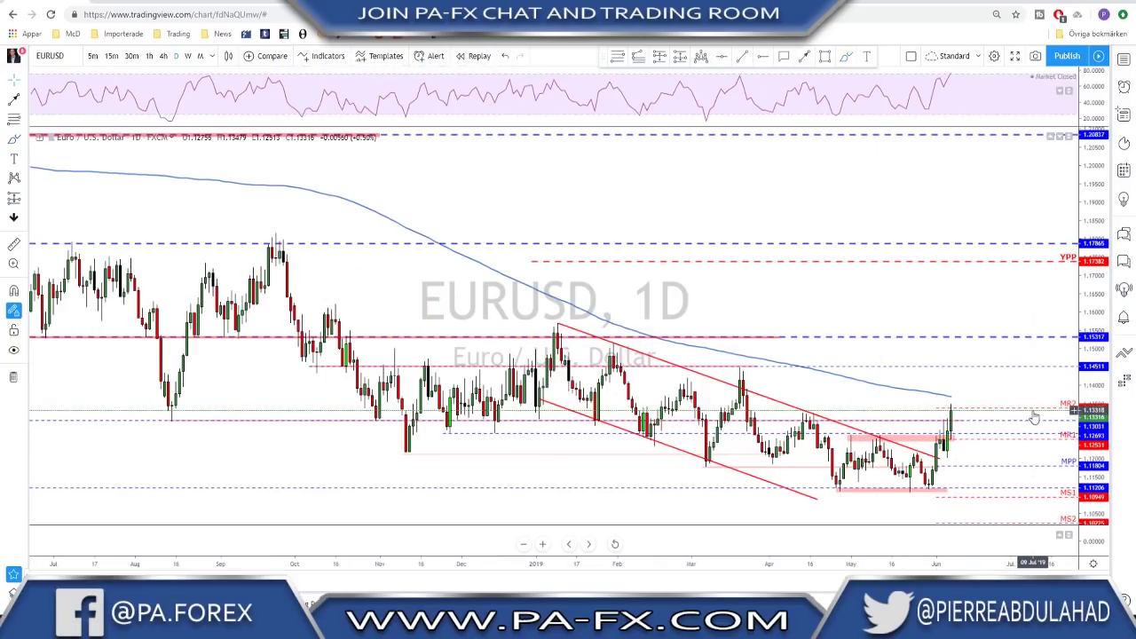
Switch EURUSD to the four-hour timeframe and draw a trend line across the falling oscillator peaks from 3 to 10 June
scroll(1043, 417, up, 1)
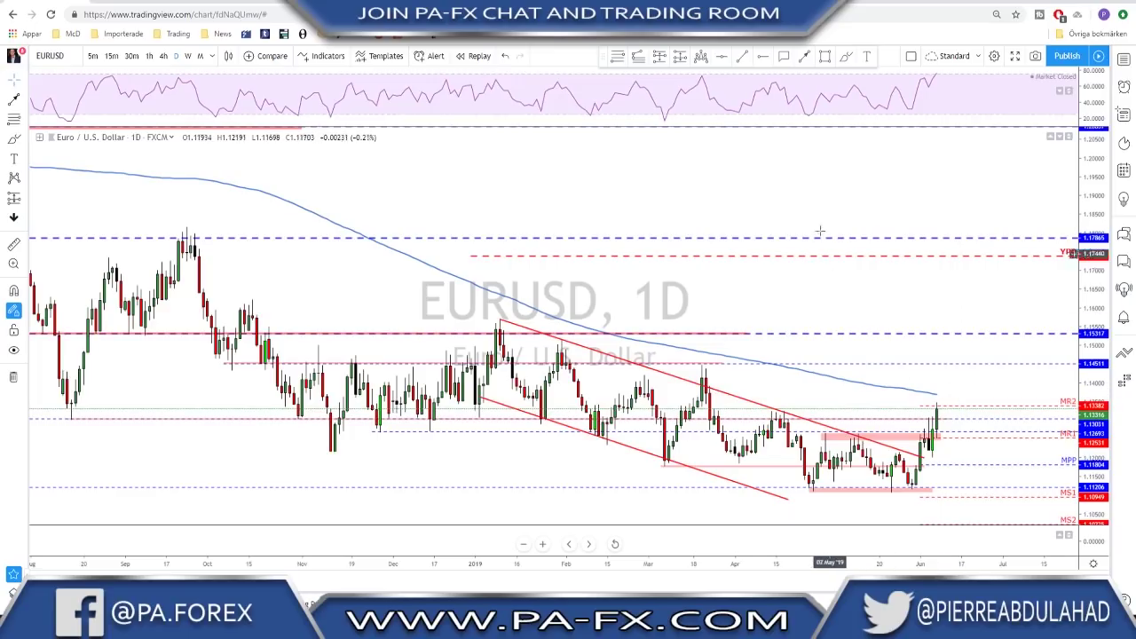
click(163, 56)
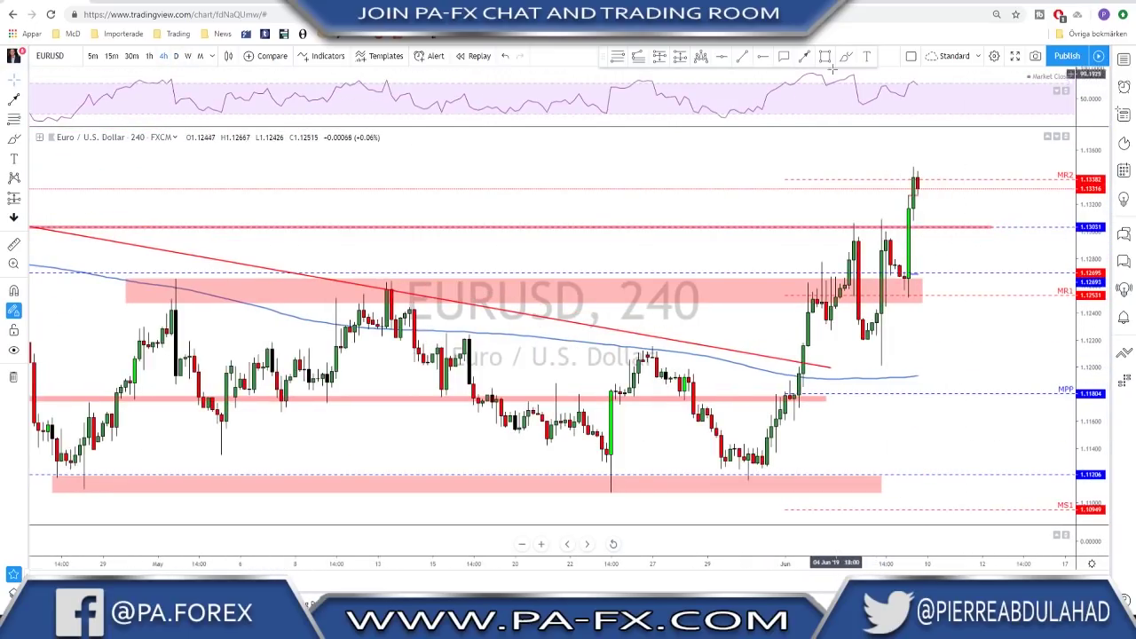
click(742, 57)
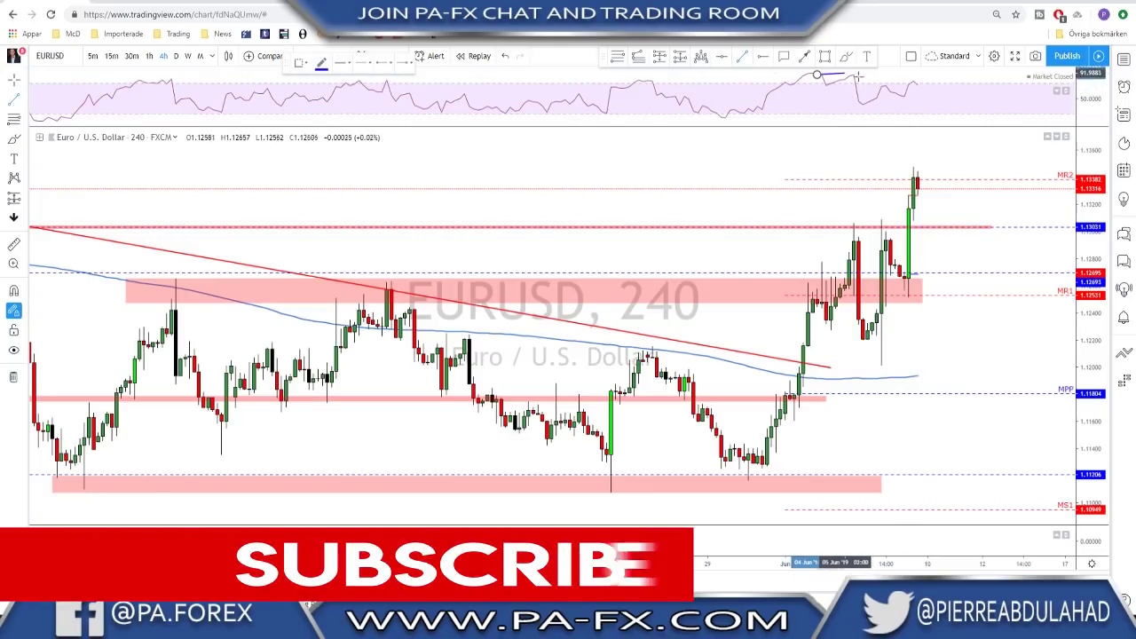
drag(816, 75, 923, 86)
click(930, 83)
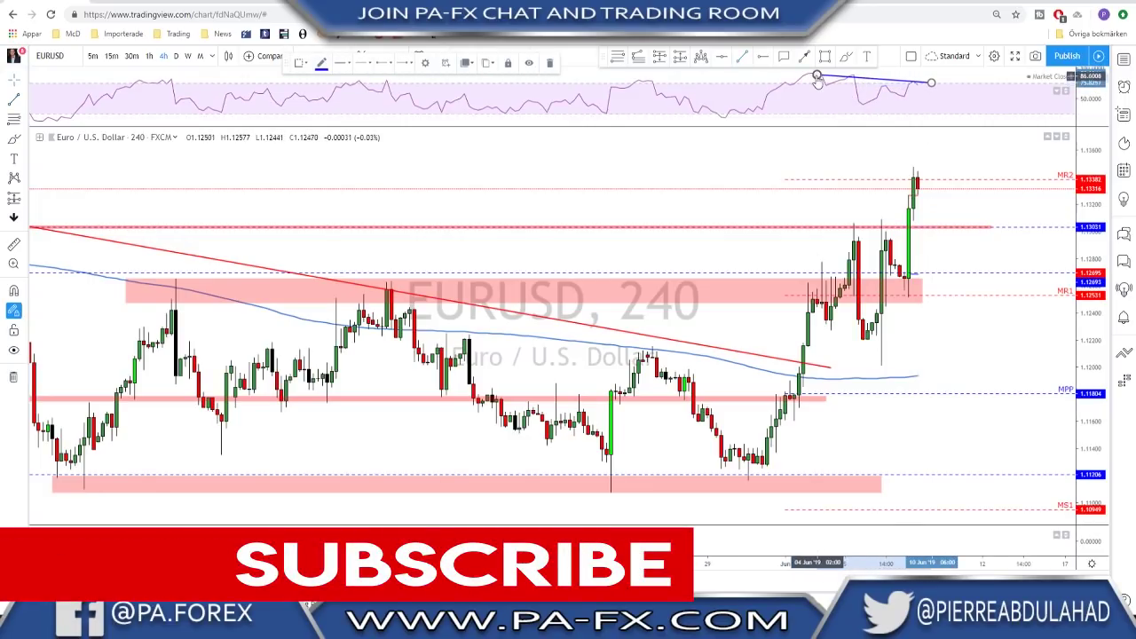
drag(816, 75, 810, 72)
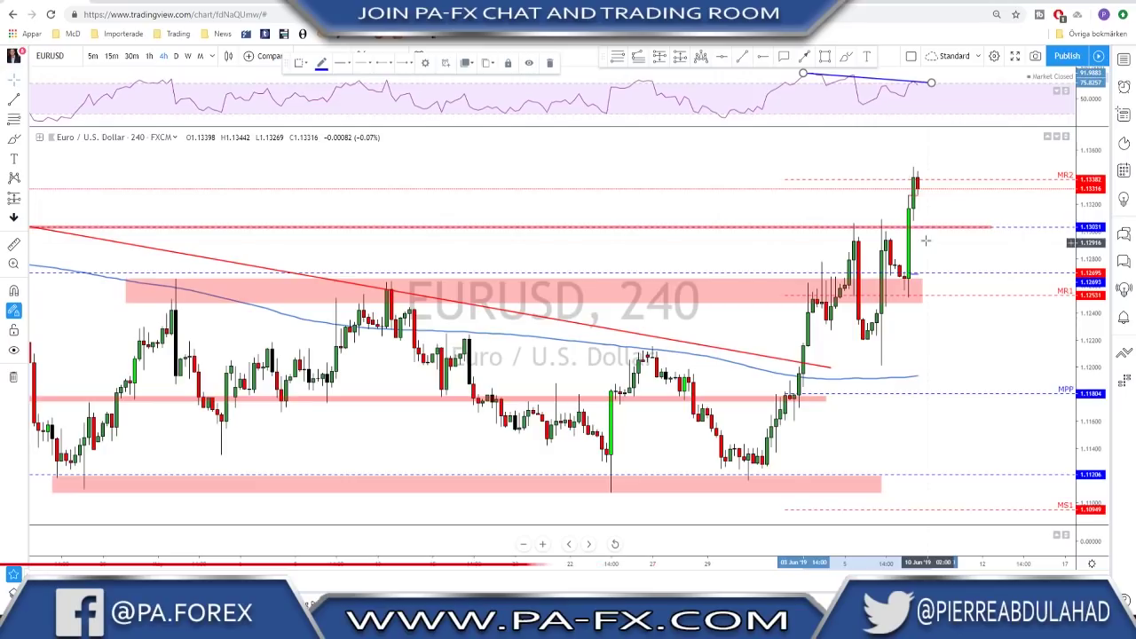
Brush a possible path from the June high to 1.1303, down to MR1 and back up, and delete the stroke
scroll(939, 238, down, 1)
scroll(939, 238, down, 1)
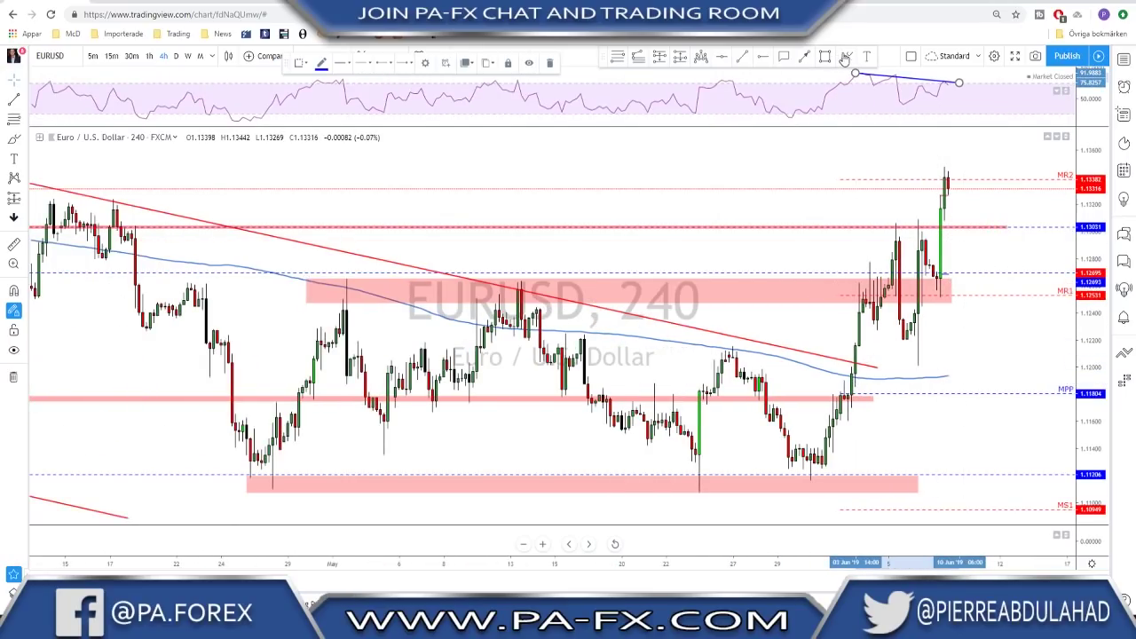
click(947, 187)
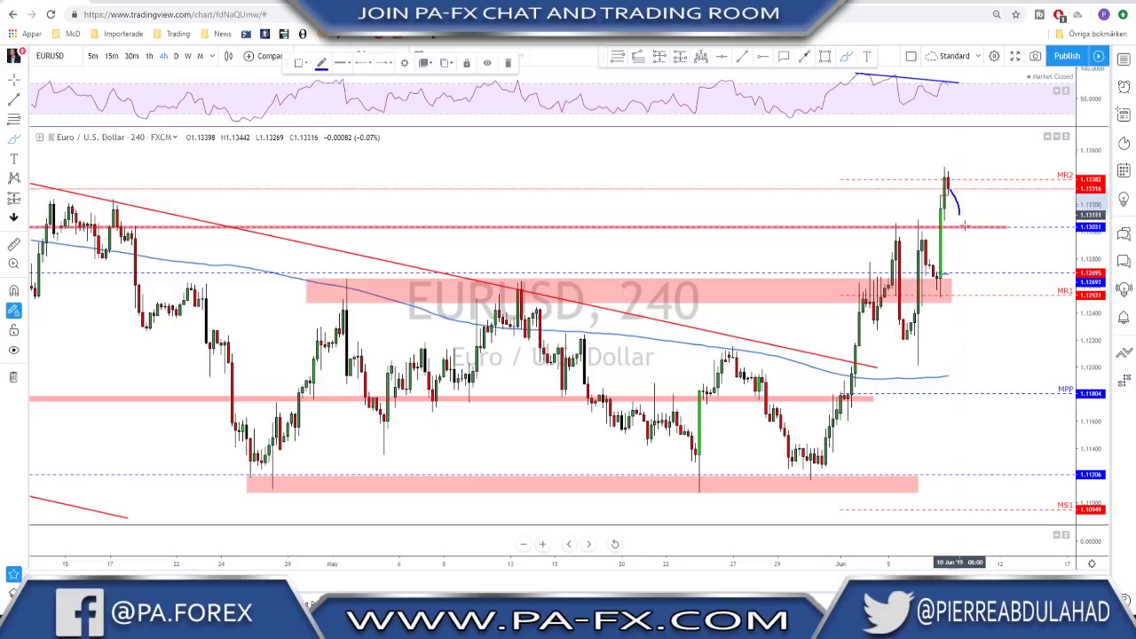
mouse_move(963, 225)
mouse_down()
mouse_move(990, 218)
mouse_move(1027, 301)
mouse_move(1042, 212)
mouse_up()
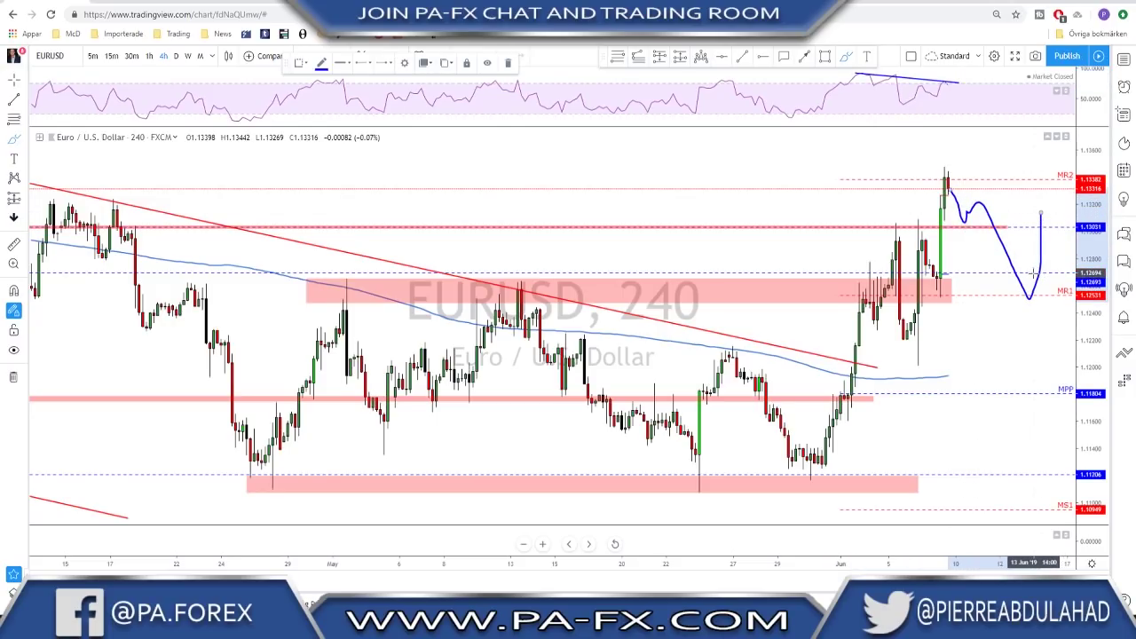
key(Delete)
Narrow the zone at MR1 to about 1.1249–1.1256 and extend it to 1 July 2019
scroll(1003, 302, down, 2)
mouse_move(979, 337)
mouse_down()
mouse_move(783, 297)
mouse_move(1029, 288)
mouse_move(1061, 290)
mouse_move(1056, 298)
mouse_up()
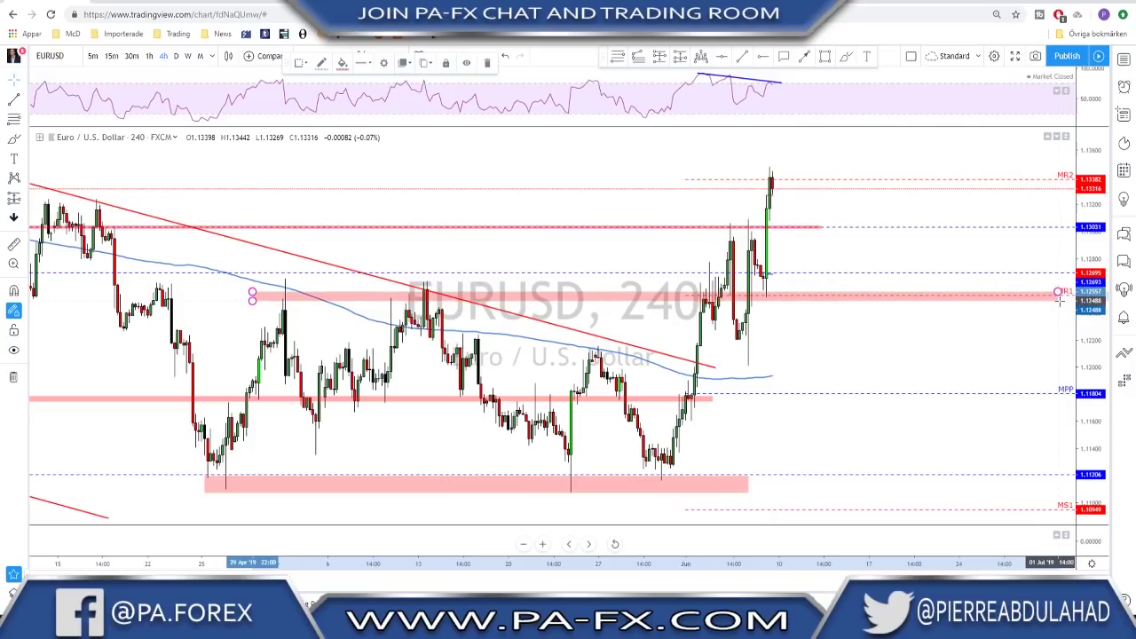
Draw zigzag arrows from the June high down to the MR1 zone, up to MR2, and back down to the zone
click(804, 57)
click(773, 182)
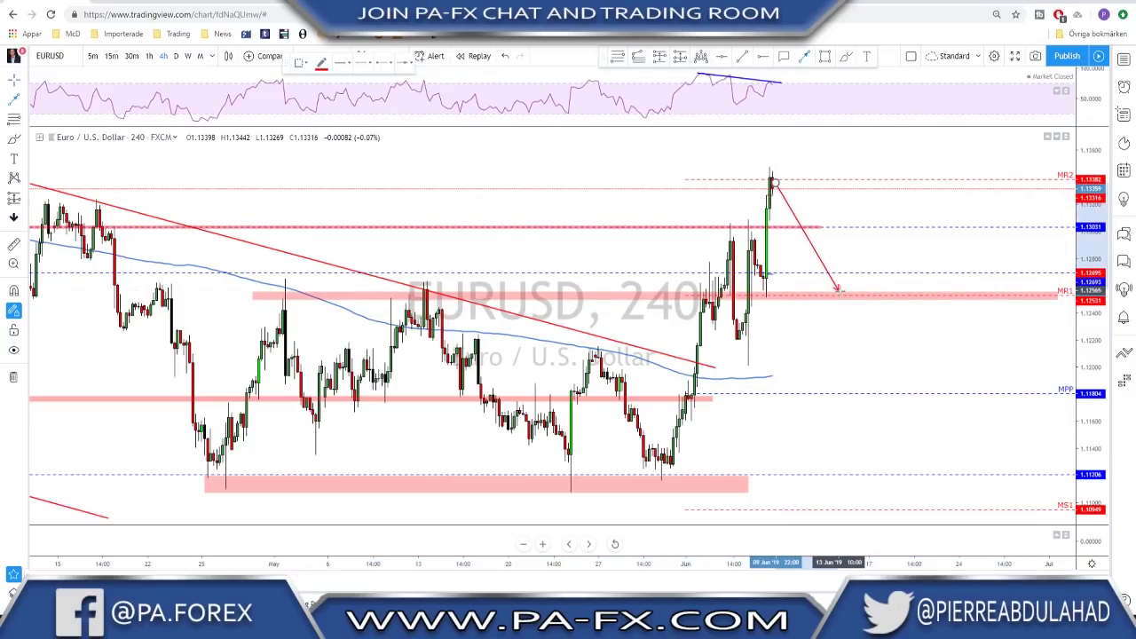
click(843, 298)
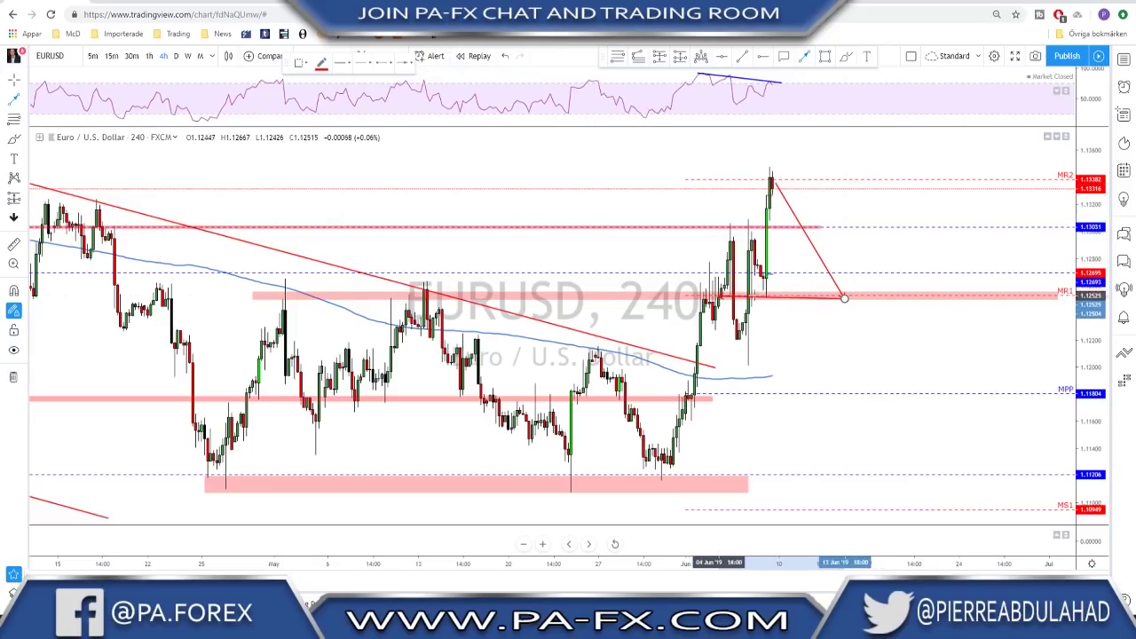
click(880, 179)
double_click(926, 298)
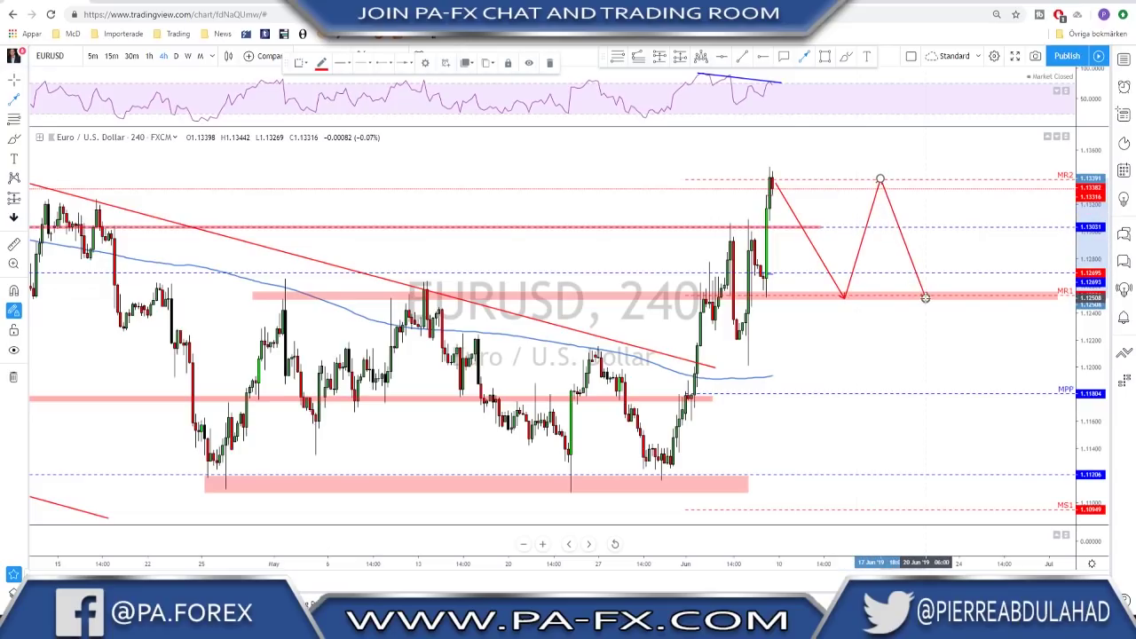
scroll(938, 248, down, 1)
click(883, 205)
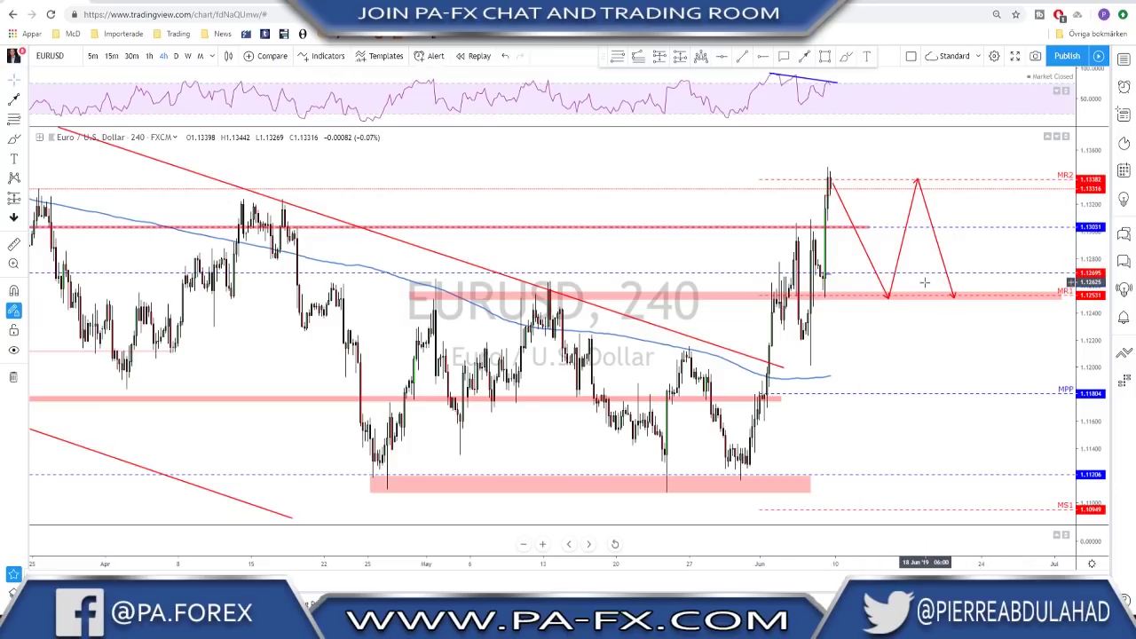
Draw an arrow from the second low at MR1 up to about 1.1455 and extend the 1.1451 zone to 11 July
scroll(933, 293, down, 2)
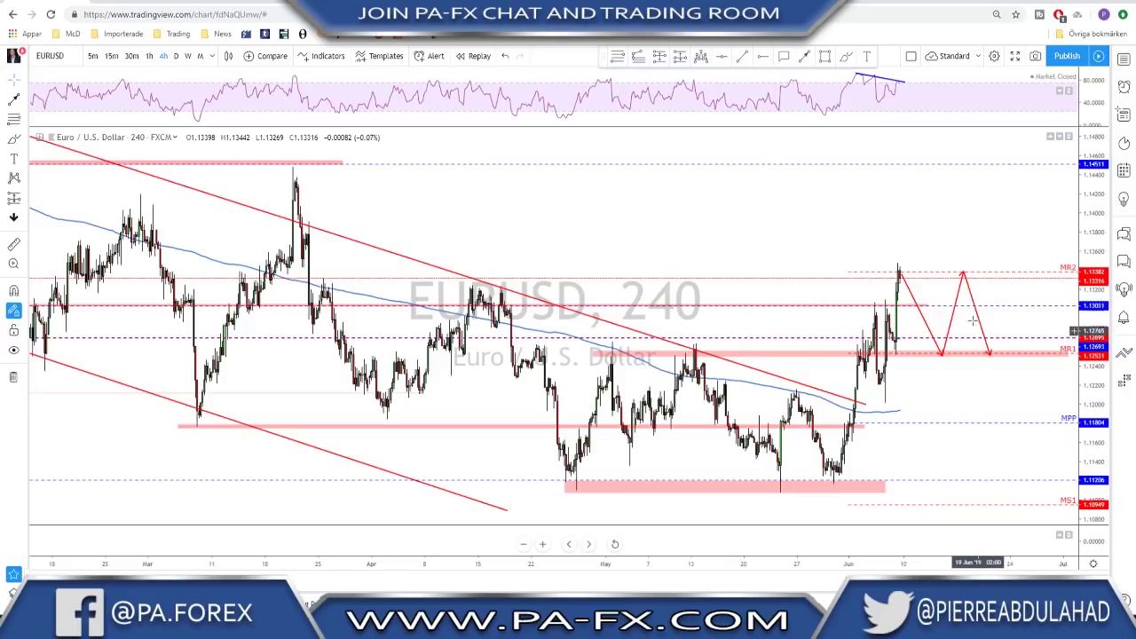
scroll(961, 322, down, 3)
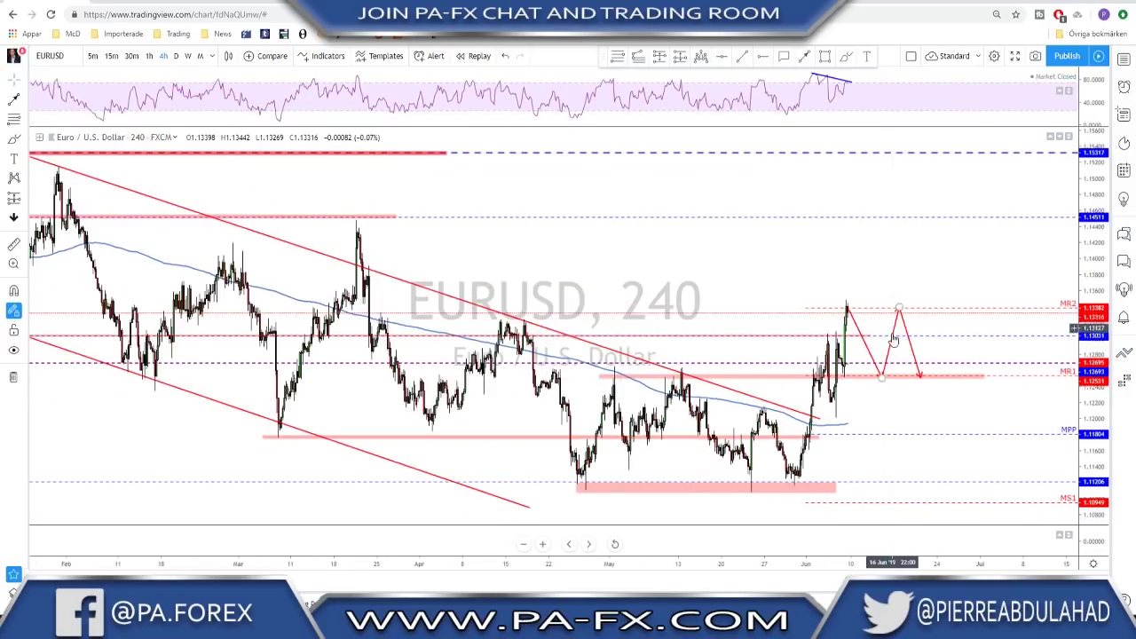
click(804, 56)
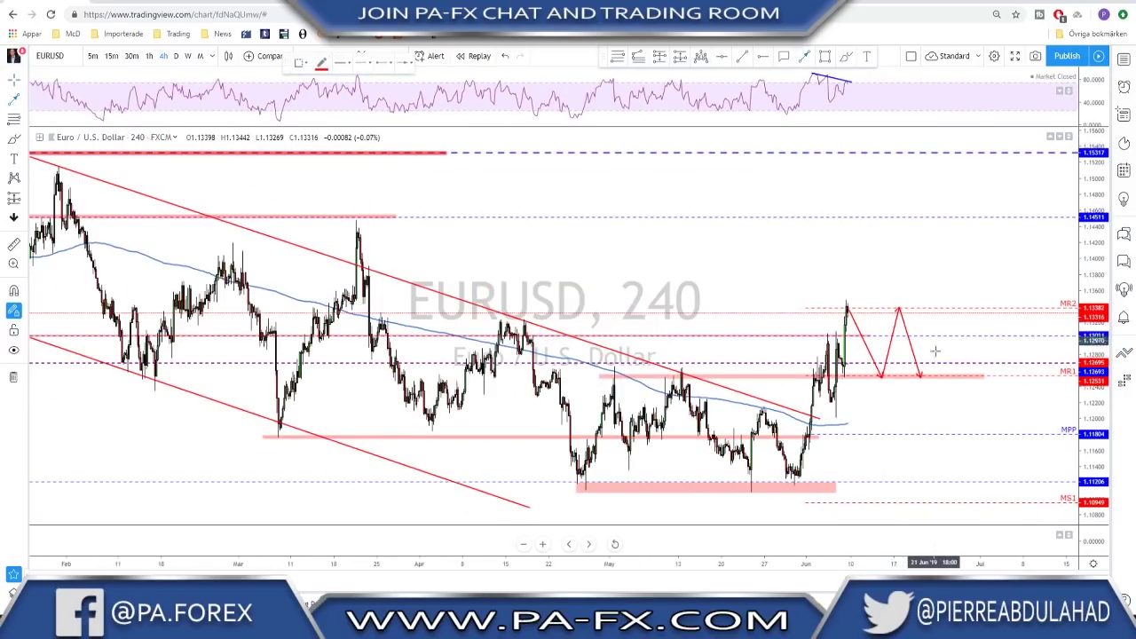
click(919, 374)
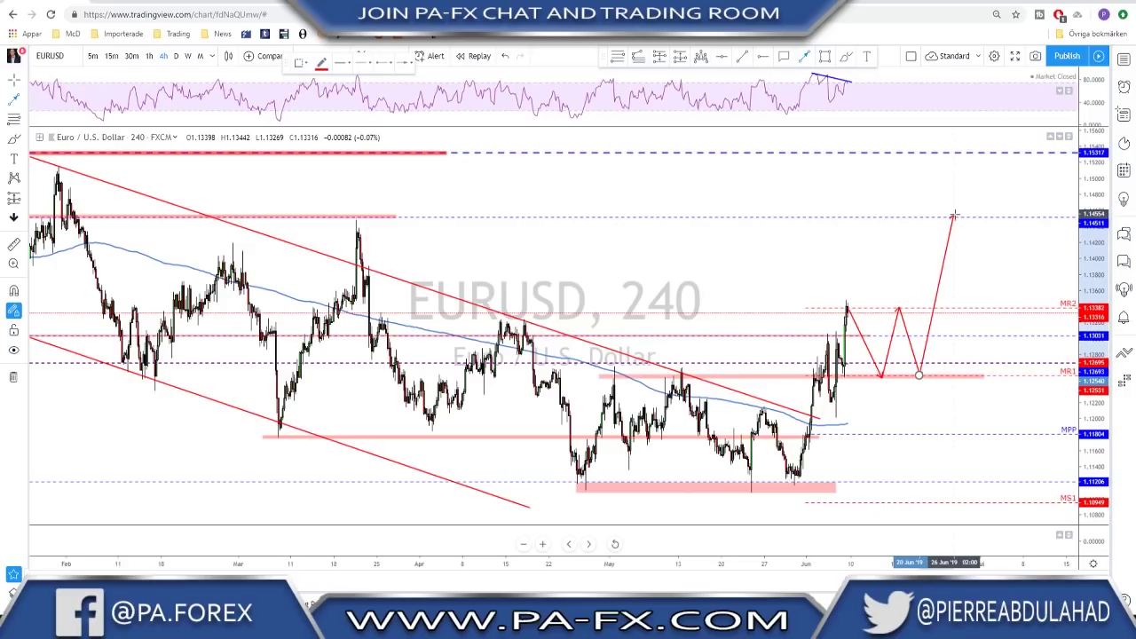
double_click(953, 215)
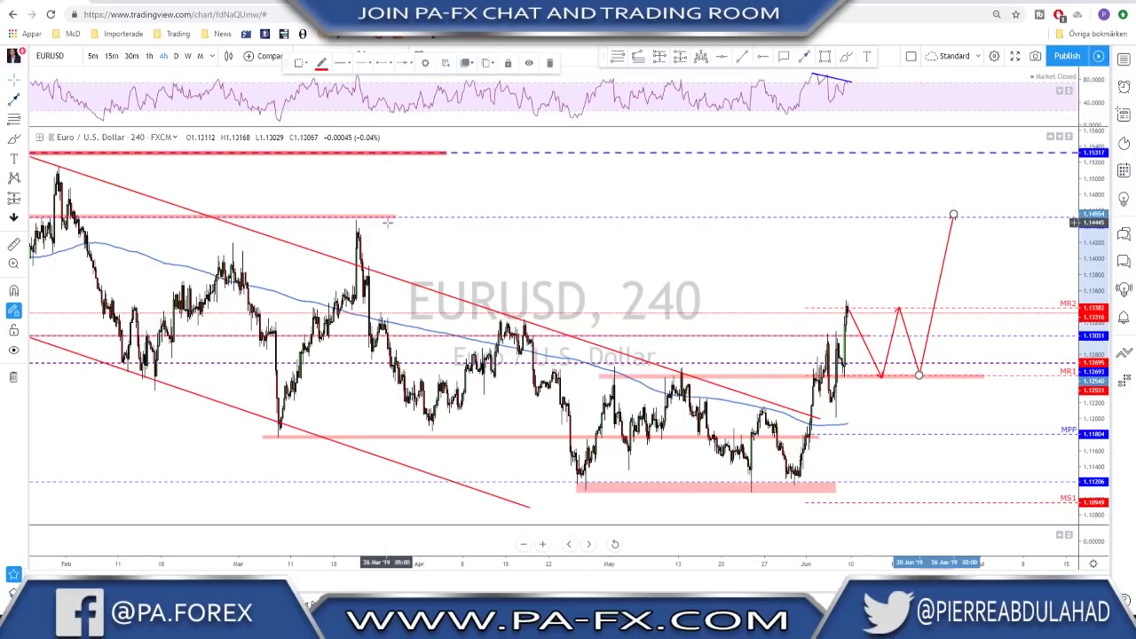
drag(396, 215, 1048, 215)
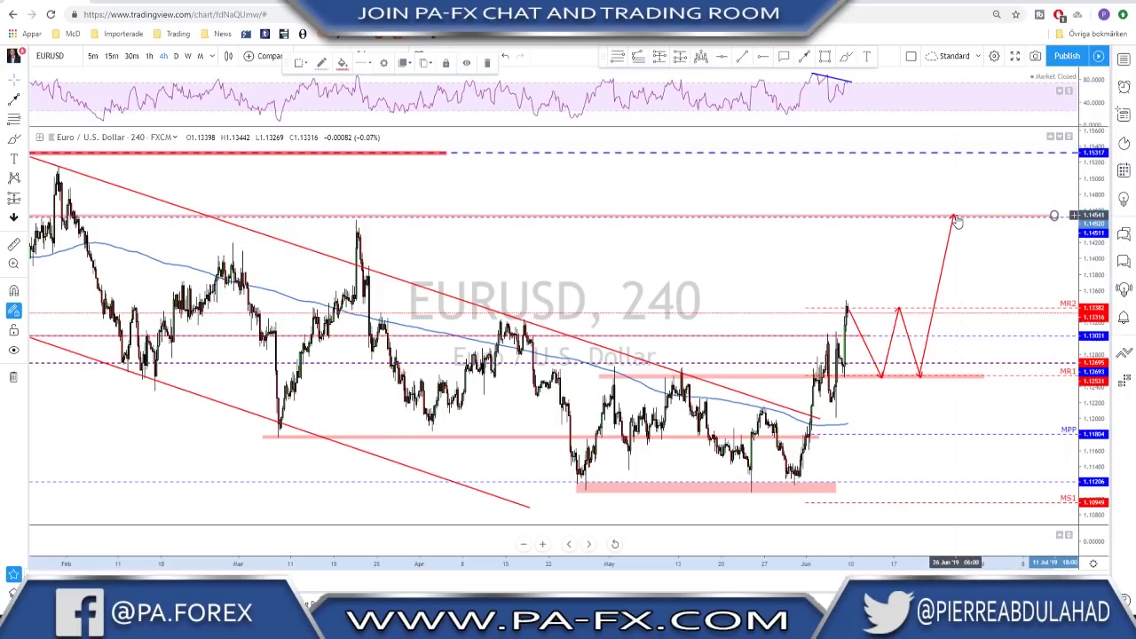
Try to brush a decline from the June high to below the MR1 zone
scroll(861, 309, up, 2)
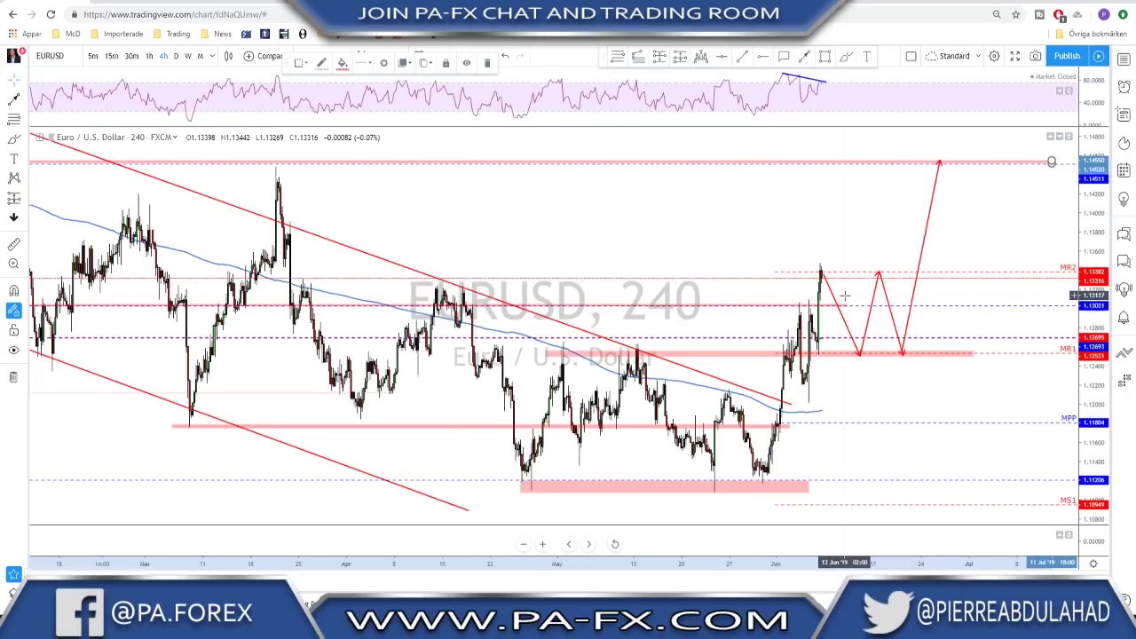
scroll(879, 328, up, 1)
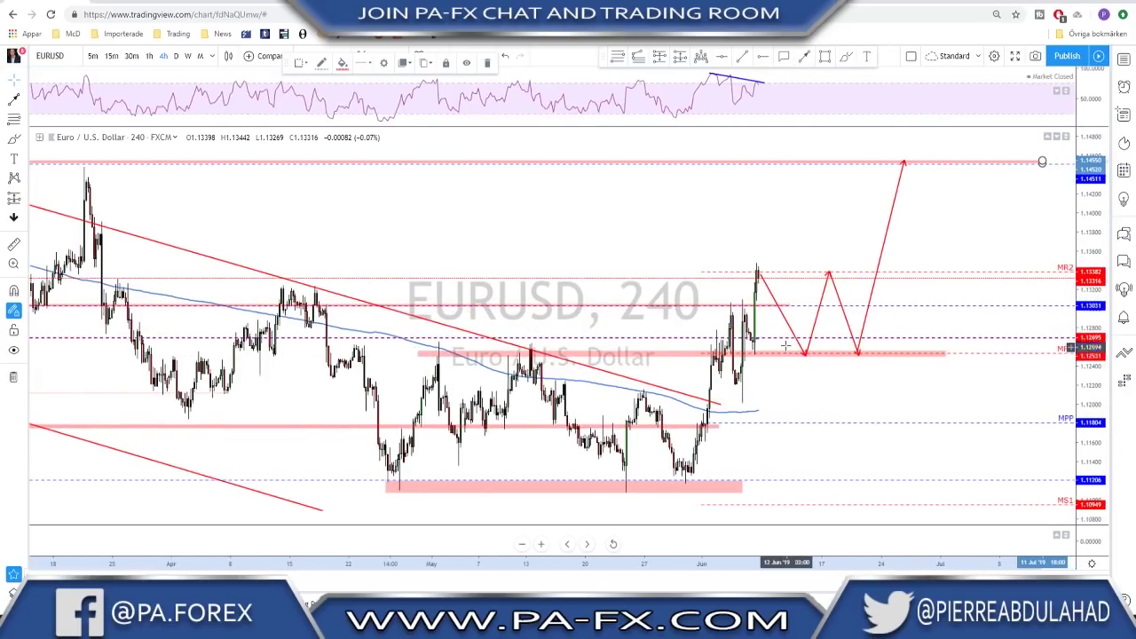
click(846, 56)
mouse_move(756, 268)
mouse_down()
mouse_move(773, 354)
mouse_move(761, 356)
mouse_move(785, 356)
mouse_move(856, 422)
mouse_move(874, 390)
mouse_up()
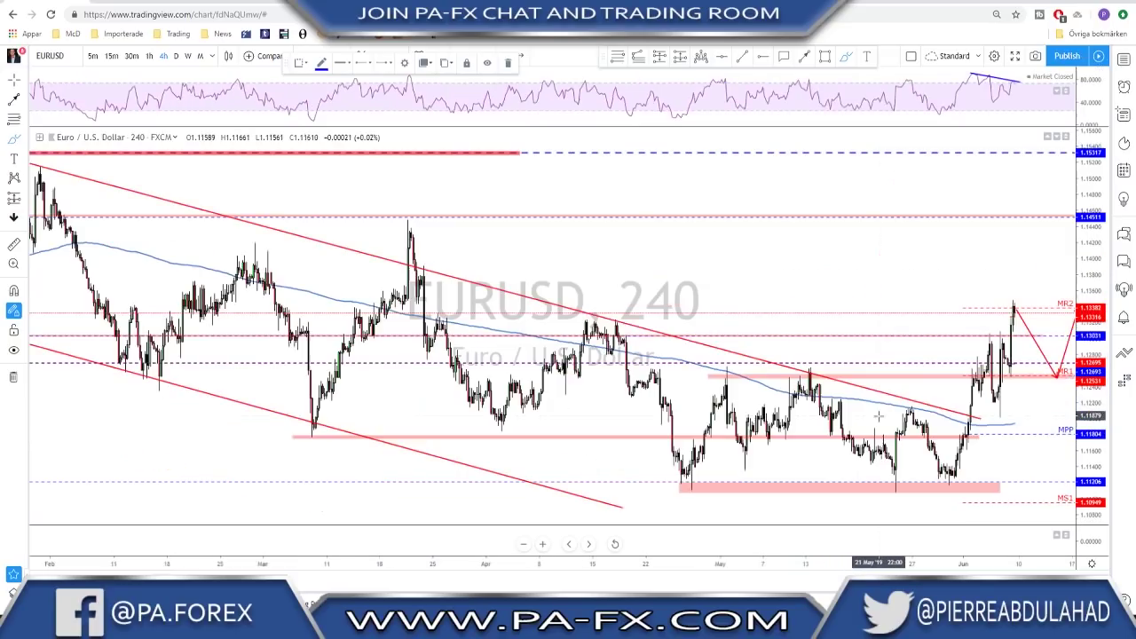
scroll(931, 275, up, 2)
key(Escape)
drag(935, 241, 728, 299)
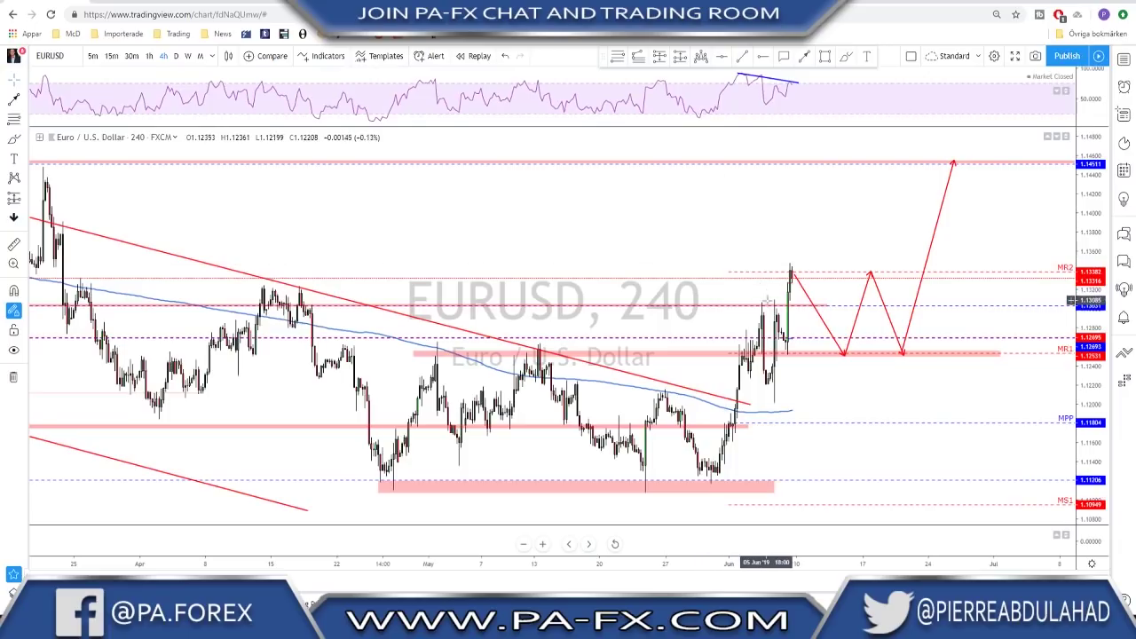
scroll(769, 307, down, 2)
click(862, 355)
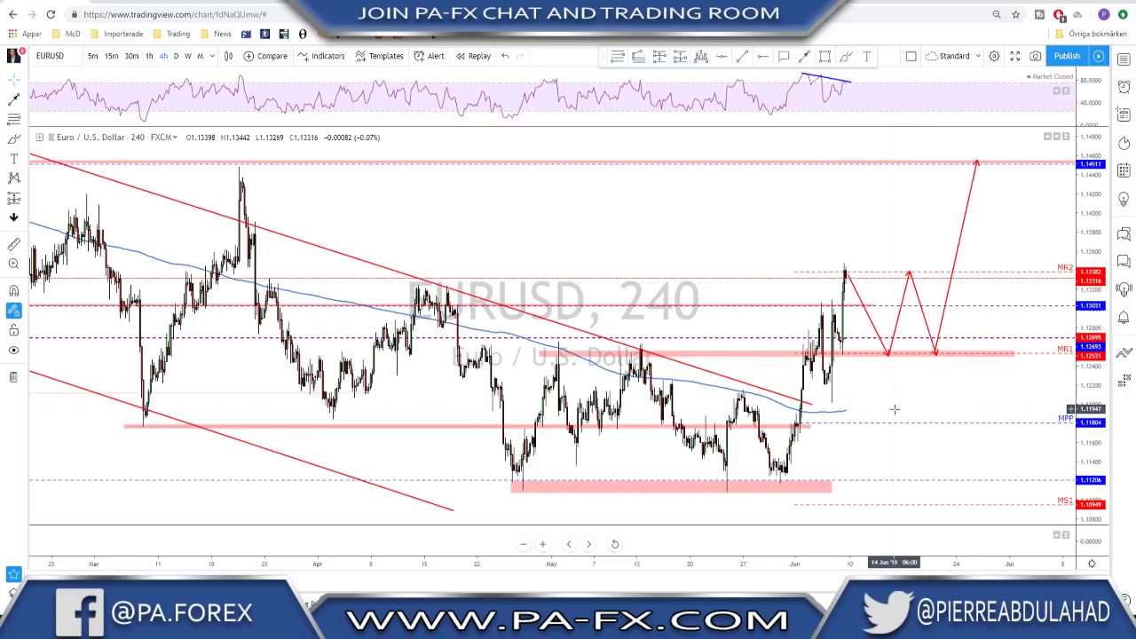
Open the GBPUSD chart on the daily timeframe and examine price around the 1.2775 zone and 1.2600 level back to 2017
key(Down)
scroll(915, 431, up, 1)
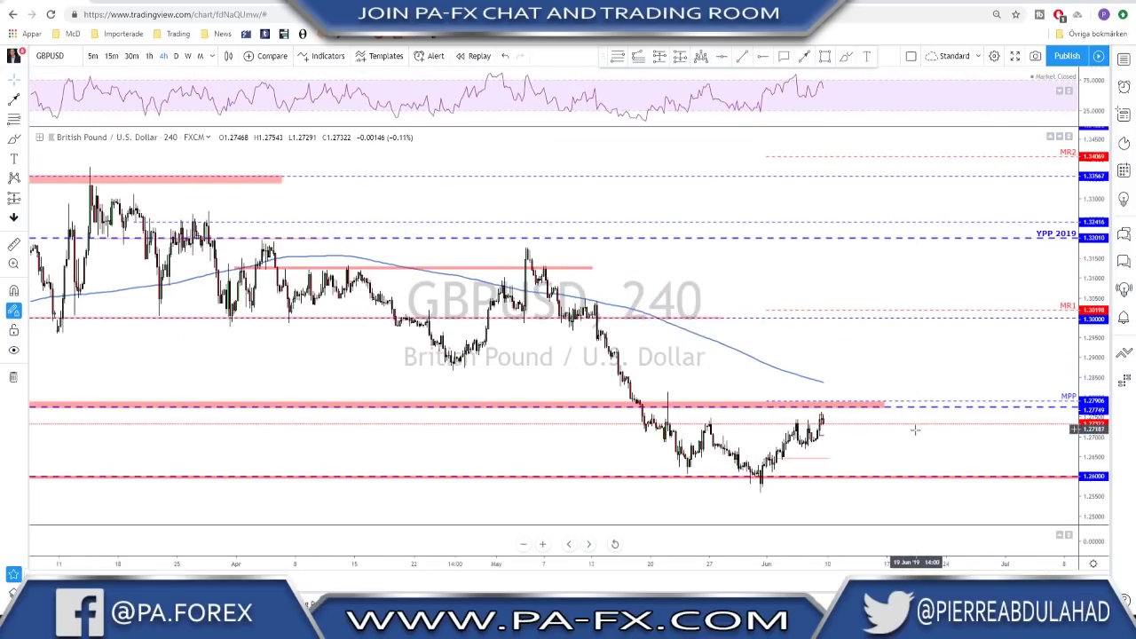
click(178, 56)
scroll(736, 399, up, 4)
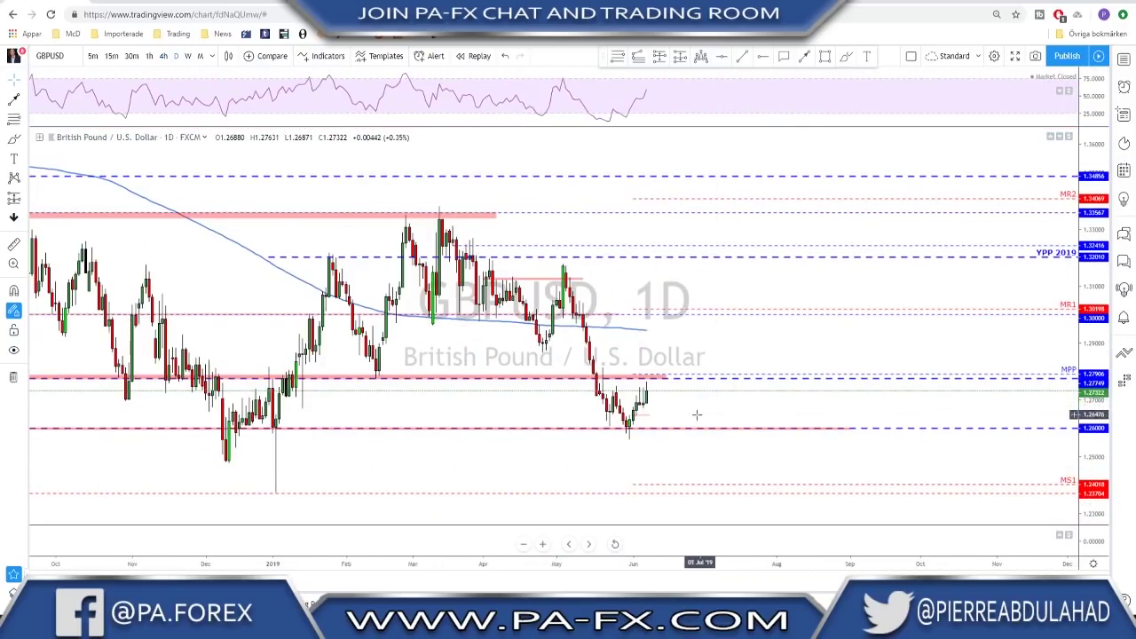
scroll(781, 400, up, 2)
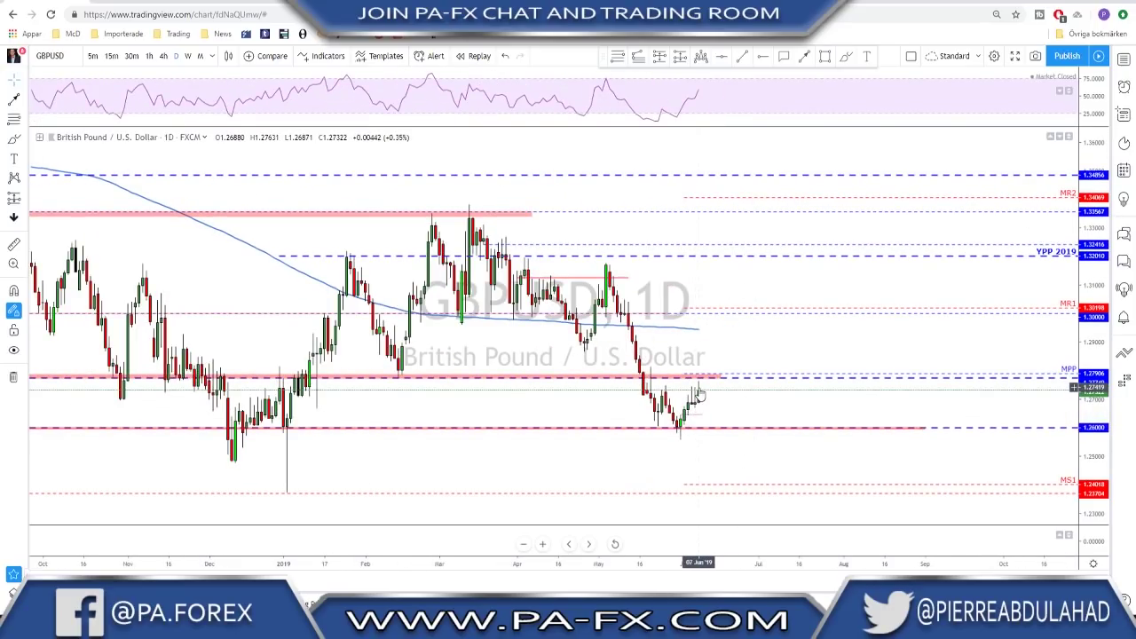
scroll(741, 388, down, 1)
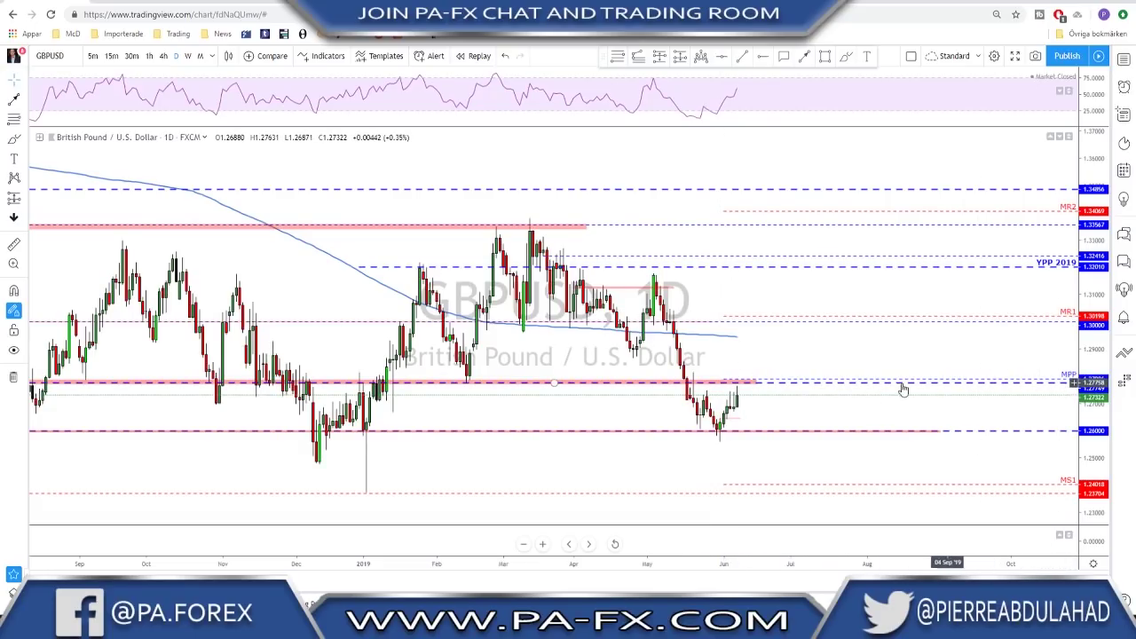
scroll(754, 390, down, 2)
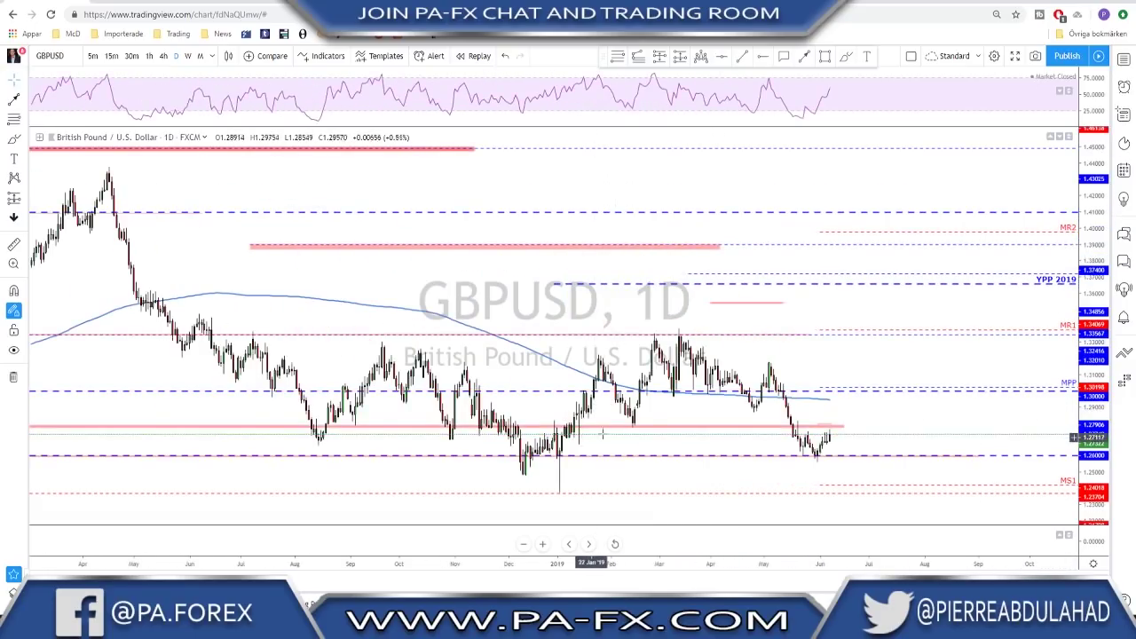
scroll(613, 438, down, 3)
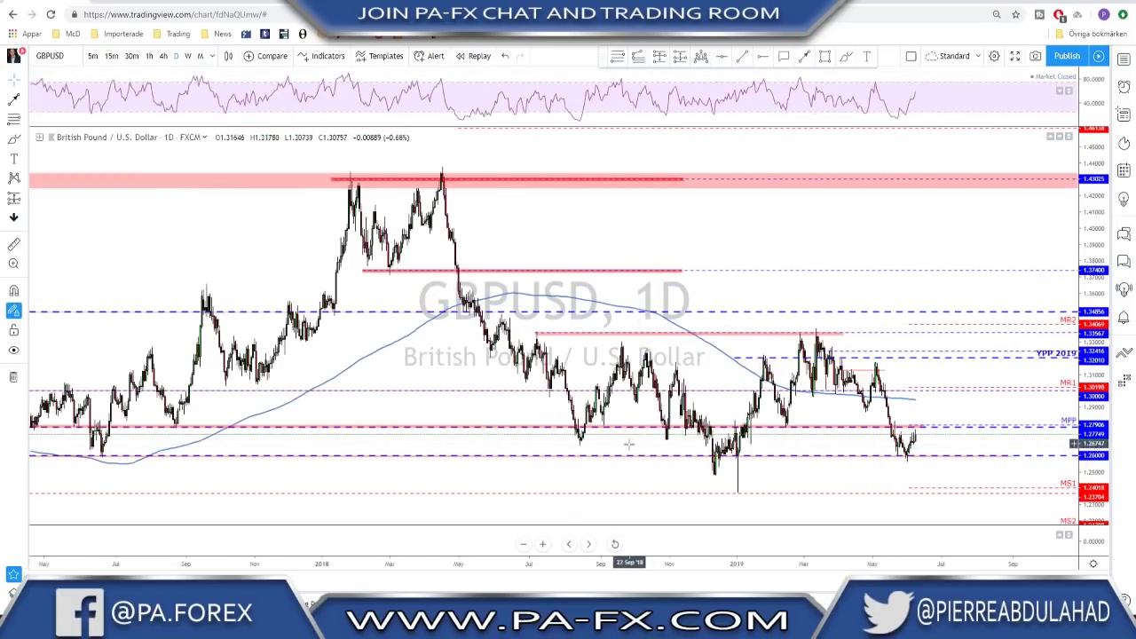
Brush circles around the June 2016 plunge and the July 2016 low, and underline the price touches along the 1.2775 level through 2018
scroll(628, 444, down, 3)
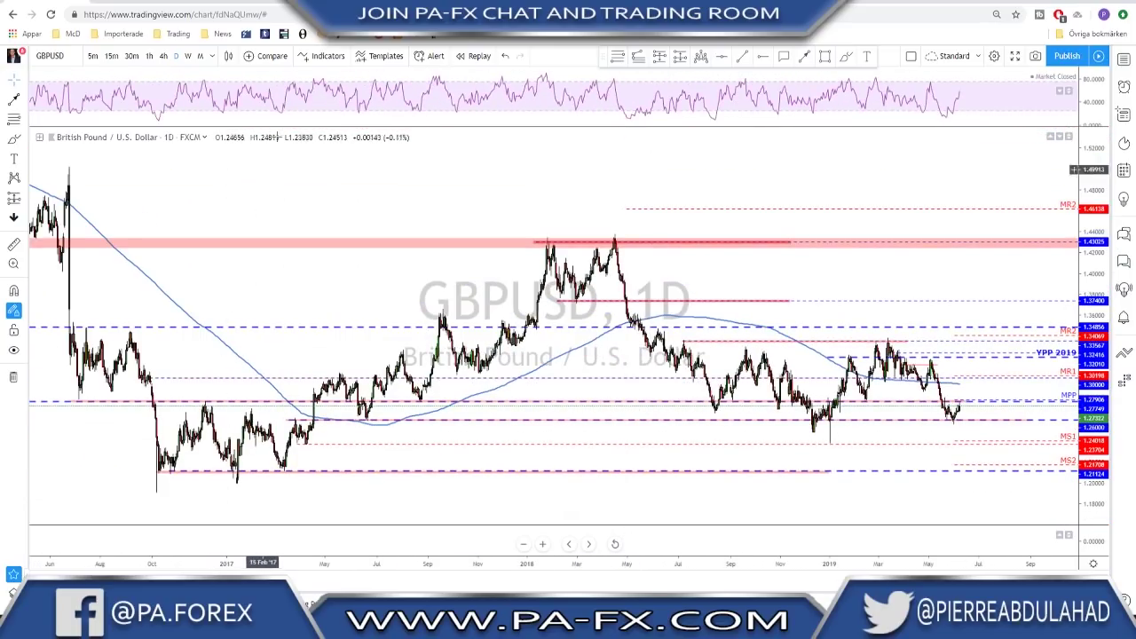
click(845, 57)
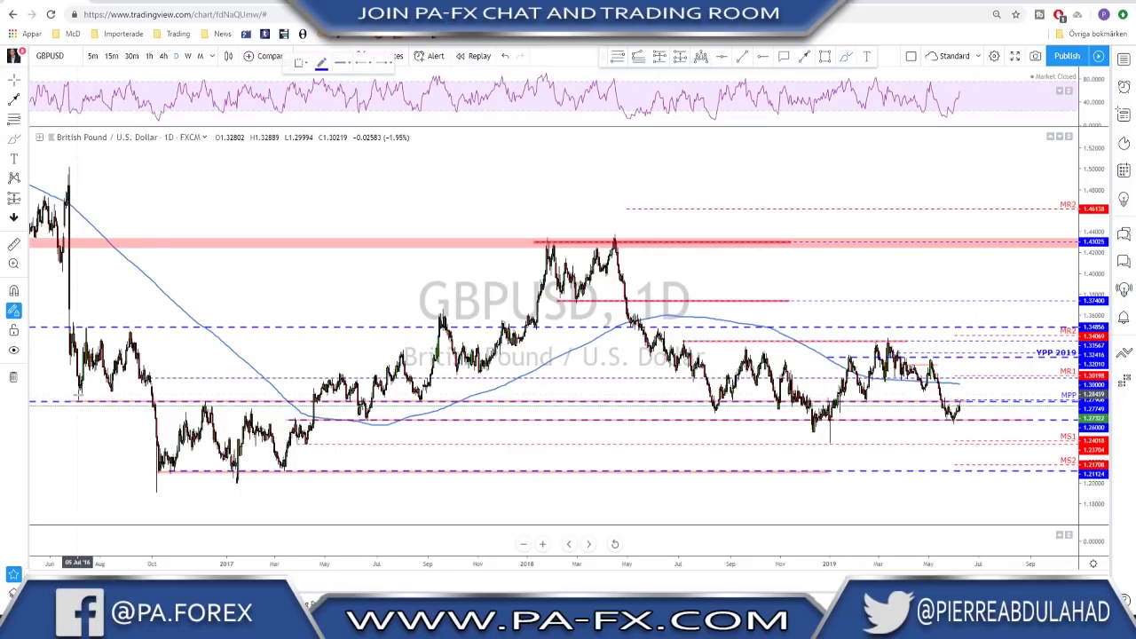
drag(80, 390, 73, 401)
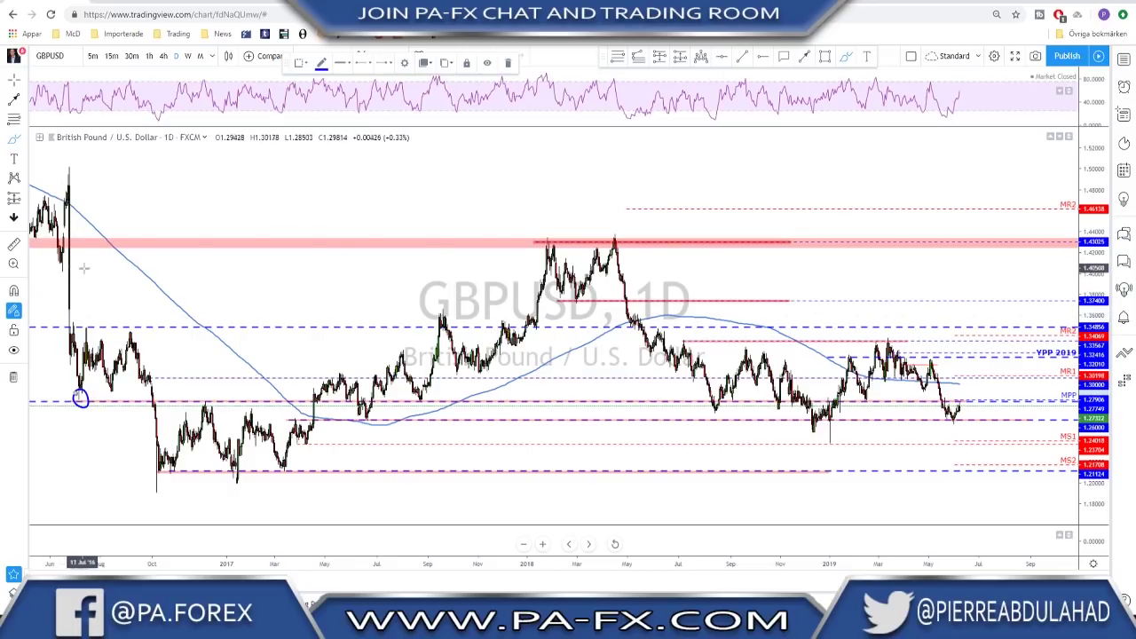
mouse_move(69, 273)
mouse_down()
mouse_move(71, 312)
mouse_move(69, 276)
mouse_up()
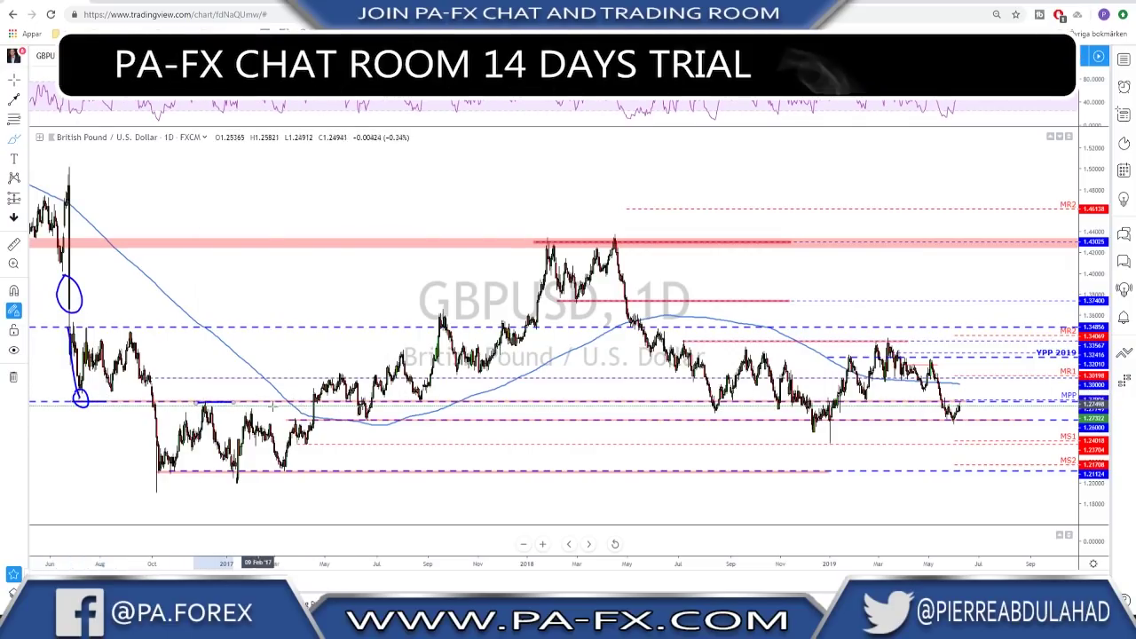
drag(316, 402, 457, 402)
drag(730, 400, 797, 402)
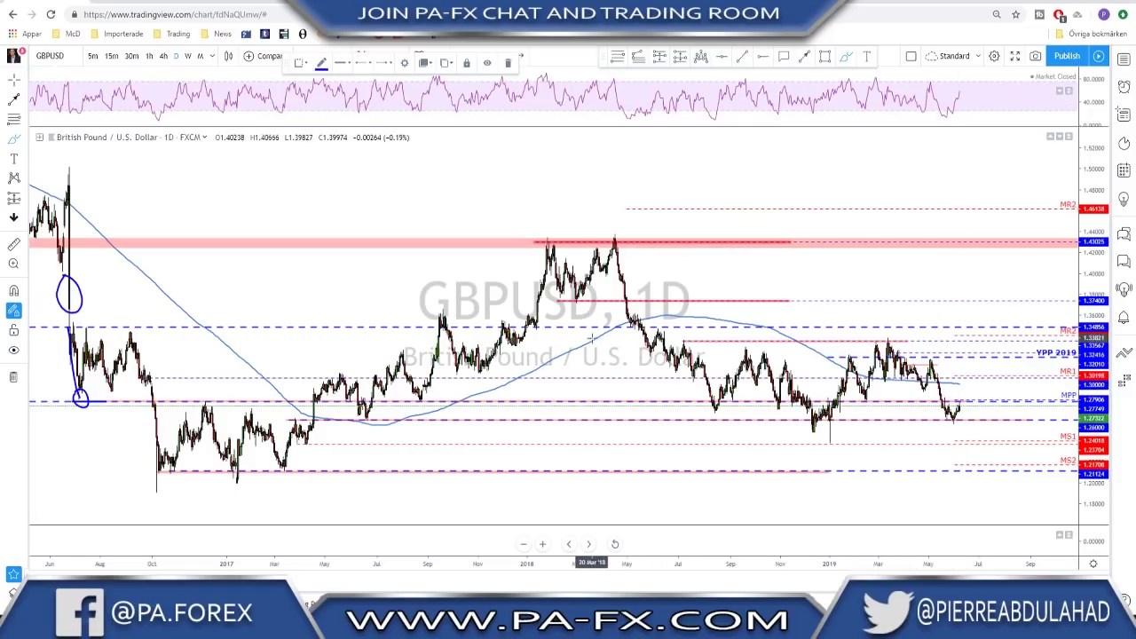
Switch GBPUSD to the four-hour timeframe and draw a falling trend line across the June highs of the RSI
scroll(524, 331, up, 5)
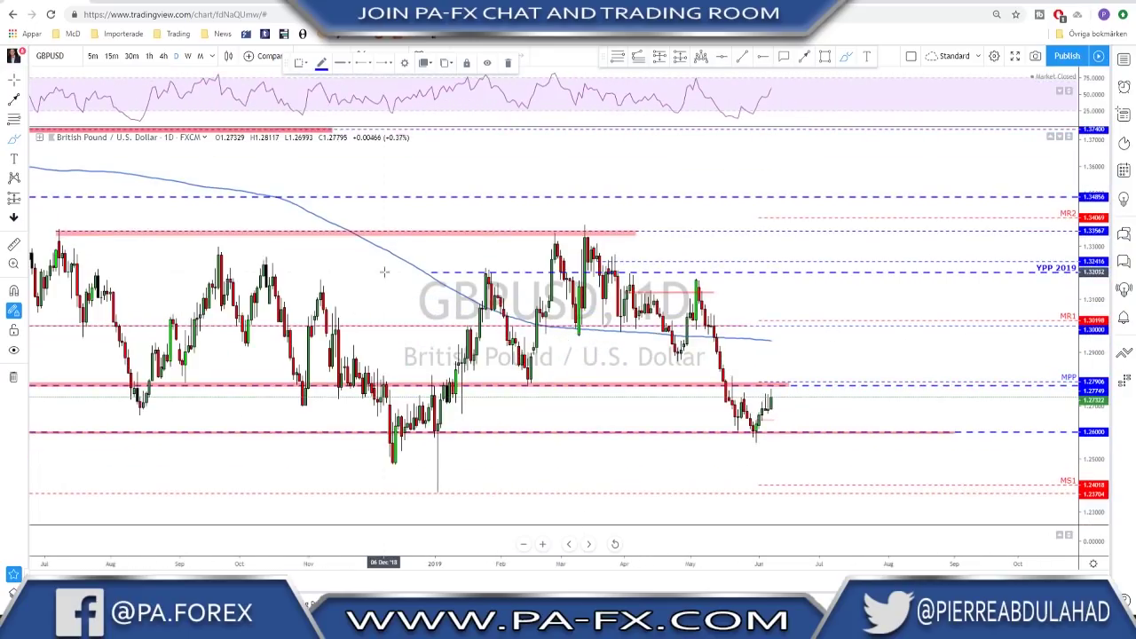
scroll(679, 328, down, 3)
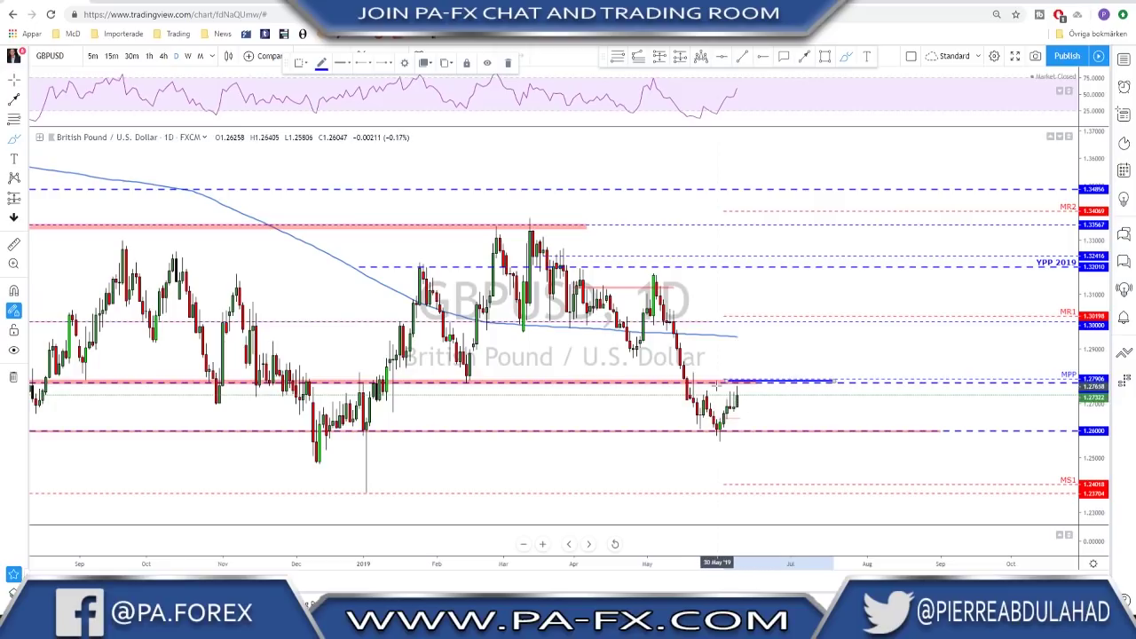
click(164, 56)
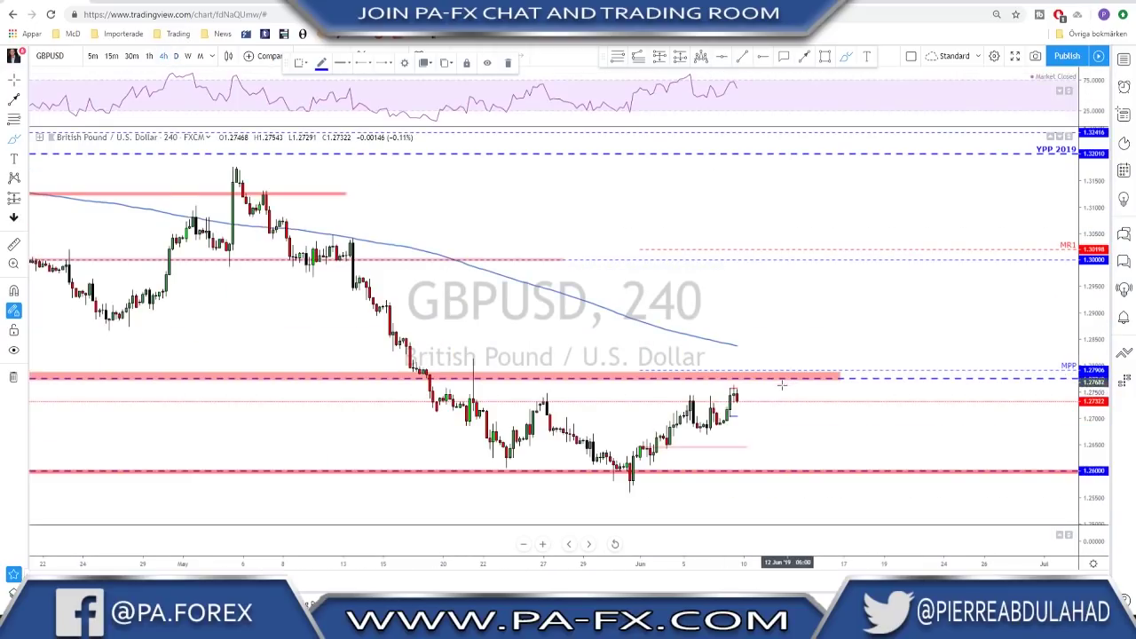
click(740, 60)
click(680, 75)
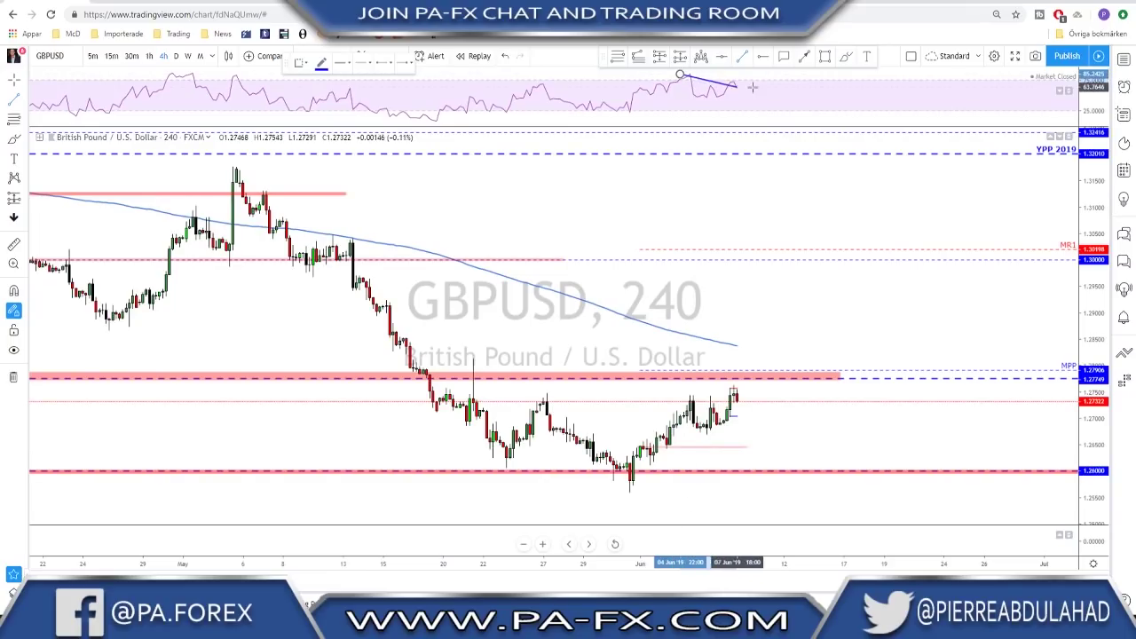
click(761, 87)
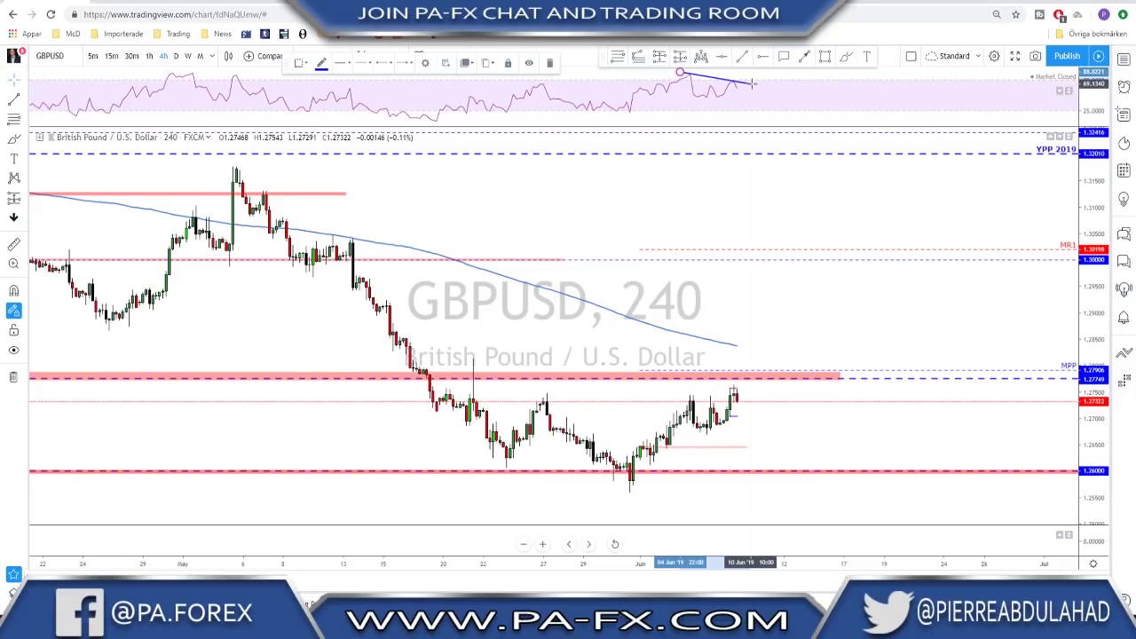
Brush a projected path from the latest candle up into the 1.2775 zone and down to the 1.2600 level
click(844, 57)
drag(737, 398, 748, 379)
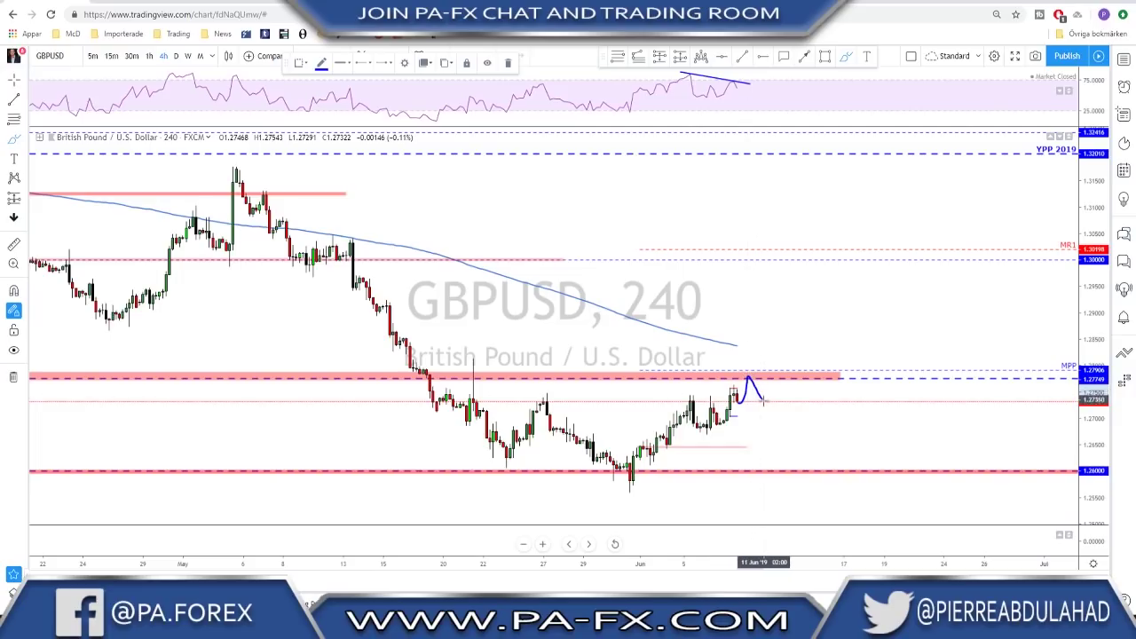
drag(766, 406, 777, 440)
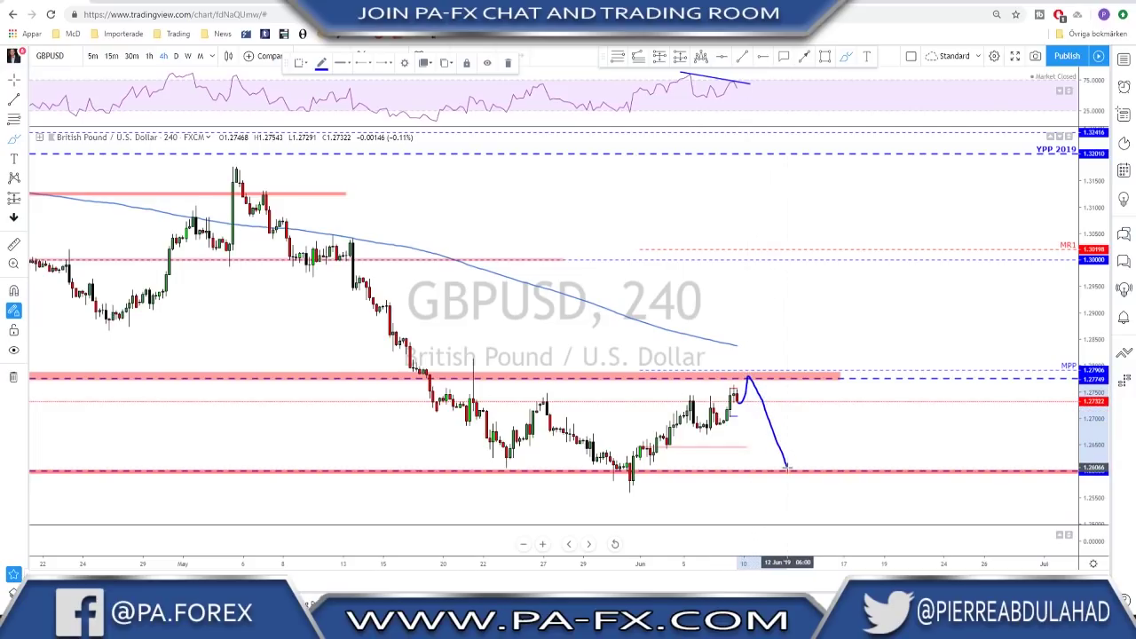
Try to brush a break above the 1.2775 zone with a retest and rise to about 1.2916, and undo all projected paths
drag(736, 397, 753, 342)
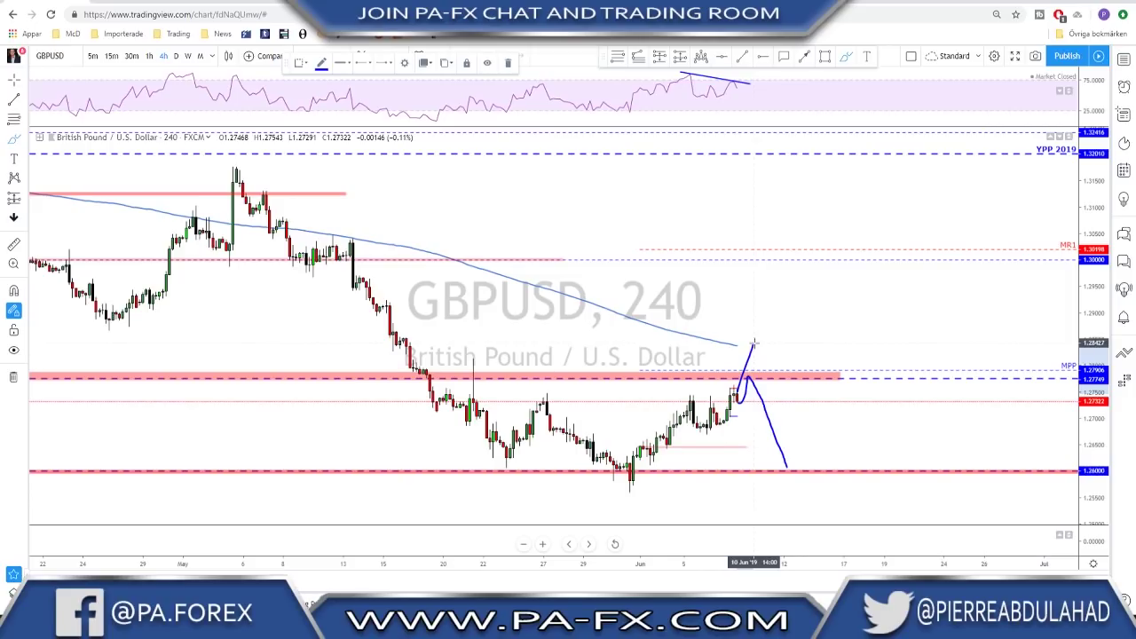
mouse_move(757, 361)
mouse_down()
mouse_move(771, 355)
mouse_move(783, 376)
mouse_move(805, 308)
mouse_up()
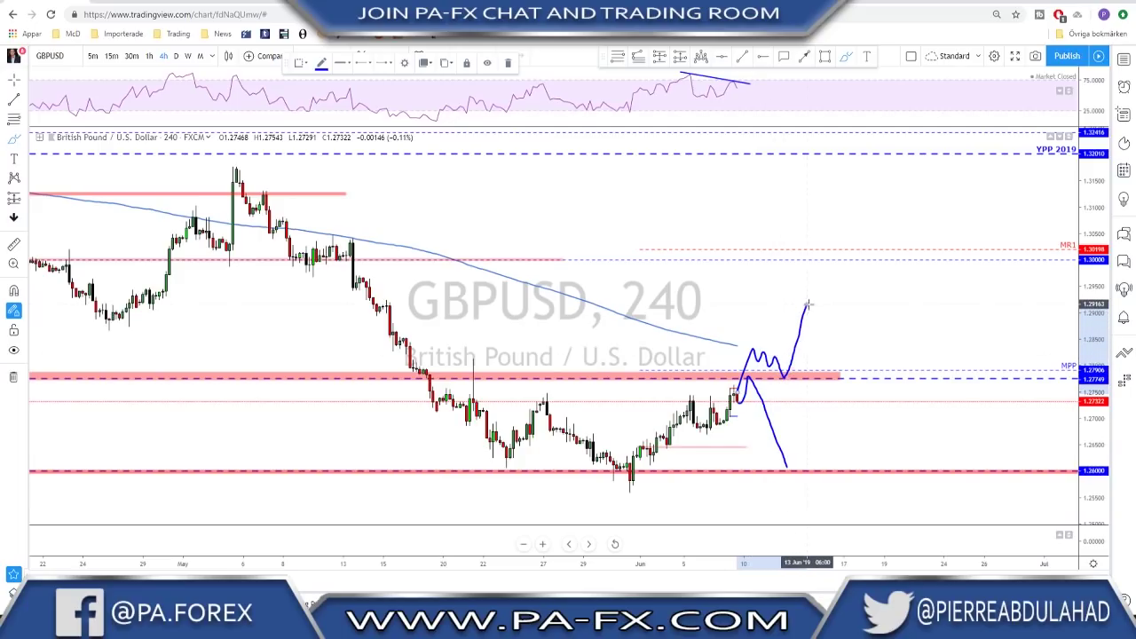
key(ctrl+z)
key(ctrl+z)
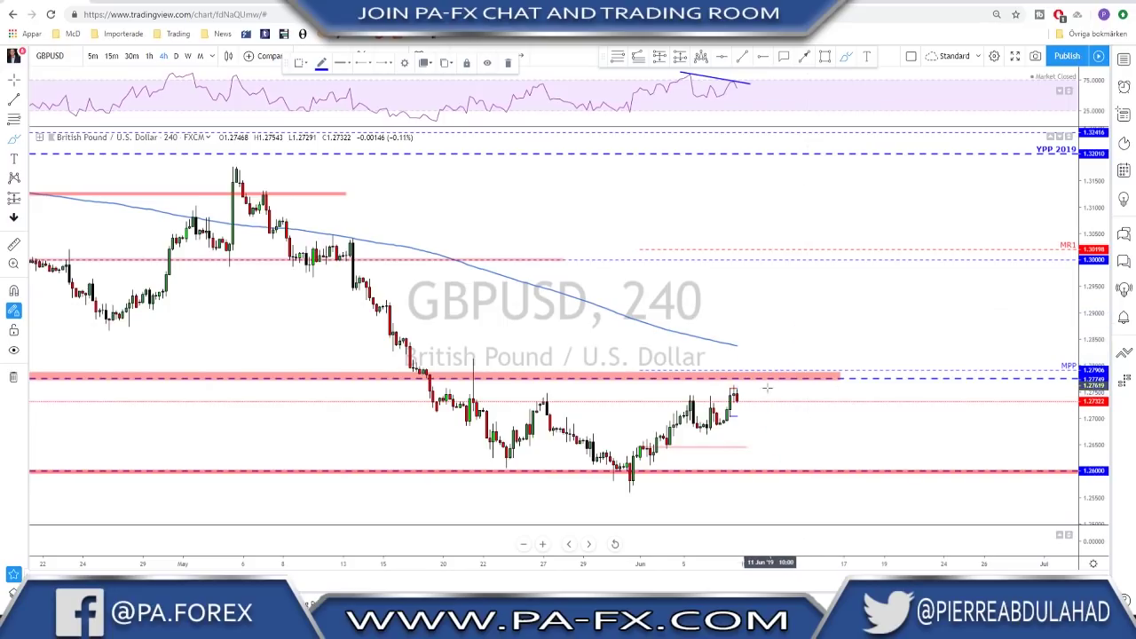
mouse_move(750, 388)
mouse_down()
mouse_move(753, 370)
mouse_move(793, 471)
mouse_up()
key(ctrl+z)
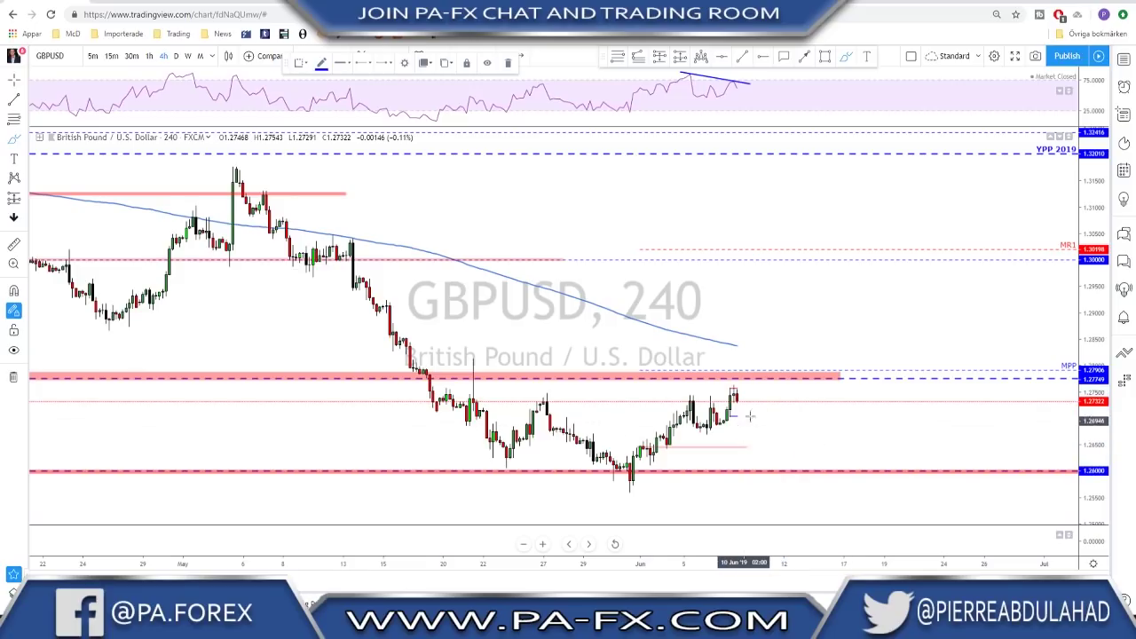
Open the USDJPY four-hour chart and brush a horizontal line along the June lows at about 107.87
key(Down)
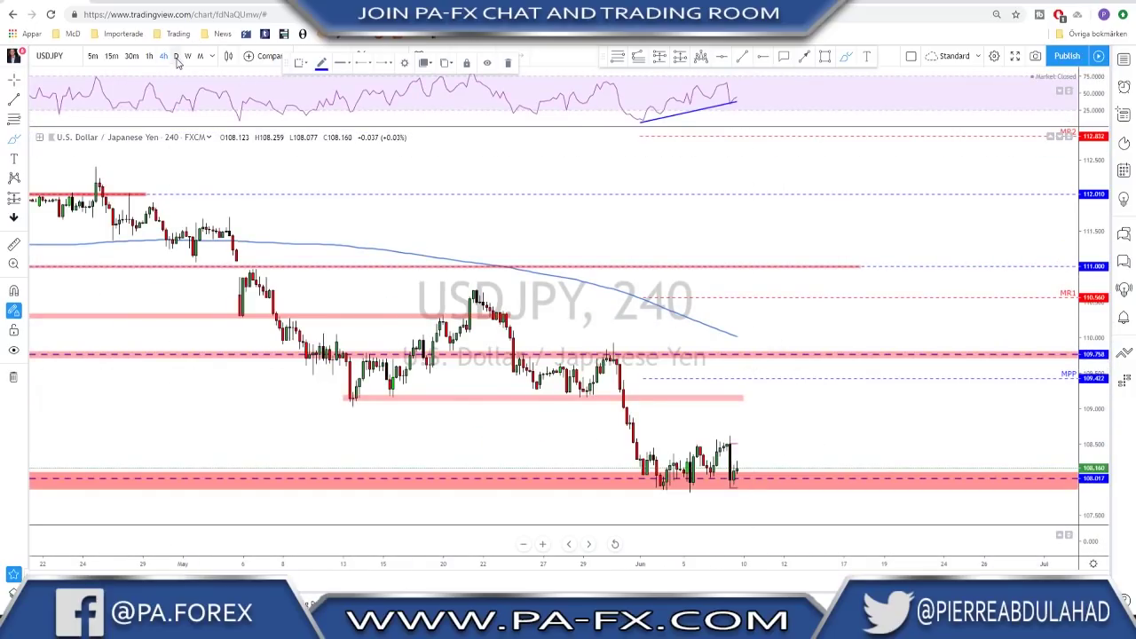
scroll(755, 490, down, 1)
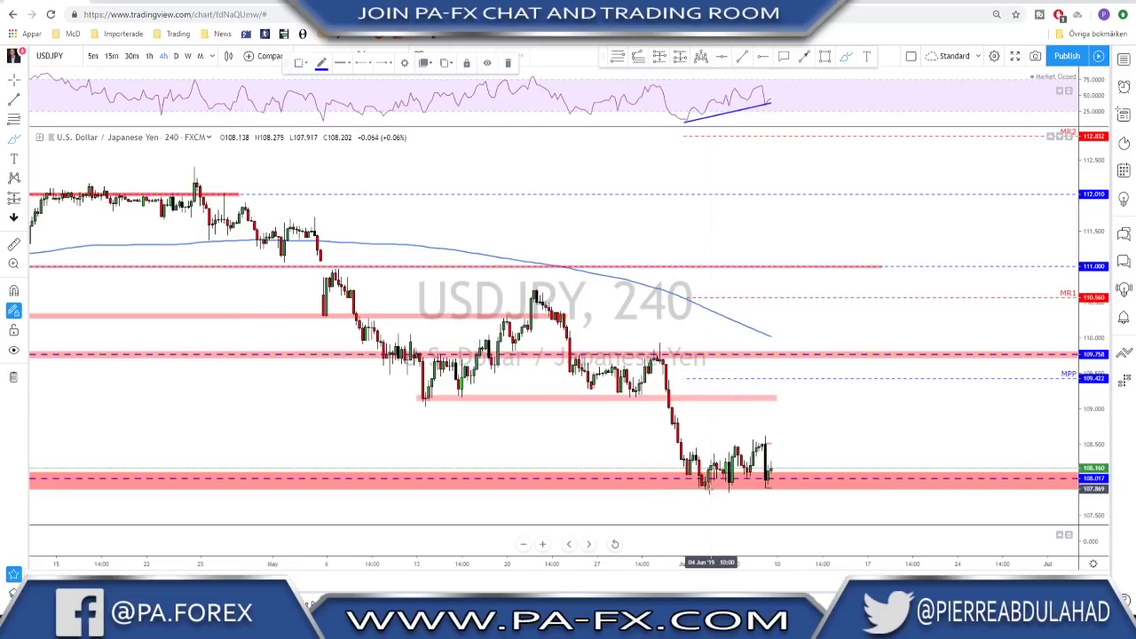
drag(698, 486, 809, 486)
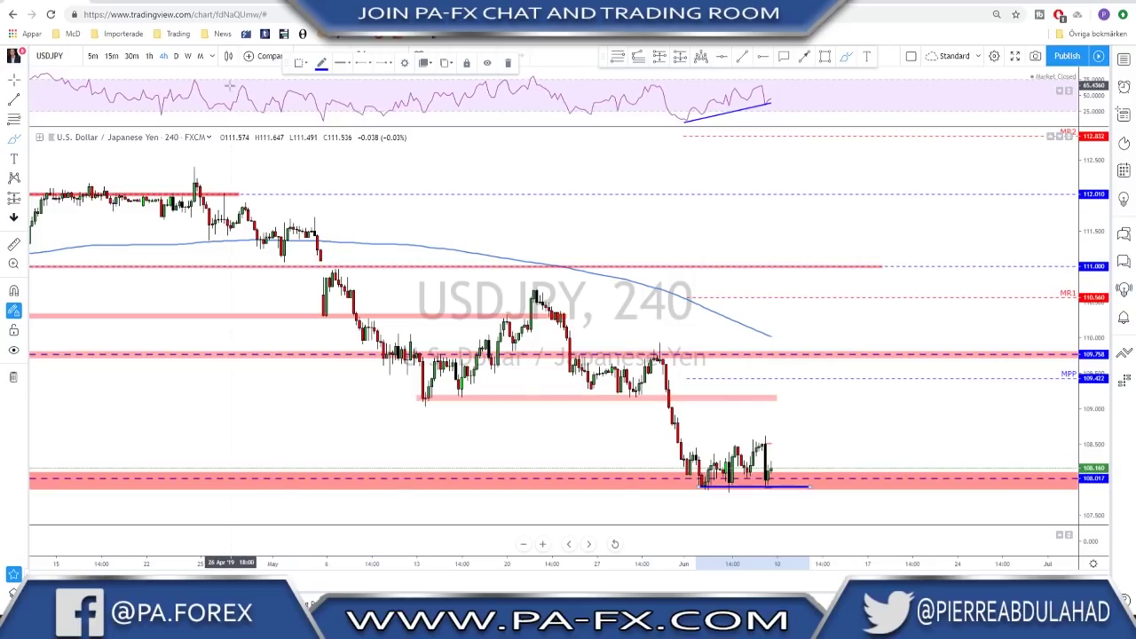
Switch USDJPY to the daily timeframe and brush short underlines at the price touches along the 108.017 zone from 2017 to June 2019
click(176, 56)
scroll(710, 355, down, 5)
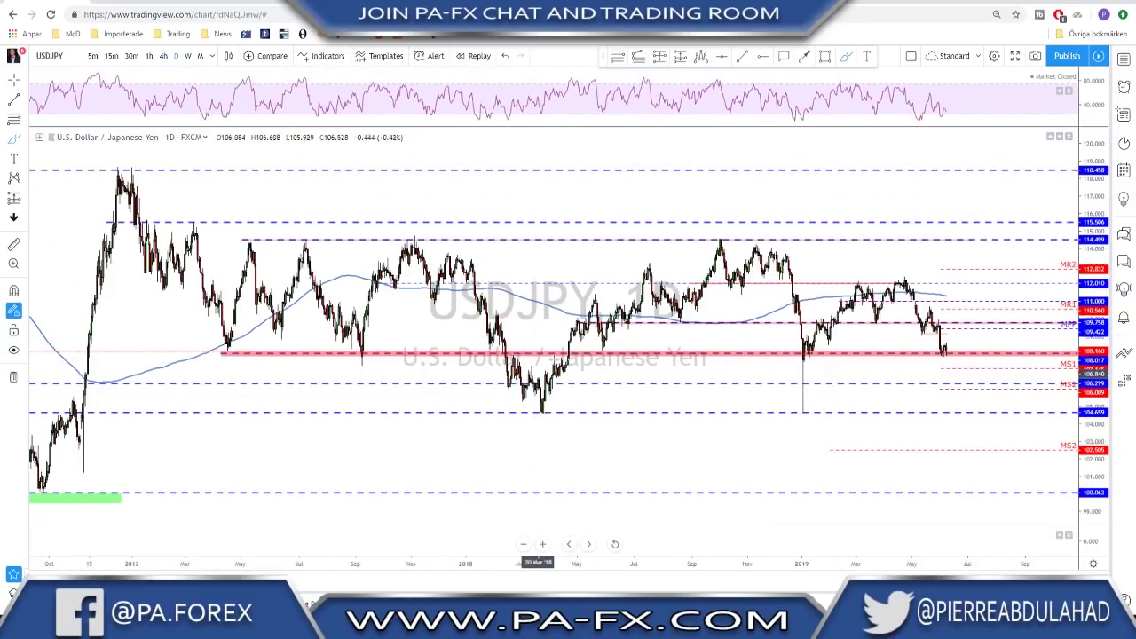
drag(214, 352, 229, 352)
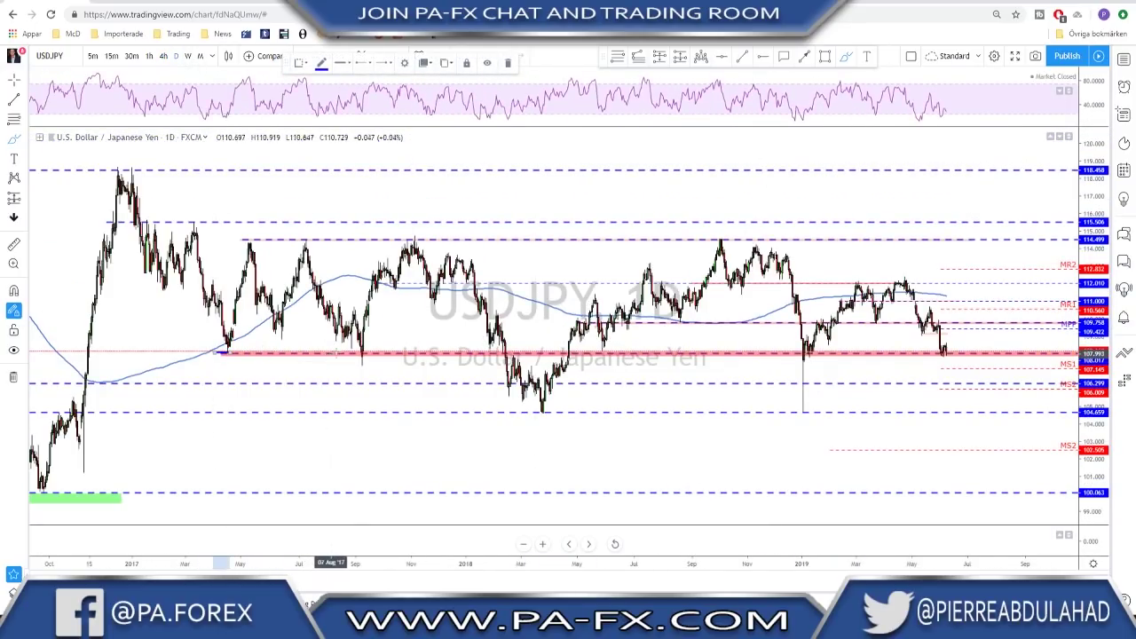
drag(342, 352, 362, 352)
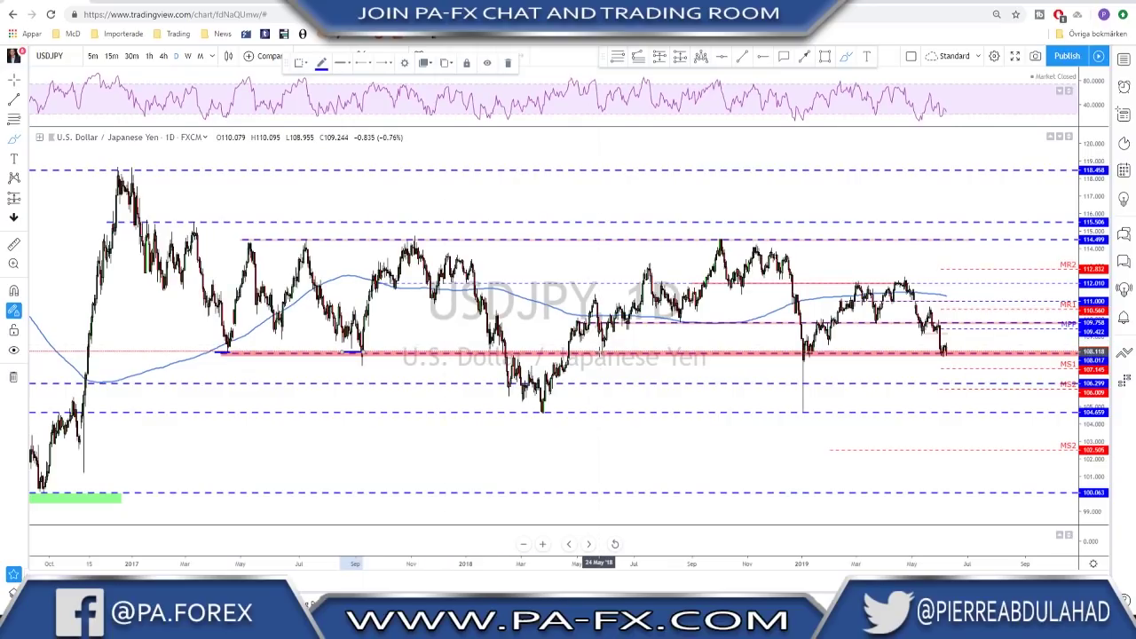
drag(798, 353, 837, 348)
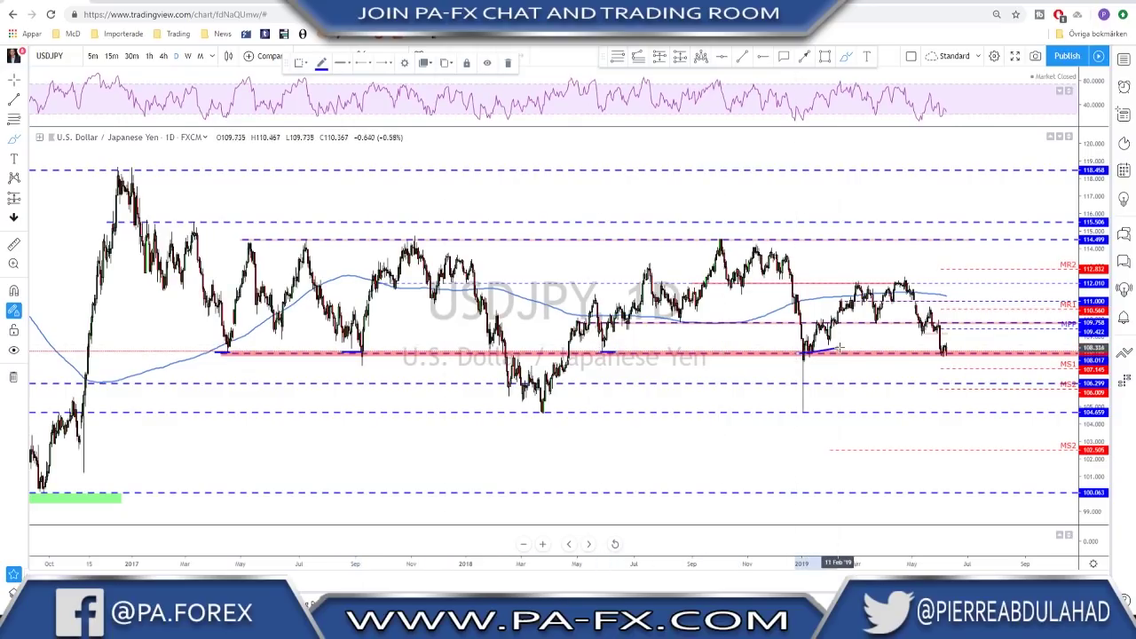
drag(929, 353, 957, 354)
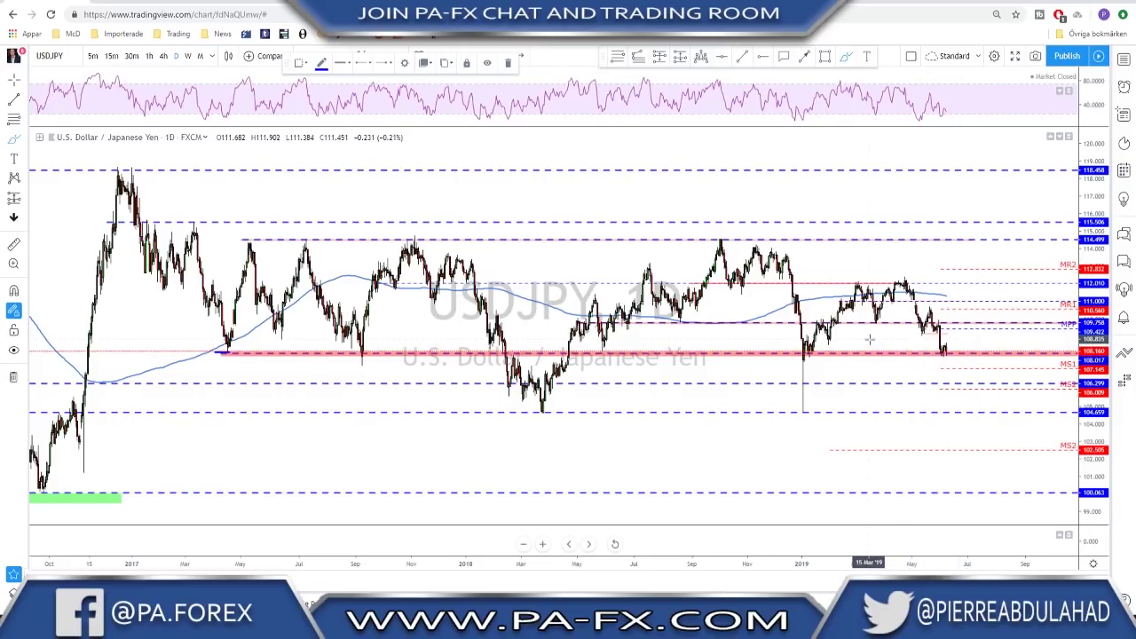
Try to brush a bounce from the 108.017 zone up to a horizontal line at about 109.15, and remove the marks
scroll(879, 346, up, 5)
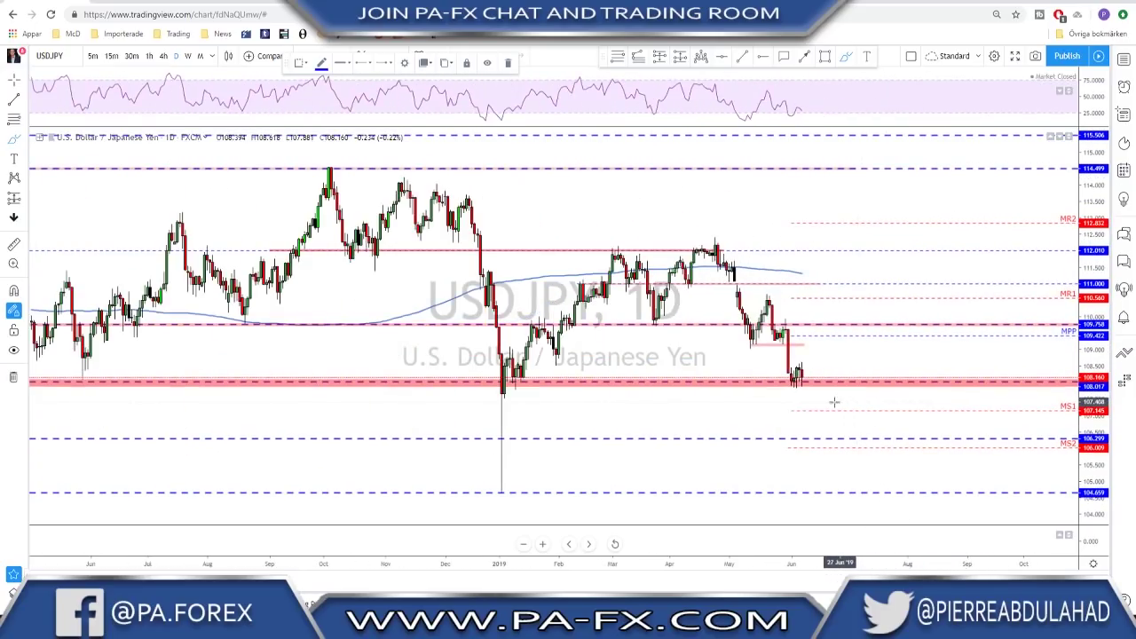
scroll(751, 392, up, 2)
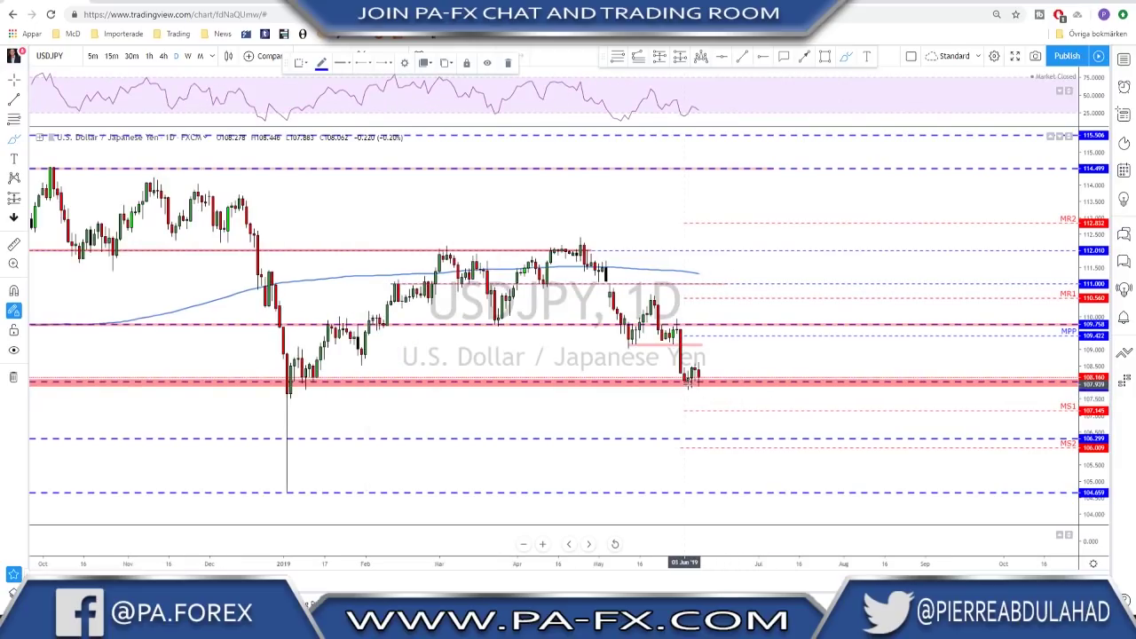
mouse_move(686, 384)
mouse_down()
mouse_move(732, 382)
mouse_move(709, 353)
mouse_up()
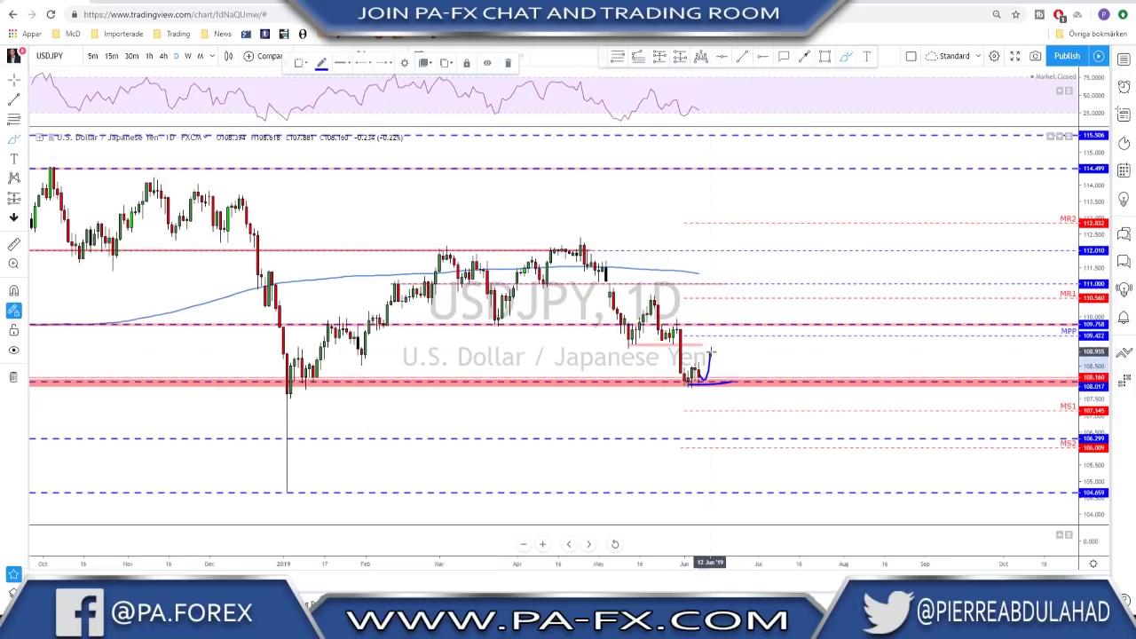
drag(616, 343, 781, 344)
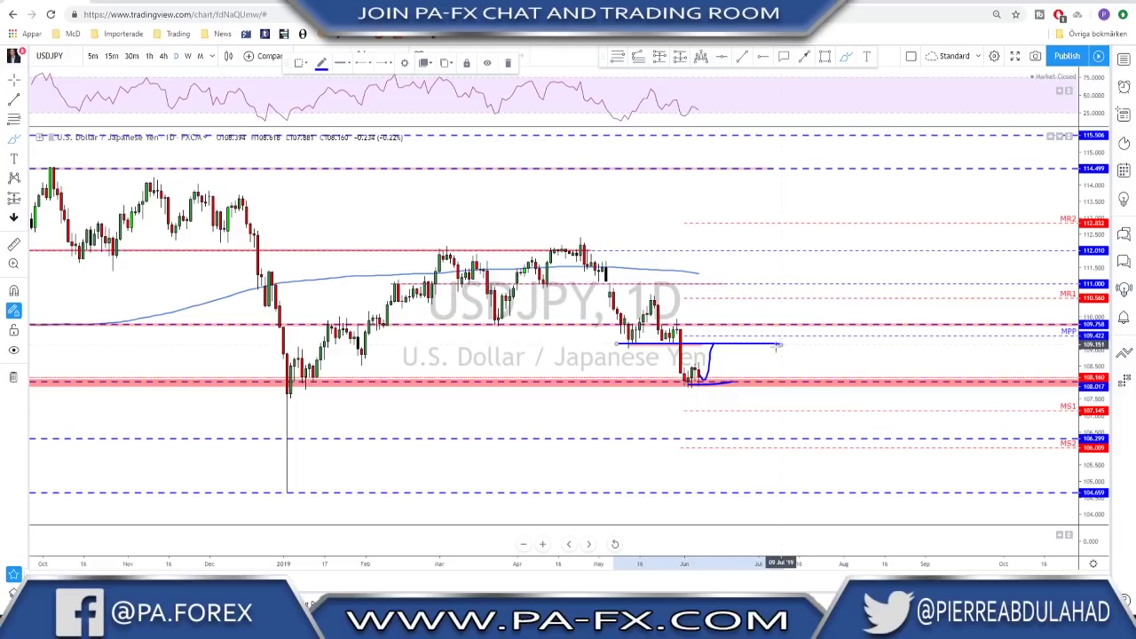
key(Delete)
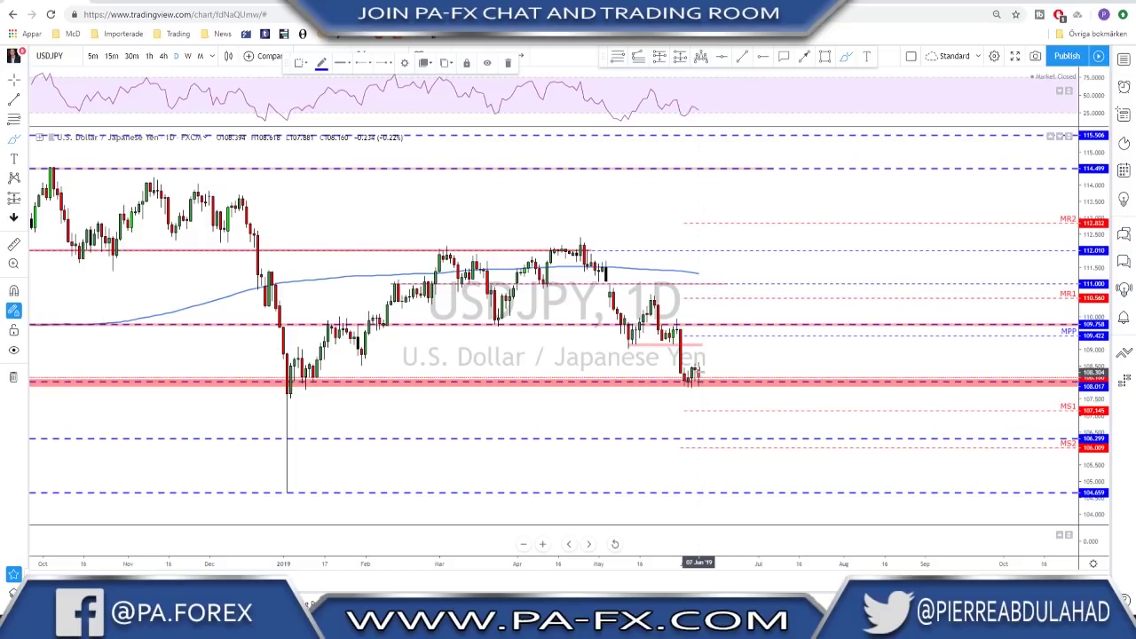
On the USDJPY four-hour chart, brush a bounce from the 108.017 zone, a line at about 108.50, and a retest rising to 109.758
click(163, 56)
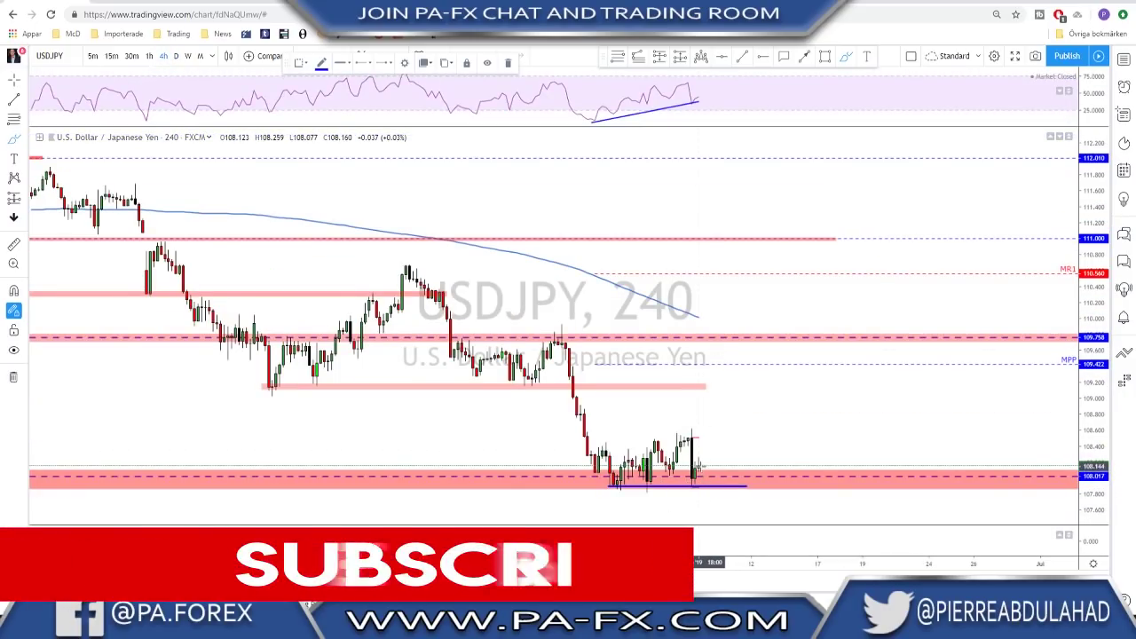
mouse_move(699, 466)
mouse_down()
mouse_move(710, 484)
mouse_move(727, 407)
mouse_up()
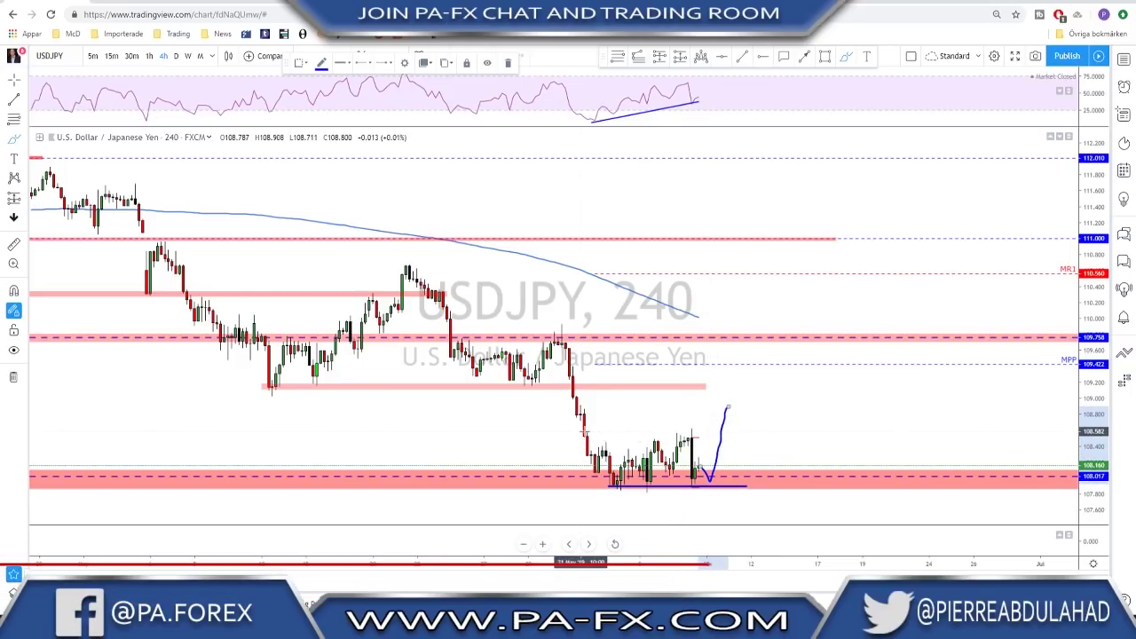
mouse_move(586, 439)
mouse_down()
mouse_move(741, 439)
mouse_move(769, 338)
mouse_up()
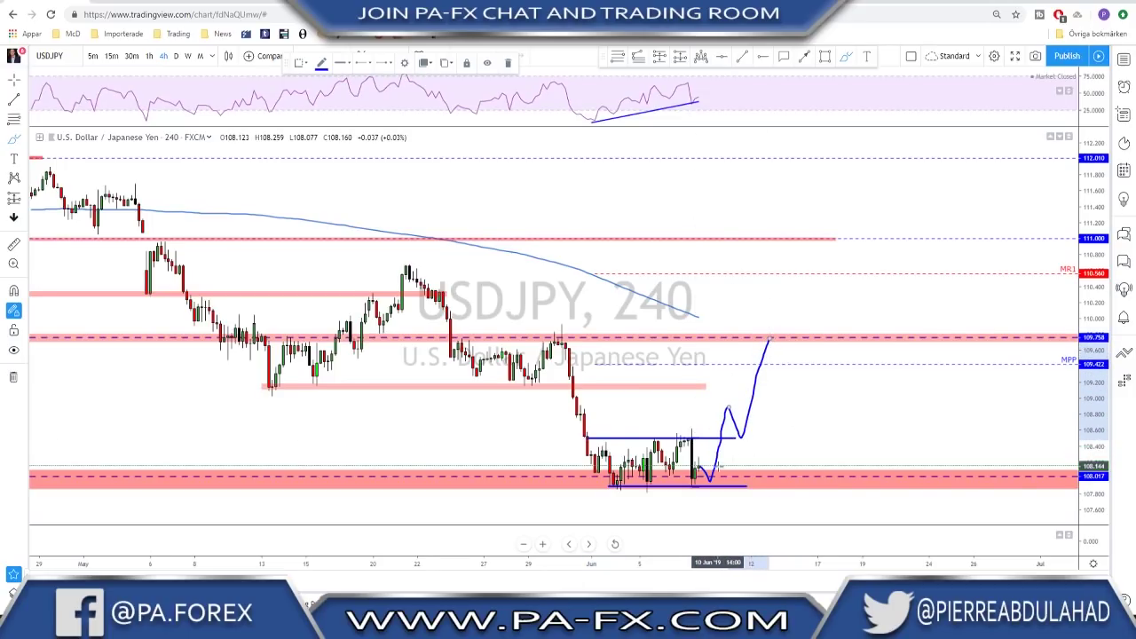
Brush an alternative path breaking below the 108.017 zone, retesting it from beneath and falling to the 106.299 level
scroll(720, 464, down, 5)
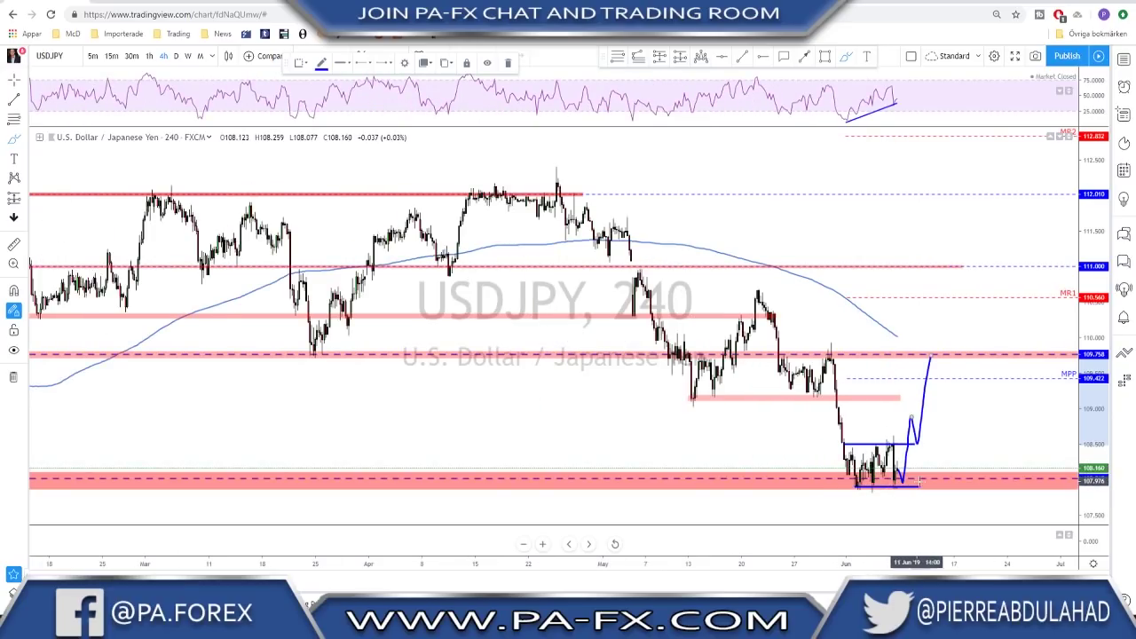
scroll(920, 481, down, 3)
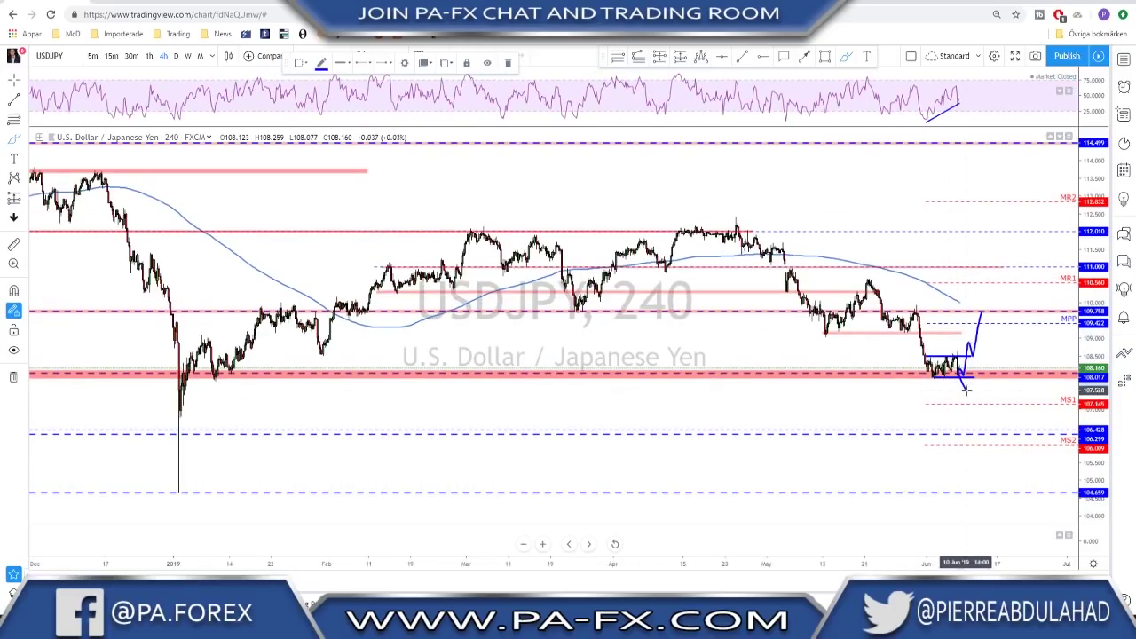
mouse_move(969, 397)
mouse_down()
mouse_move(973, 378)
mouse_move(1012, 435)
mouse_up()
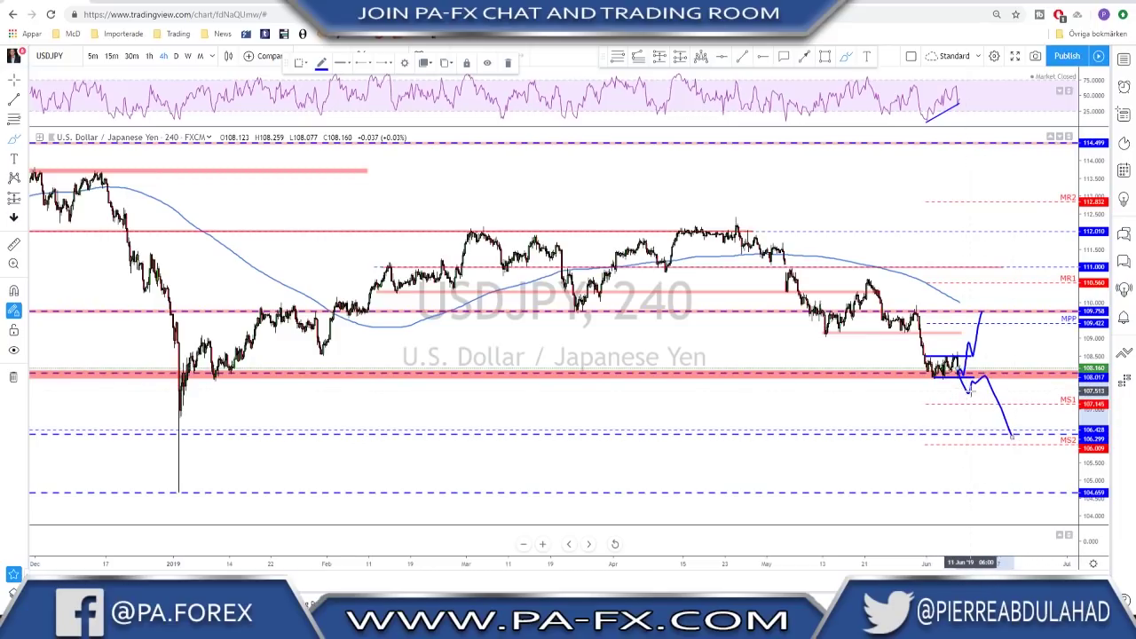
Undo the brushed USDJPY path falling to the 106.299 level, and switch to the USDCHF daily chart
key(ctrl+z)
scroll(967, 390, up, 4)
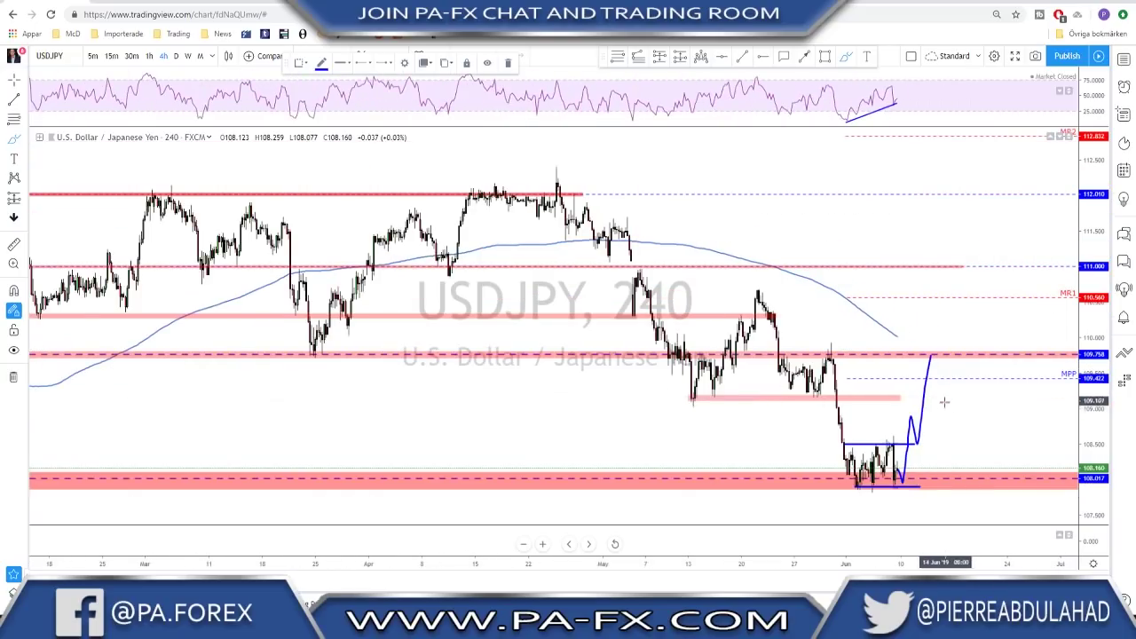
scroll(878, 486, up, 2)
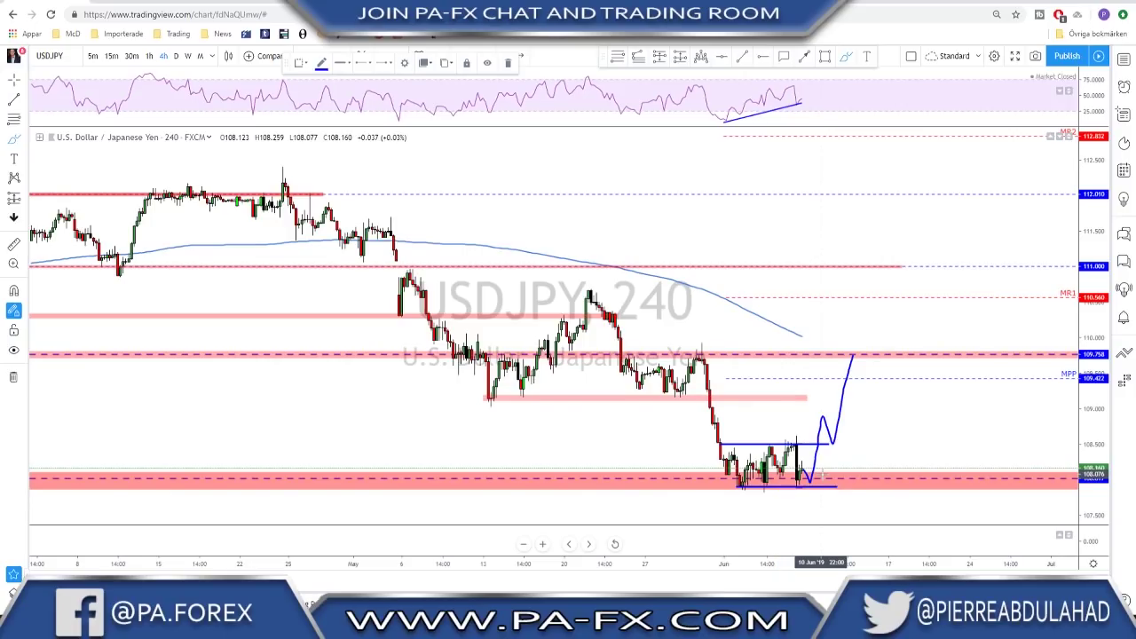
key(space)
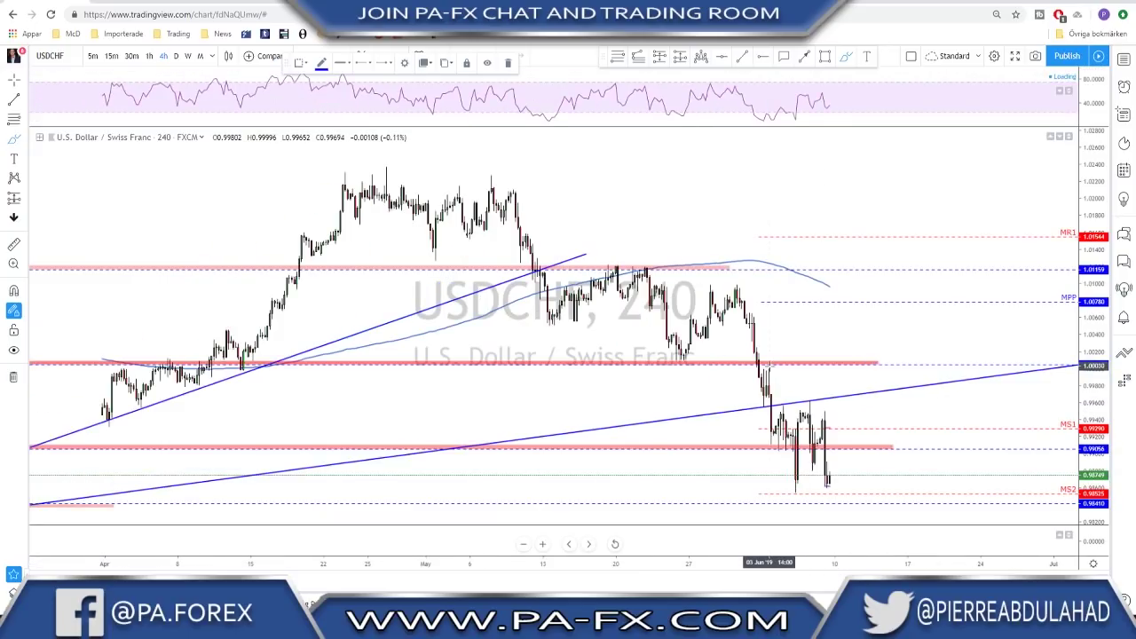
click(175, 56)
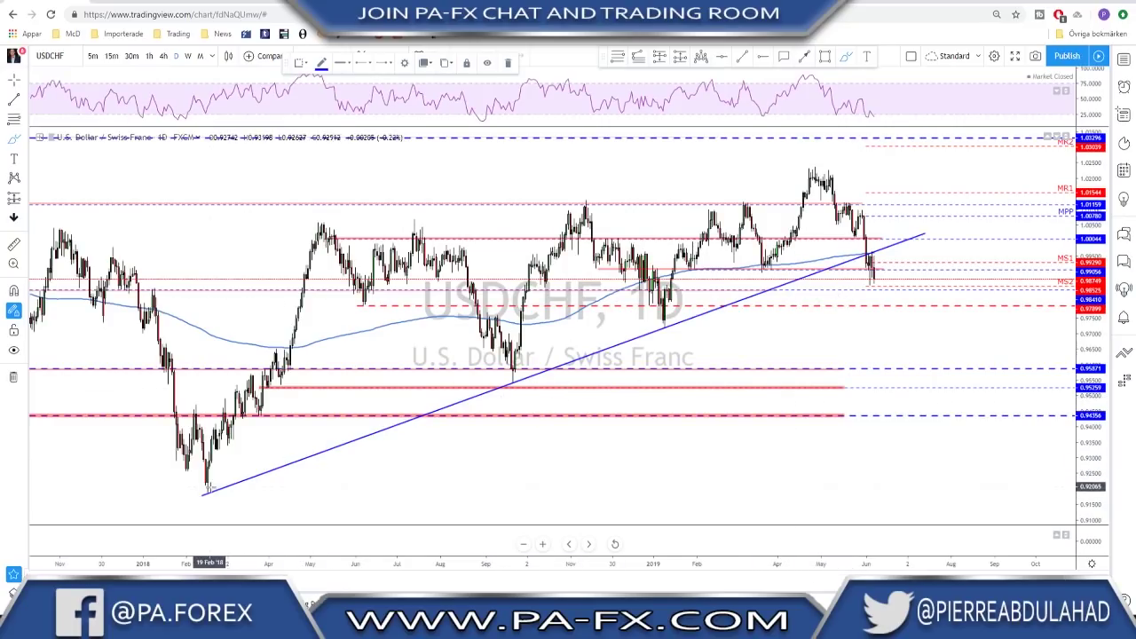
Brush circles around the rising trend line's three lows and its June 2019 retest, with a retest-and-rejection path from beneath
drag(212, 482, 224, 479)
drag(511, 369, 516, 373)
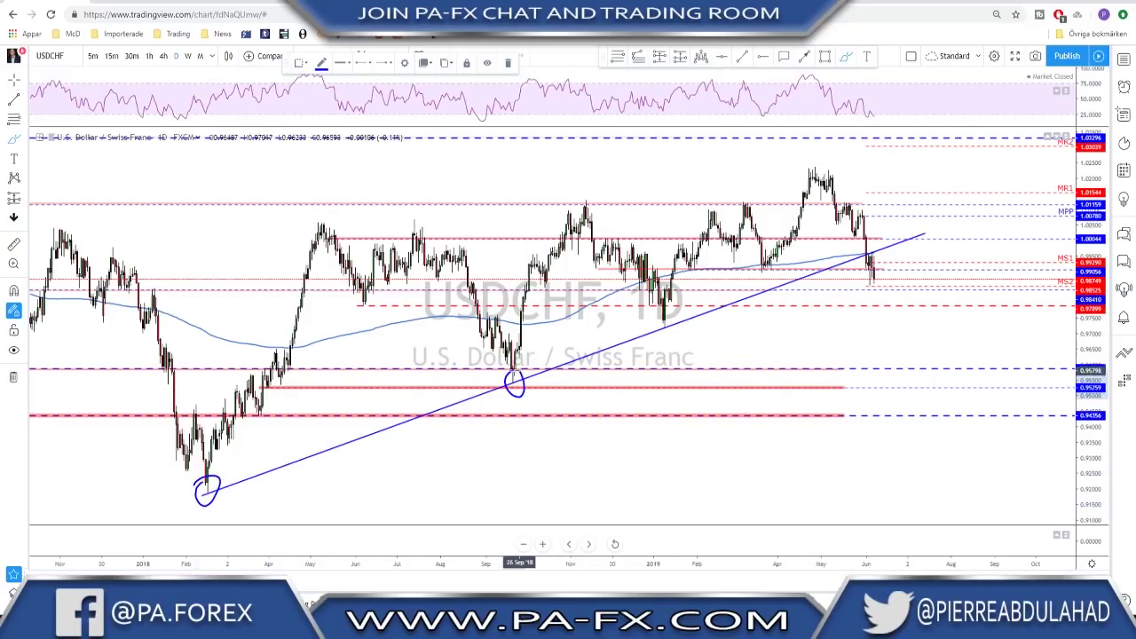
drag(666, 310, 670, 311)
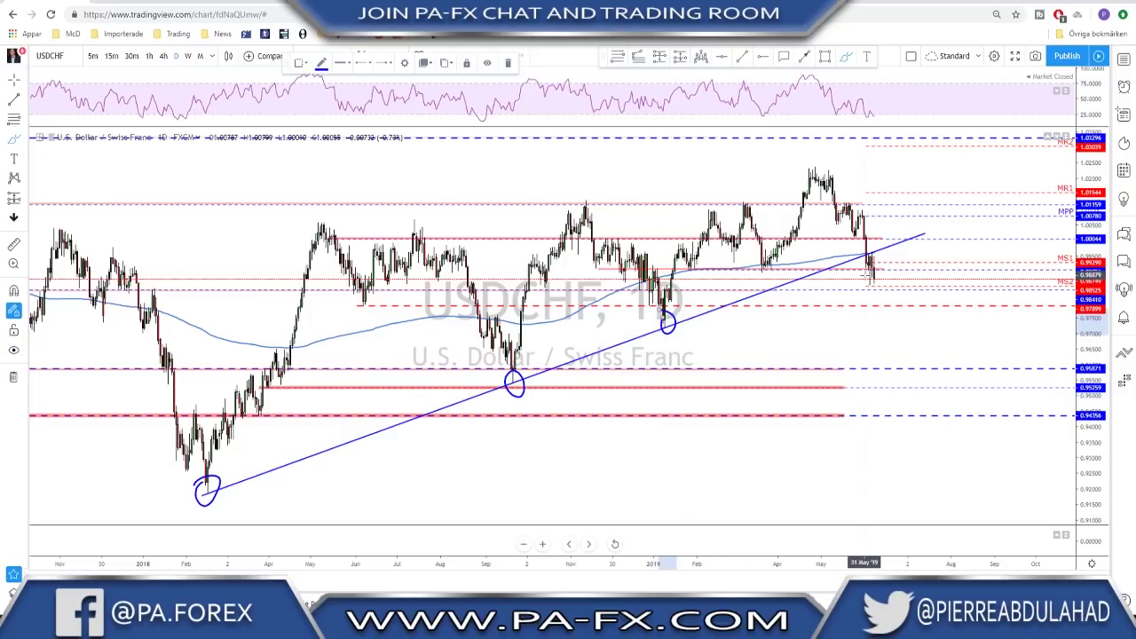
scroll(909, 230, up, 2)
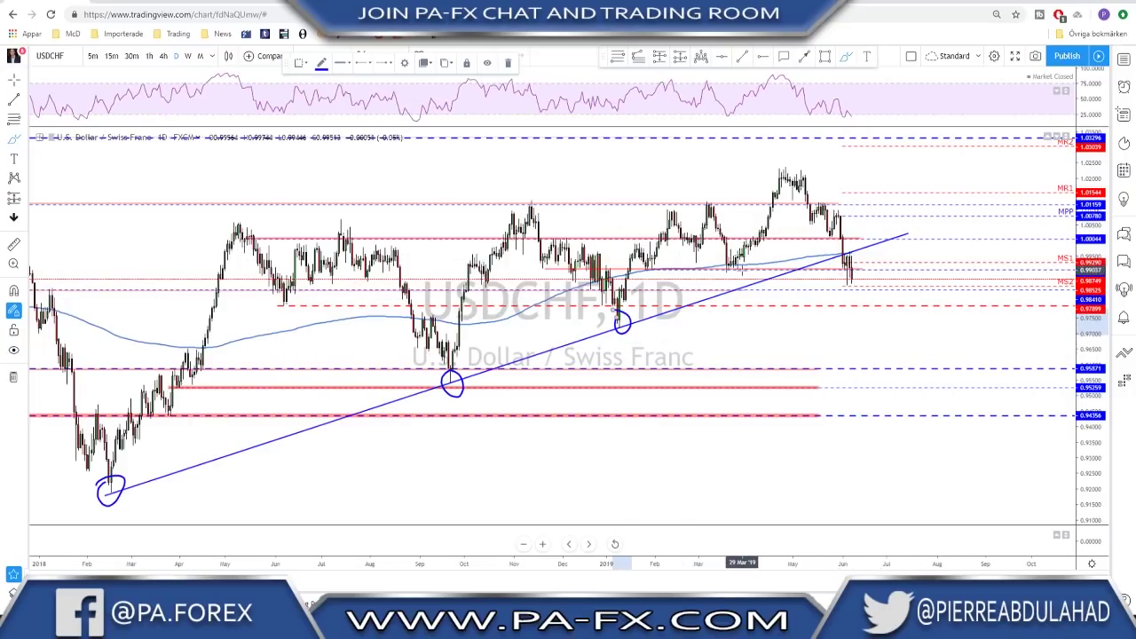
mouse_move(850, 247)
mouse_down()
mouse_move(834, 253)
mouse_move(848, 259)
mouse_move(851, 248)
mouse_move(856, 278)
mouse_up()
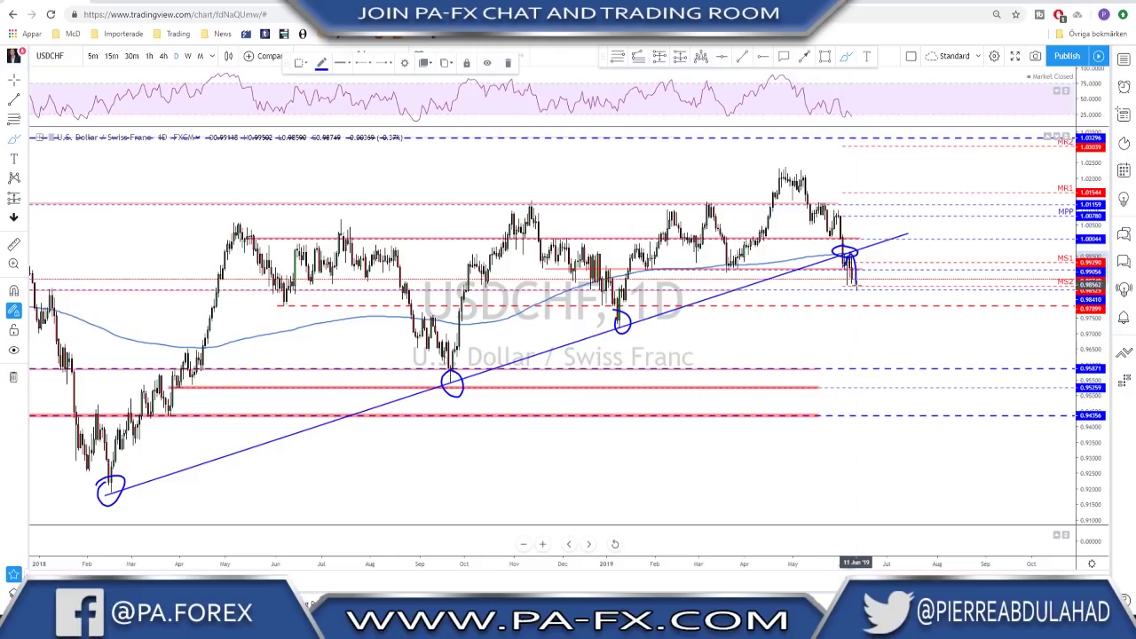
Undo all the brushed circles and the rejection path along the USDCHF trend line
key(ctrl+z)
key(ctrl+z)
key(ctrl+z)
key(ctrl+z)
key(ctrl+z)
key(ctrl+z)
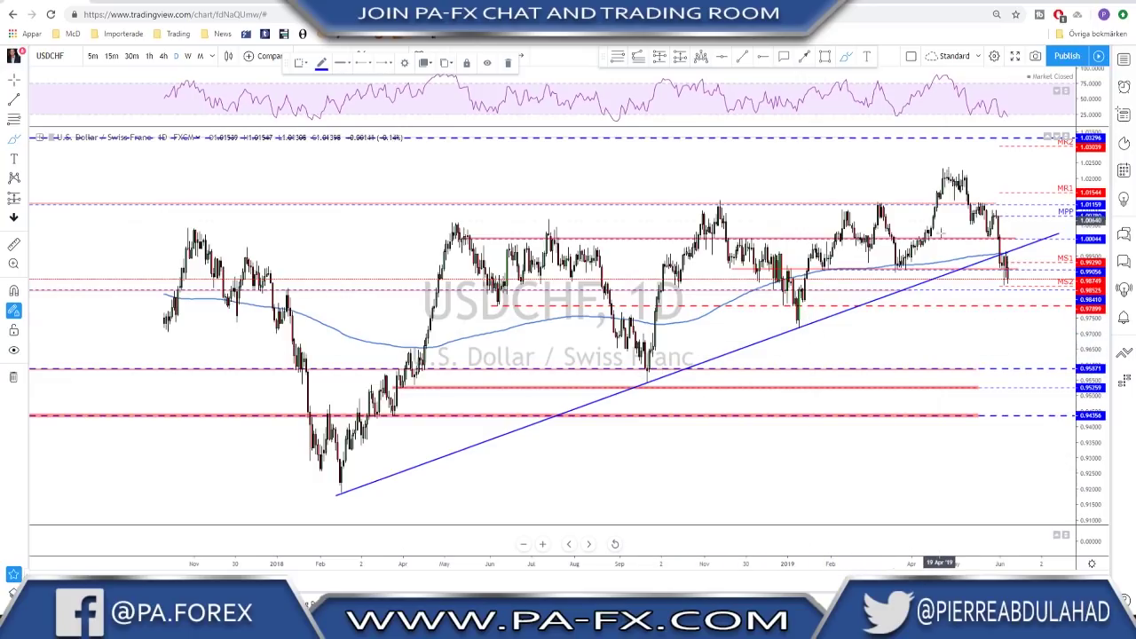
Try brushing the decline from the 2019 high to the 0.98525 area and a short underline at the latest RSI low
drag(958, 287, 825, 301)
scroll(825, 302, up, 2)
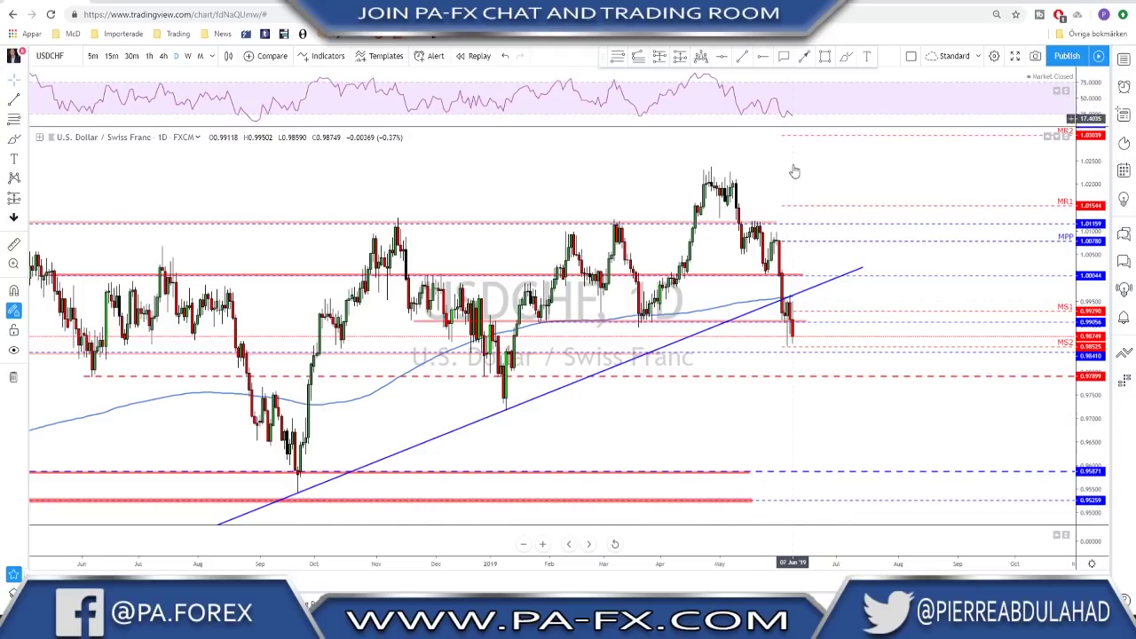
drag(726, 172, 776, 346)
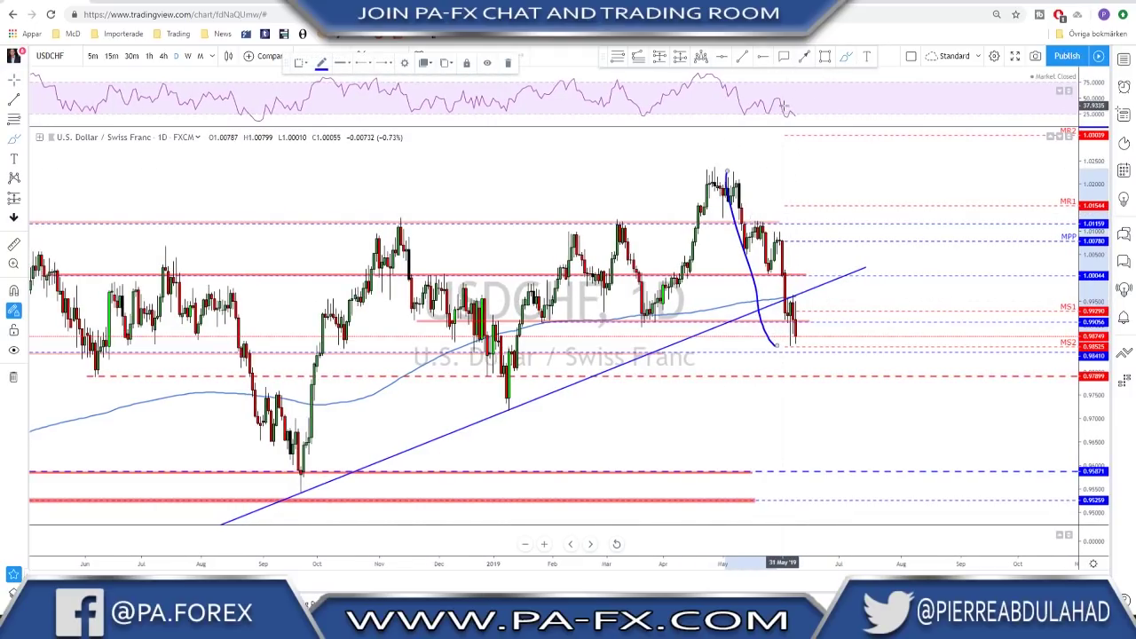
drag(784, 115, 831, 116)
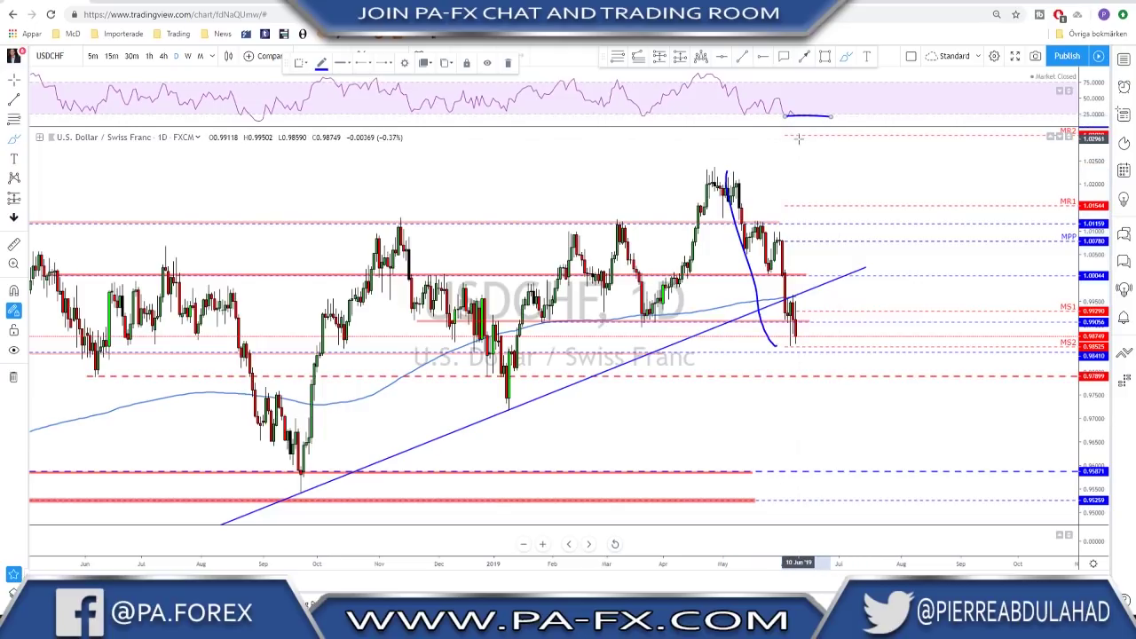
key(ctrl+z)
On the USDCHF four-hour chart, brush a dip to the 0.98410 level and a bounce to 0.99056
scroll(792, 218, down, 2)
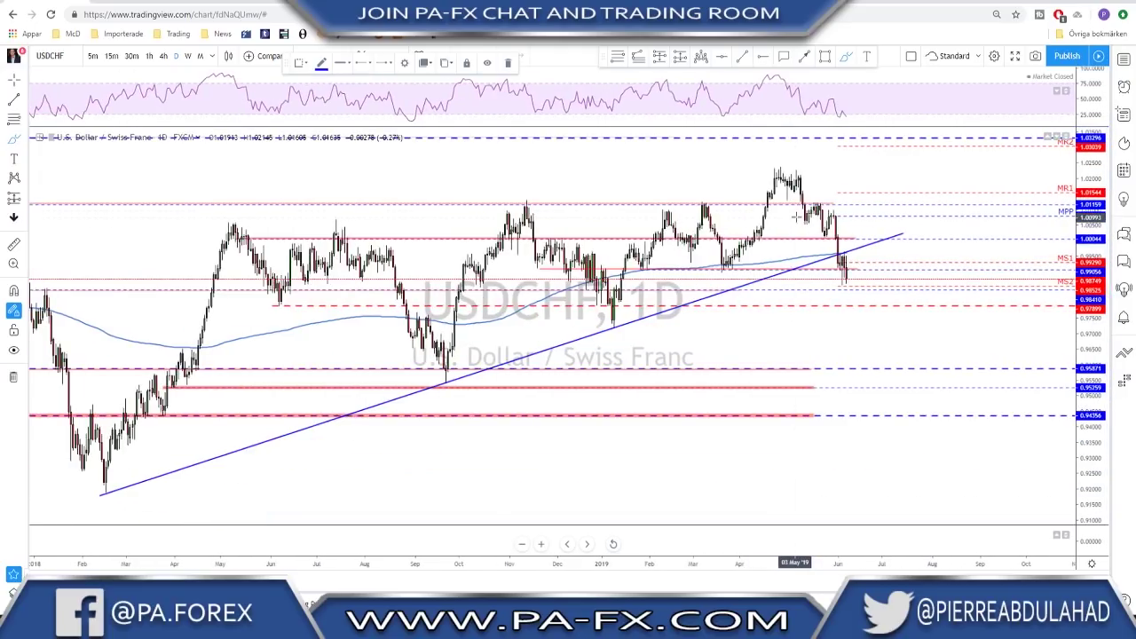
click(164, 55)
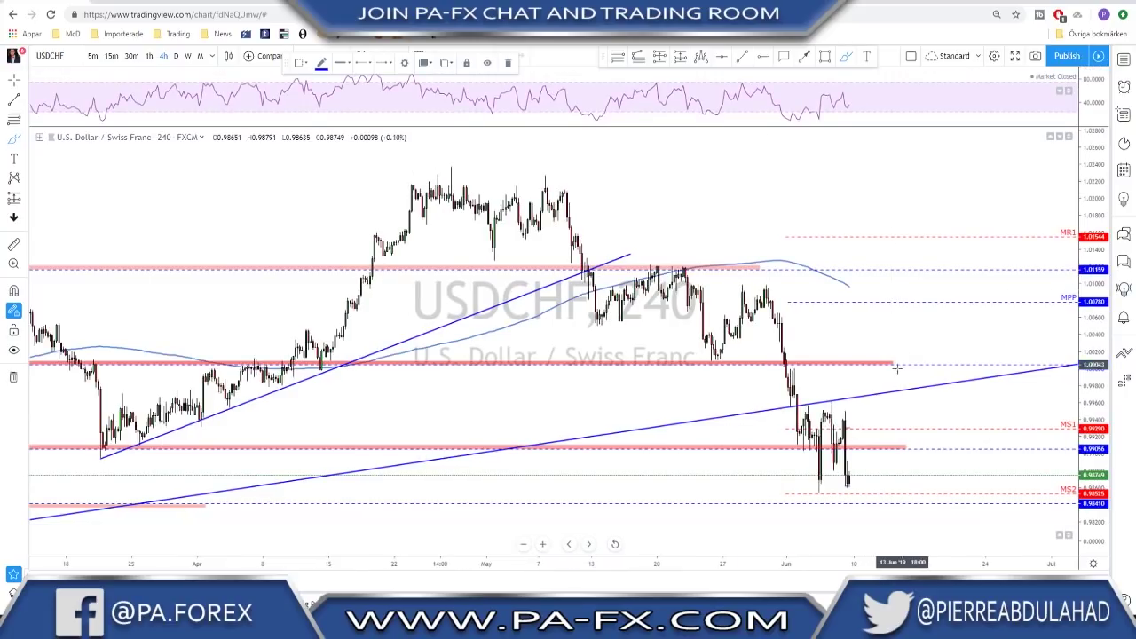
scroll(850, 377, down, 5)
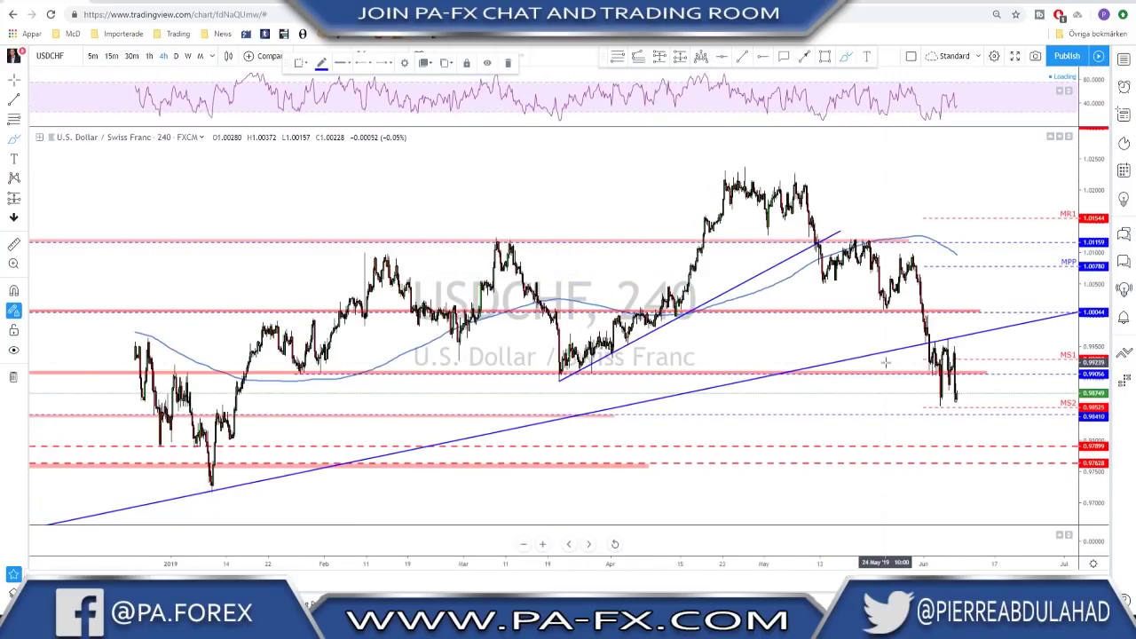
scroll(938, 357, down, 3)
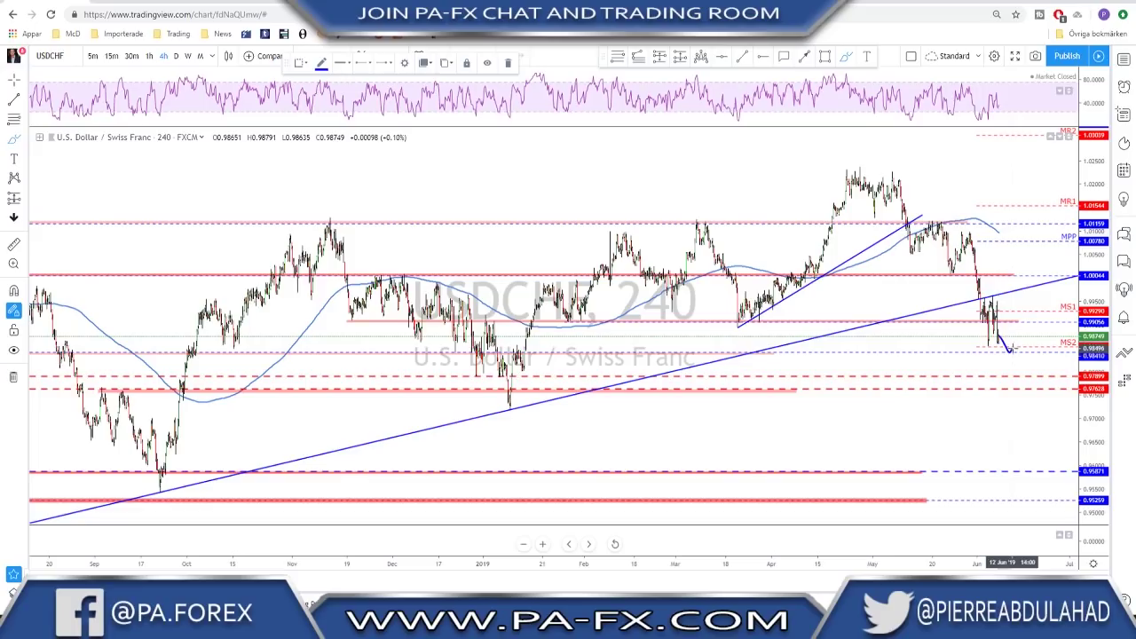
drag(1012, 350, 1019, 322)
scroll(958, 456, up, 5)
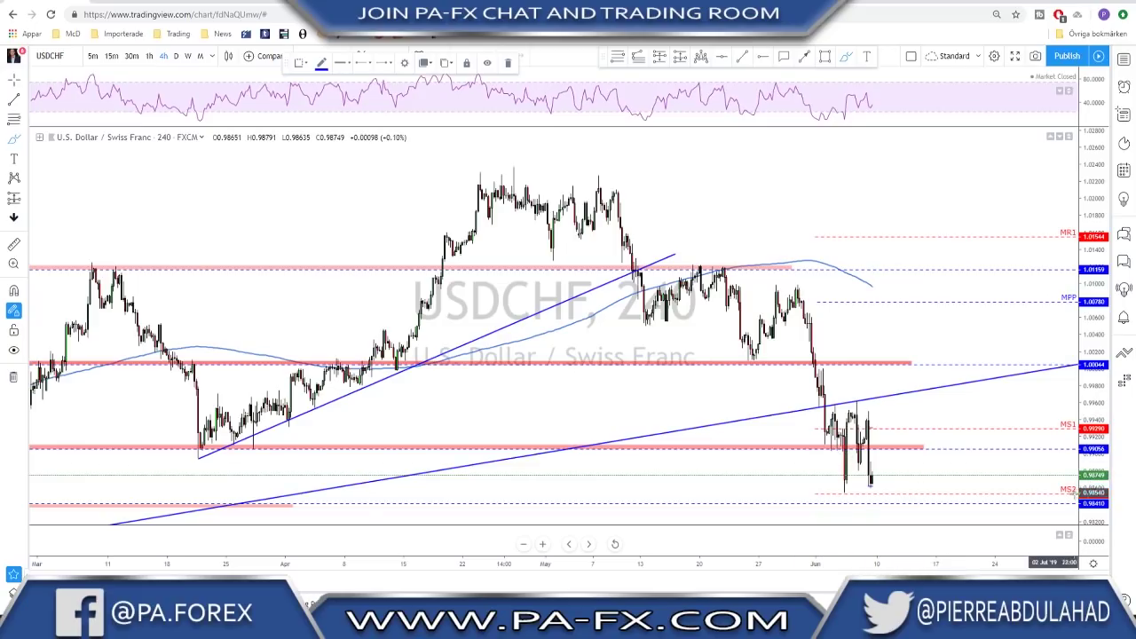
Draw a rectangle zone across the June 2019 lows, from about 0.98515 to 0.98637, spanning 4 to 17 June
drag(835, 489, 907, 479)
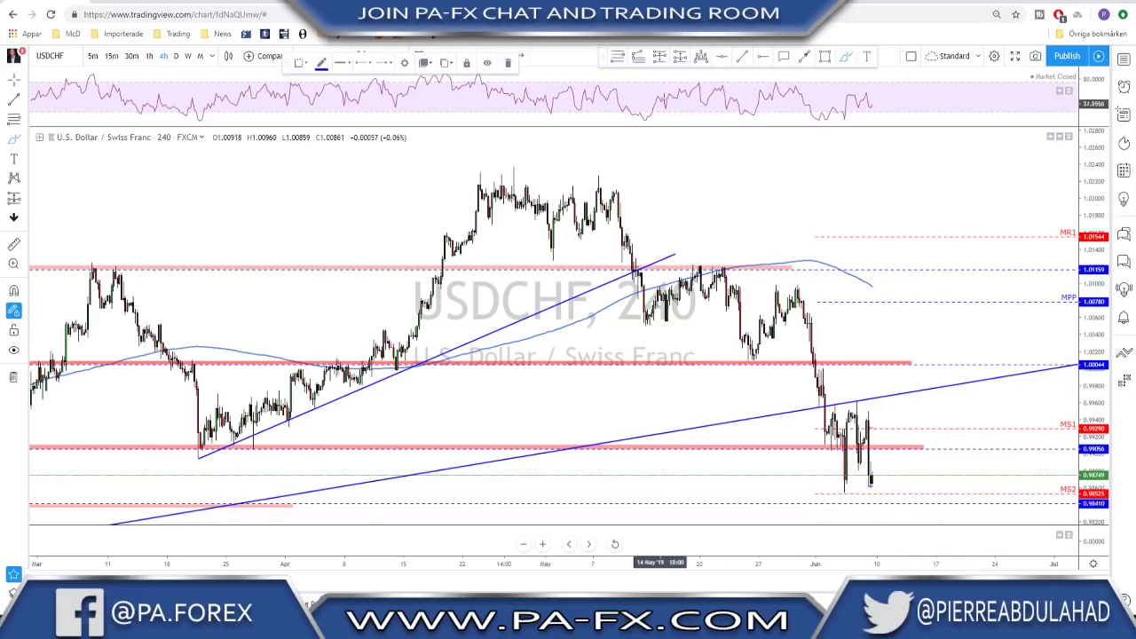
key(Delete)
key(alt+shift+r)
drag(830, 485, 939, 495)
Brush the range's upper and lower boundaries, with swings bouncing off the new zone and finally breaking below 0.98410
key(alt+t)
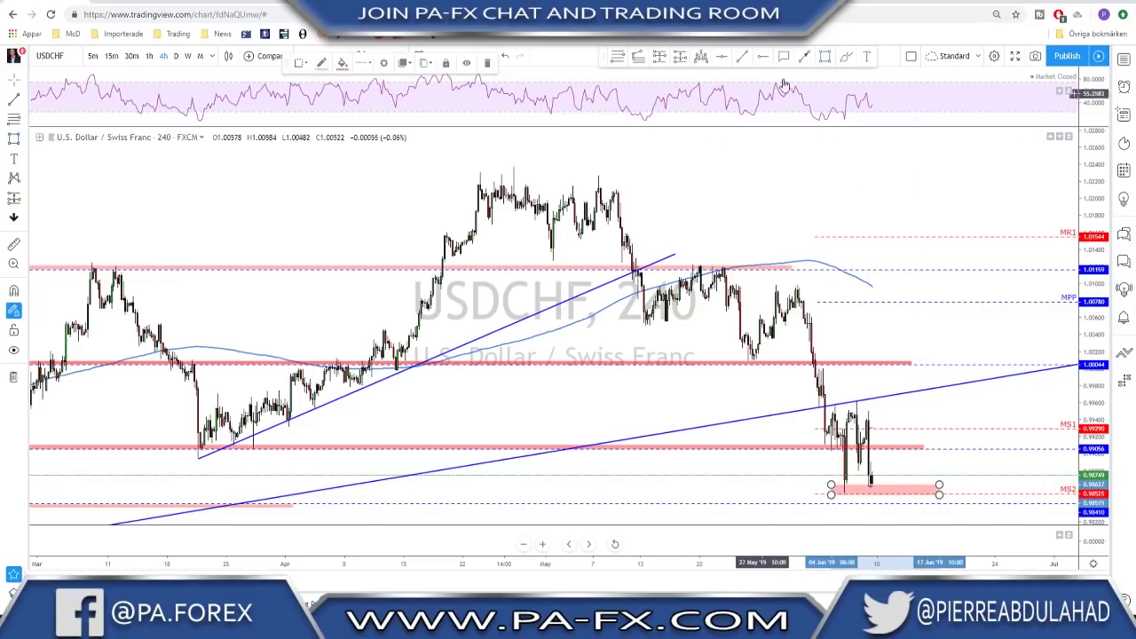
mouse_move(871, 475)
mouse_down()
mouse_move(883, 491)
mouse_move(895, 430)
mouse_up()
click(821, 408)
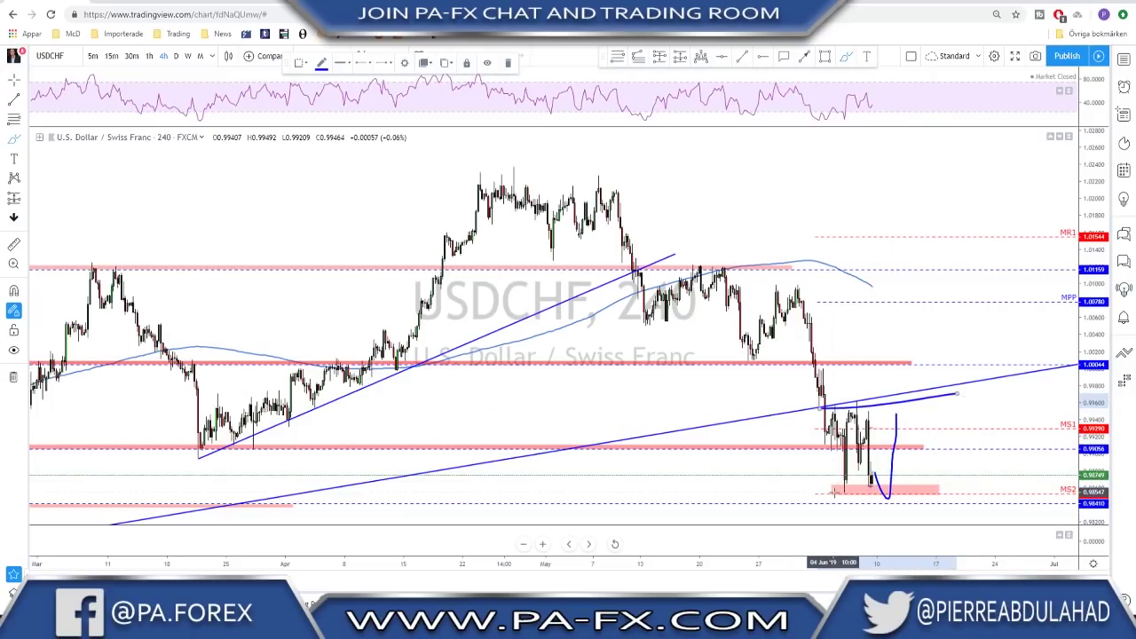
drag(830, 492, 954, 491)
click(956, 490)
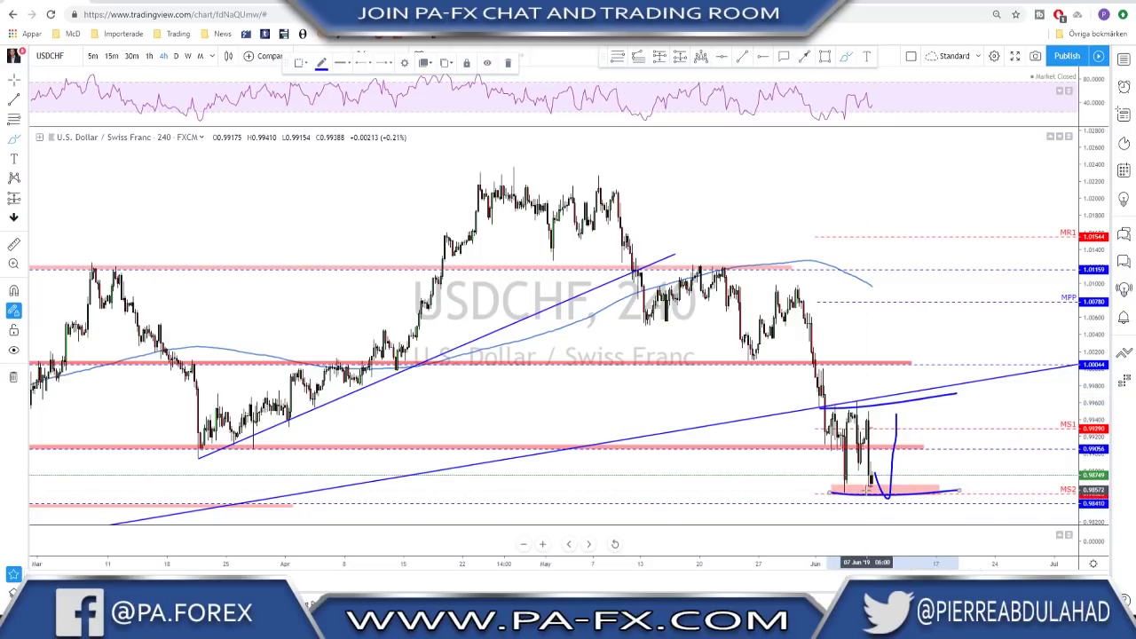
mouse_move(896, 413)
mouse_down()
mouse_move(910, 466)
mouse_move(924, 421)
mouse_move(939, 485)
mouse_move(948, 425)
mouse_move(989, 502)
mouse_up()
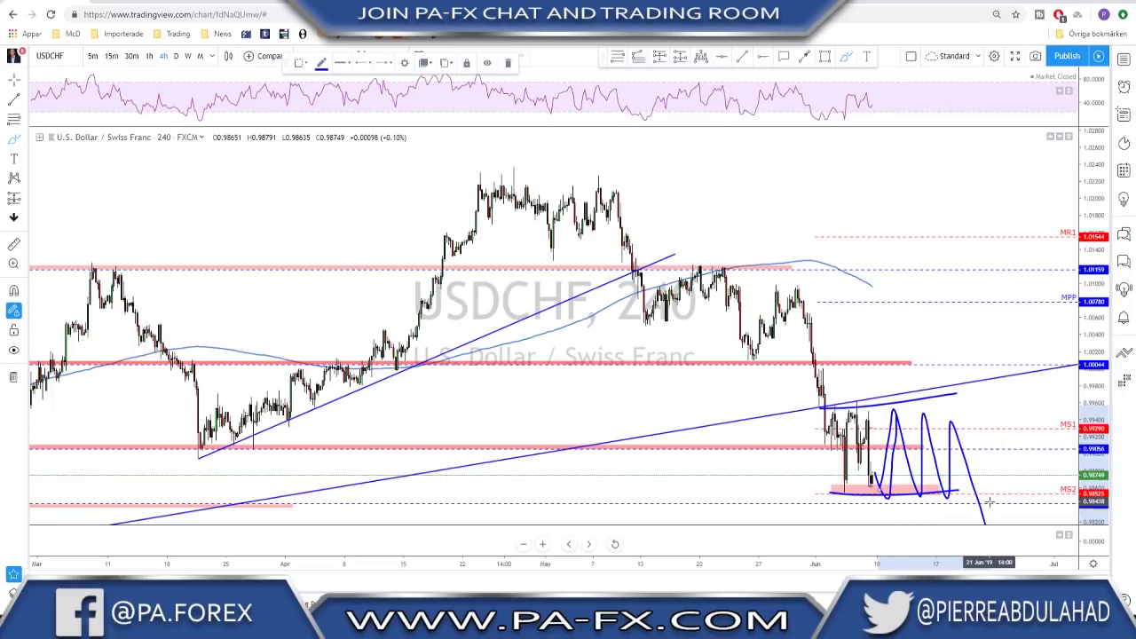
Remove the range marks, and try a path breaking above the trend line to 1.00044 and reversing toward 0.99056
key(ctrl+z)
key(ctrl+z)
key(ctrl+z)
key(ctrl+z)
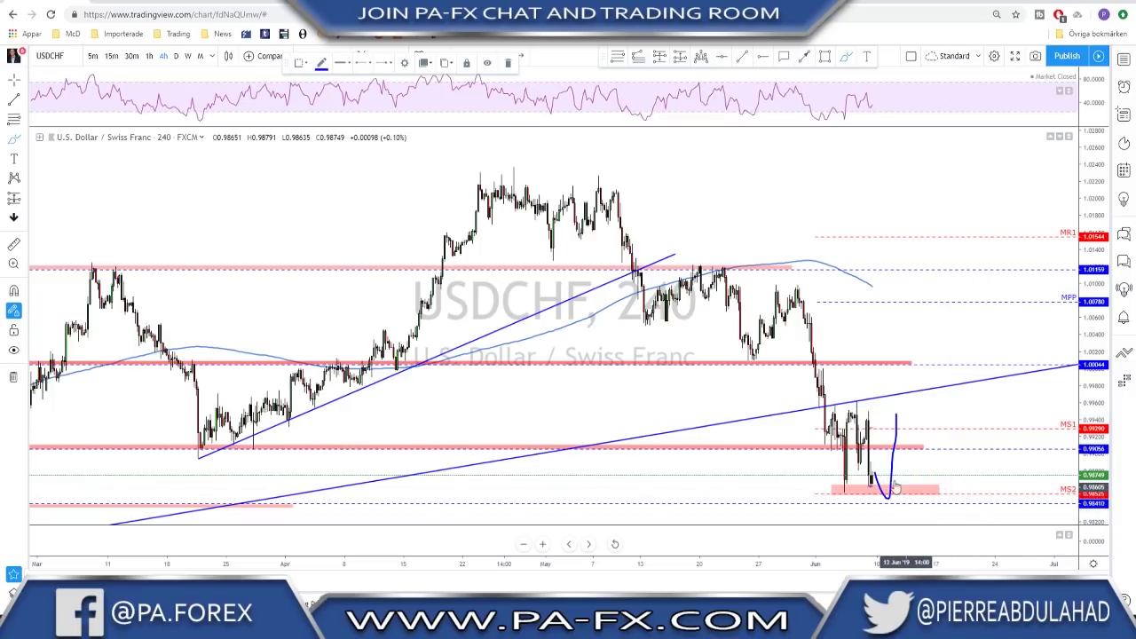
mouse_move(868, 429)
mouse_down()
mouse_move(903, 362)
mouse_move(938, 445)
mouse_up()
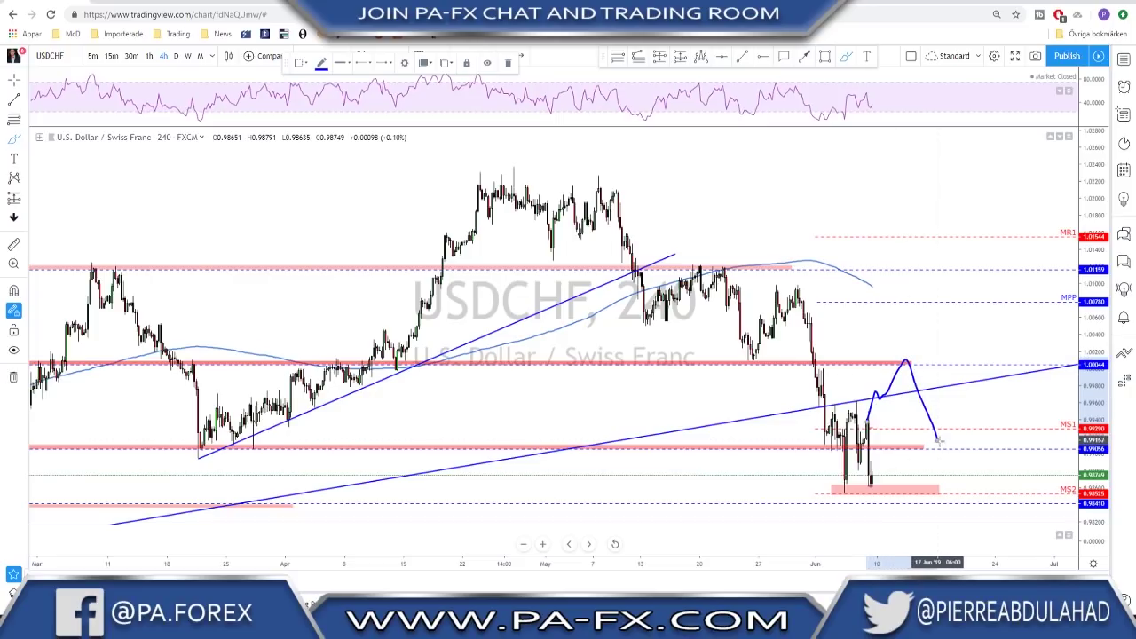
key(ctrl+z)
On the USDCHF daily chart, circle the trend line retest, brush a drop to the 0.97899 level, and remove the marks
click(176, 56)
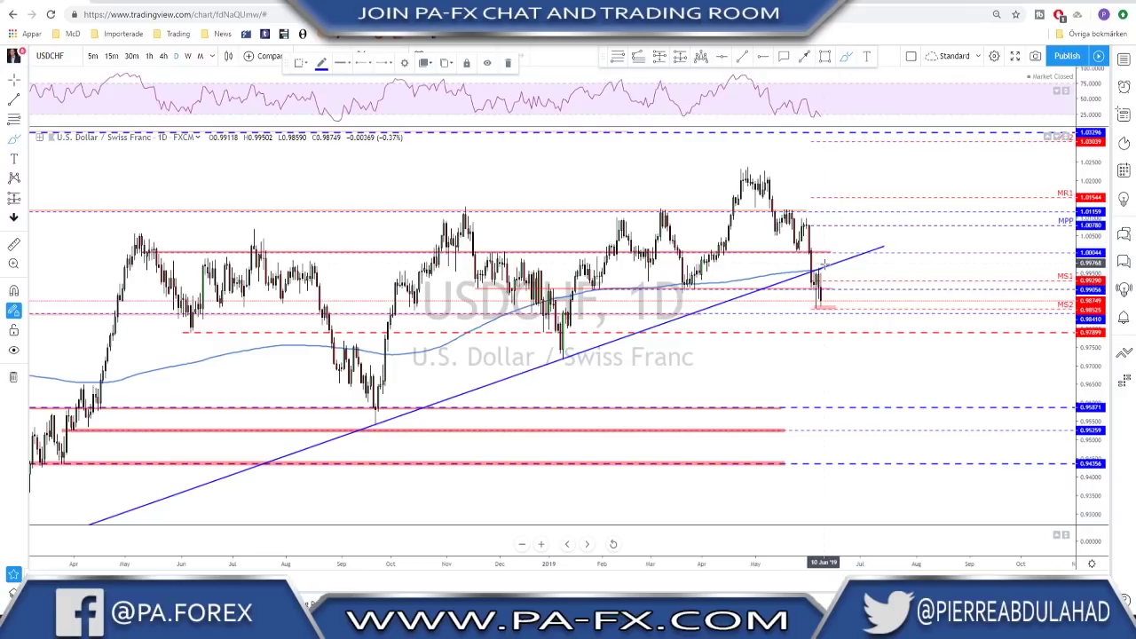
mouse_move(822, 260)
mouse_down()
mouse_move(810, 267)
mouse_move(831, 265)
mouse_move(852, 333)
mouse_up()
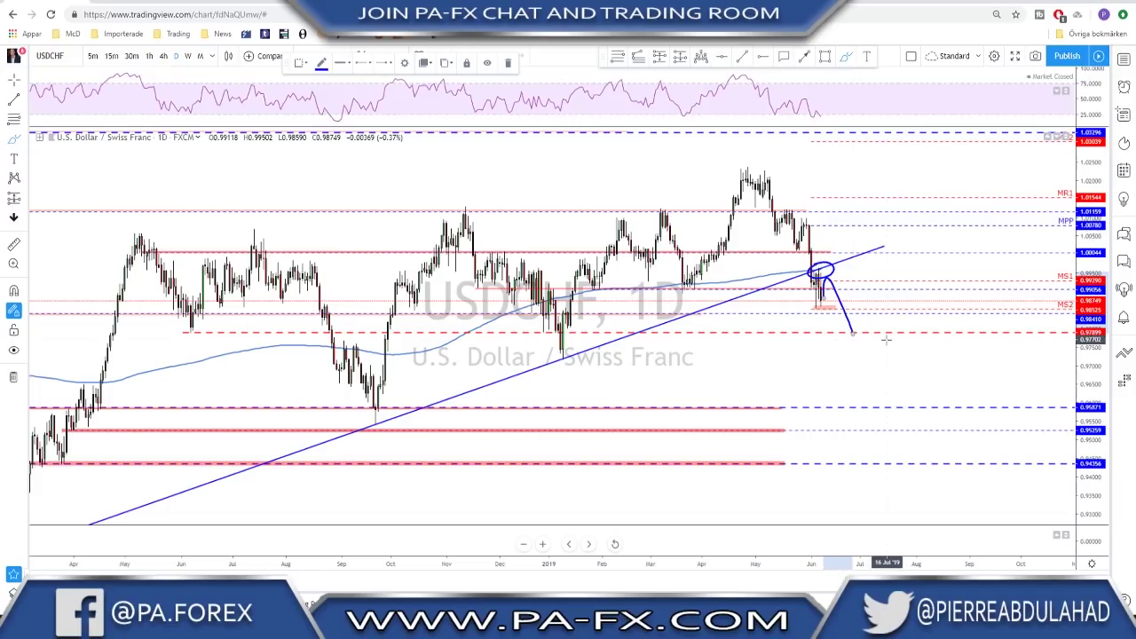
key(ctrl+z)
Switch to the USDCAD daily chart and show its price history back to 2016
key(Down)
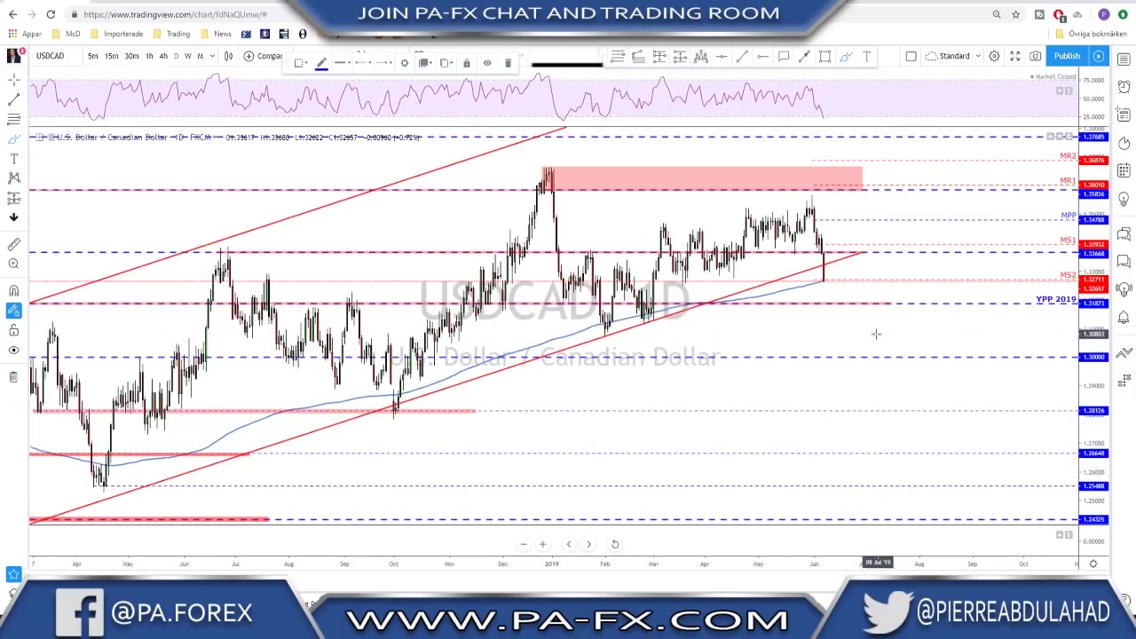
scroll(811, 309, down, 1)
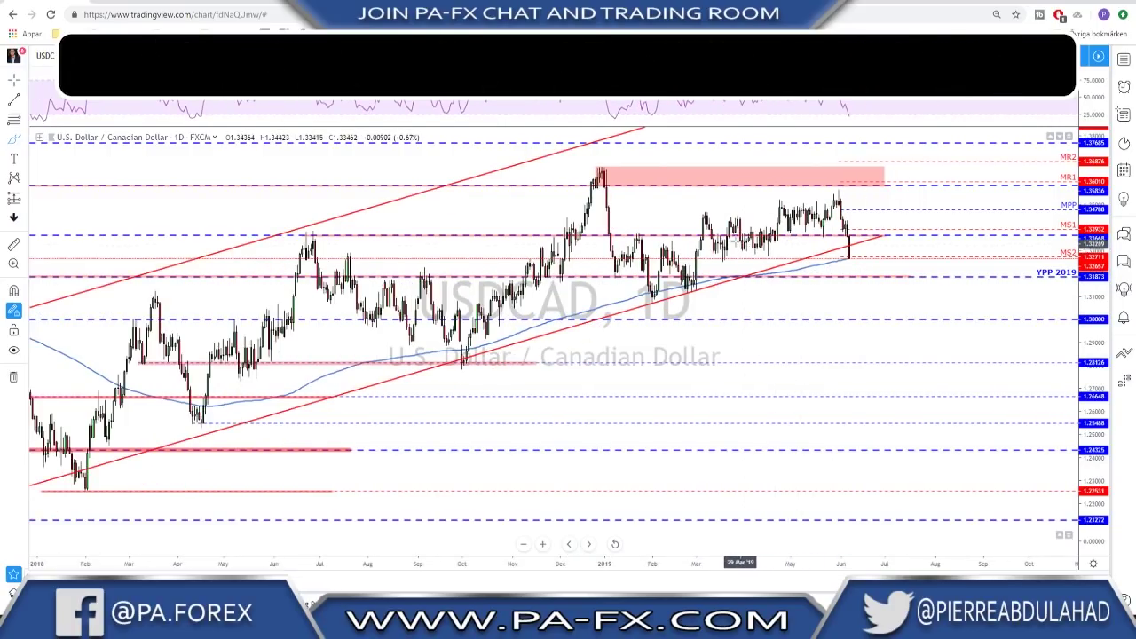
scroll(718, 246, down, 5)
scroll(718, 246, down, 5)
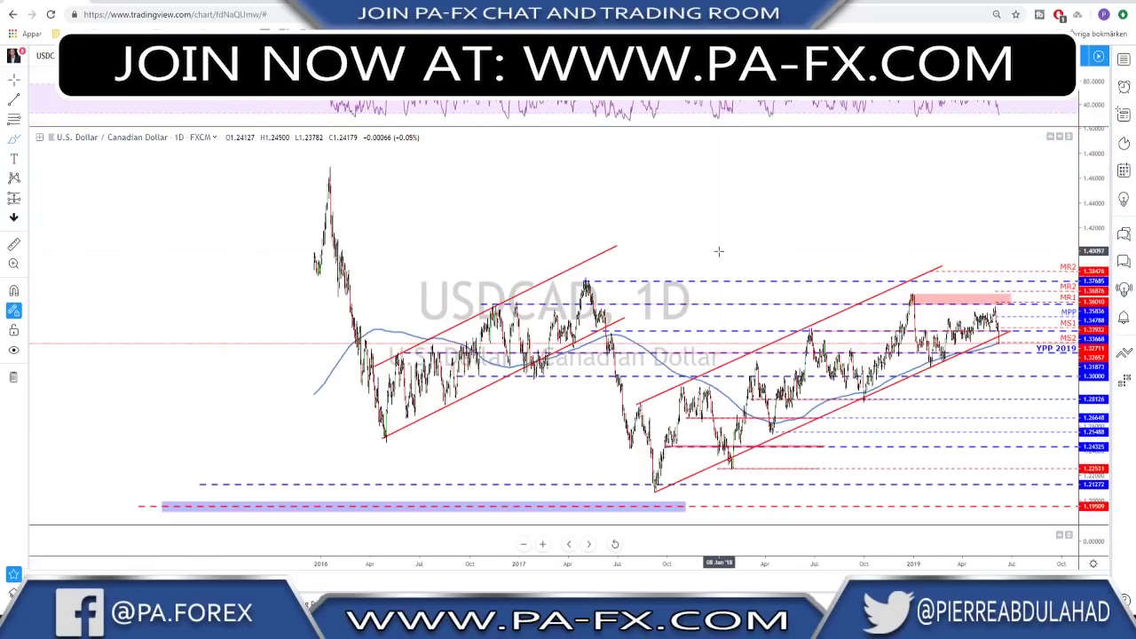
Brush the 2016–2017 fall, encircled rising channel and breakdown, plus the similar 2017–2019 swings with an encircled projected drop toward 1.21272
mouse_move(329, 180)
mouse_down()
mouse_move(363, 316)
mouse_move(452, 324)
mouse_move(504, 257)
mouse_up()
mouse_move(531, 298)
mouse_down()
mouse_move(584, 236)
mouse_move(653, 377)
mouse_up()
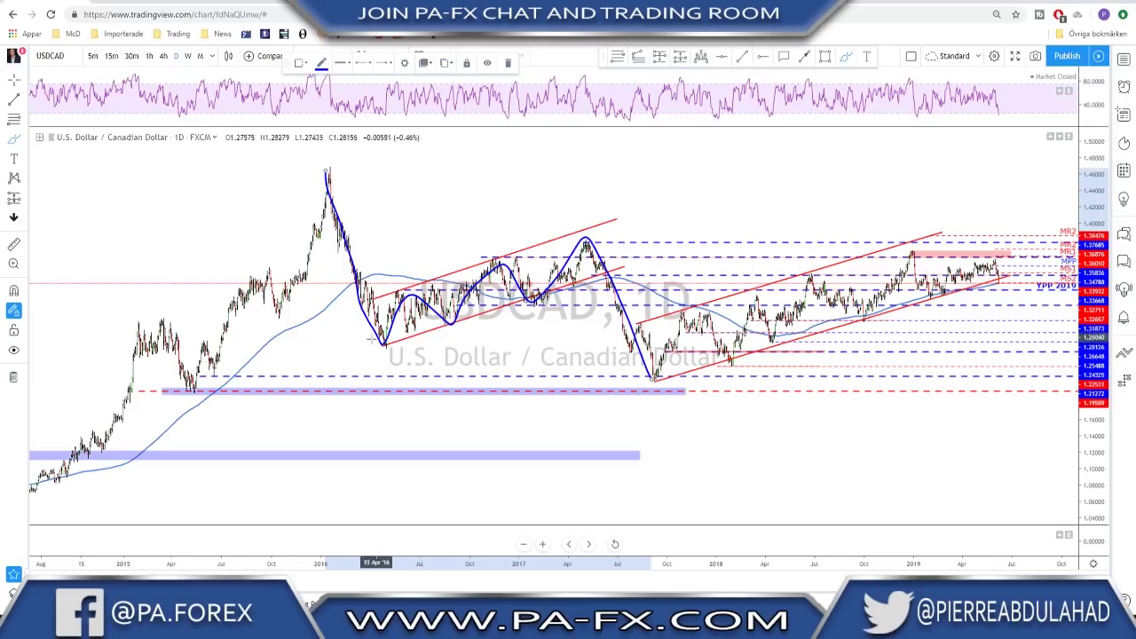
mouse_move(371, 346)
mouse_down()
mouse_move(524, 302)
mouse_move(638, 235)
mouse_move(380, 273)
mouse_up()
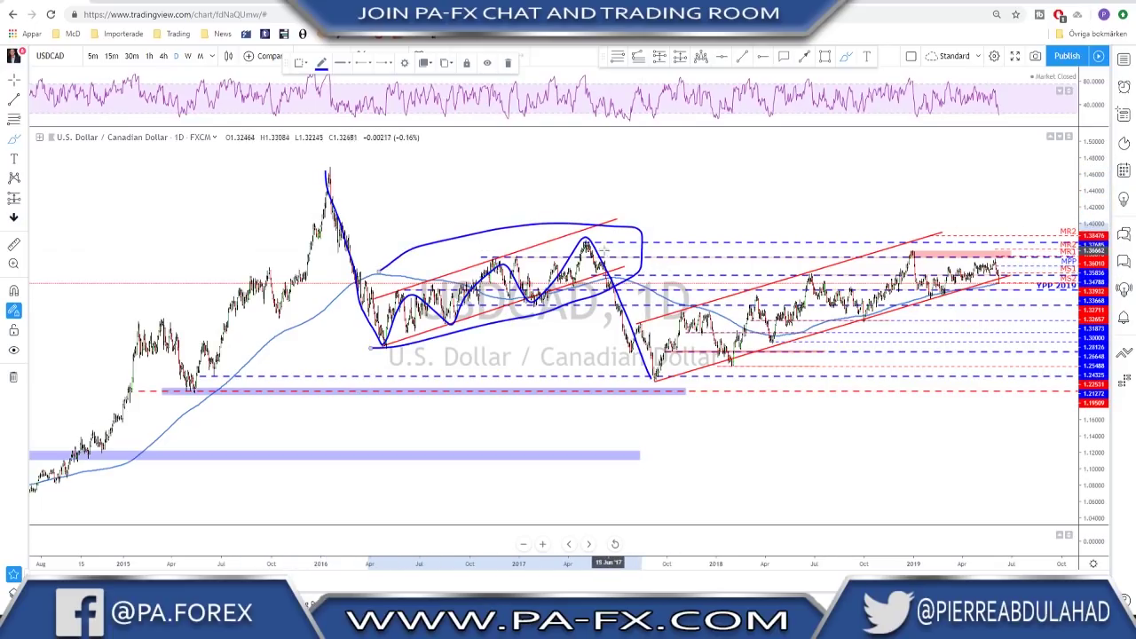
mouse_move(617, 297)
mouse_down()
mouse_move(667, 353)
mouse_move(782, 277)
mouse_move(912, 252)
mouse_move(990, 268)
mouse_move(1036, 362)
mouse_up()
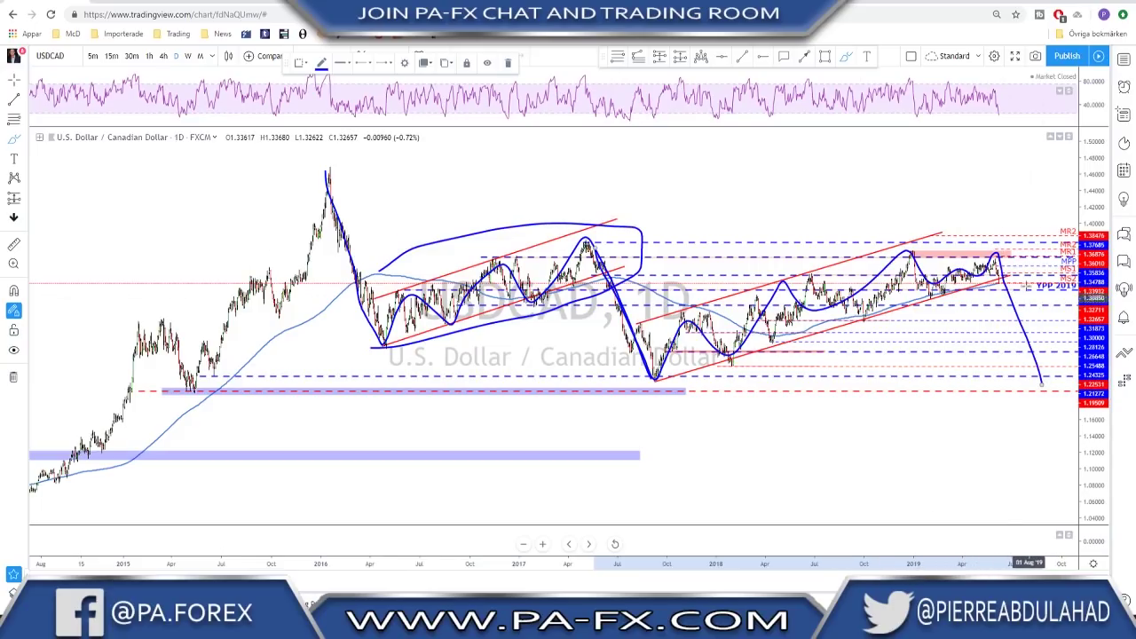
mouse_move(1021, 279)
mouse_down()
mouse_move(1006, 360)
mouse_move(1044, 342)
mouse_move(1003, 280)
mouse_up()
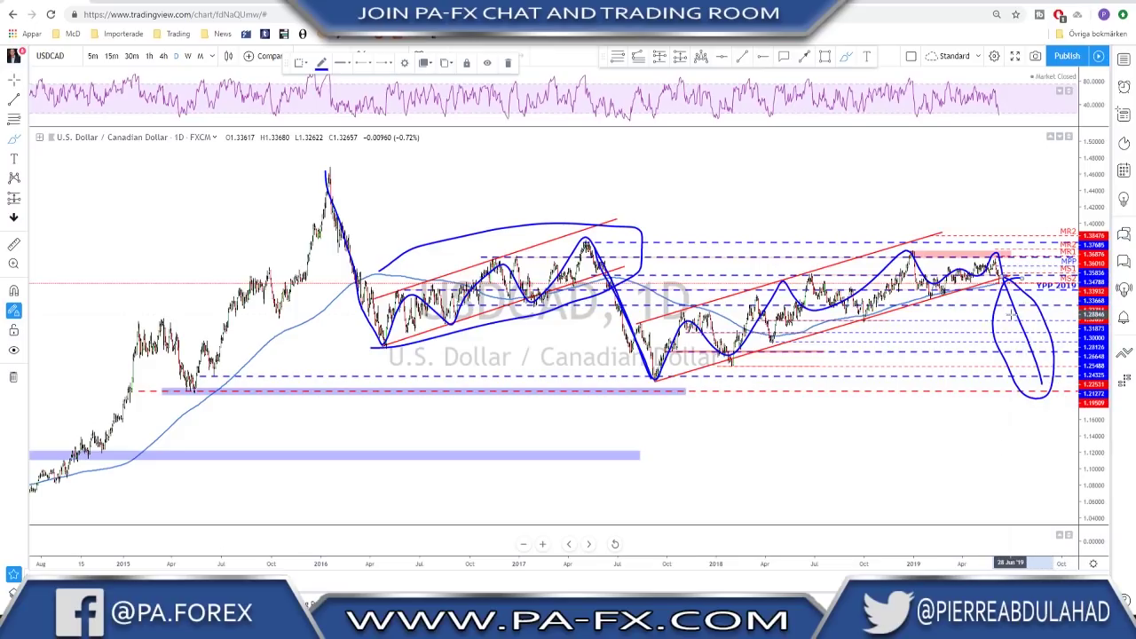
Undo all the brushed swings and circles on the USDCAD daily chart
key(ctrl+z)
key(ctrl+z)
key(ctrl+z)
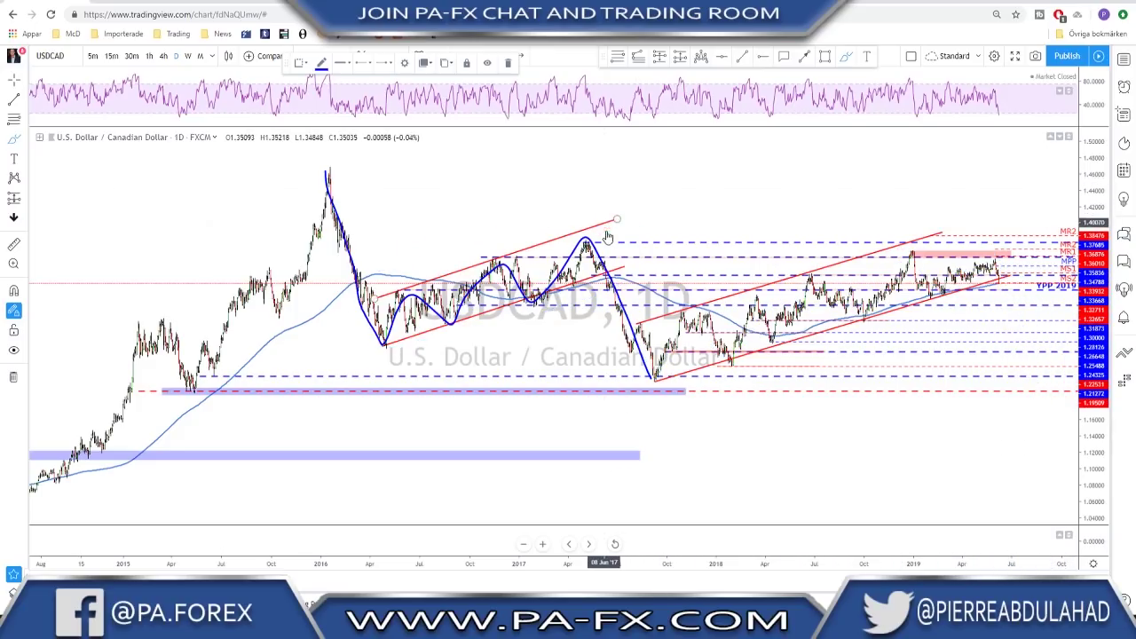
key(ctrl+z)
scroll(461, 266, up, 2)
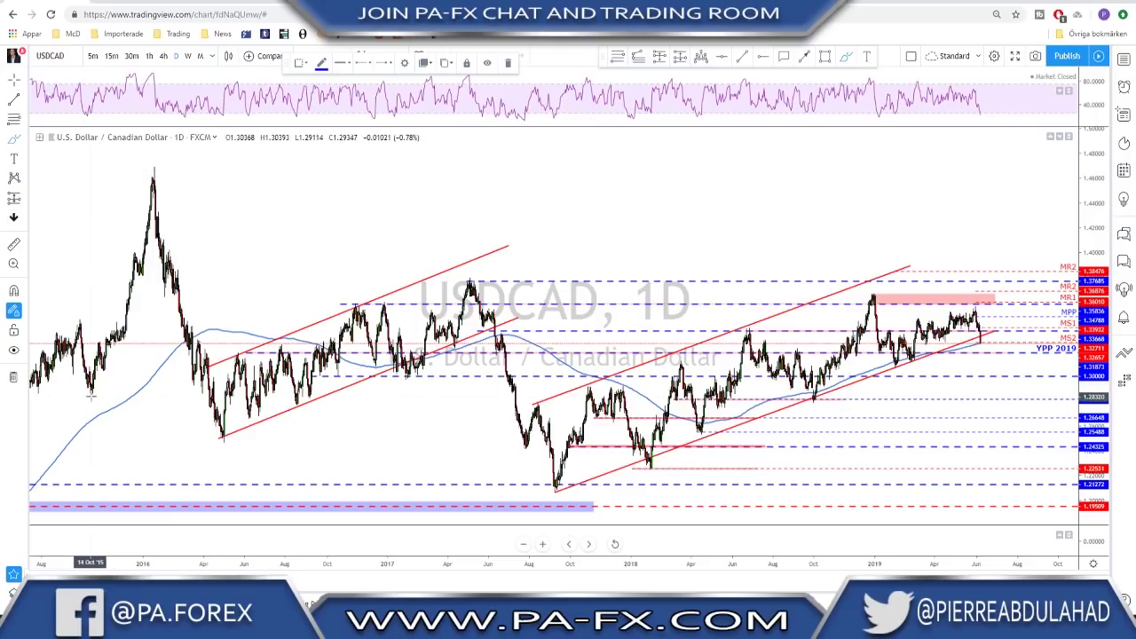
On the USDCAD daily chart, circle the late-2015 rally, the early-2016 decline and the 2017 drop in turn, undoing each circle
mouse_move(89, 395)
mouse_down()
mouse_move(111, 373)
mouse_move(164, 187)
mouse_move(84, 351)
mouse_move(107, 380)
mouse_up()
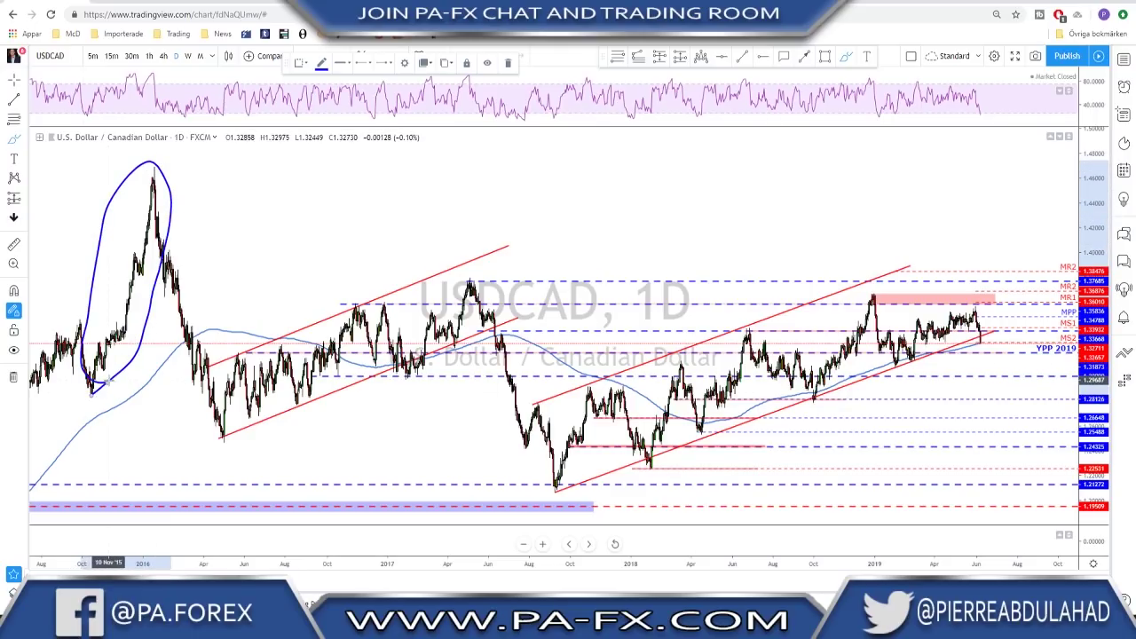
key(ctrl+z)
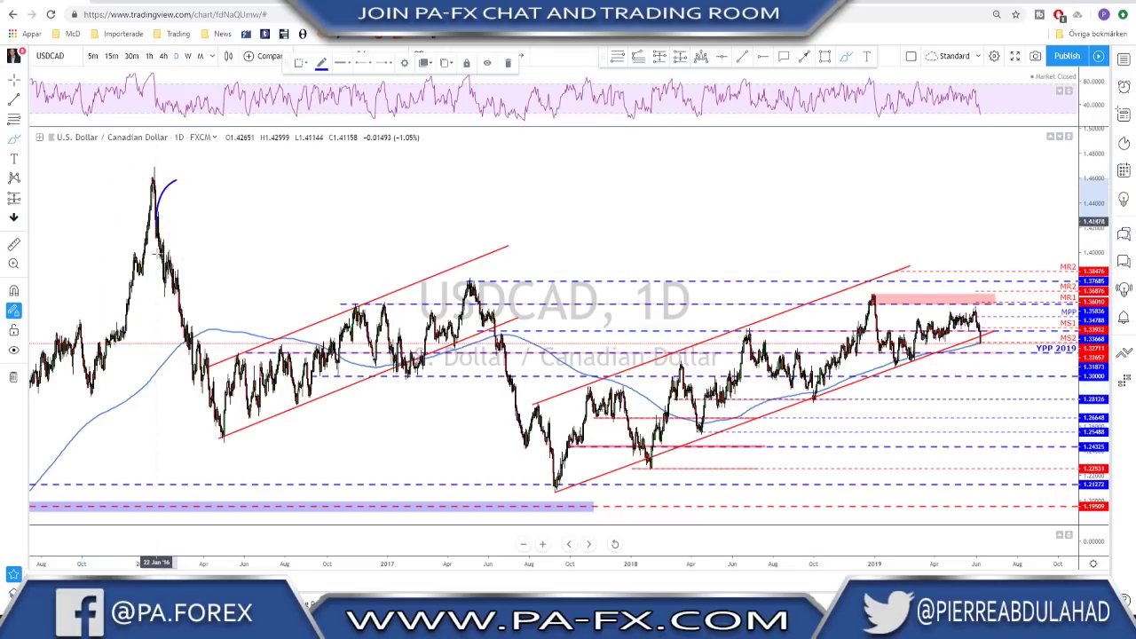
mouse_move(176, 181)
mouse_down()
mouse_move(199, 426)
mouse_move(207, 223)
mouse_move(182, 183)
mouse_up()
key(ctrl+z)
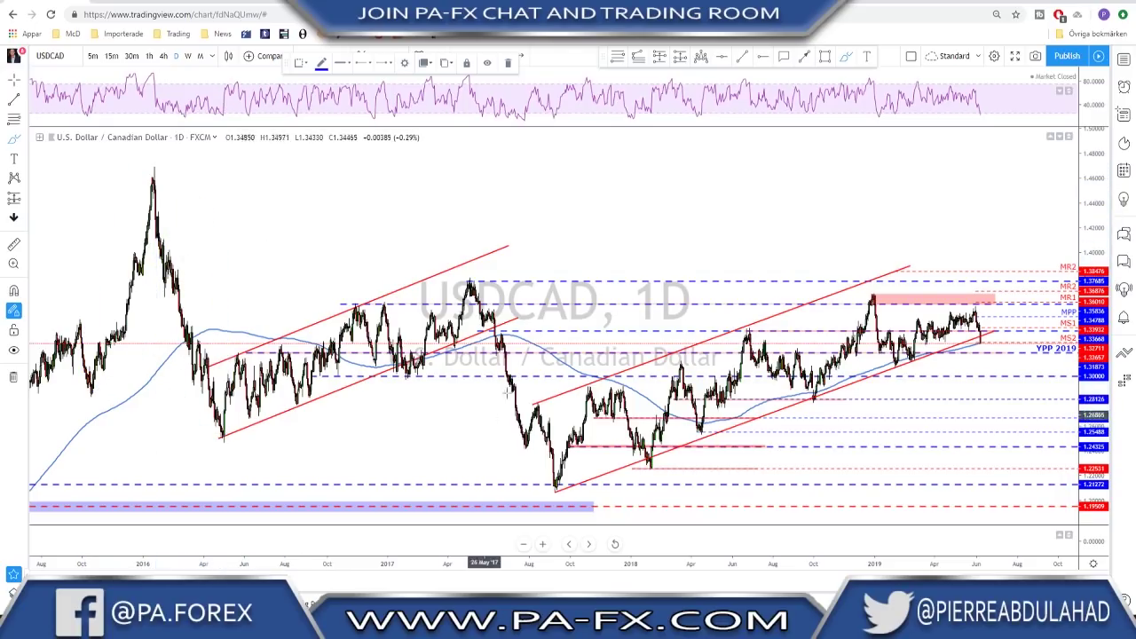
mouse_move(470, 275)
mouse_down()
mouse_move(545, 507)
mouse_move(498, 297)
mouse_move(471, 270)
mouse_up()
key(ctrl+z)
Draw a thin rectangle zone from about 1.32744 to 1.32506 under the March–April 2019 lows, spanning 15 March to 10 July 2019
scroll(843, 273, up, 4)
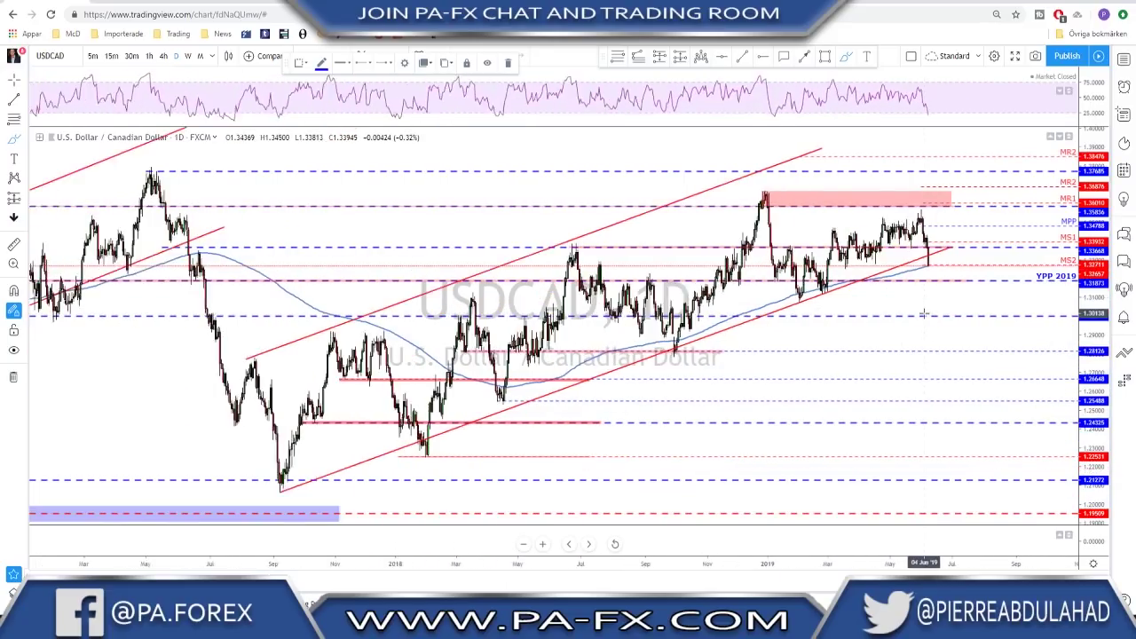
scroll(866, 274, up, 2)
scroll(849, 276, up, 2)
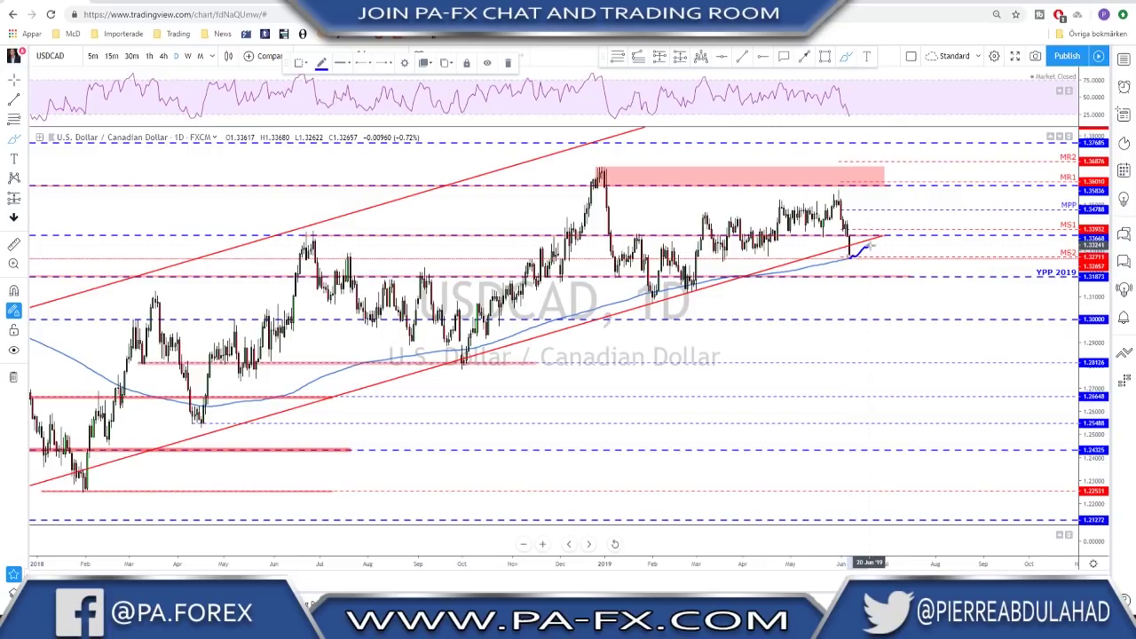
scroll(870, 246, down, 3)
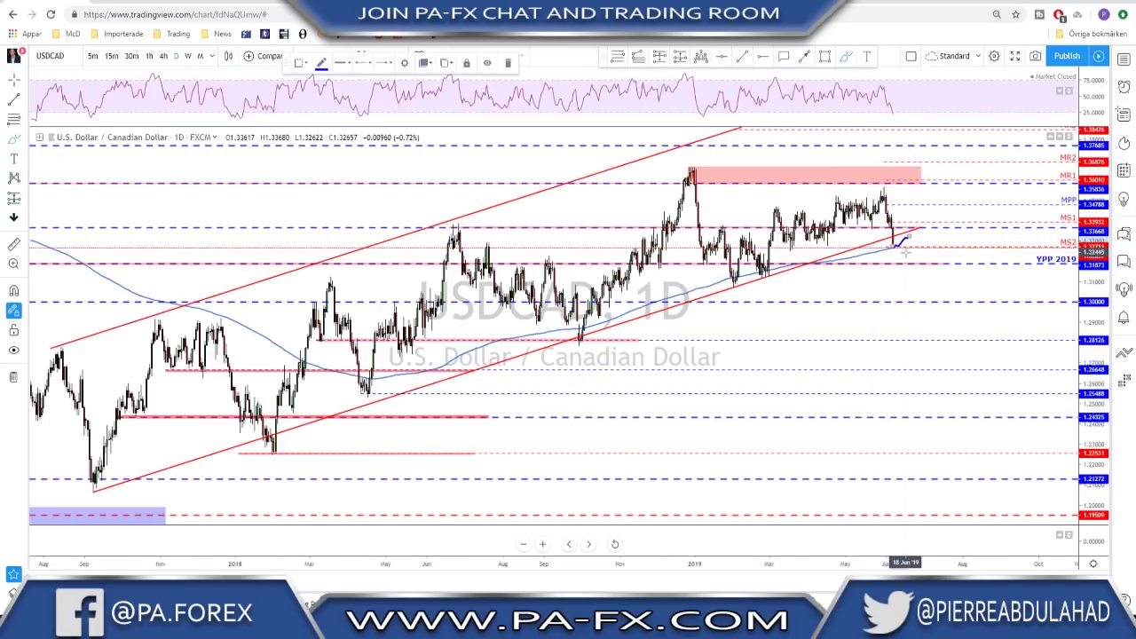
scroll(905, 252, up, 3)
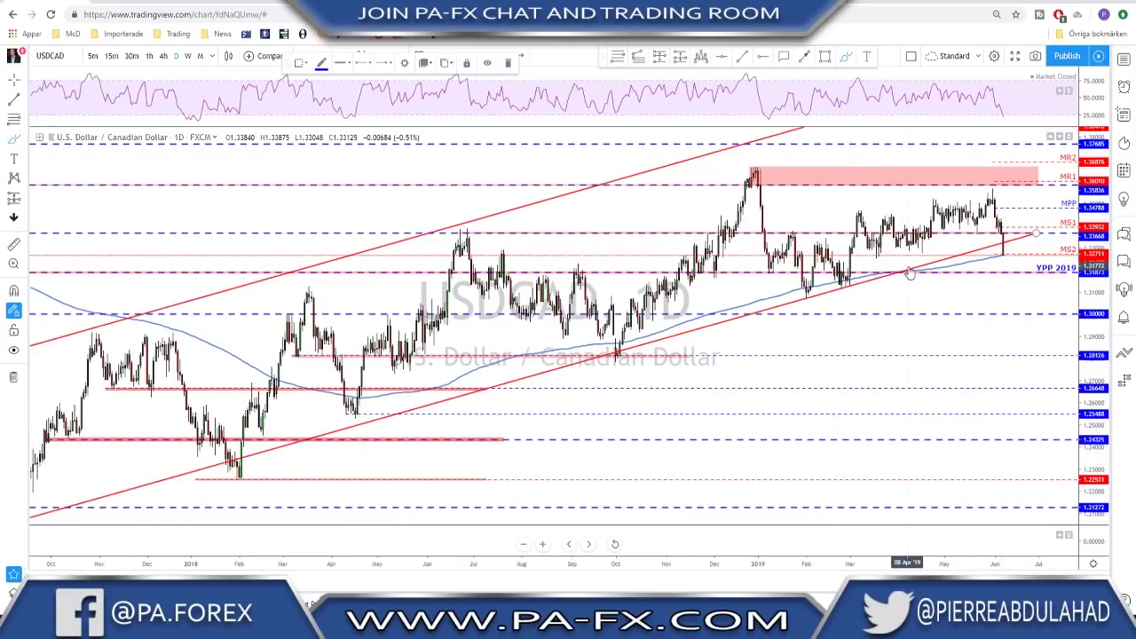
scroll(909, 273, up, 4)
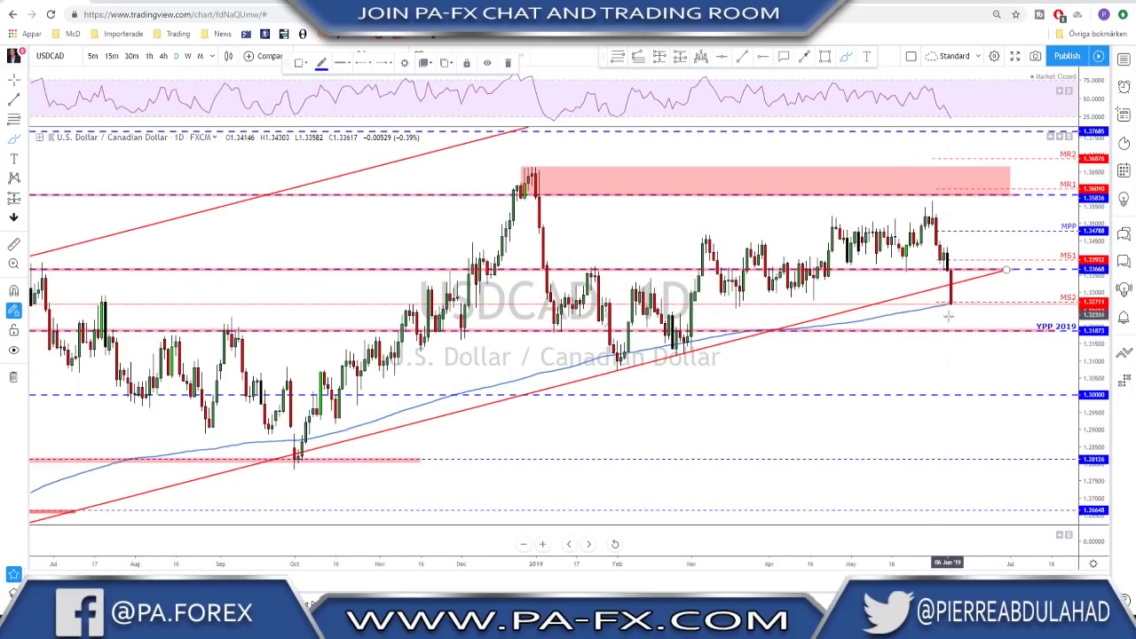
click(823, 59)
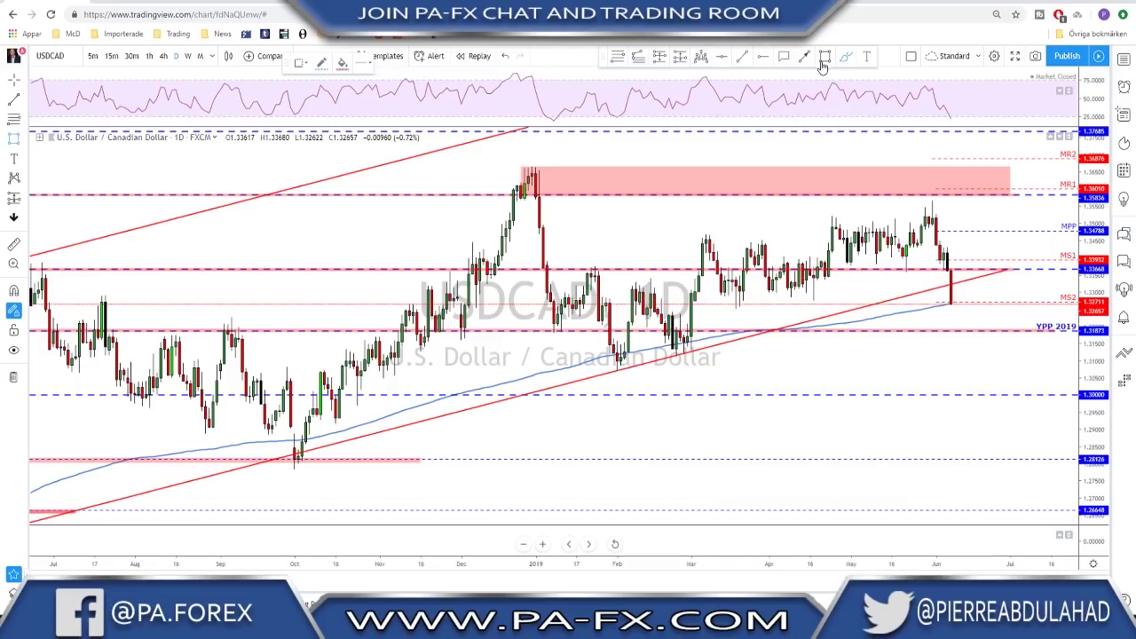
drag(729, 300, 1035, 307)
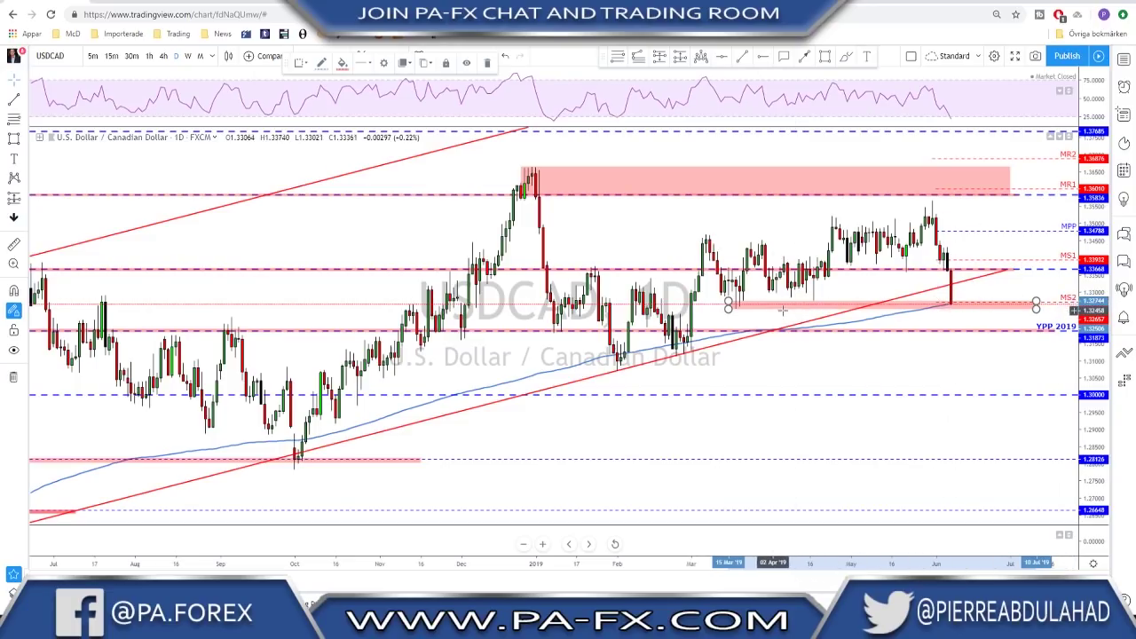
scroll(761, 313, down, 2)
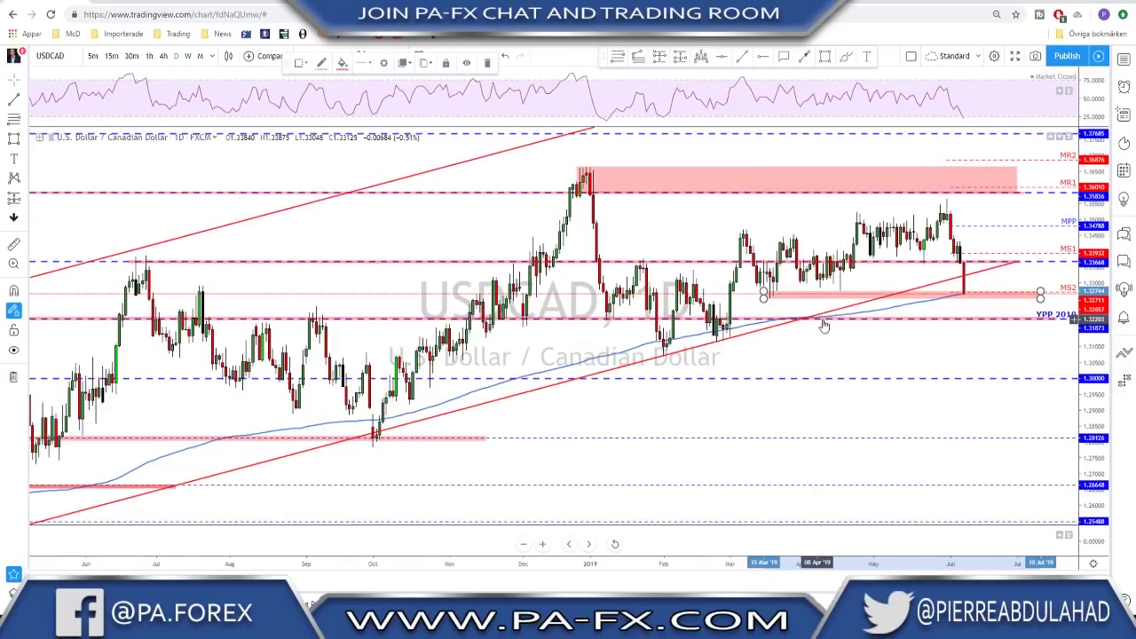
right_click(968, 345)
click(1007, 371)
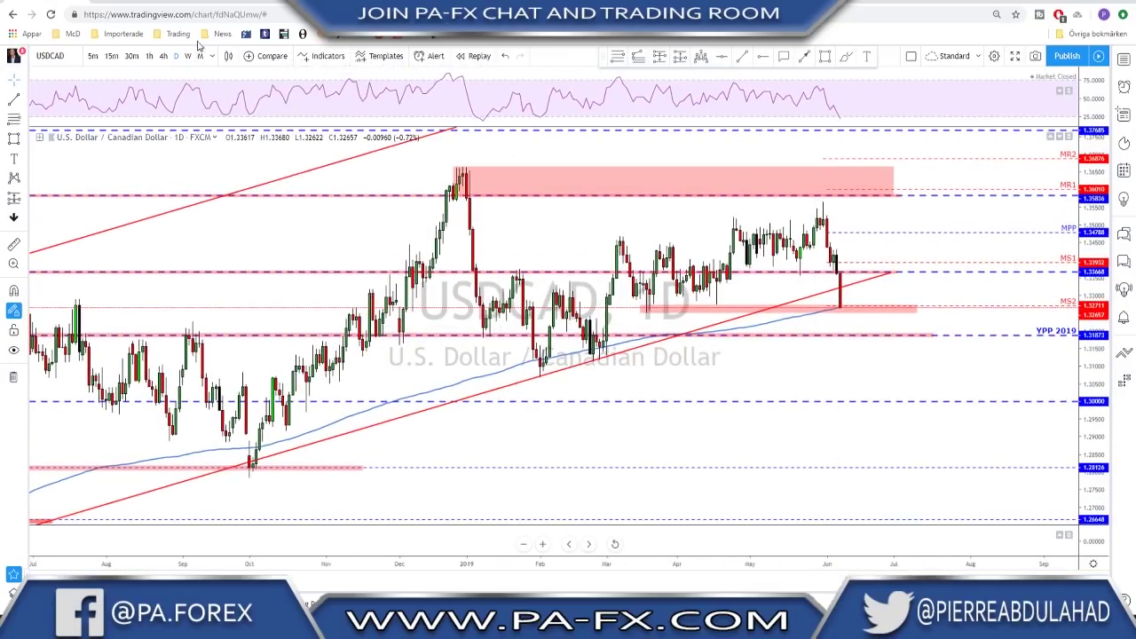
Switch USDCAD to the 4-hour chart and show the price action from late February to June 2019
click(163, 56)
scroll(957, 230, up, 4)
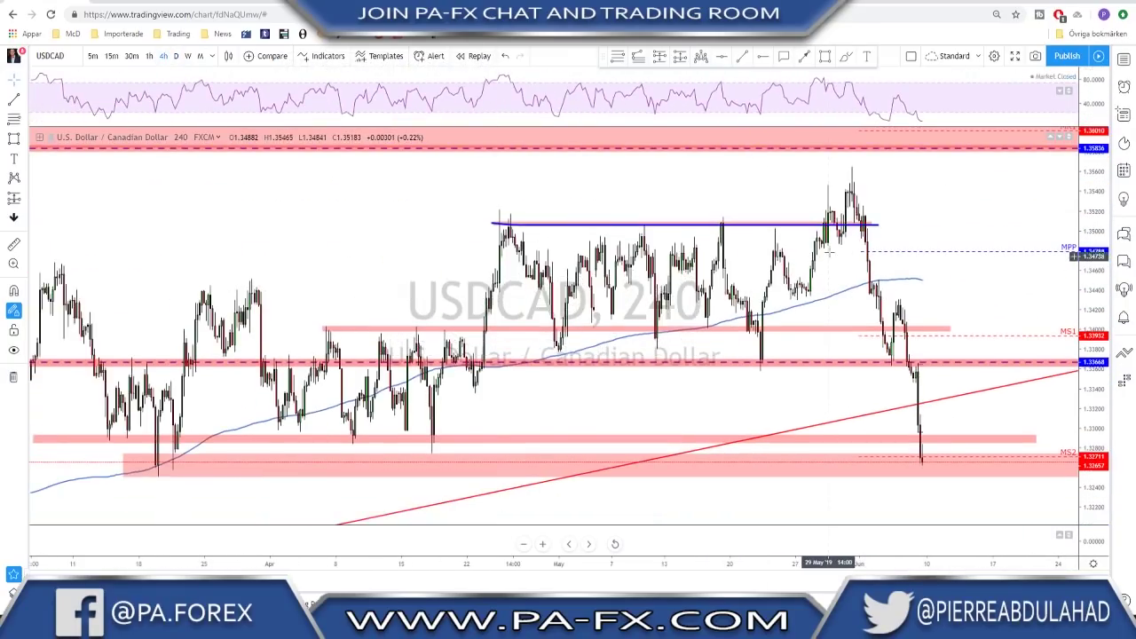
drag(937, 198, 859, 309)
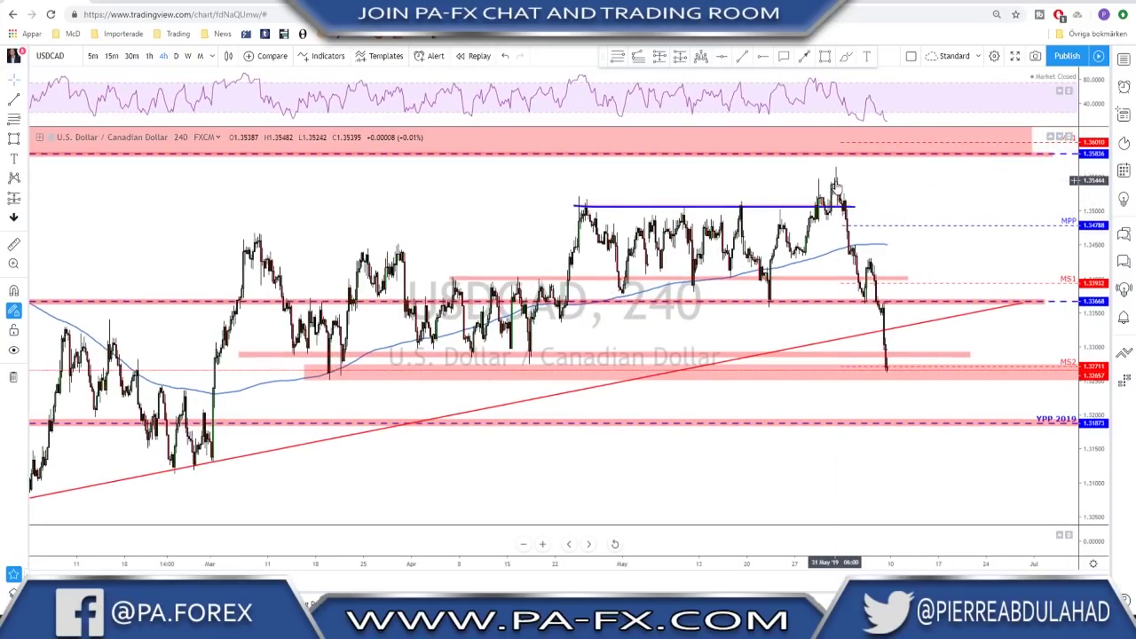
Brush a rebound to the 1.33668 level, a line along that level and a renewed fall to about 1.33, then undo the strokes
click(845, 58)
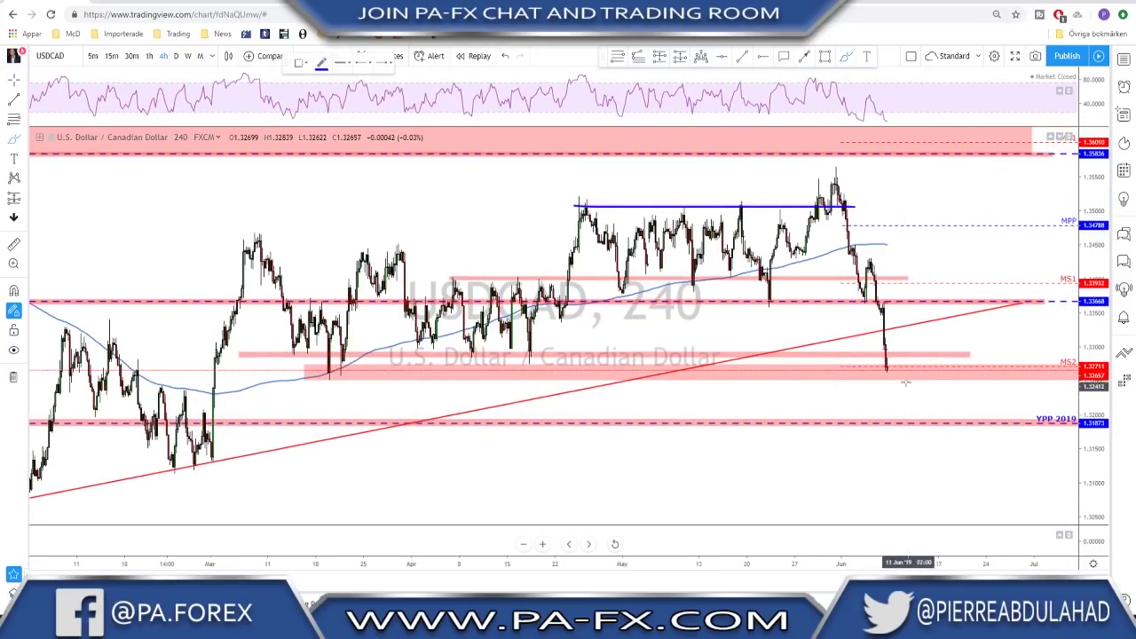
mouse_move(896, 342)
mouse_down()
mouse_move(946, 306)
mouse_move(976, 354)
mouse_up()
mouse_move(747, 298)
mouse_down()
mouse_move(979, 297)
mouse_move(963, 333)
mouse_move(977, 355)
mouse_move(984, 339)
mouse_up()
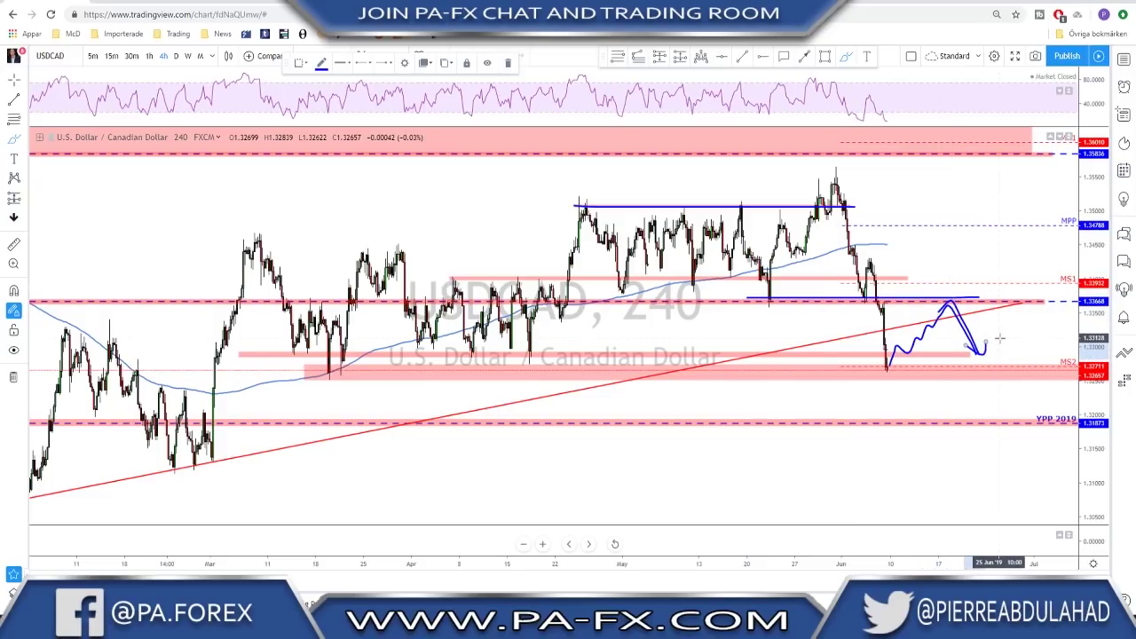
key(ctrl+z)
key(ctrl+z)
key(ctrl+z)
key(ctrl+z)
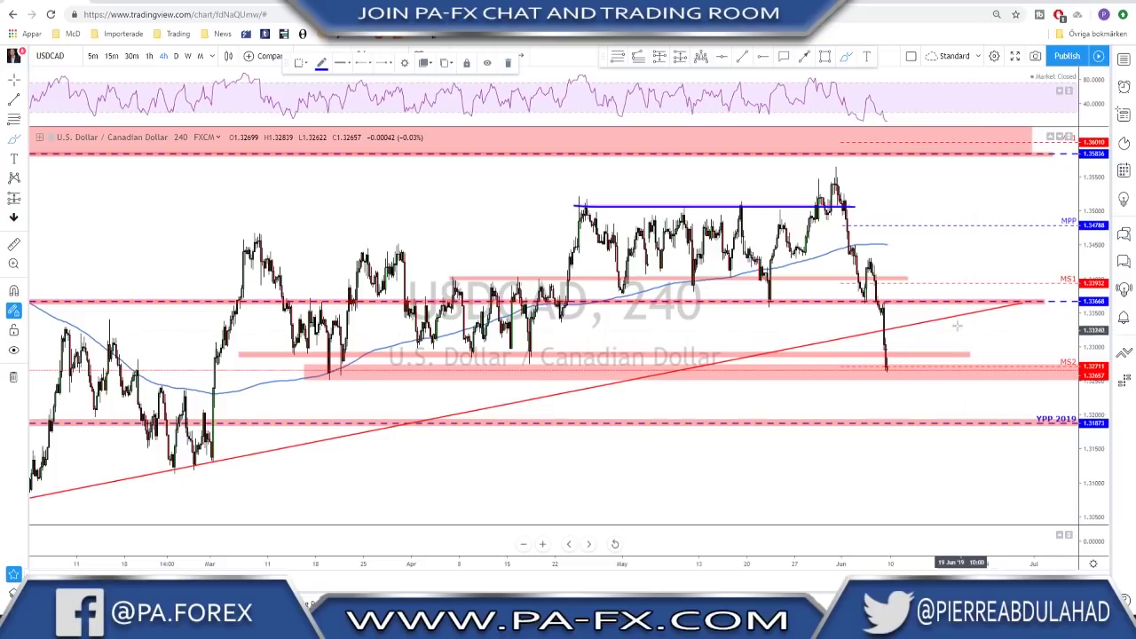
Brush a sideways zigzag below 1.33668 followed by a drop toward the 1.31873 level, and undo it
scroll(918, 341, down, 3)
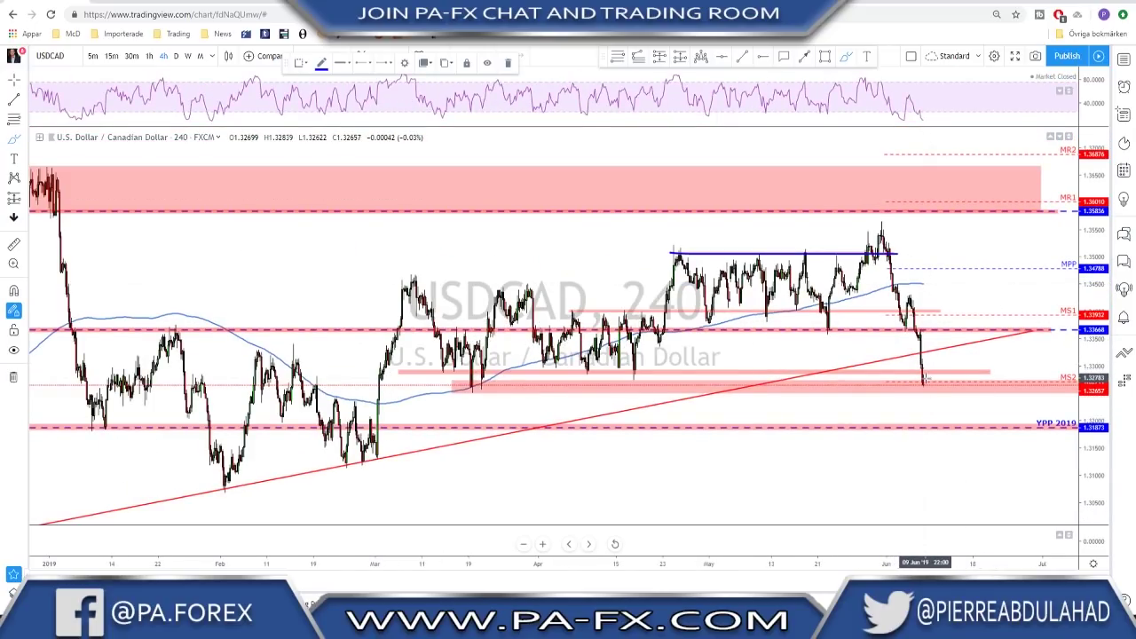
mouse_move(925, 371)
mouse_down()
mouse_move(964, 366)
mouse_move(976, 338)
mouse_move(987, 414)
mouse_up()
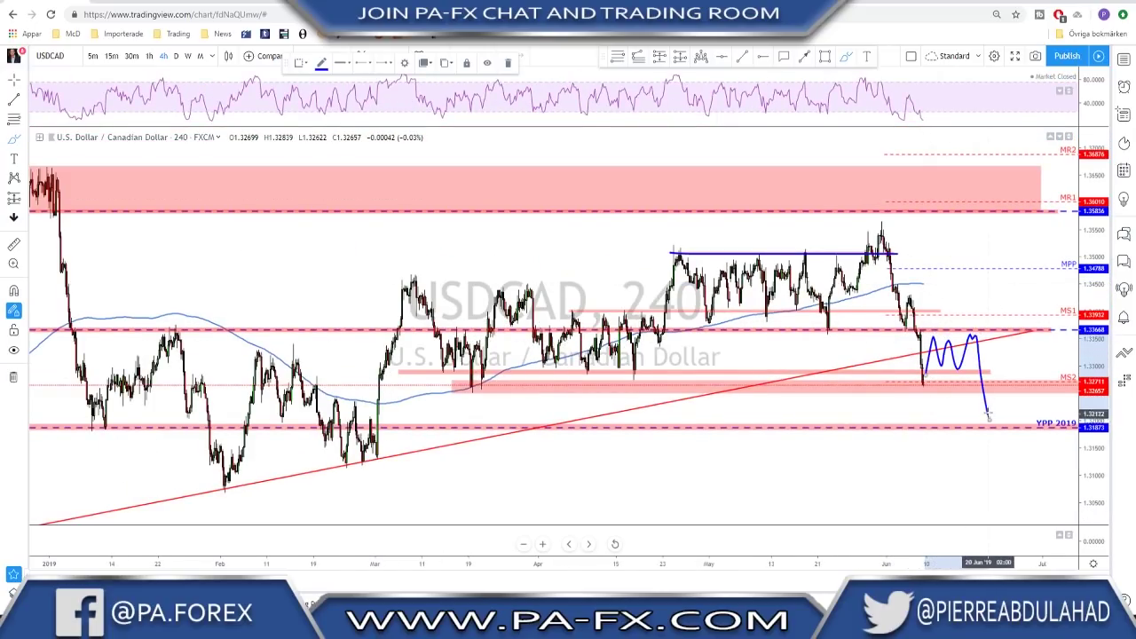
key(ctrl+z)
scroll(988, 411, up, 1)
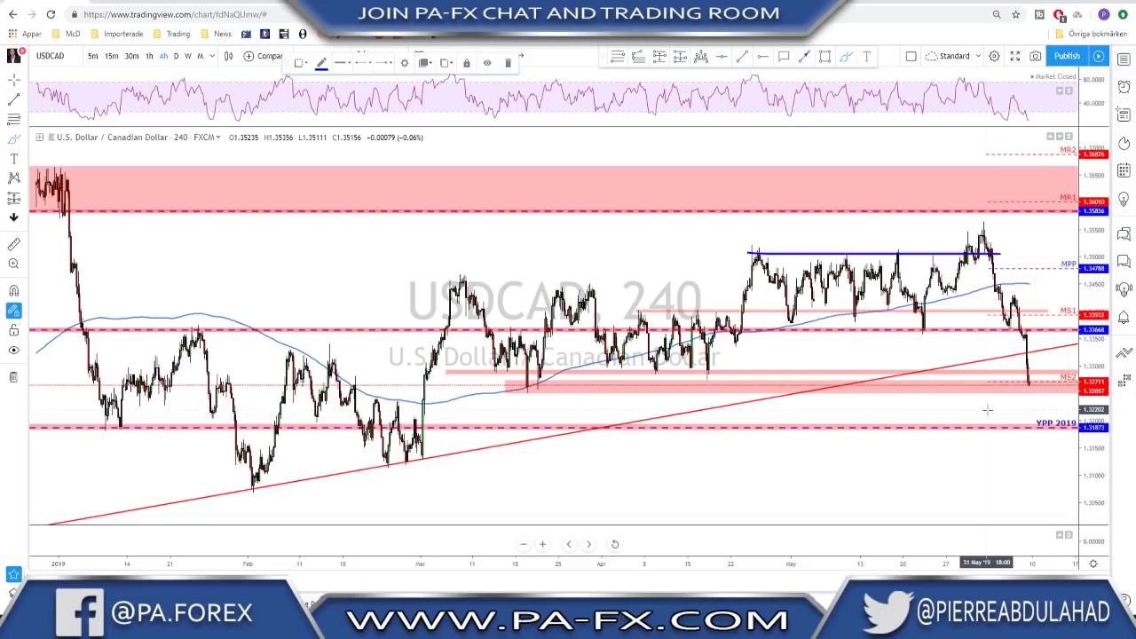
Switch to AUDUSD and show its daily chart from September 2018 to June 2019
key(Down)
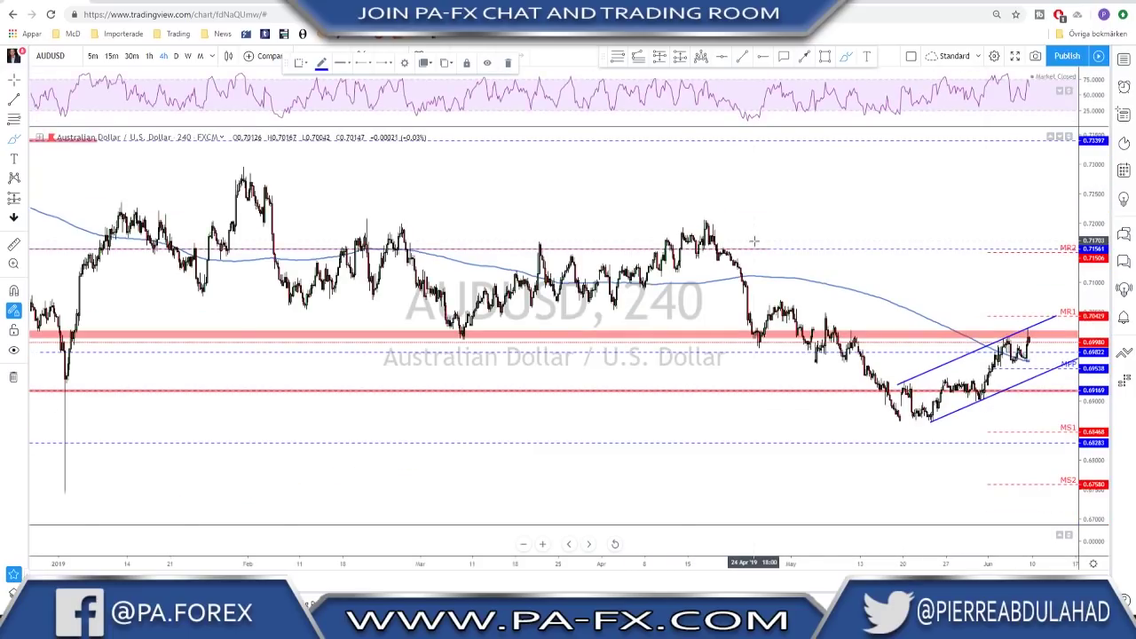
scroll(754, 241, up, 2)
scroll(772, 252, up, 1)
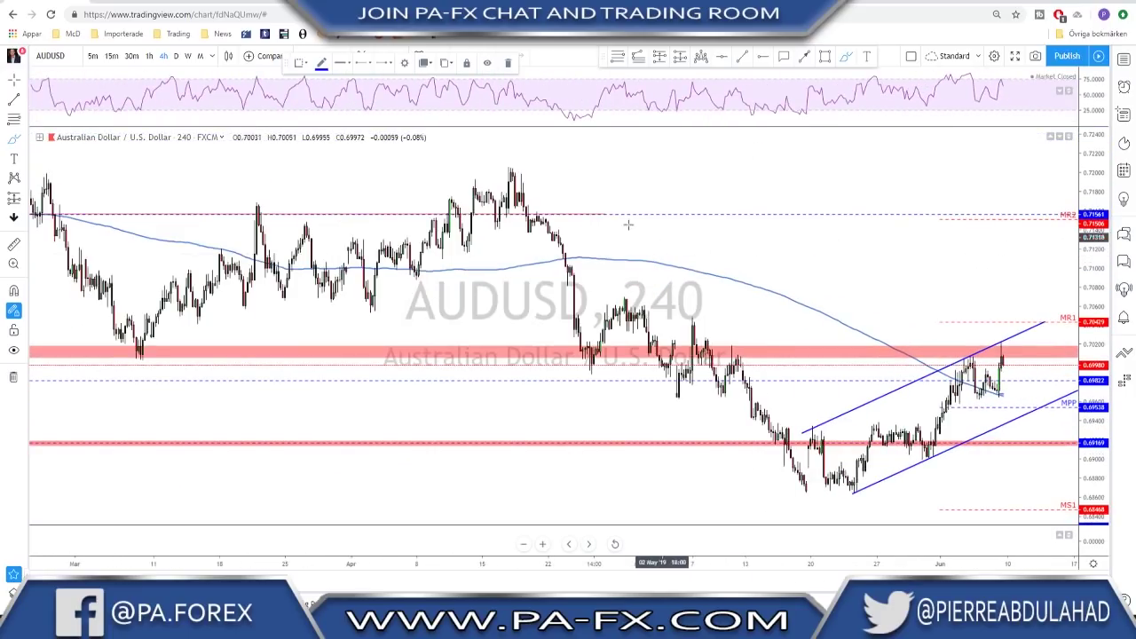
click(178, 56)
scroll(507, 347, up, 2)
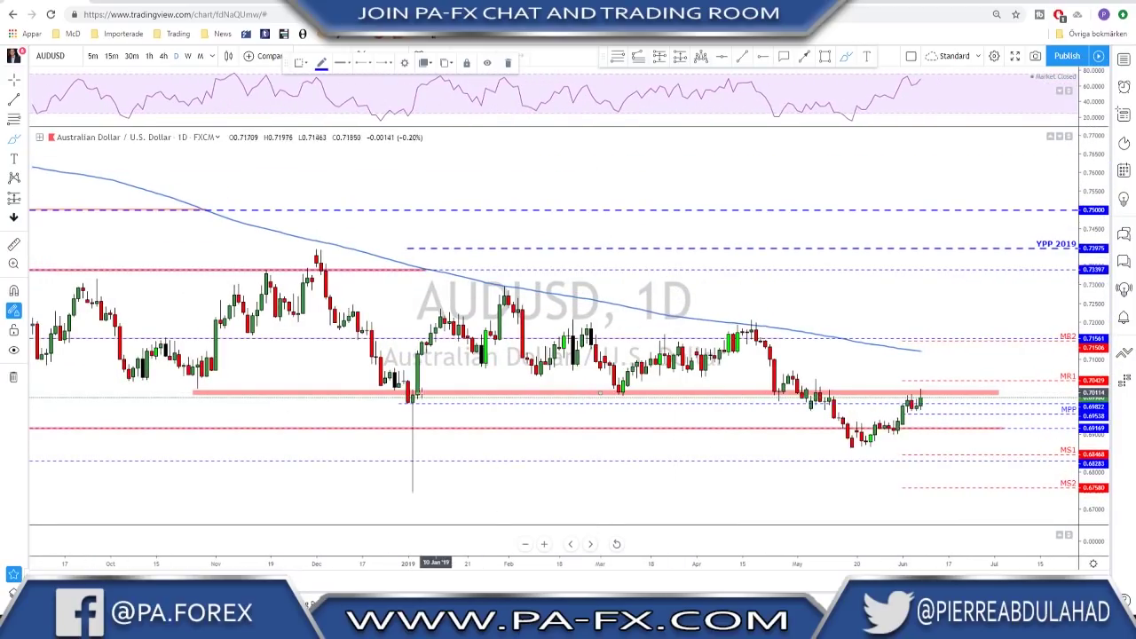
Brush a line along the red 0.70114 zone from January to June 2019 and delete it
click(383, 392)
drag(596, 392, 958, 387)
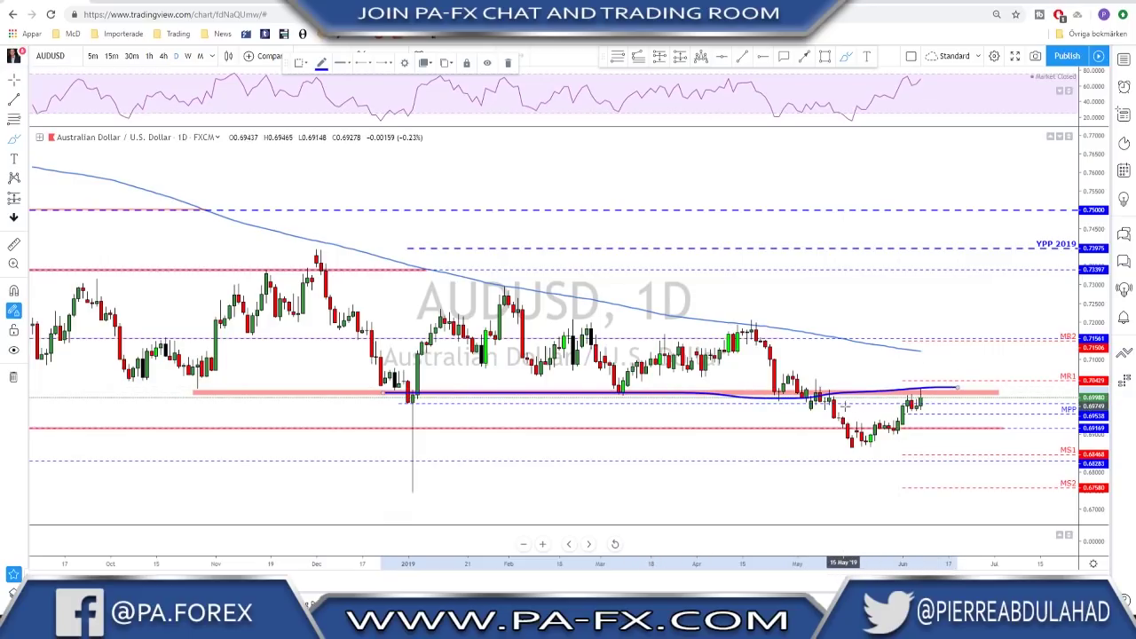
key(Delete)
Brush the AUDUSD rise from the May 2019 low and enclose it with lower and upper rising channel lines
scroll(857, 433, up, 4)
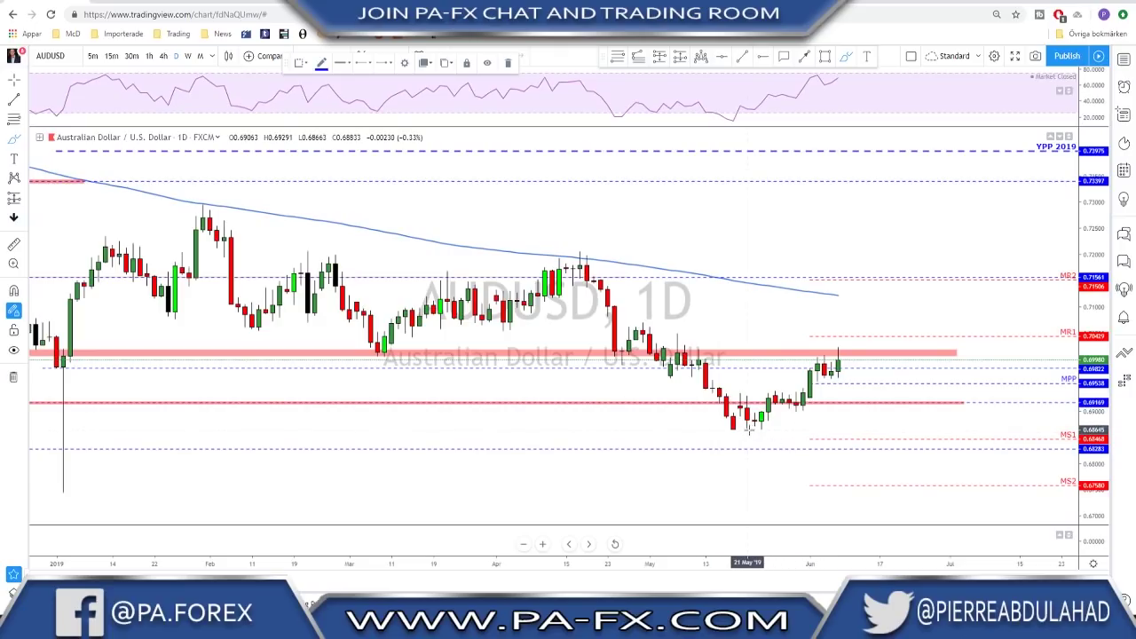
mouse_move(739, 435)
mouse_down()
mouse_move(761, 397)
mouse_move(803, 409)
mouse_up()
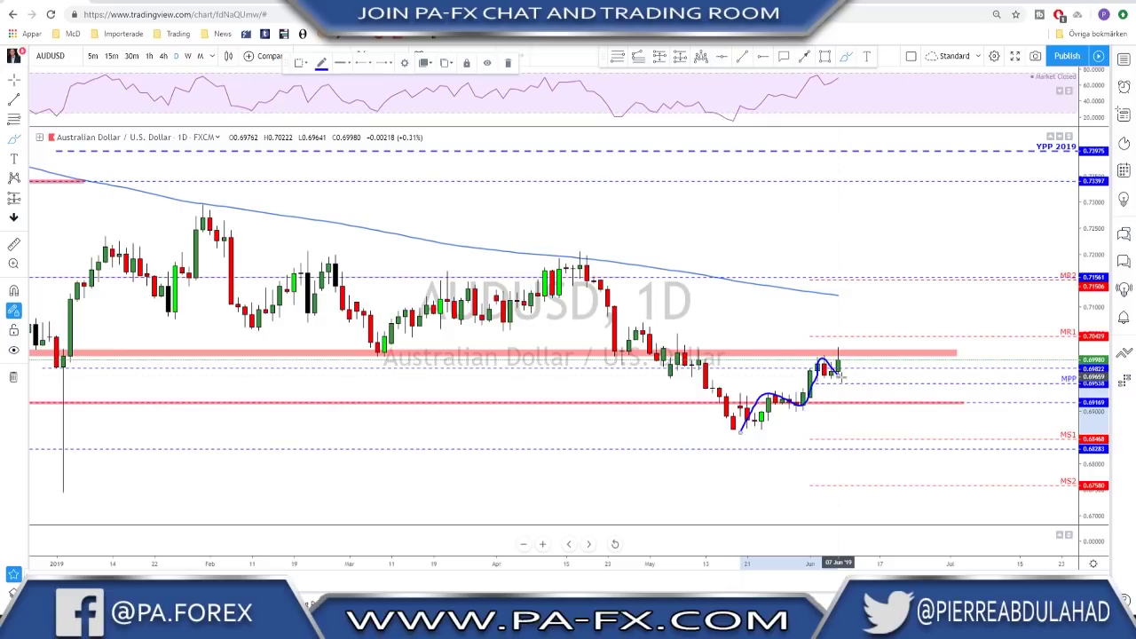
drag(748, 437, 879, 358)
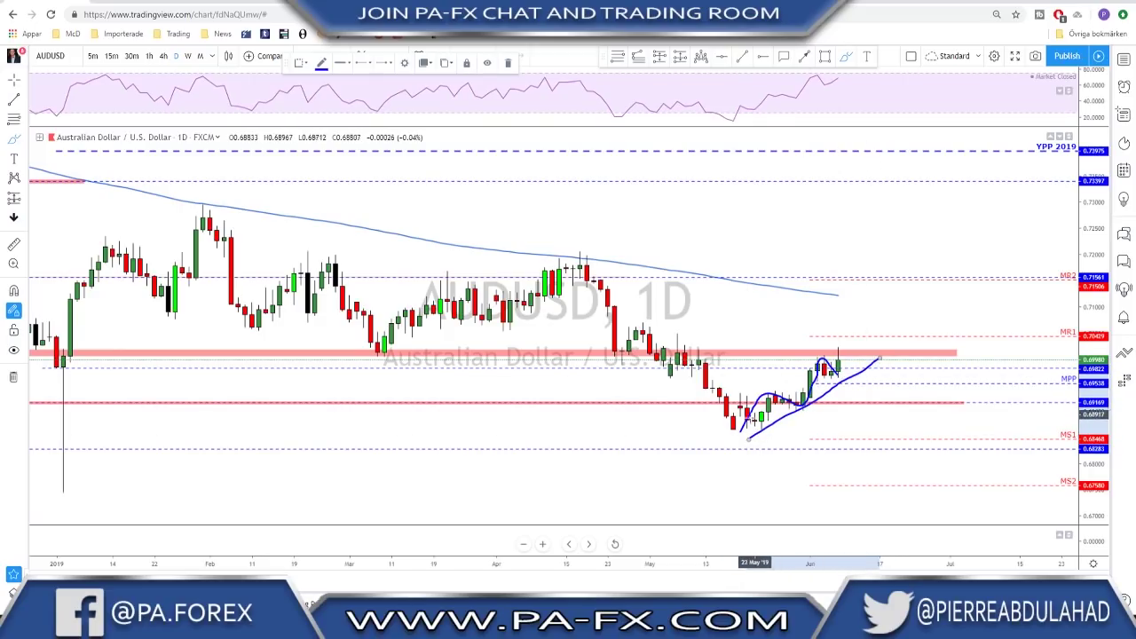
drag(720, 419, 834, 343)
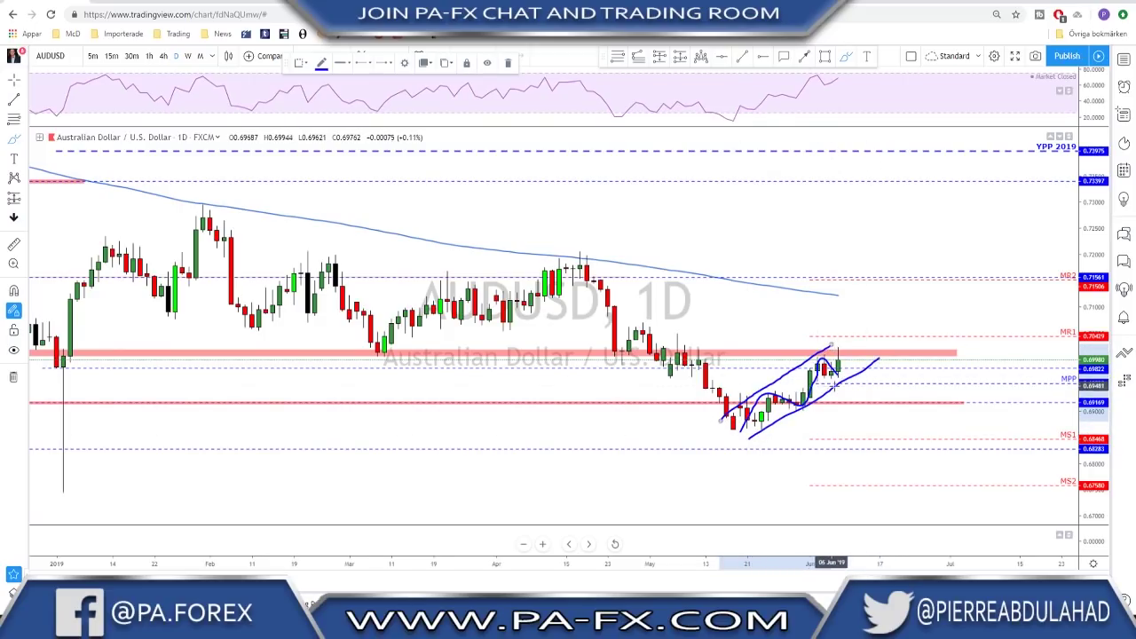
Brush the February–May 2019 swings down to the May low plus a projected drop to MS1 at 0.68468, and undo them
scroll(834, 384, down, 4)
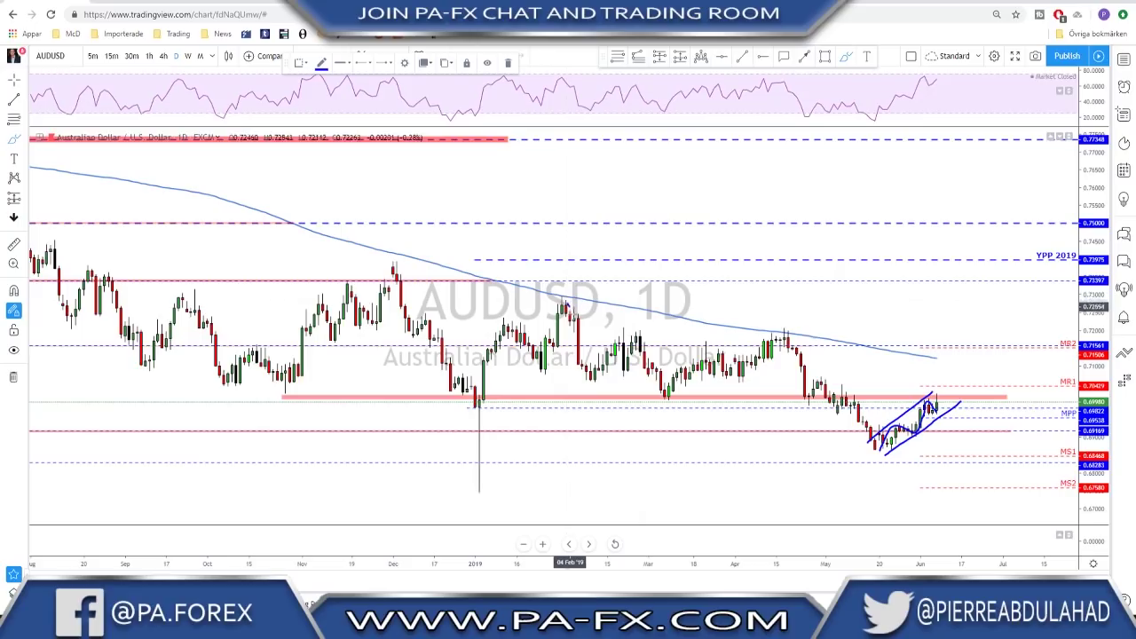
mouse_move(561, 303)
mouse_down()
mouse_move(591, 378)
mouse_move(627, 331)
mouse_move(670, 396)
mouse_move(768, 347)
mouse_move(815, 402)
mouse_up()
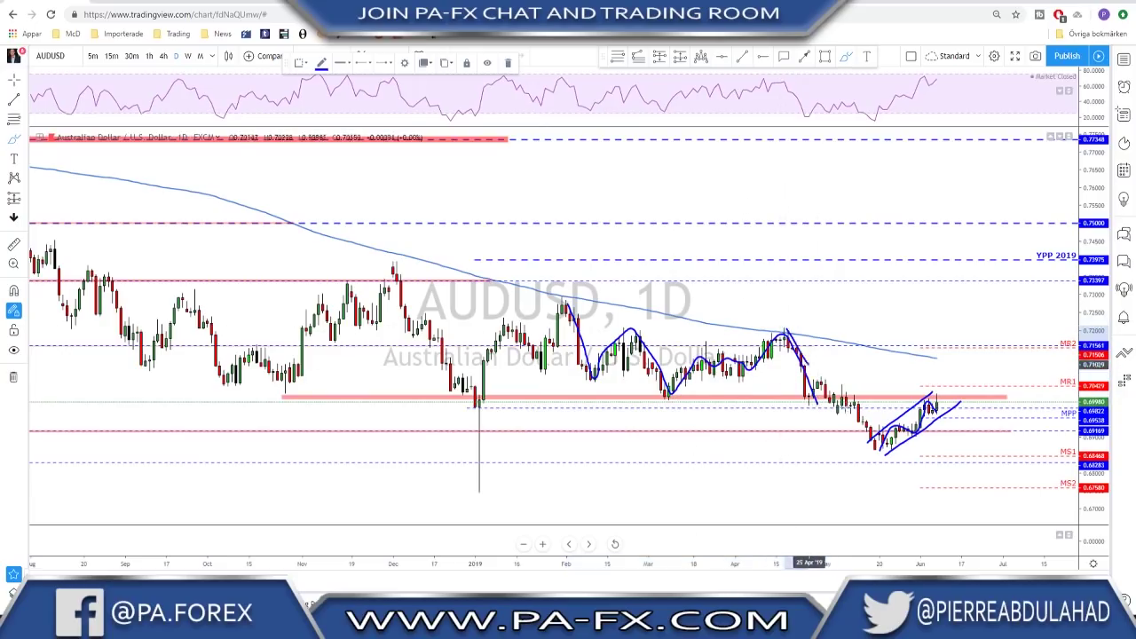
drag(785, 330, 877, 448)
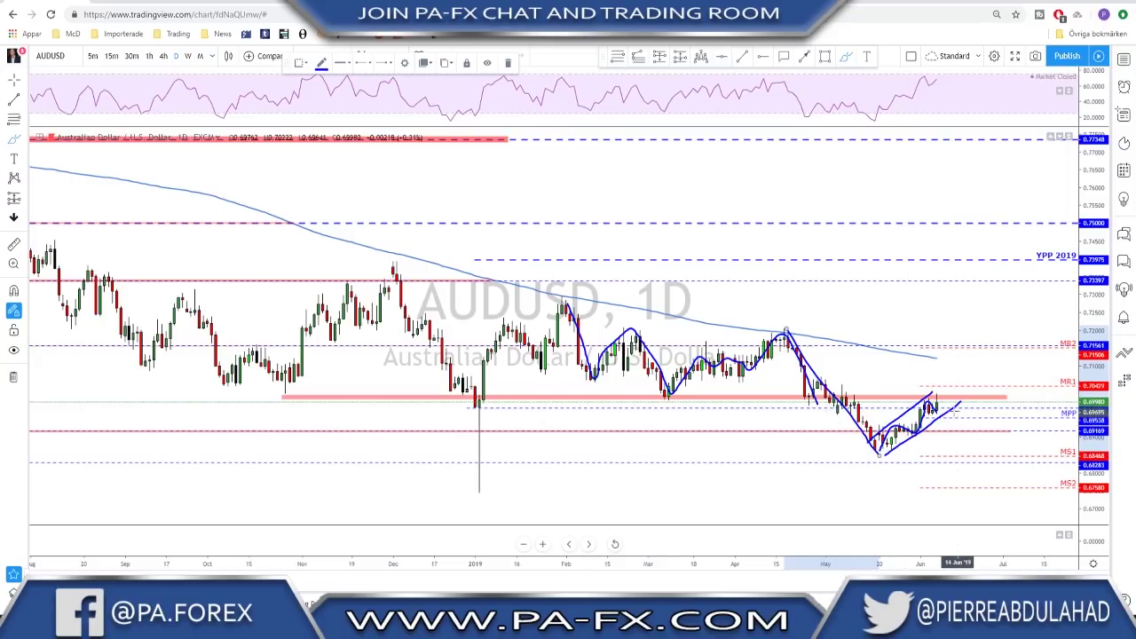
drag(935, 401, 967, 456)
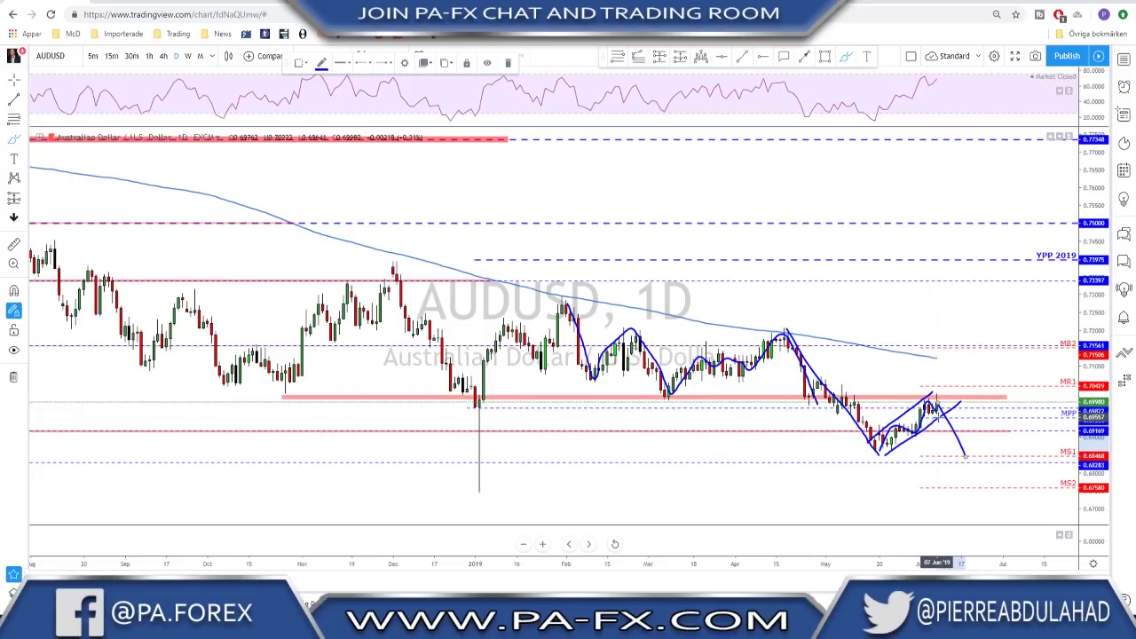
key(ctrl+z)
key(ctrl+z)
key(ctrl+z)
Undo the brushed rise and its channel lines around the May–June 2019 AUDUSD candles
scroll(911, 433, up, 3)
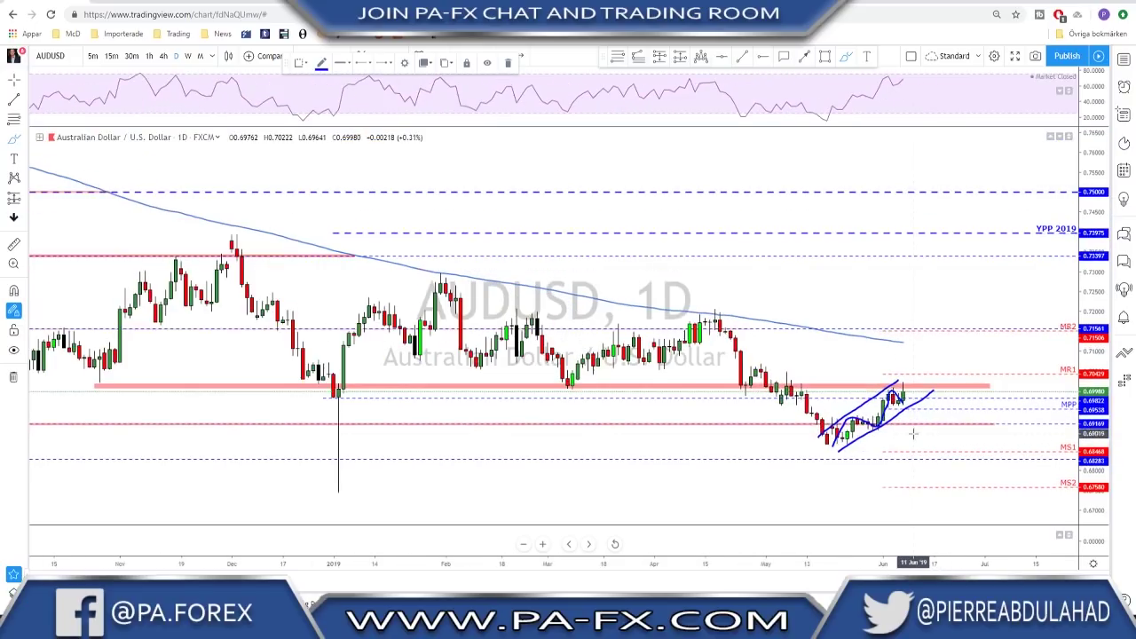
scroll(876, 397, up, 1)
scroll(873, 396, down, 1)
scroll(859, 387, up, 2)
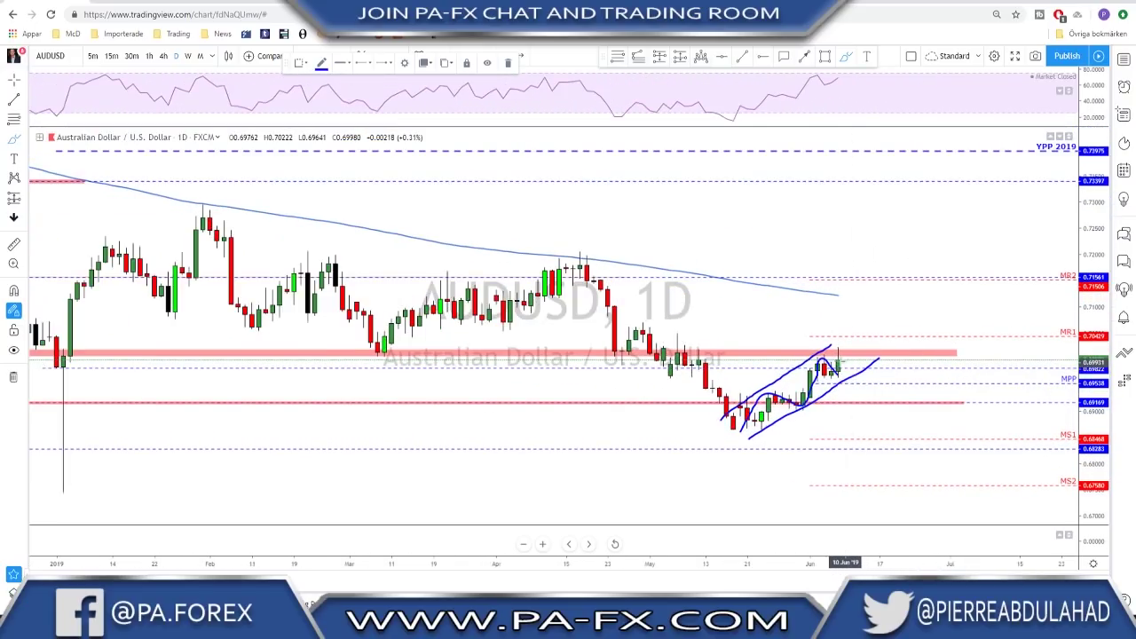
key(ctrl+z)
key(ctrl+z)
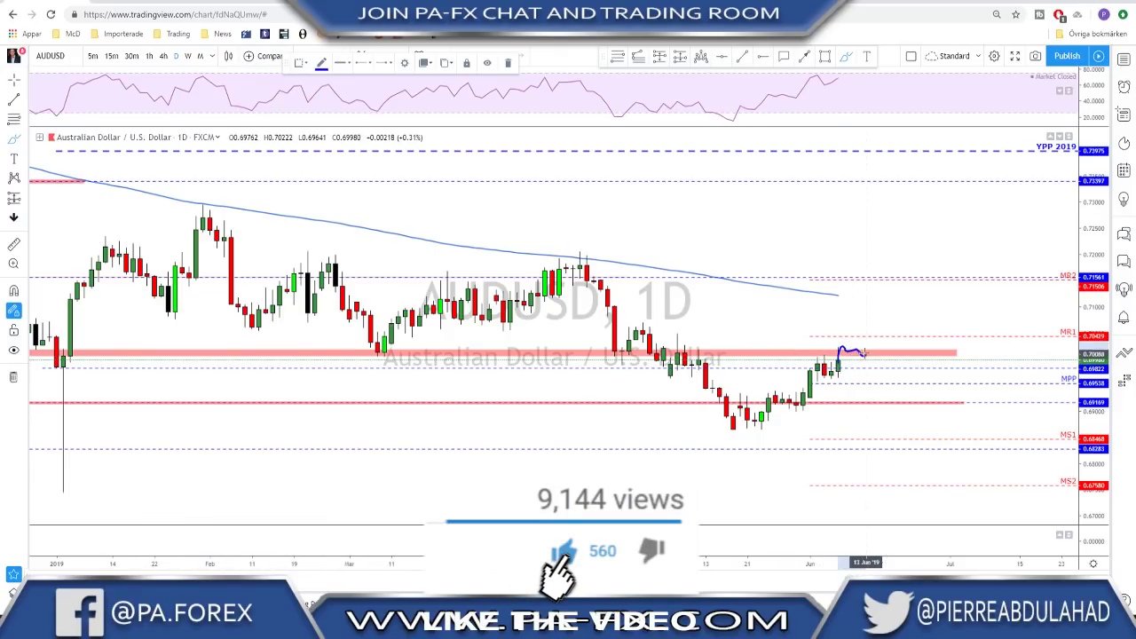
Brush a projected AUDUSD rise from the red zone, circle the moving average near 0.711, and undo both strokes
mouse_move(865, 353)
mouse_down()
mouse_move(866, 286)
mouse_move(830, 303)
mouse_move(853, 286)
mouse_up()
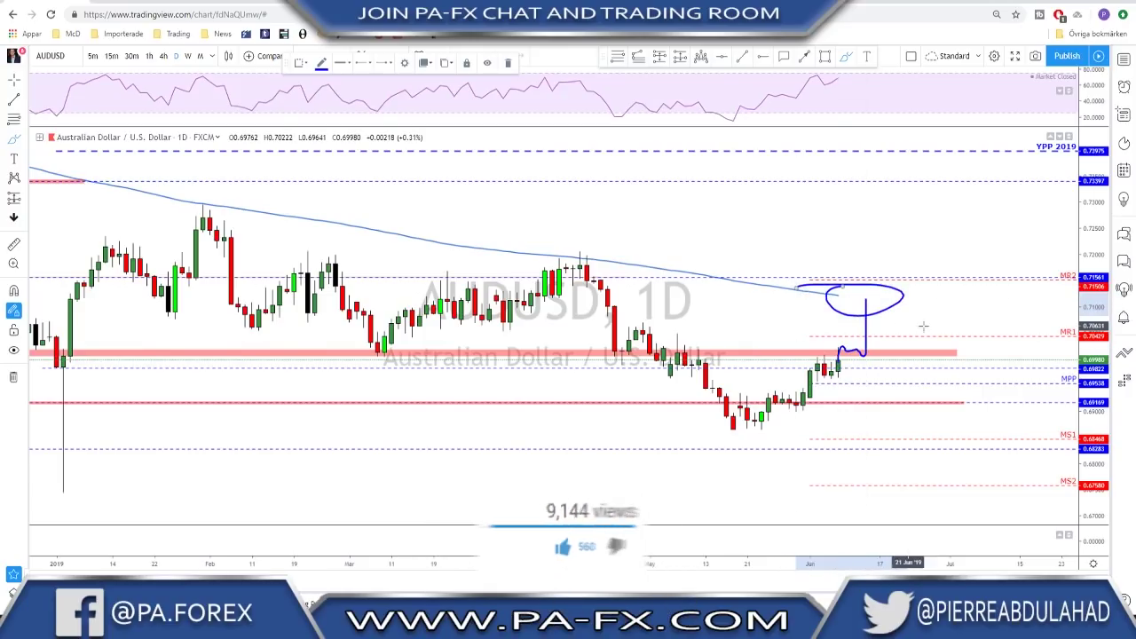
key(ctrl+z)
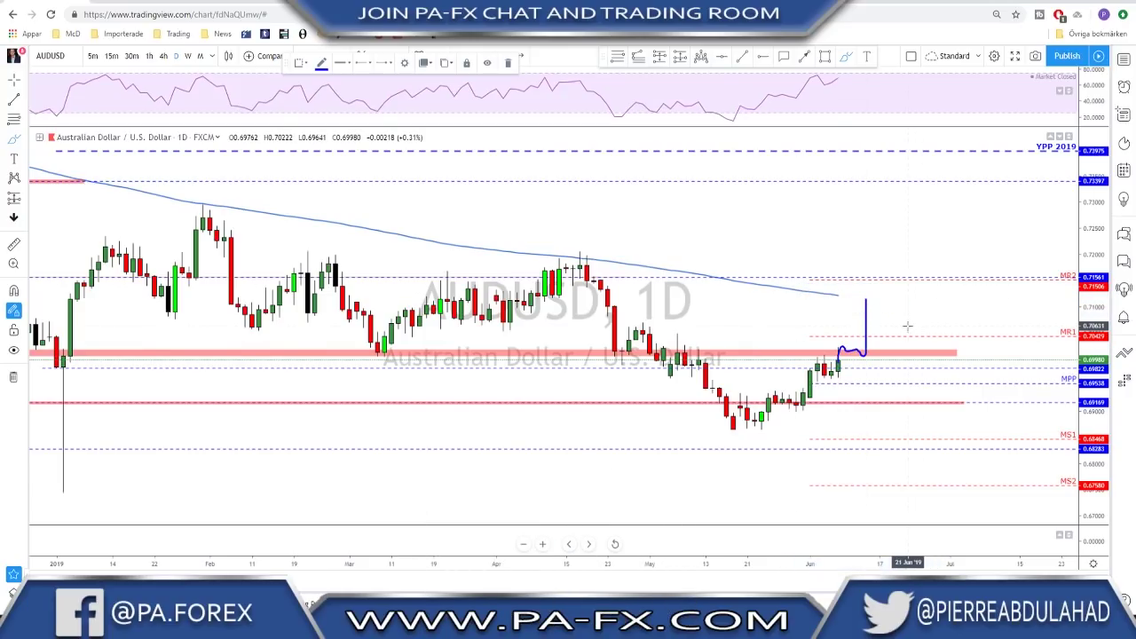
key(ctrl+z)
Draw a descending trend line from the December 2018 AUDUSD high across the April 2019 high to about July 2019
scroll(802, 322, down, 5)
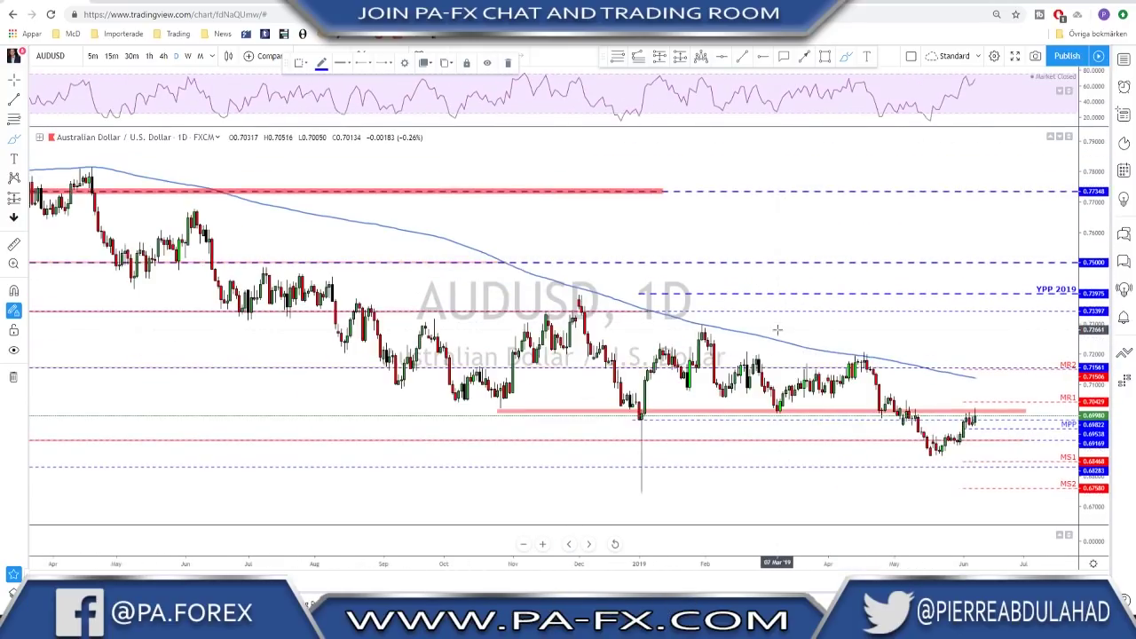
click(742, 56)
click(572, 294)
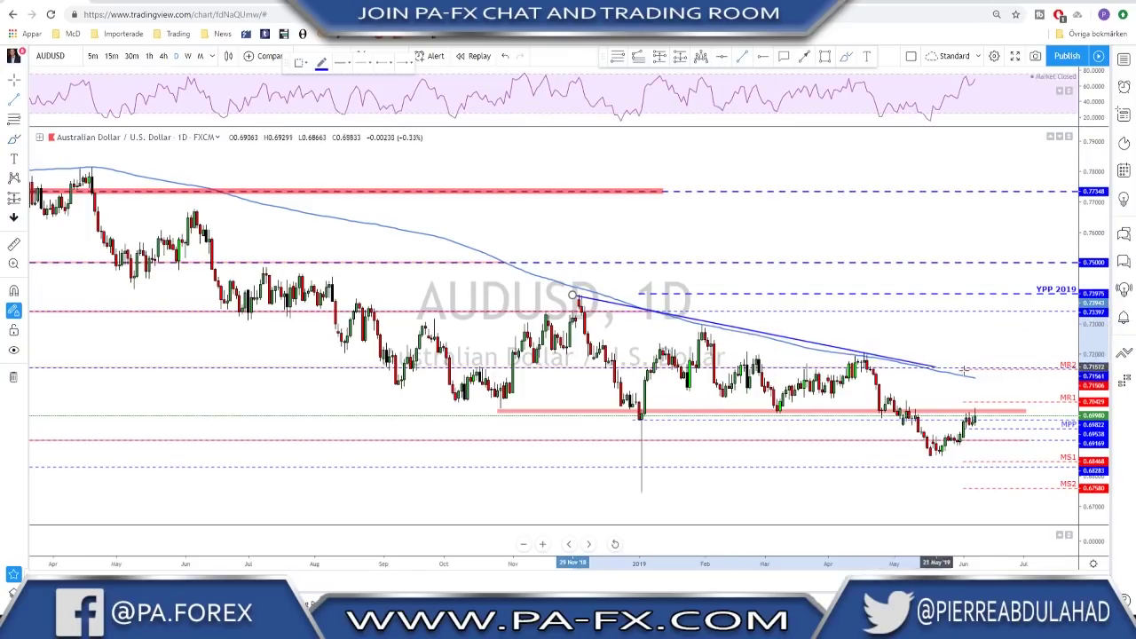
click(1023, 390)
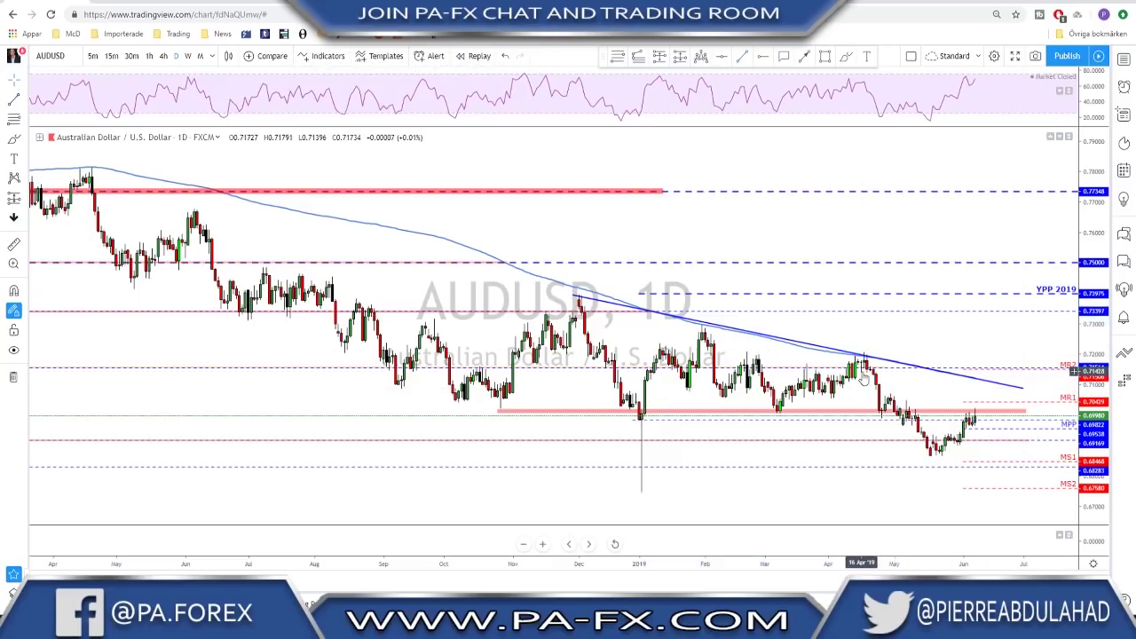
scroll(882, 363, up, 2)
scroll(907, 372, down, 2)
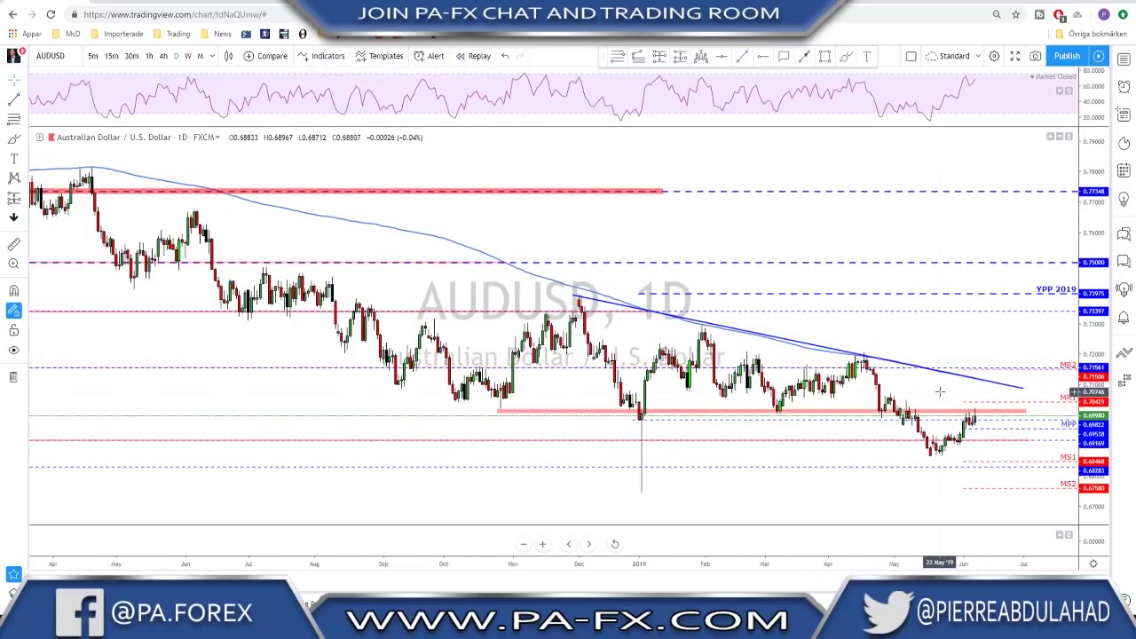
Draw a red arrow from the latest AUDUSD candle up to the trend line, start a second arrow downward, and remove both
right_click(937, 393)
drag(921, 393, 795, 382)
scroll(825, 375, down, 1)
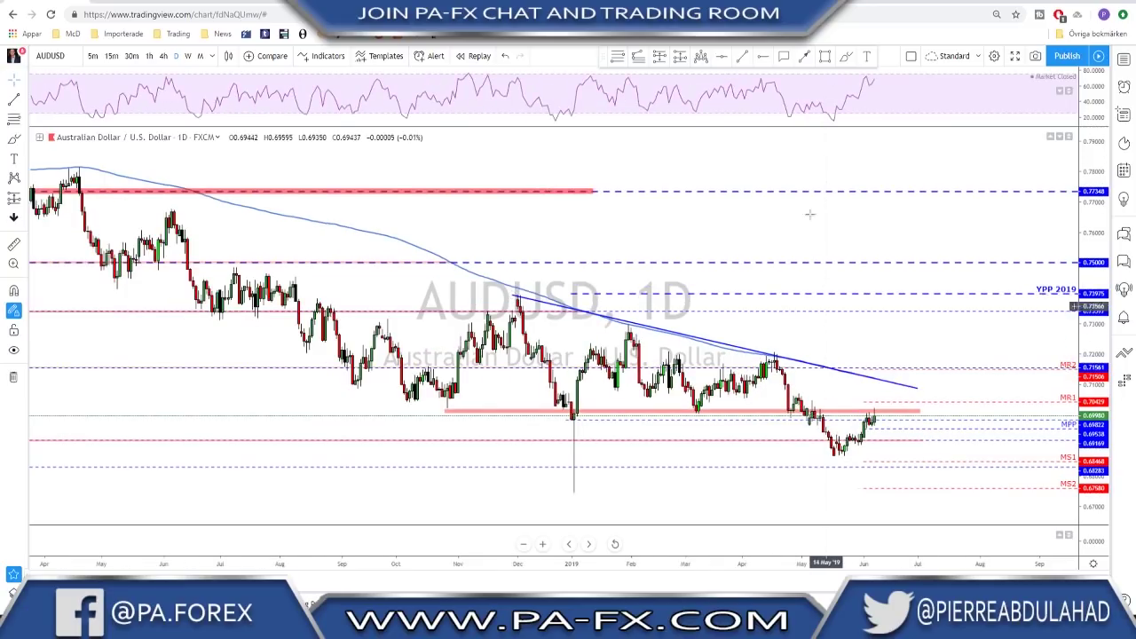
click(804, 57)
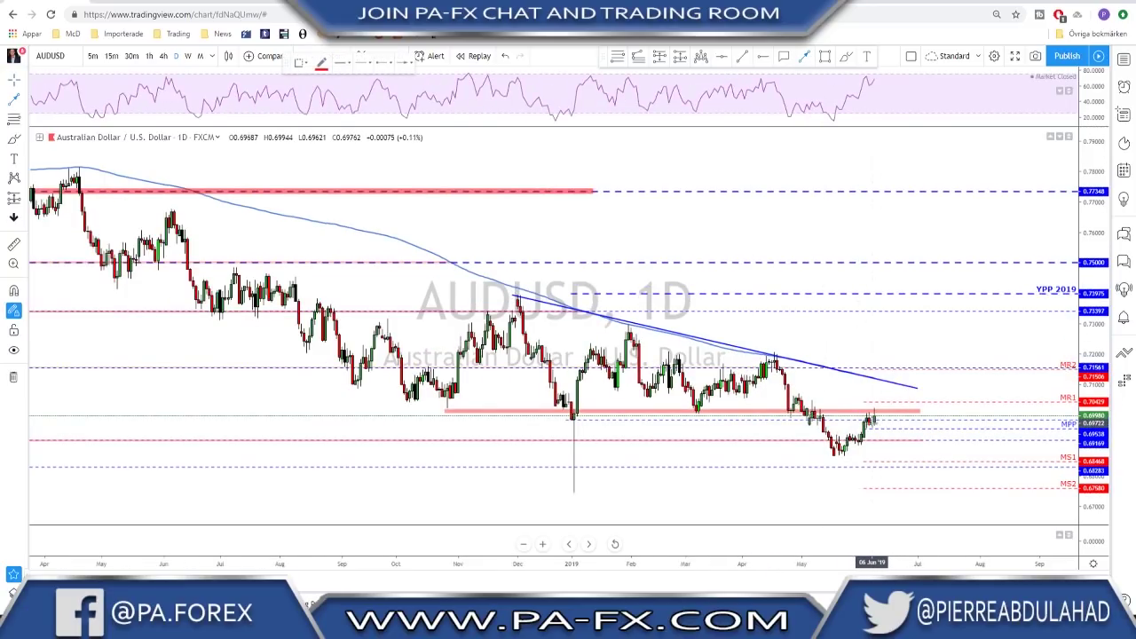
drag(873, 422, 881, 379)
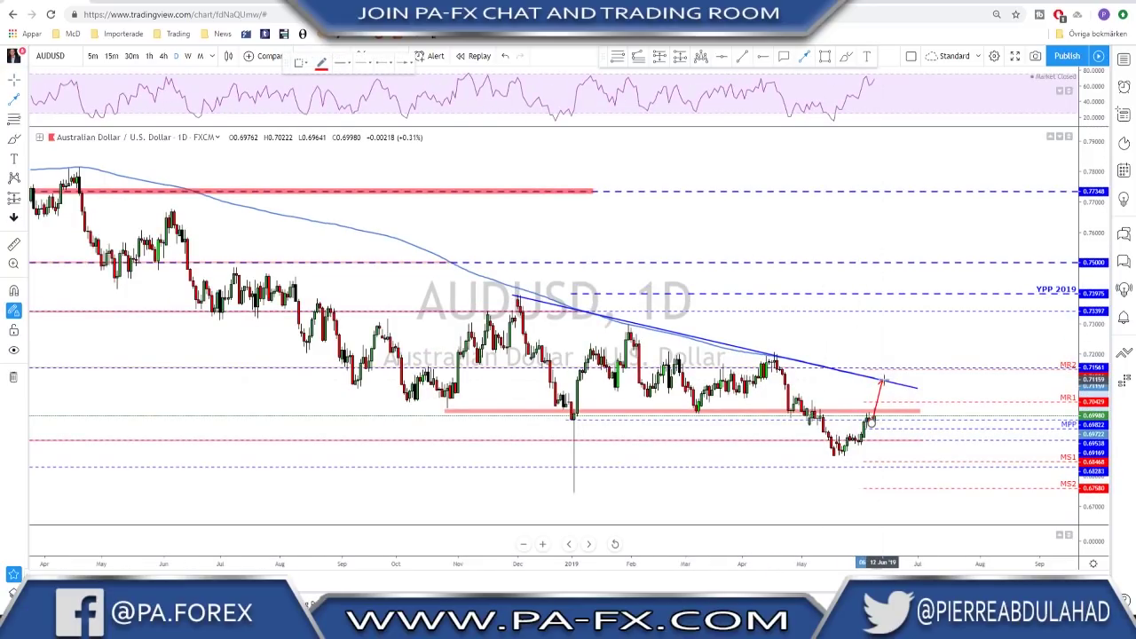
click(882, 380)
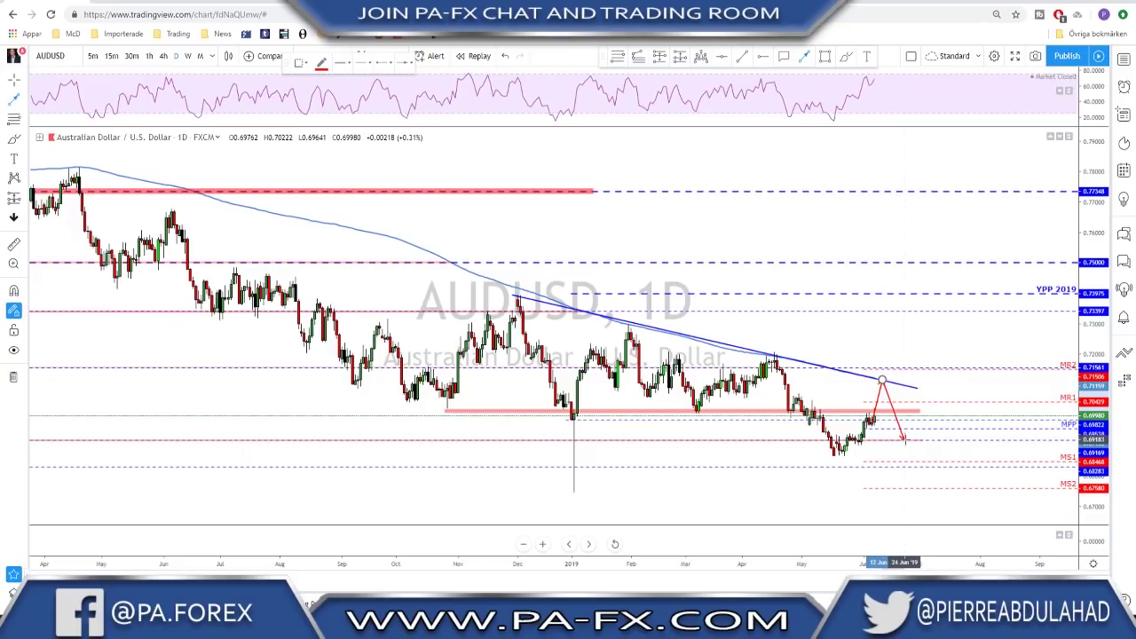
key(Escape)
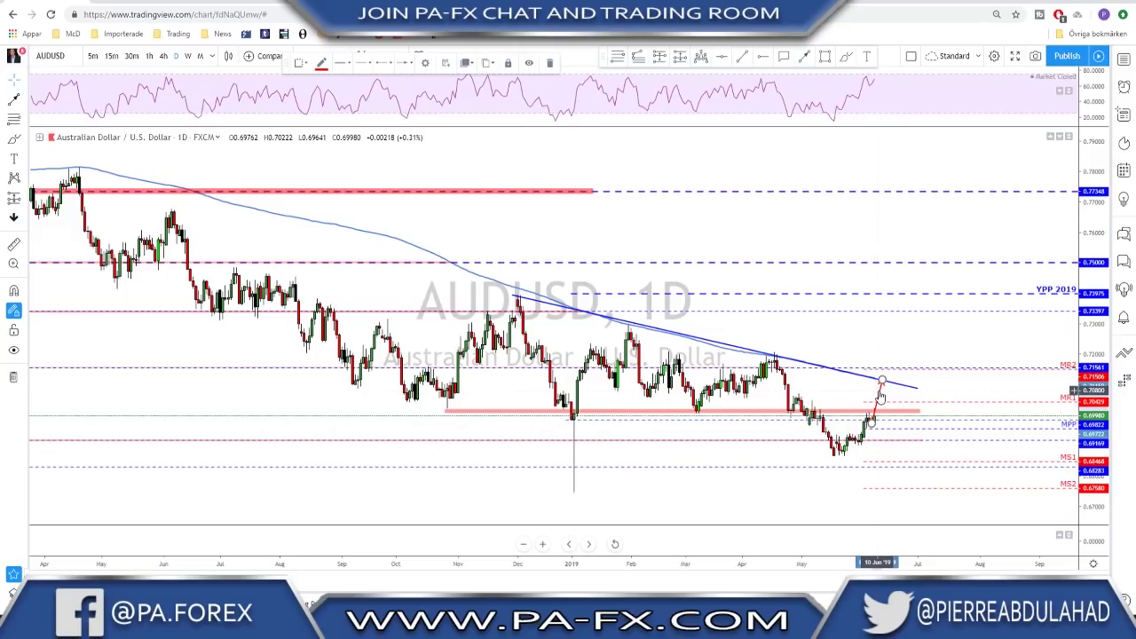
key(Delete)
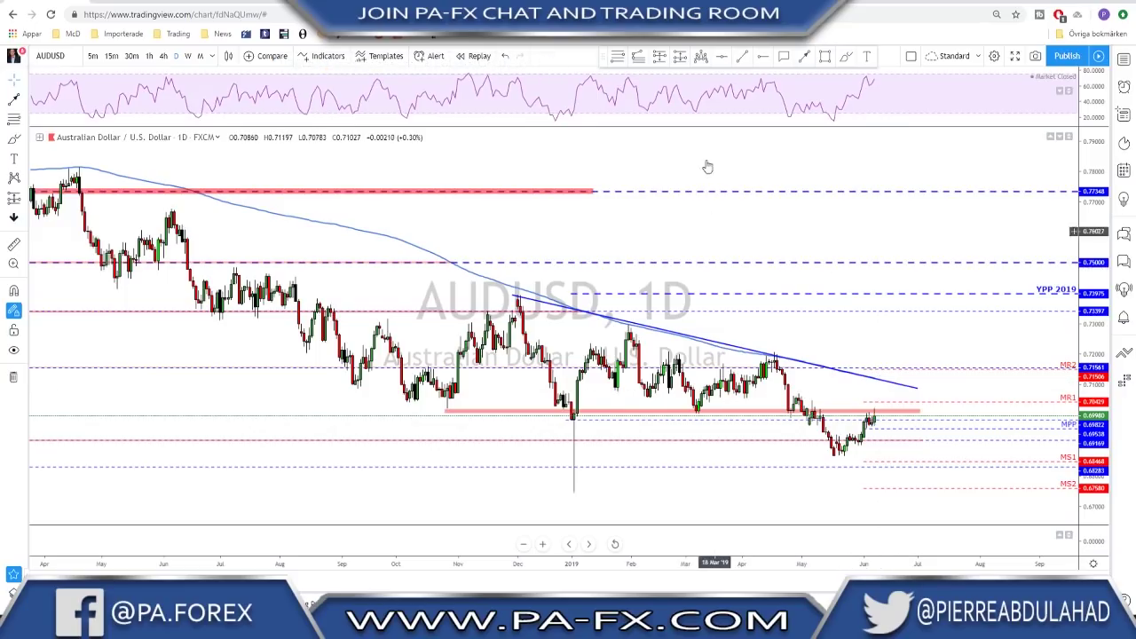
Brush the AUDUSD drop from the April 2019 high to the May low and its rebound, and underline the red zone near March–April
click(847, 57)
click(772, 356)
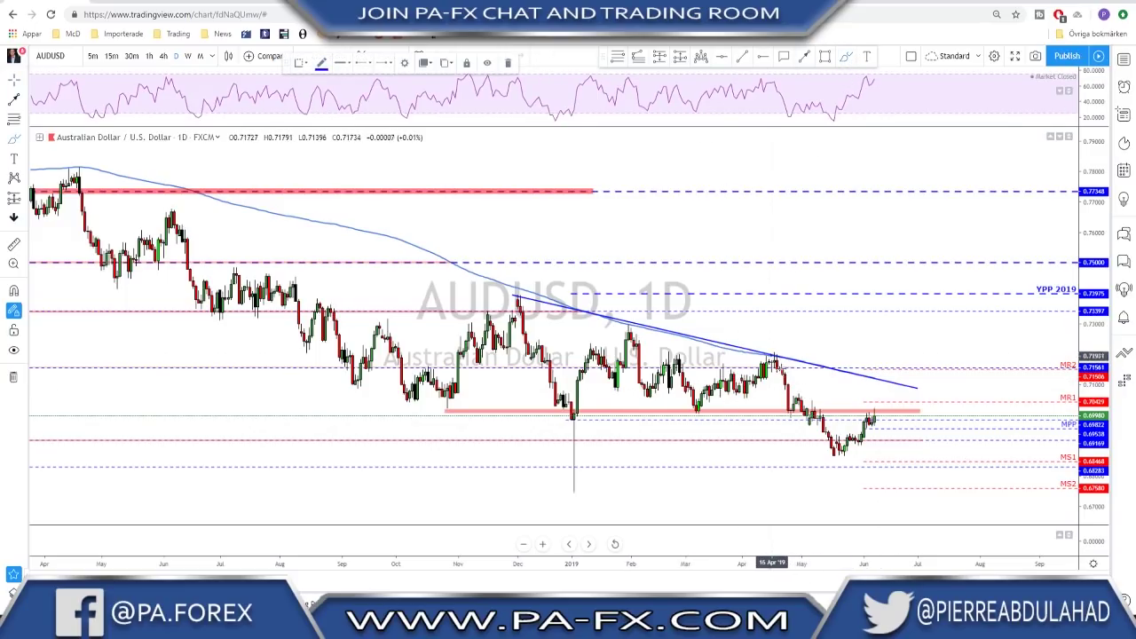
mouse_move(772, 355)
mouse_down()
mouse_move(836, 457)
mouse_move(874, 413)
mouse_up()
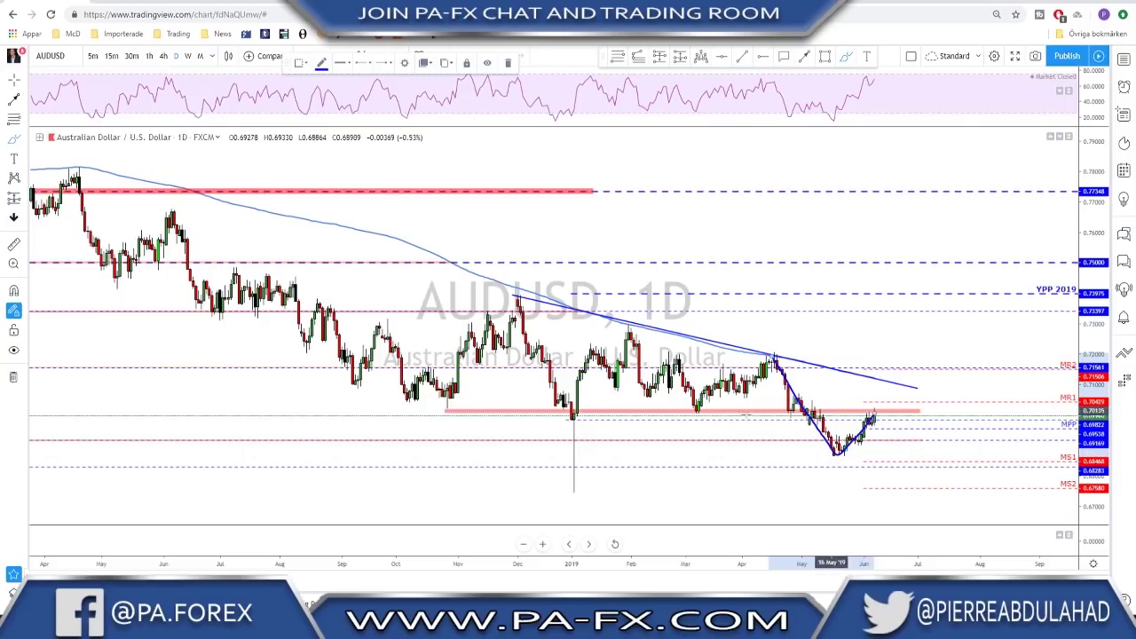
drag(674, 415, 791, 415)
click(791, 414)
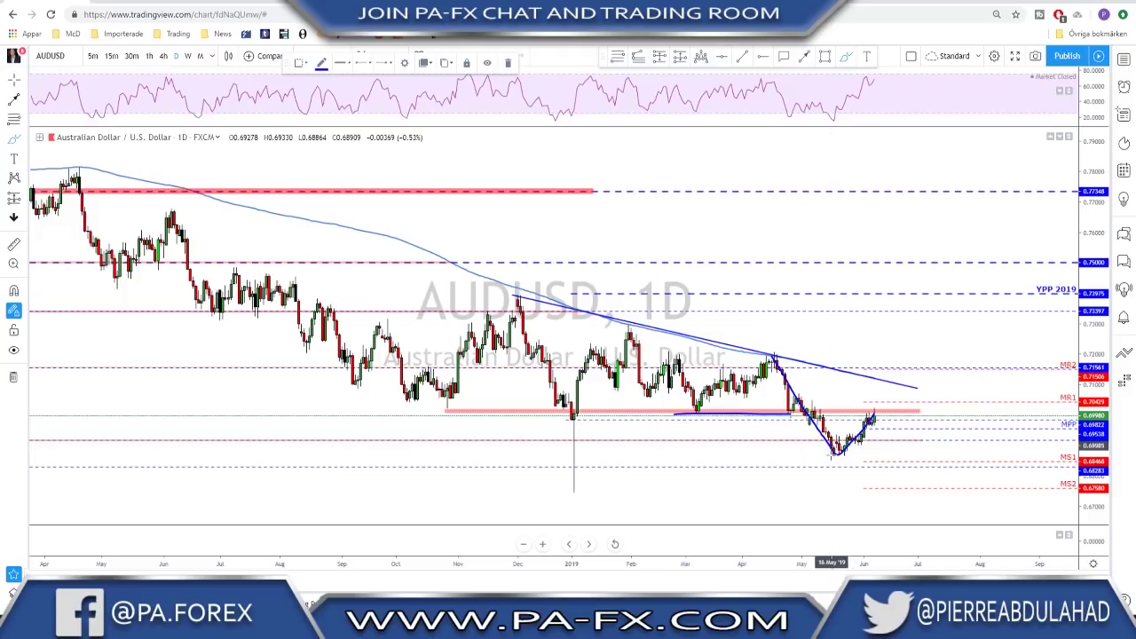
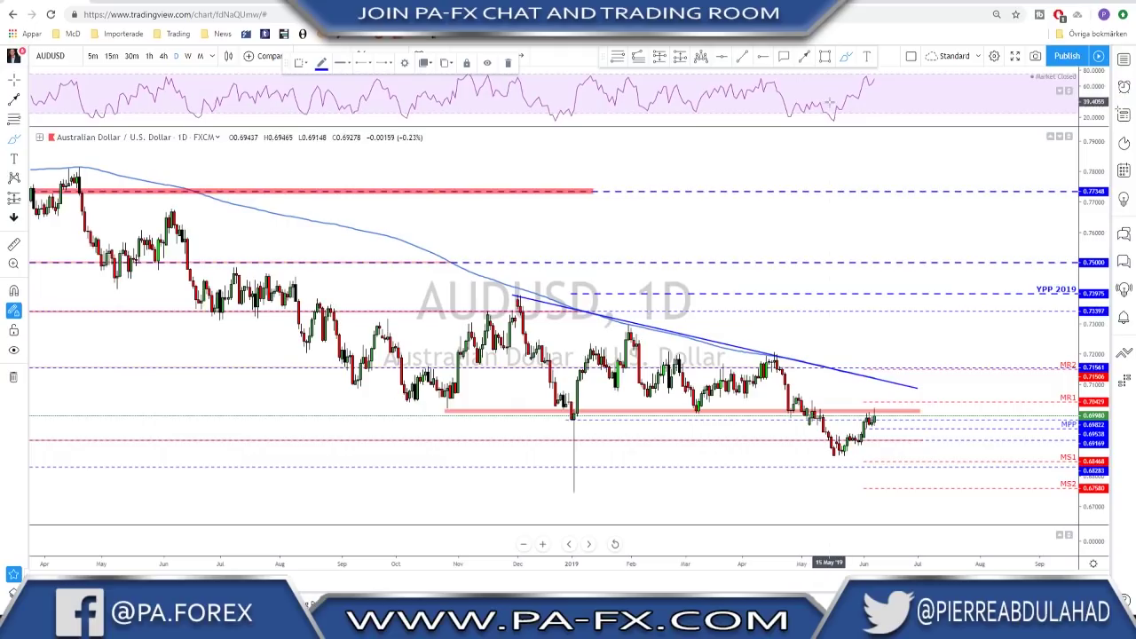
Brush the March–June 2019 swings, circle the April high and May low, sketch a drop from the red zone, and undo the strokes
mouse_move(773, 357)
mouse_down()
mouse_move(834, 453)
mouse_move(874, 415)
mouse_up()
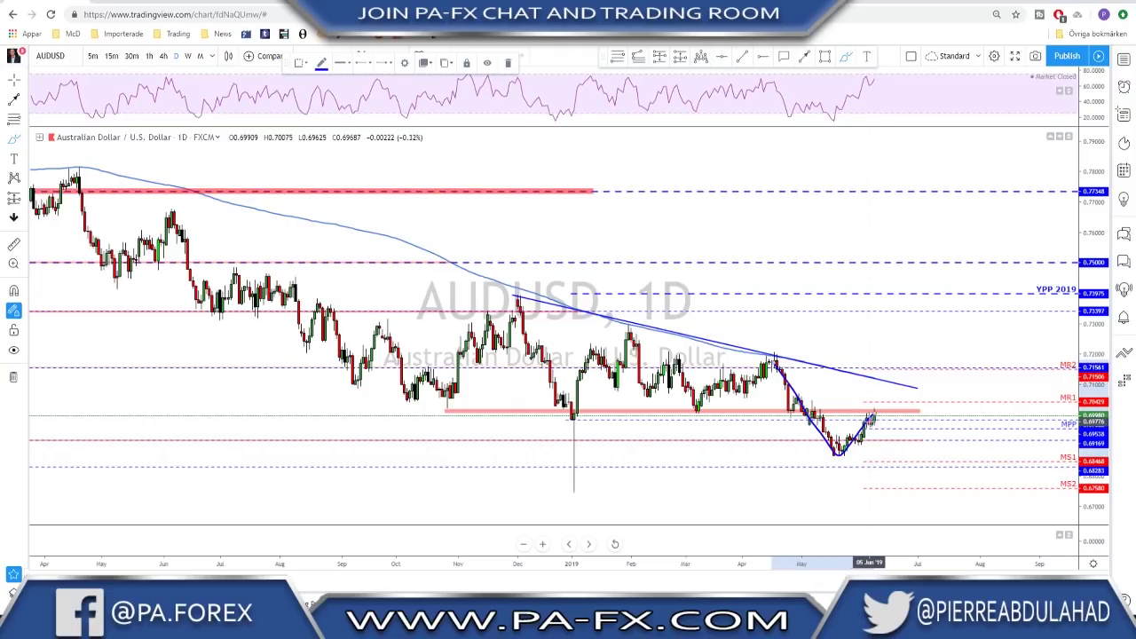
mouse_move(674, 356)
mouse_down()
mouse_move(699, 410)
mouse_move(784, 357)
mouse_up()
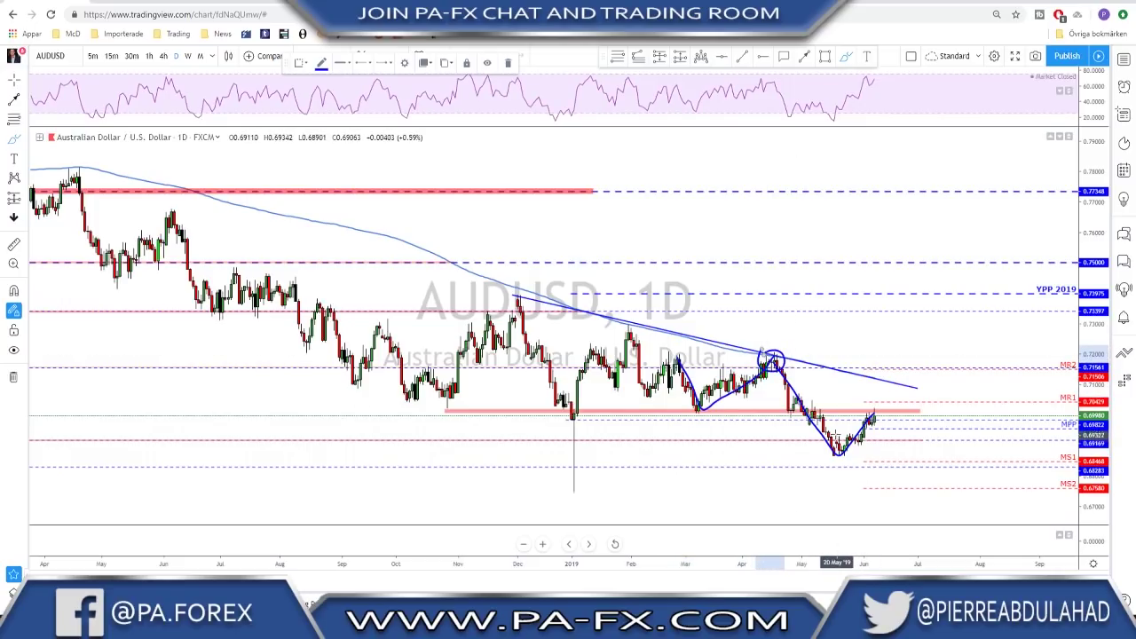
drag(828, 452, 841, 444)
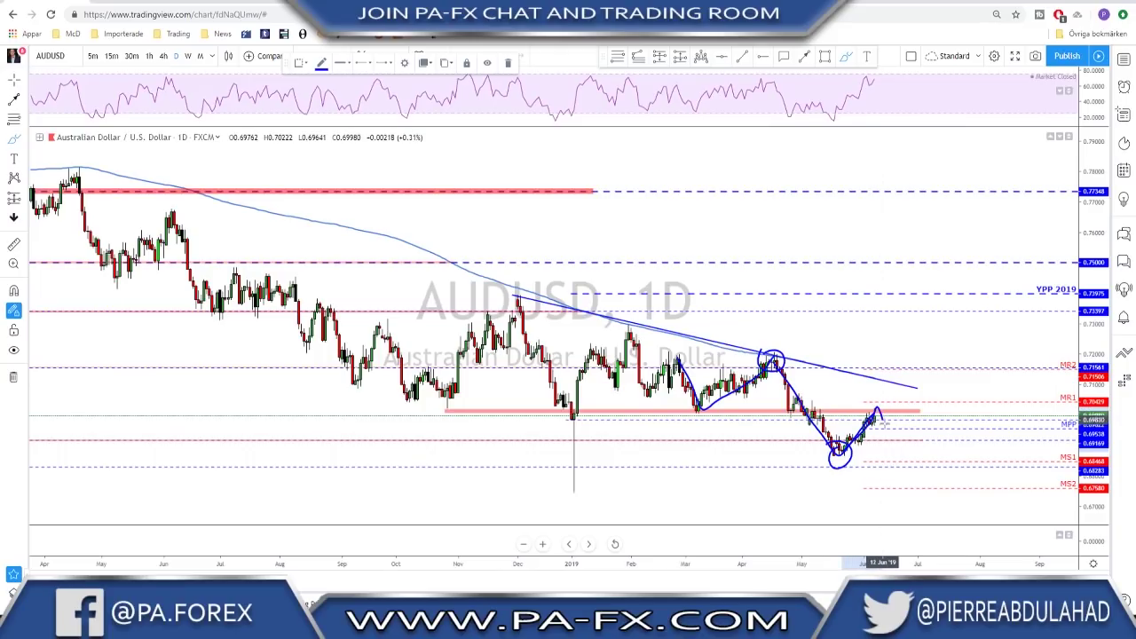
drag(885, 422, 895, 444)
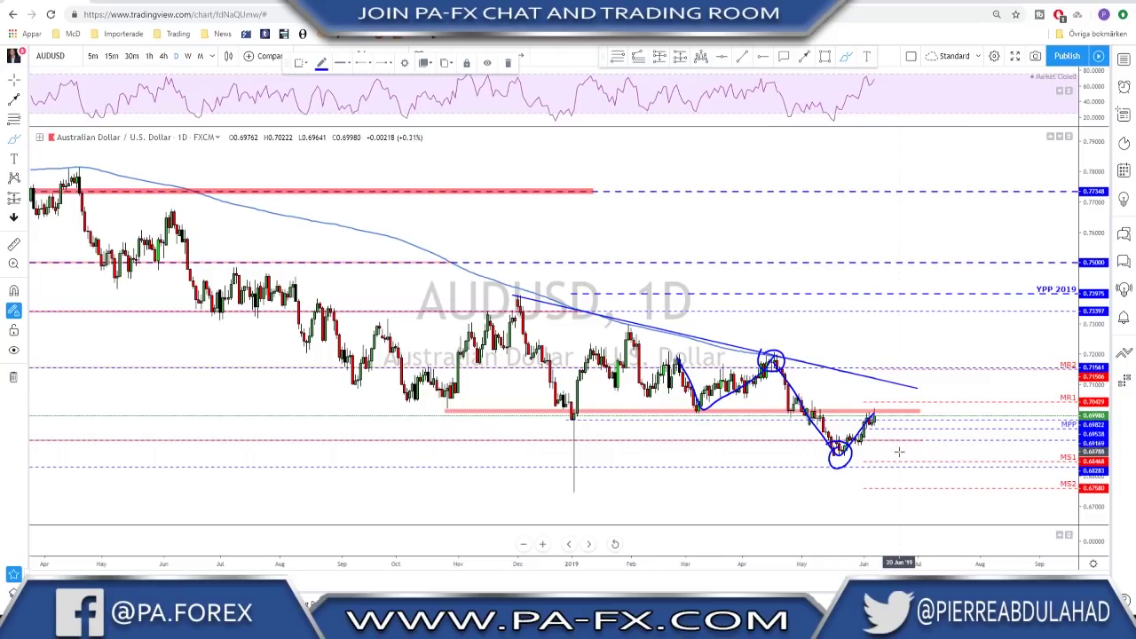
key(ctrl+z)
key(ctrl+z)
key(ctrl+z)
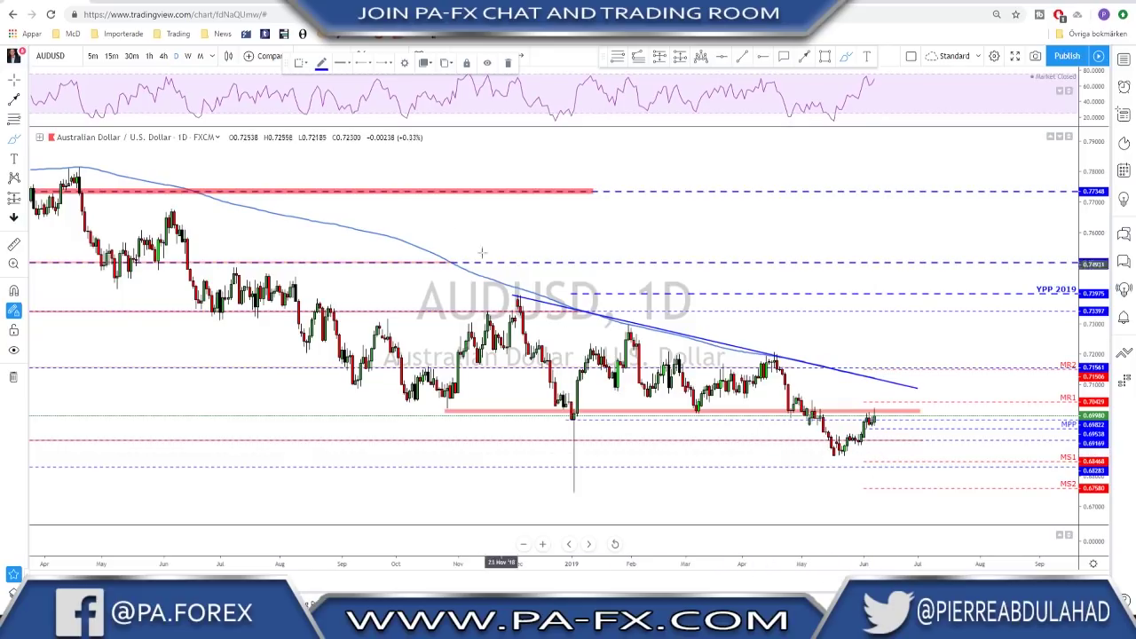
Switch AUDUSD to the 4-hour chart and bring the May–June 2019 rising channel into focus
click(163, 56)
scroll(781, 390, up, 4)
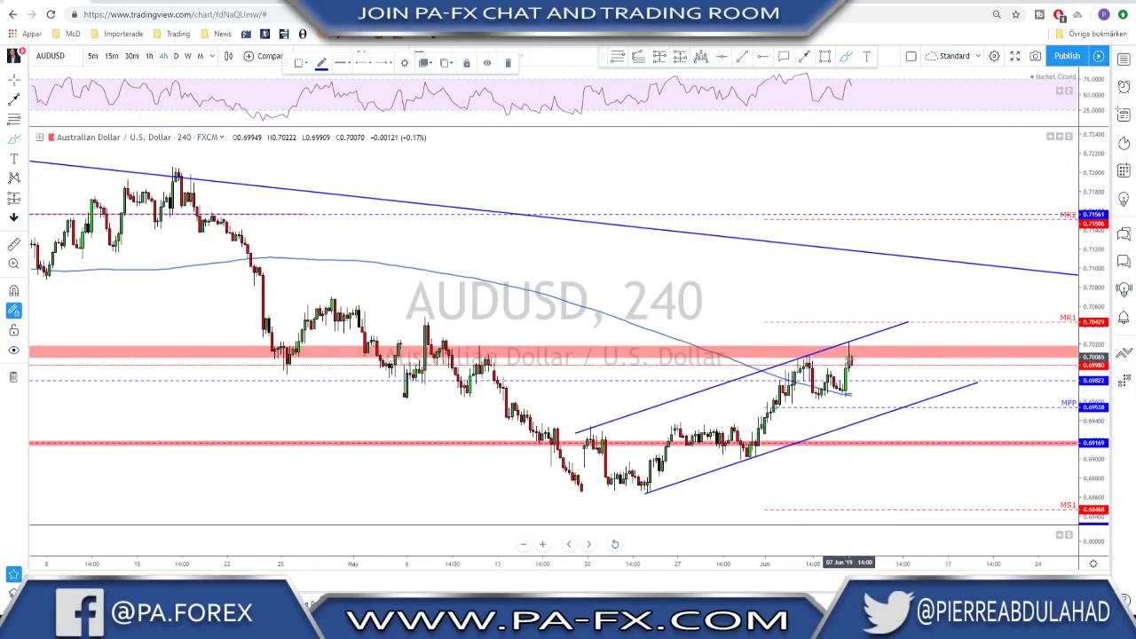
mouse_move(851, 326)
mouse_down()
mouse_move(861, 346)
mouse_move(888, 353)
mouse_move(923, 259)
mouse_up()
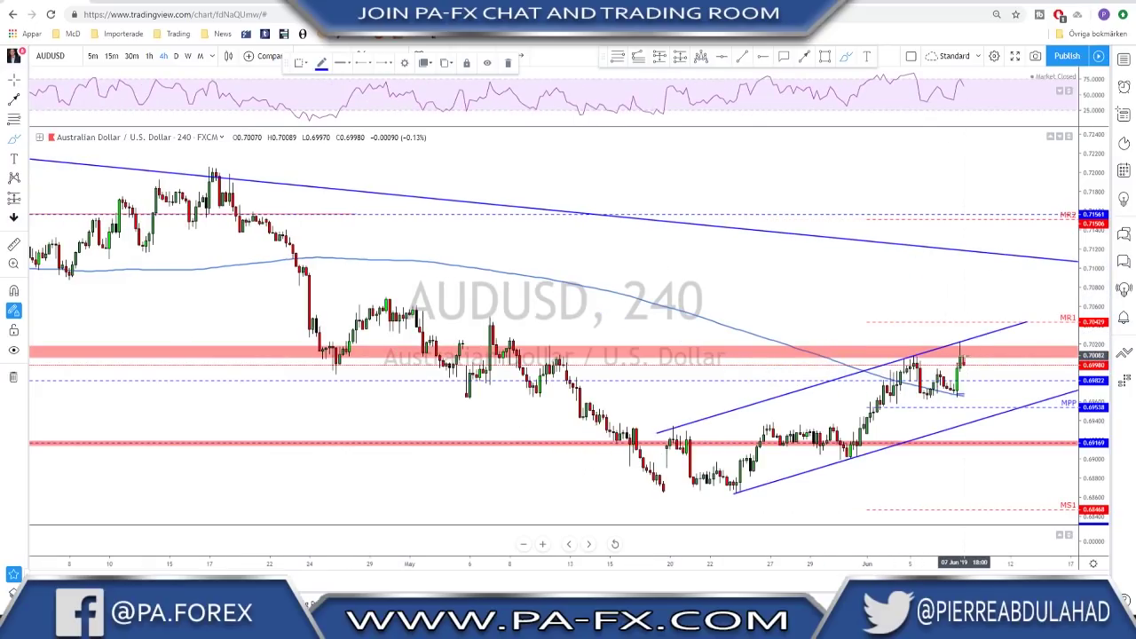
Brush a projected drop to the lower channel line near MPP, a circled turning point and a rebound toward MR1, and delete them
mouse_move(960, 352)
mouse_down()
mouse_move(1004, 410)
mouse_move(796, 408)
mouse_up()
scroll(1026, 417, down, 2)
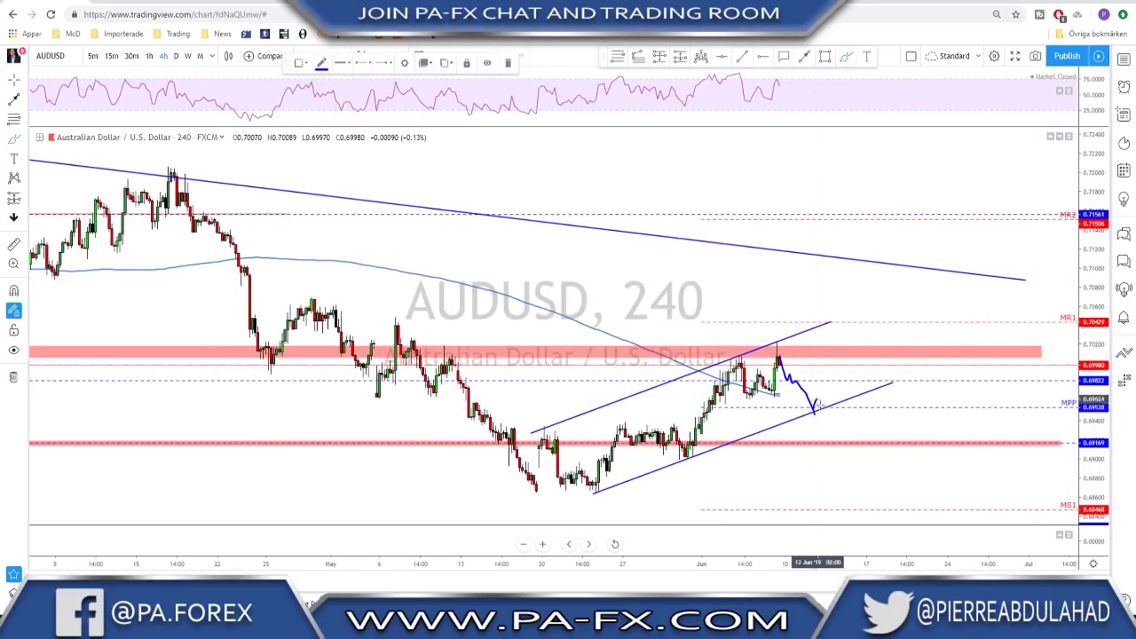
drag(825, 380, 839, 327)
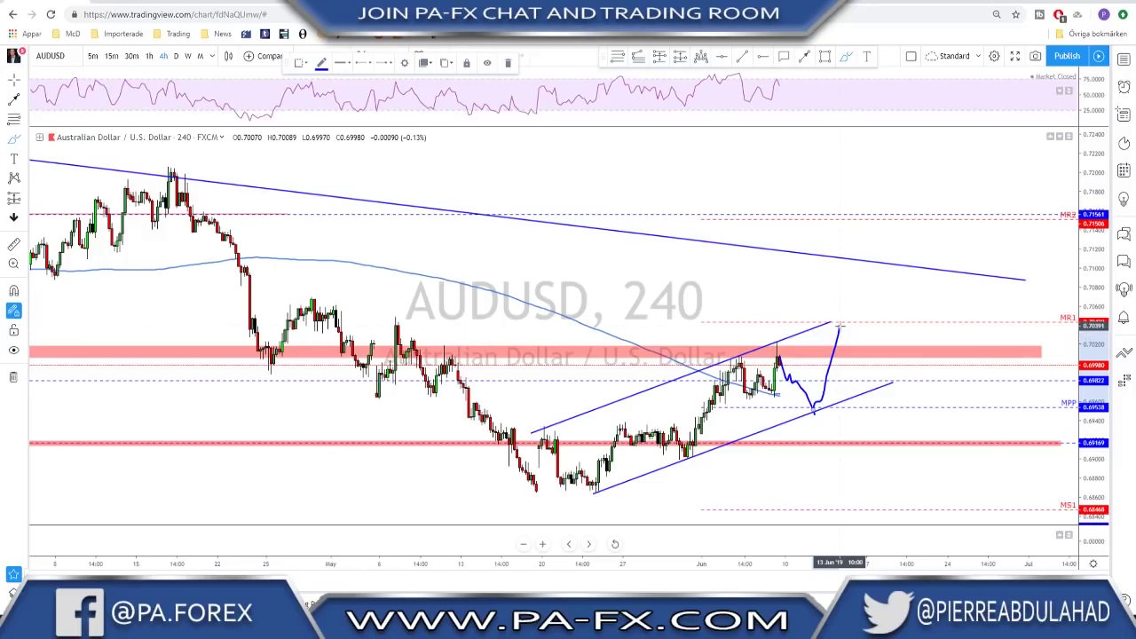
drag(803, 394, 822, 401)
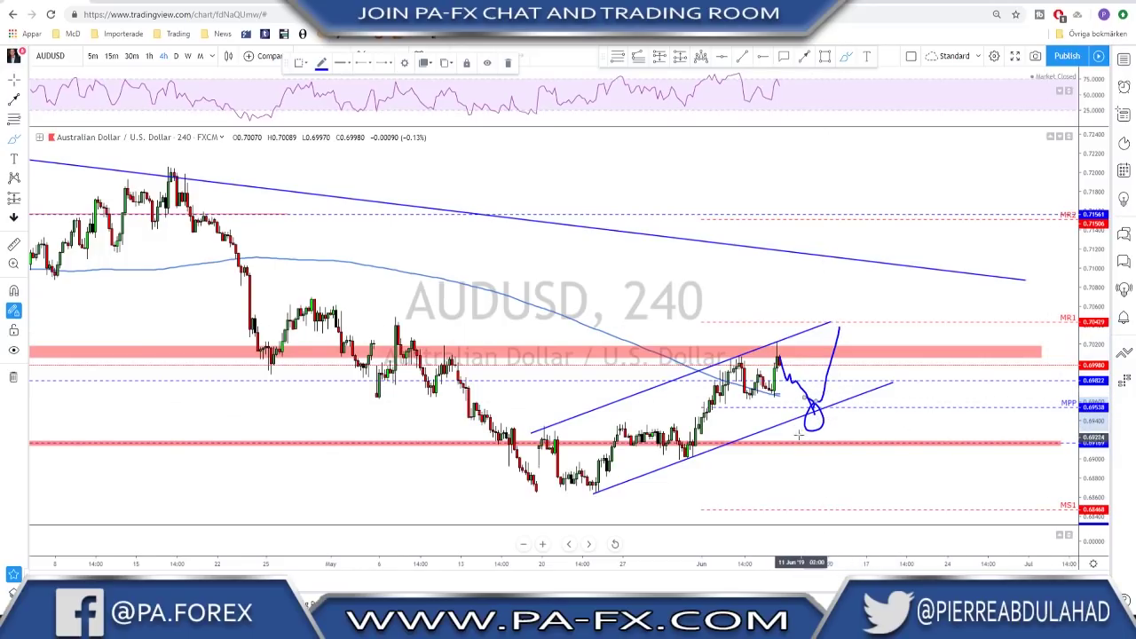
scroll(1056, 402, down, 1)
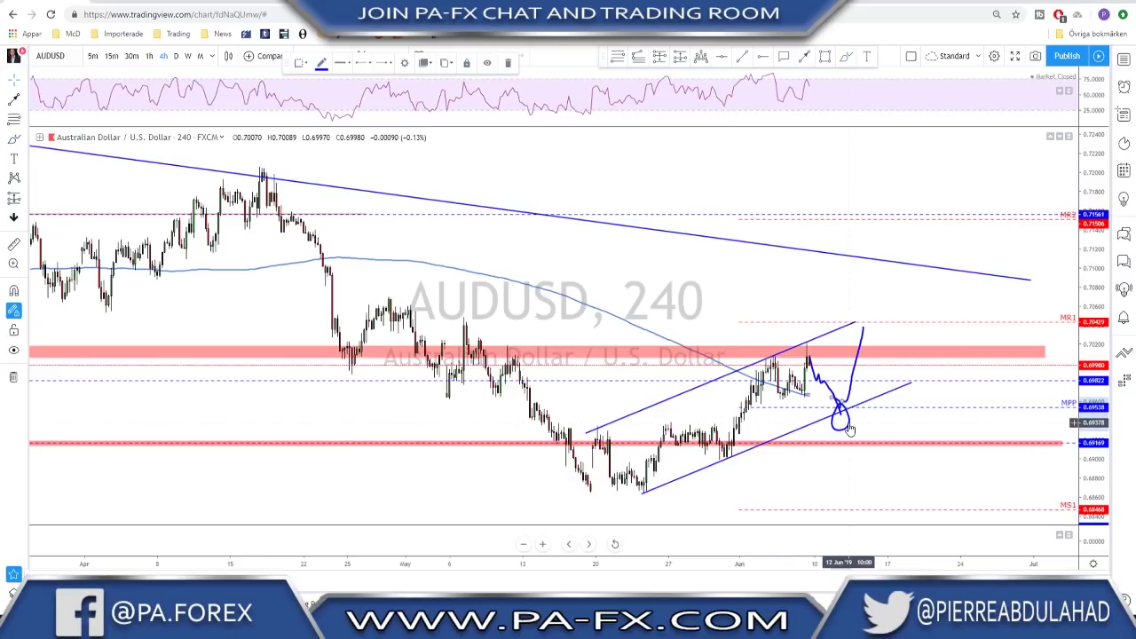
key(Delete)
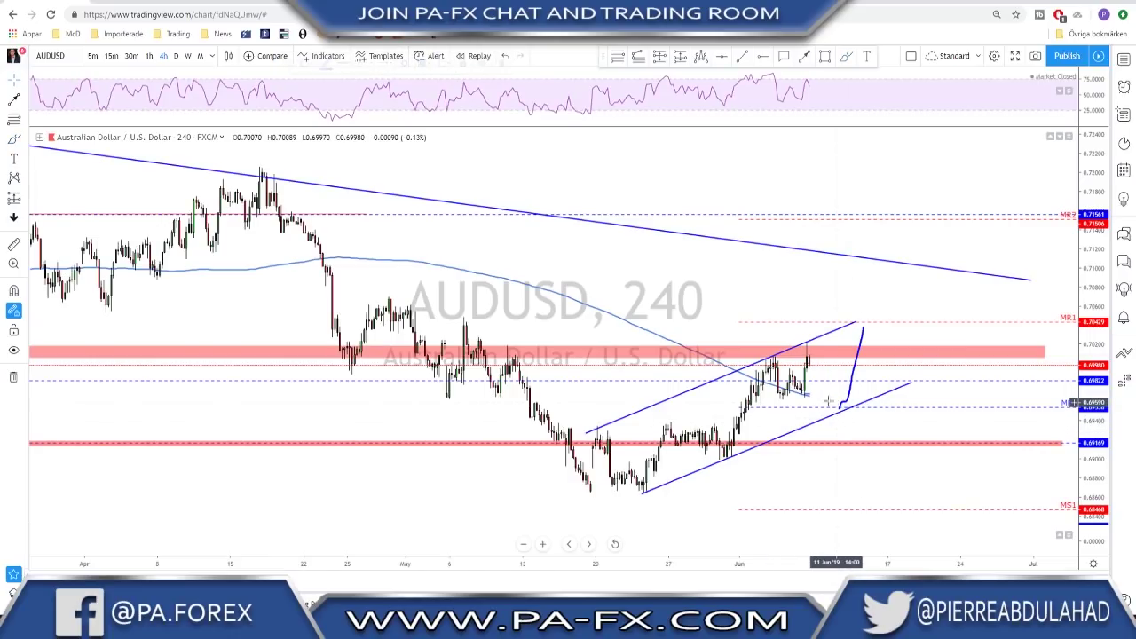
click(849, 398)
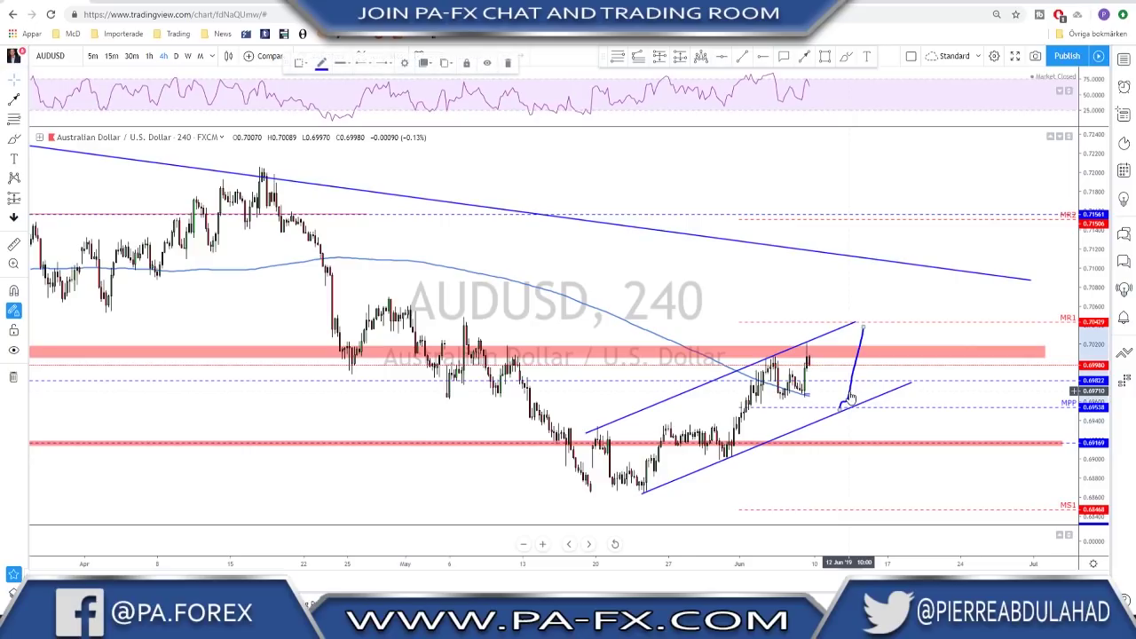
key(Delete)
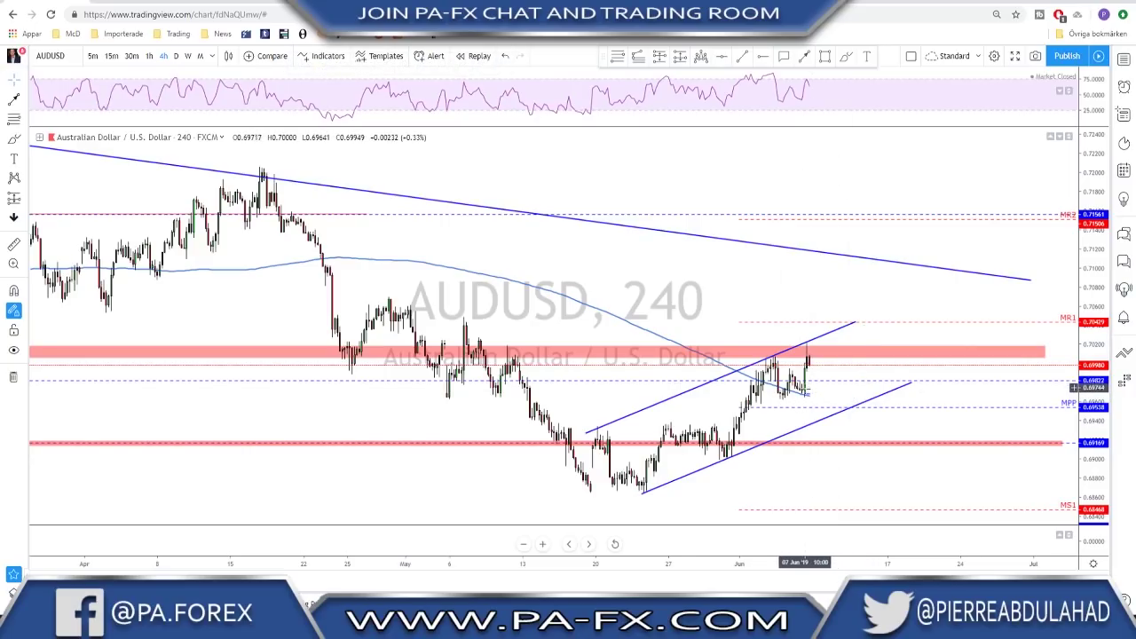
Circle the March–April 2019 AUDUSD rise and the rising channel from the May low with the brush
scroll(803, 387, down, 4)
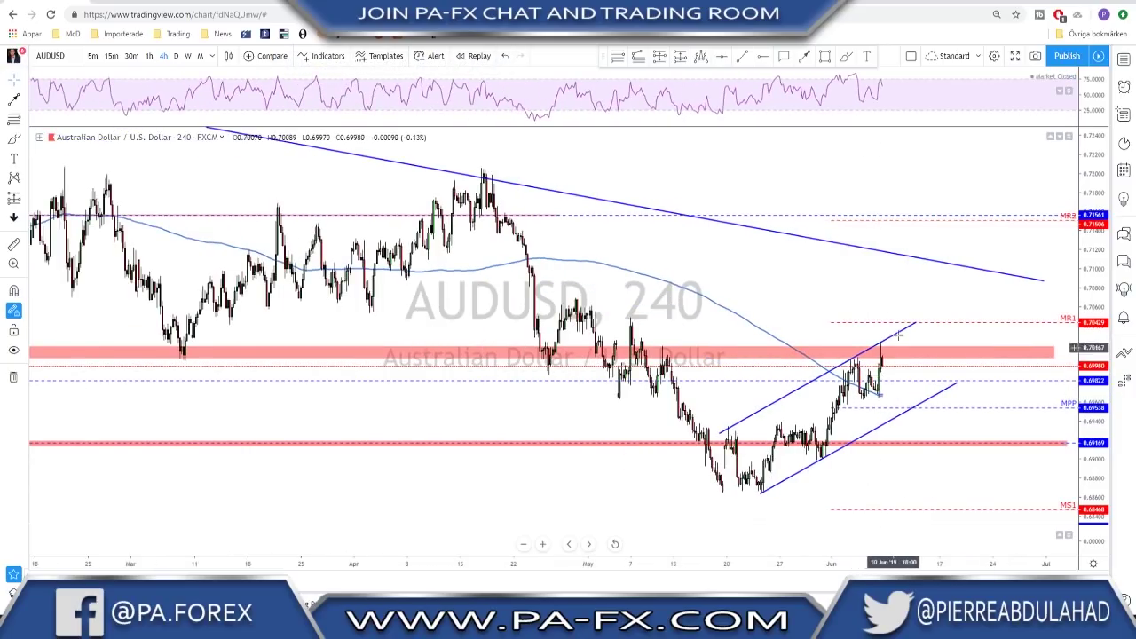
scroll(905, 330, down, 2)
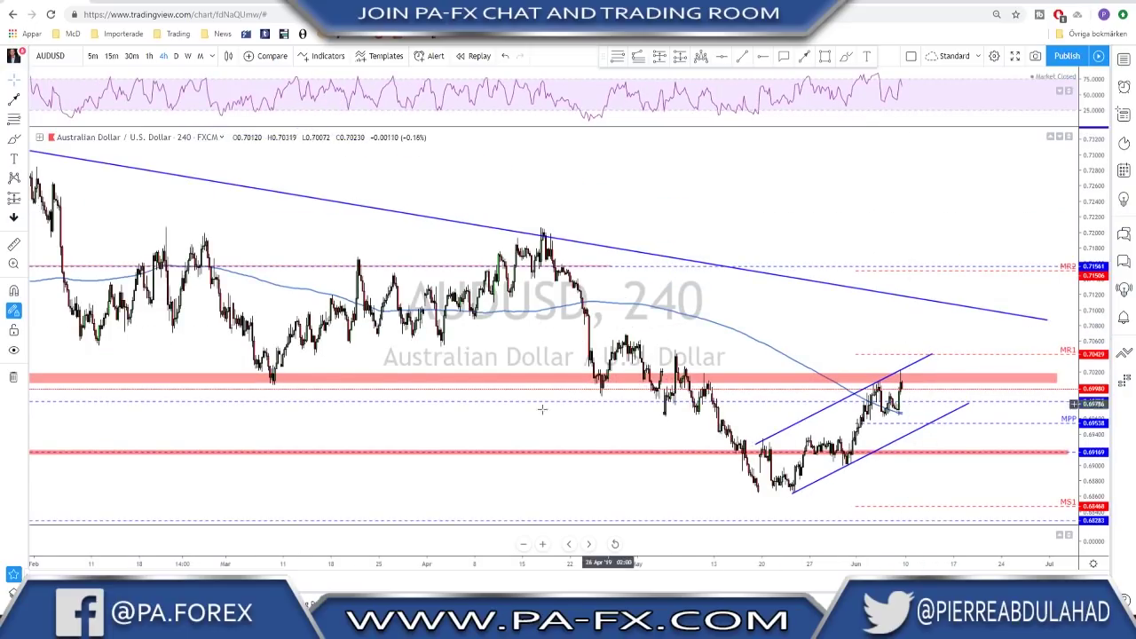
click(846, 55)
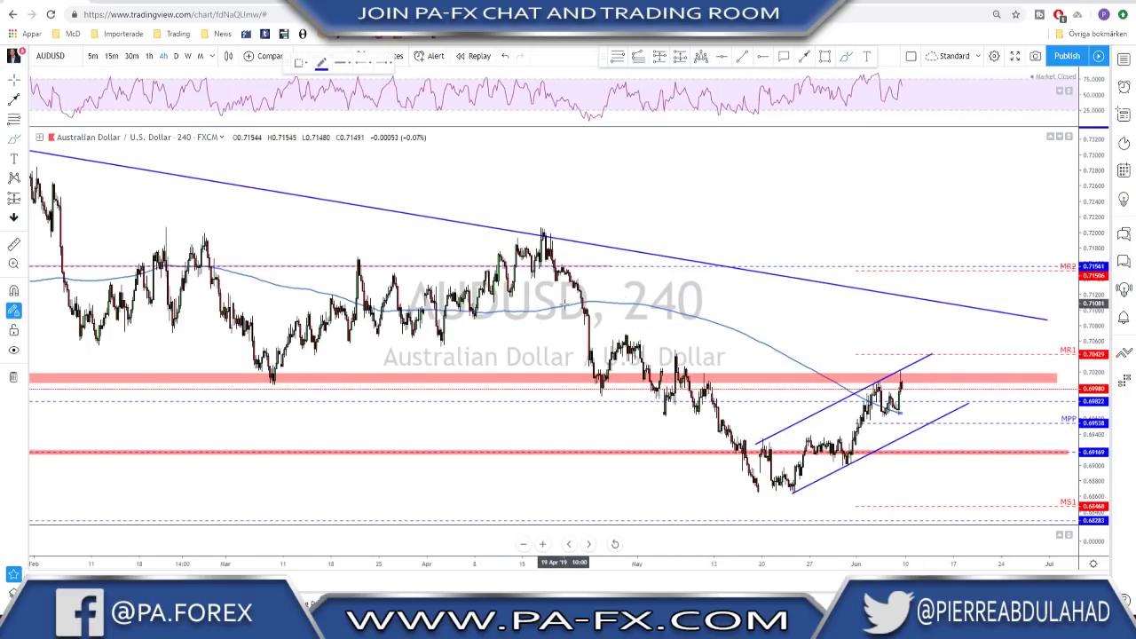
mouse_move(531, 228)
mouse_down()
mouse_move(307, 280)
mouse_move(275, 370)
mouse_move(440, 339)
mouse_move(560, 244)
mouse_move(537, 228)
mouse_up()
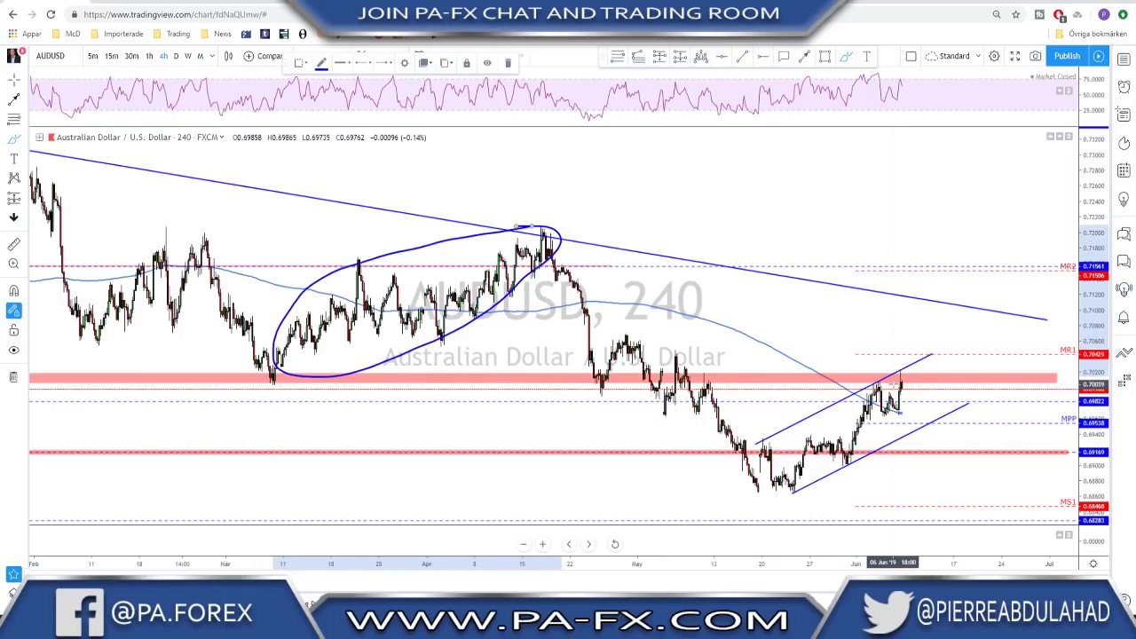
mouse_move(896, 384)
mouse_down()
mouse_move(754, 475)
mouse_move(958, 426)
mouse_move(926, 322)
mouse_move(892, 388)
mouse_up()
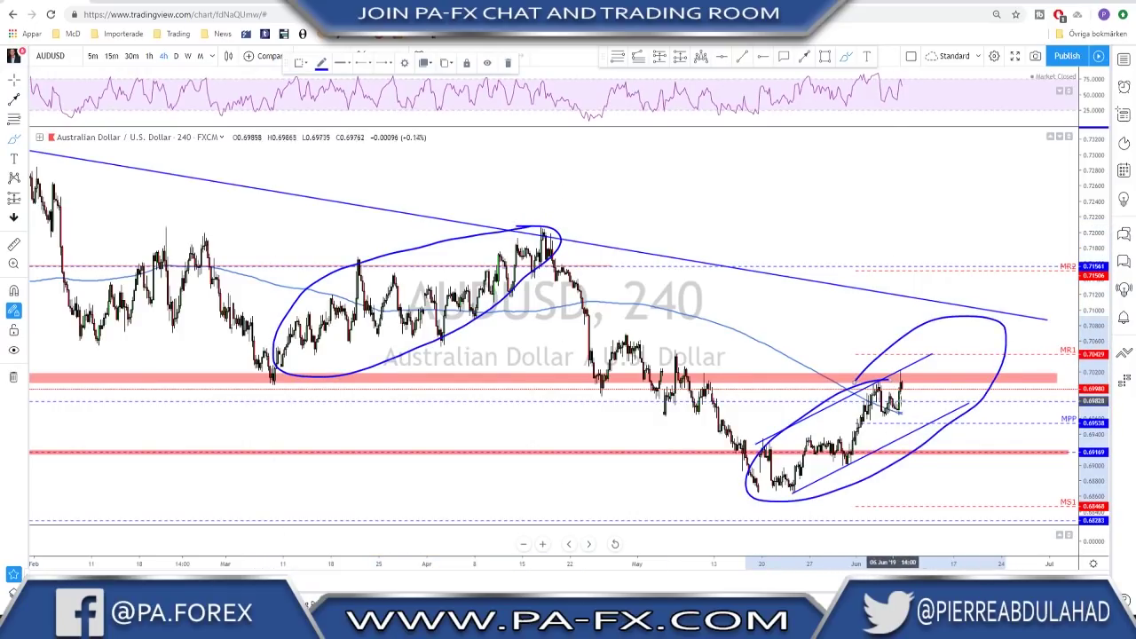
Undo the two brush circles on AUDUSD and bring up the NZDUSD 4-hour chart
key(ctrl+z)
key(ctrl+z)
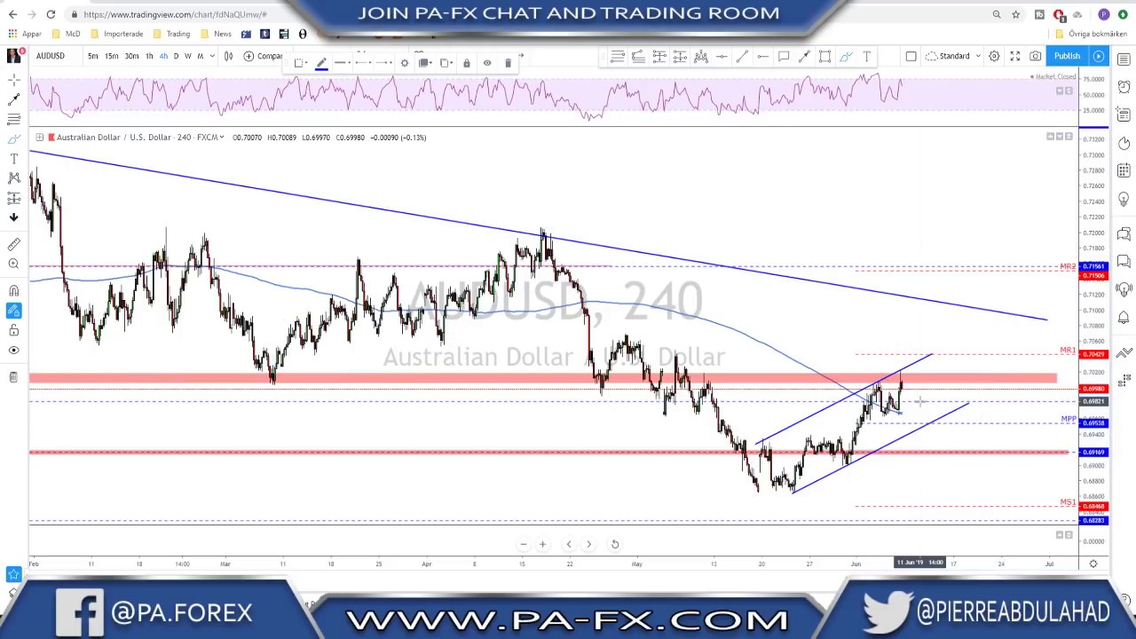
key(Down)
scroll(861, 400, up, 1)
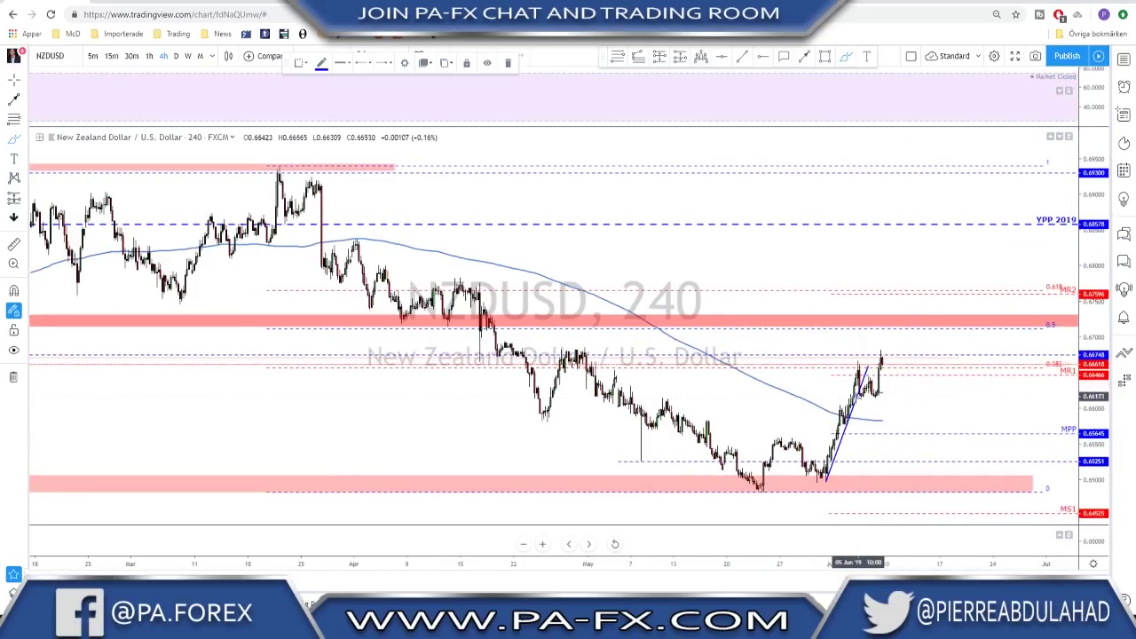
scroll(821, 462, up, 3)
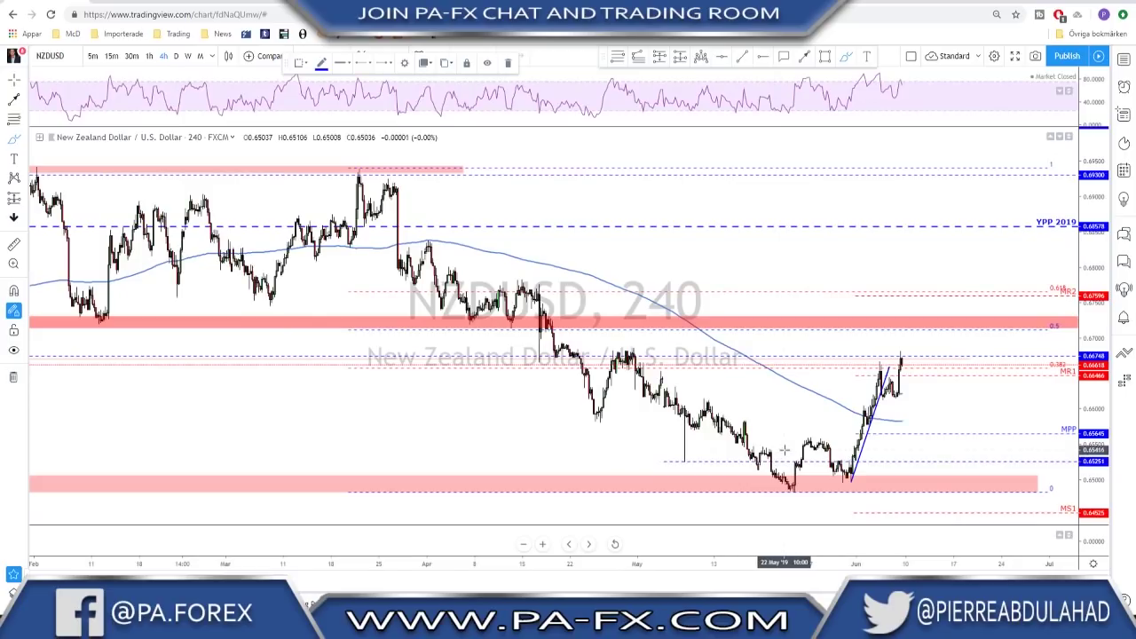
Return to AUDUSD, brush over the May–June 2019 rising channel, and undo the stroke
key(Up)
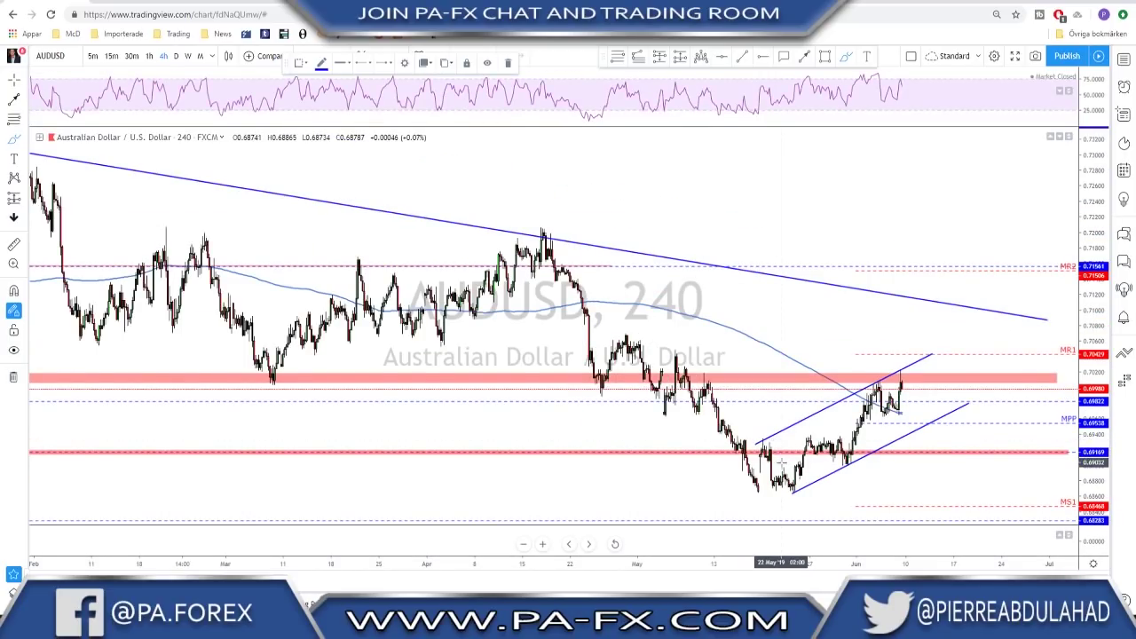
drag(782, 461, 902, 402)
key(ctrl+z)
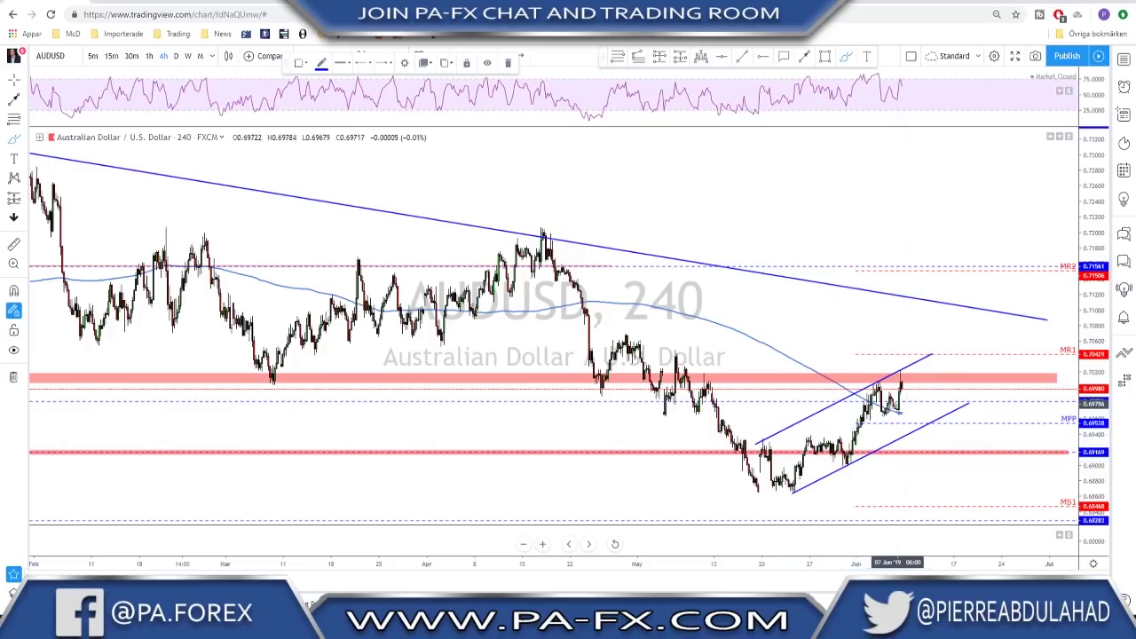
Switch to NZDUSD and delete the steep trend line along the early-June 2019 rise
key(Down)
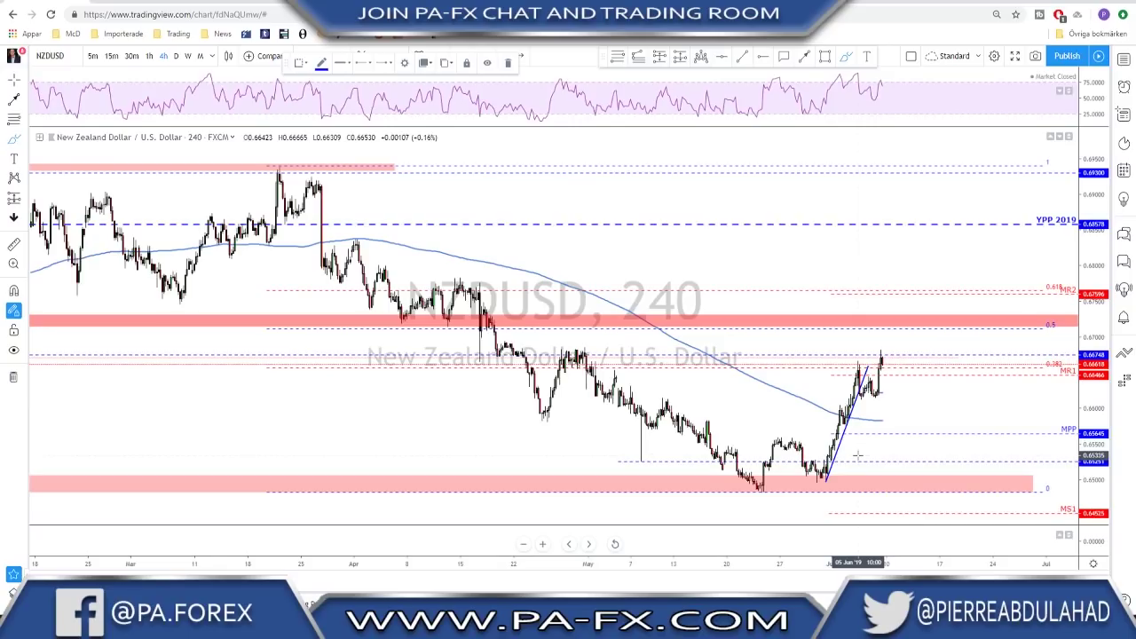
key(Delete)
click(843, 432)
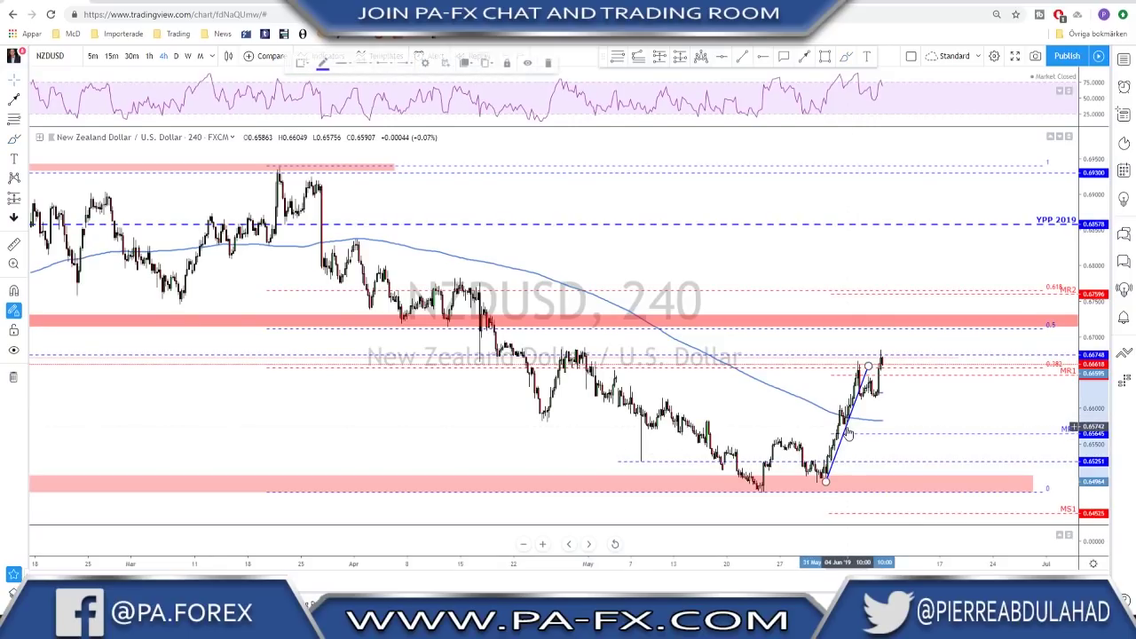
key(Delete)
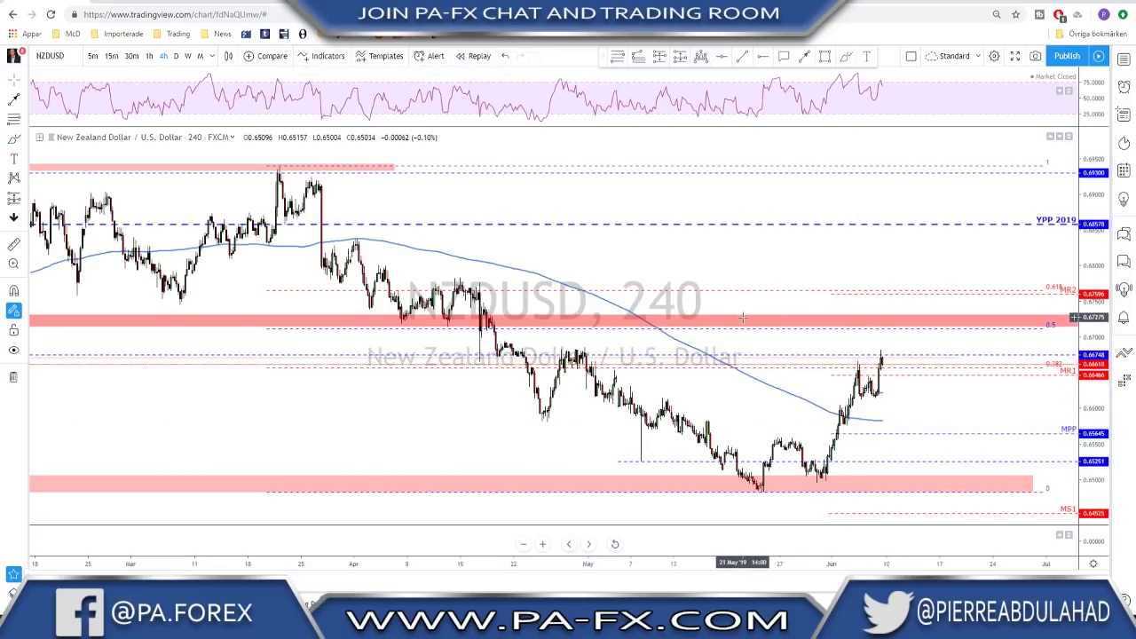
Set NZDUSD to the daily chart and bring the late-2018 to June 2019 range into focus
click(177, 56)
scroll(750, 381, up, 3)
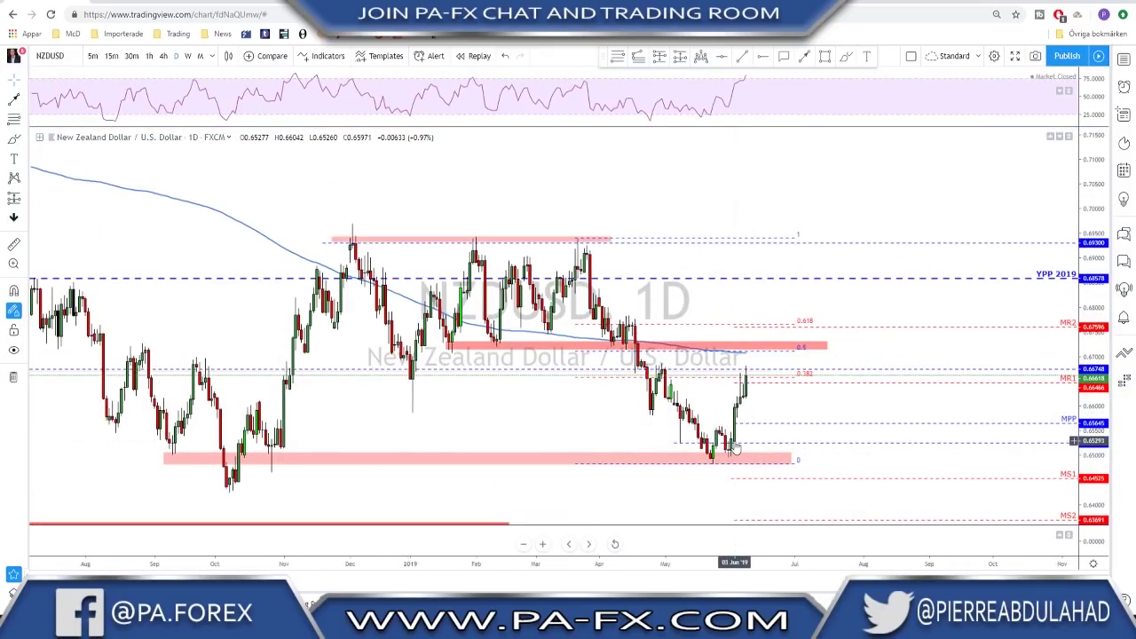
scroll(717, 355, up, 1)
Brush the late-April high and red zone levels, circle the 0.5 retracement, sketch a rise and rejection there, and undo the strokes
click(845, 56)
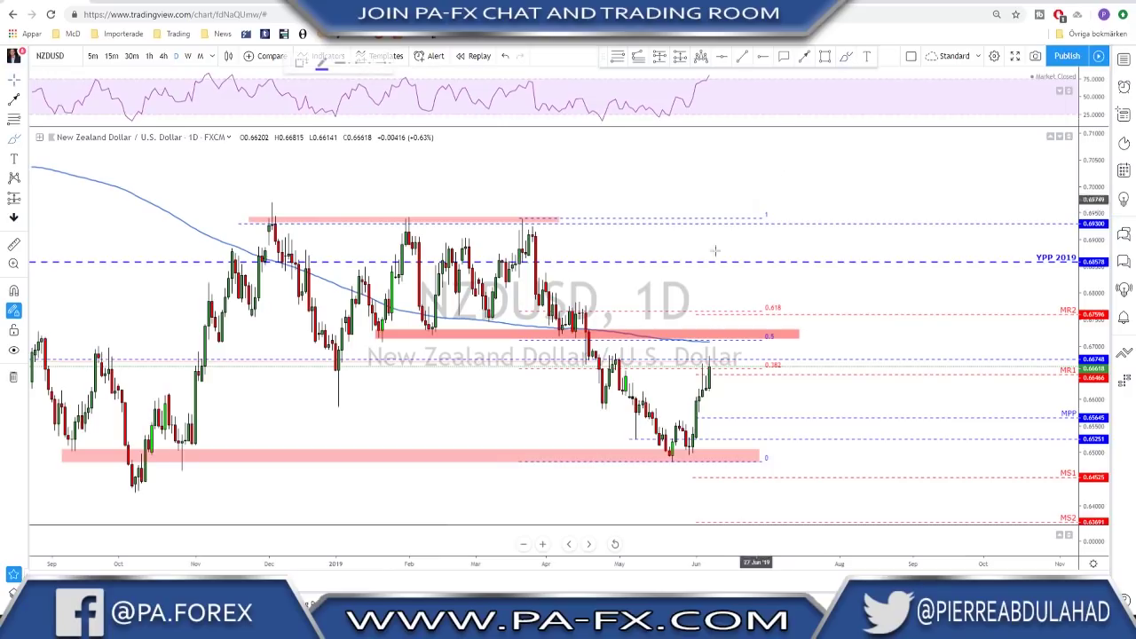
mouse_move(599, 357)
mouse_down()
mouse_move(739, 359)
mouse_move(712, 363)
mouse_up()
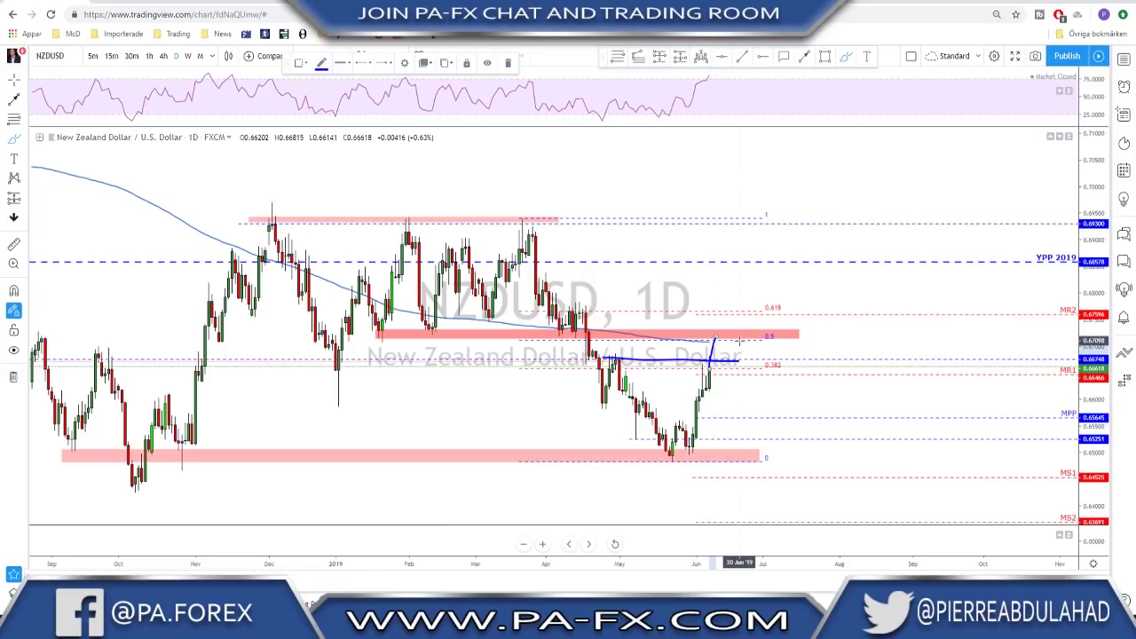
mouse_move(772, 321)
mouse_down()
mouse_move(765, 341)
mouse_move(786, 327)
mouse_move(756, 330)
mouse_up()
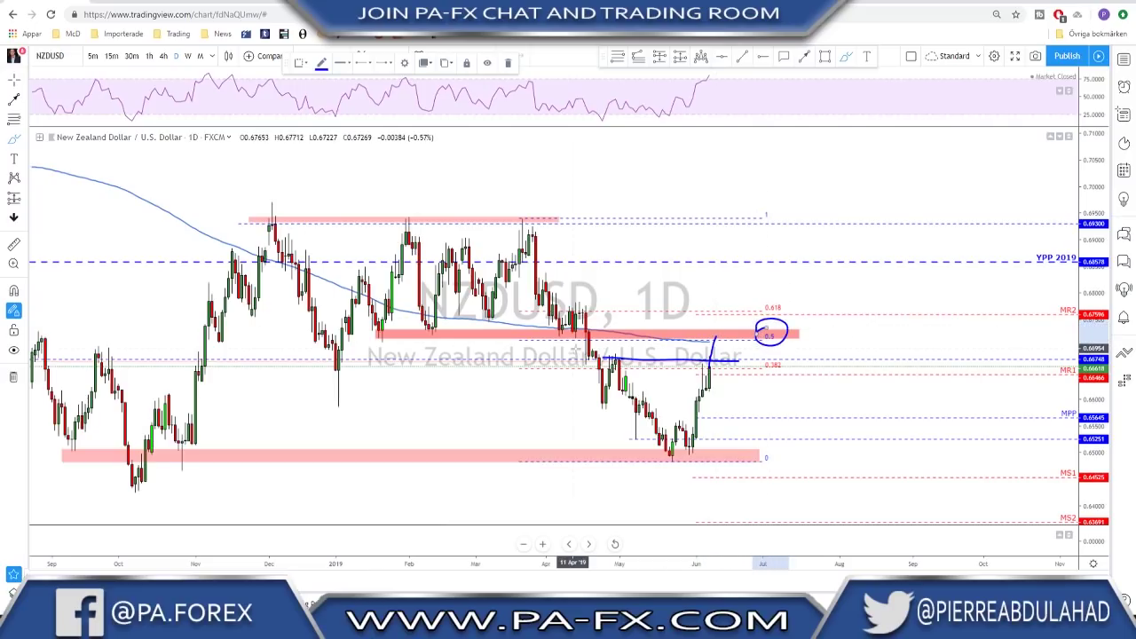
drag(373, 334, 741, 336)
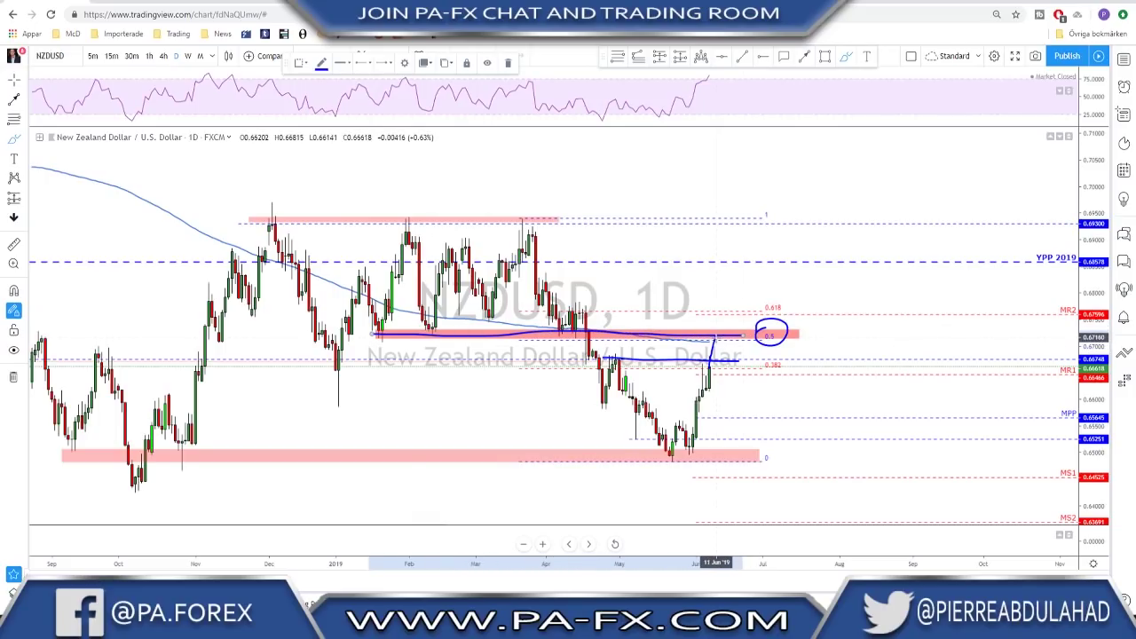
drag(707, 301, 741, 388)
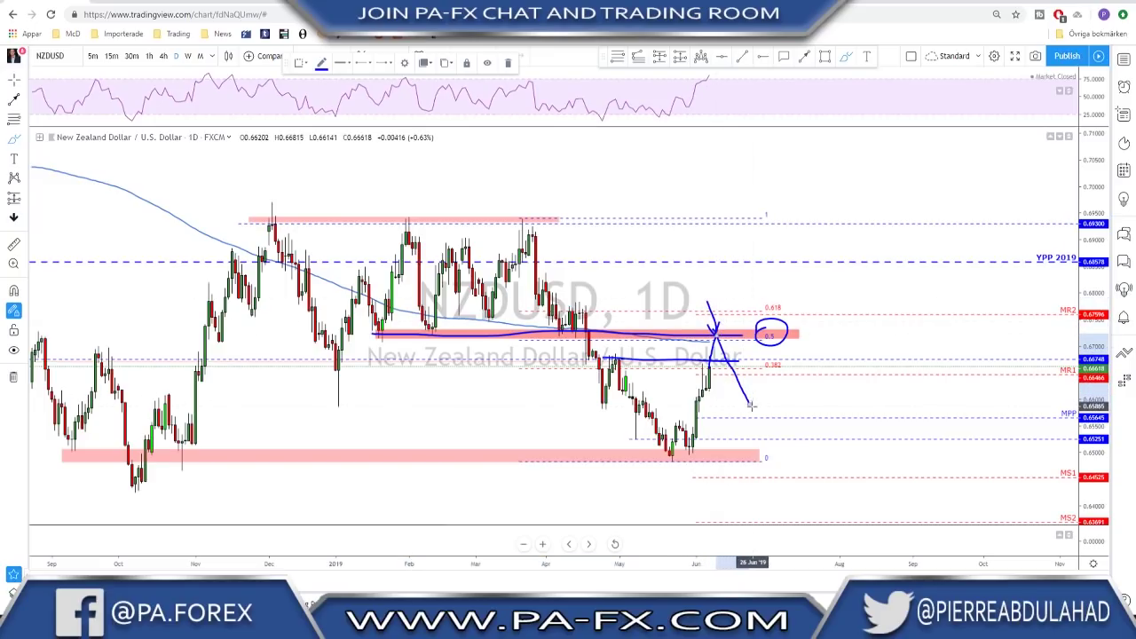
key(ctrl+z)
key(ctrl+z)
key(ctrl+z)
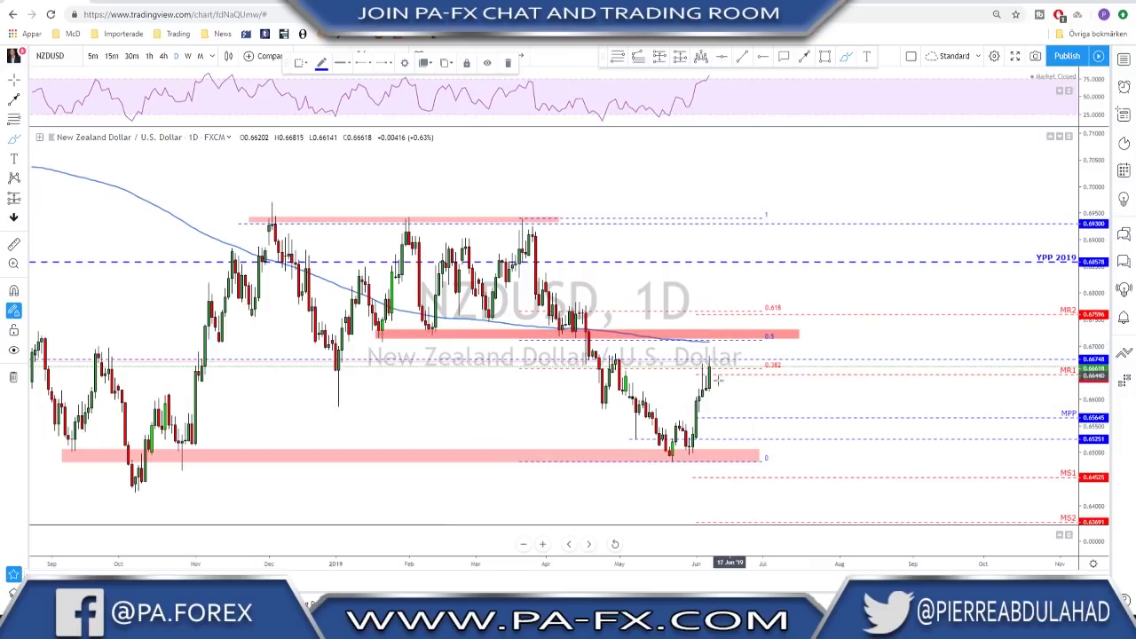
Brush a line at the 0.66748 level, sketch a drop to a circled target at MPP, and undo the strokes
mouse_move(612, 359)
mouse_down()
mouse_move(727, 354)
mouse_move(669, 359)
mouse_move(716, 359)
mouse_move(734, 405)
mouse_up()
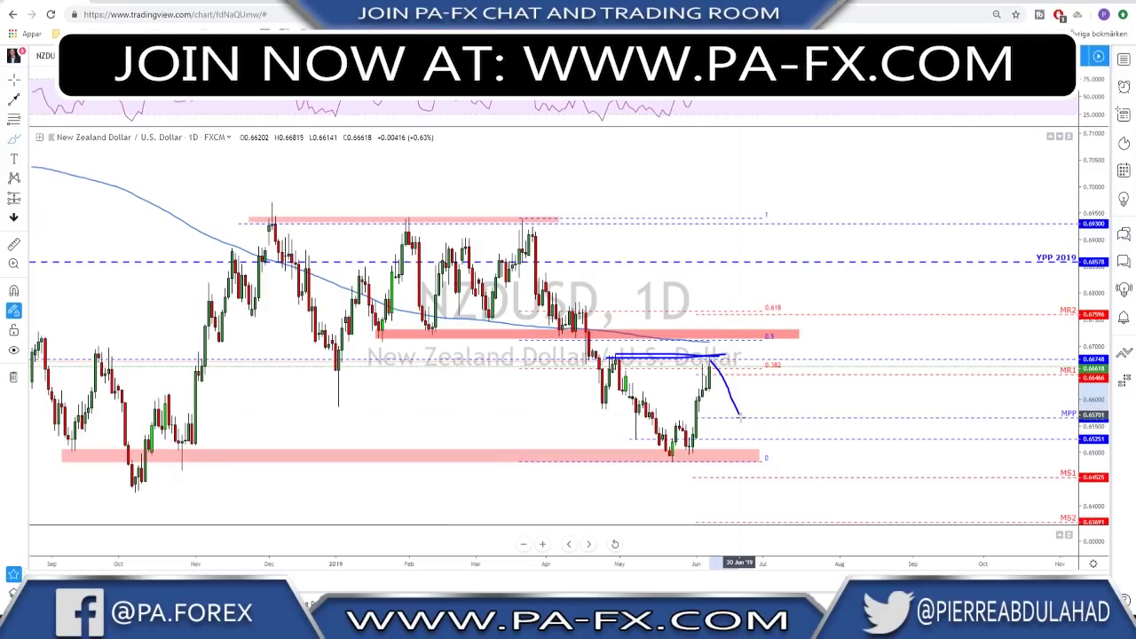
mouse_move(747, 403)
mouse_down()
mouse_move(750, 388)
mouse_move(751, 410)
mouse_move(730, 409)
mouse_up()
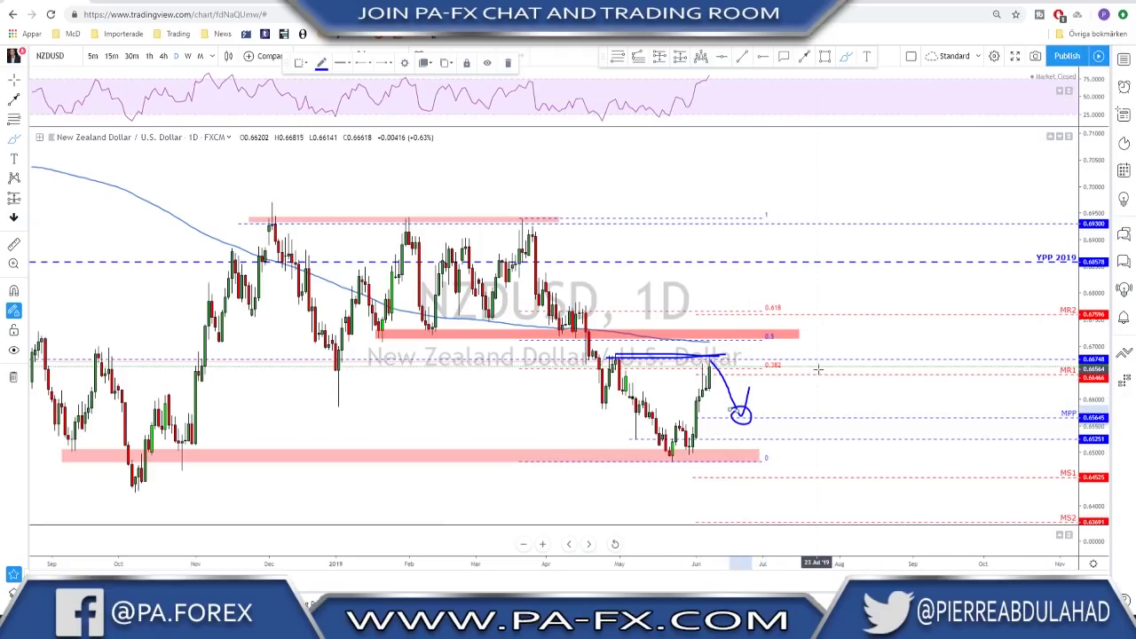
key(ctrl+z)
key(ctrl+z)
key(ctrl+z)
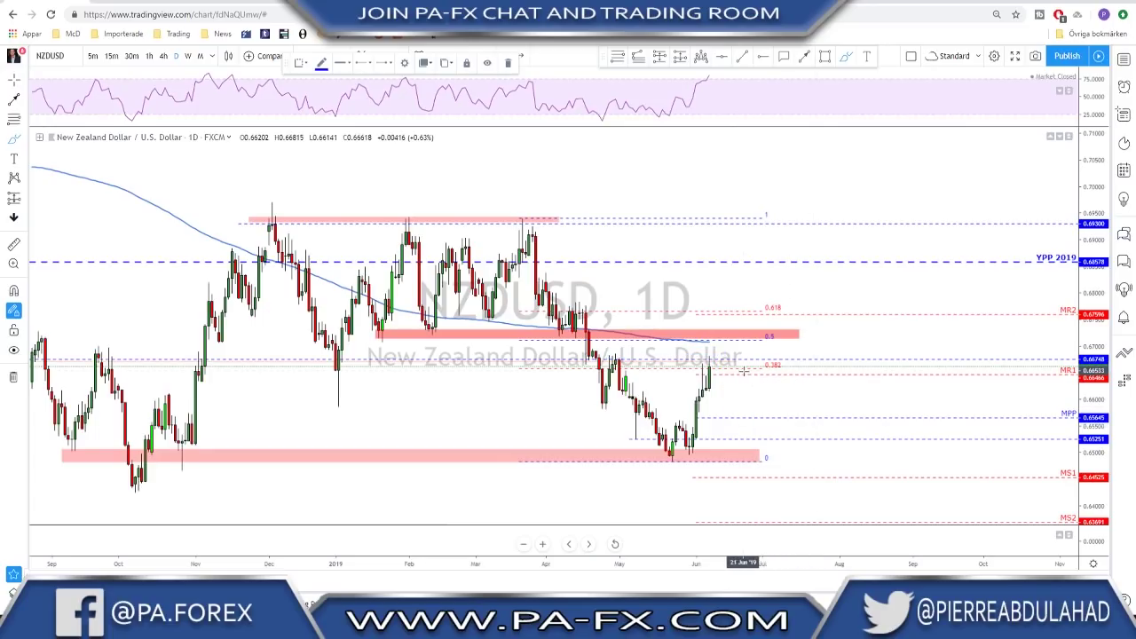
Brush and circle the June rise, sketch a pullback to MPP and a rebound toward the red zone, and undo the strokes
drag(691, 440, 717, 358)
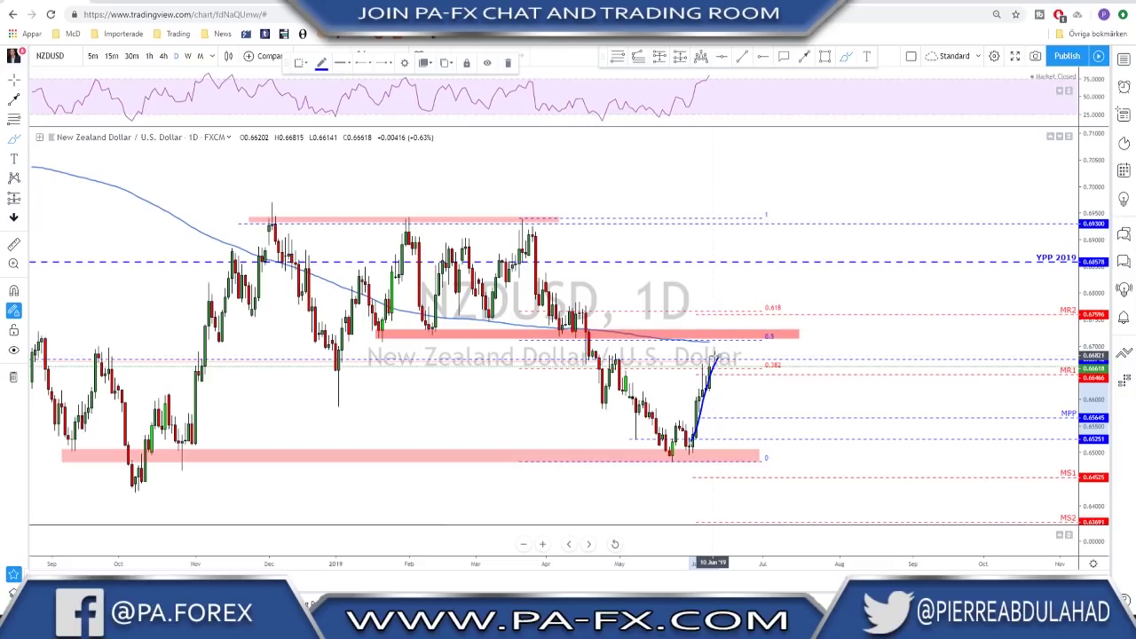
mouse_move(716, 357)
mouse_down()
mouse_move(726, 362)
mouse_move(692, 452)
mouse_move(714, 353)
mouse_move(715, 380)
mouse_up()
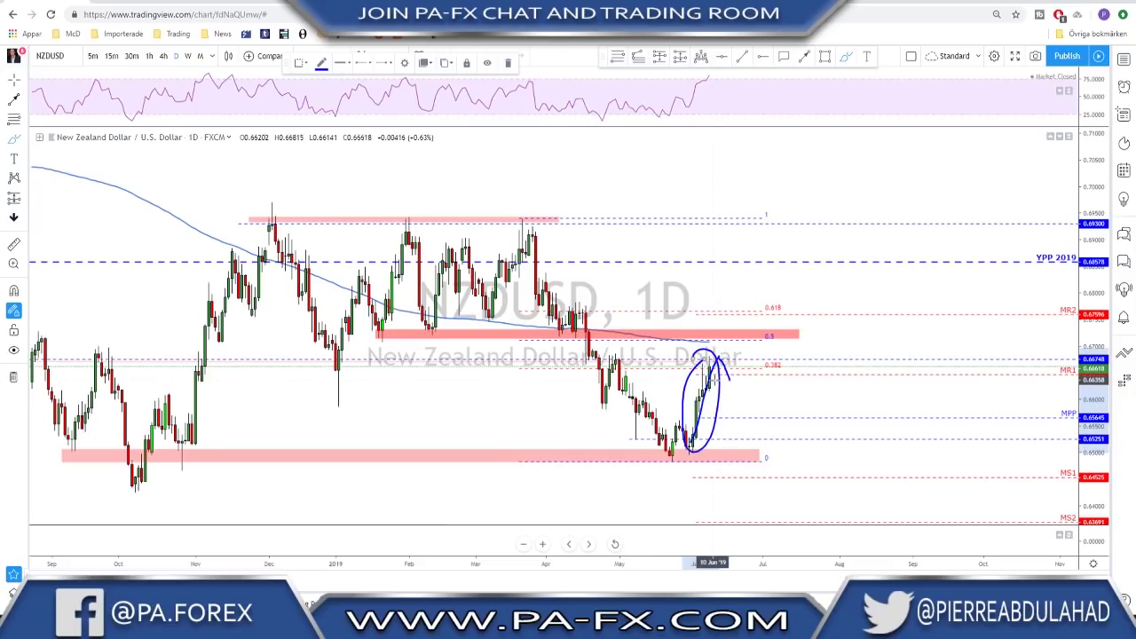
key(ctrl+z)
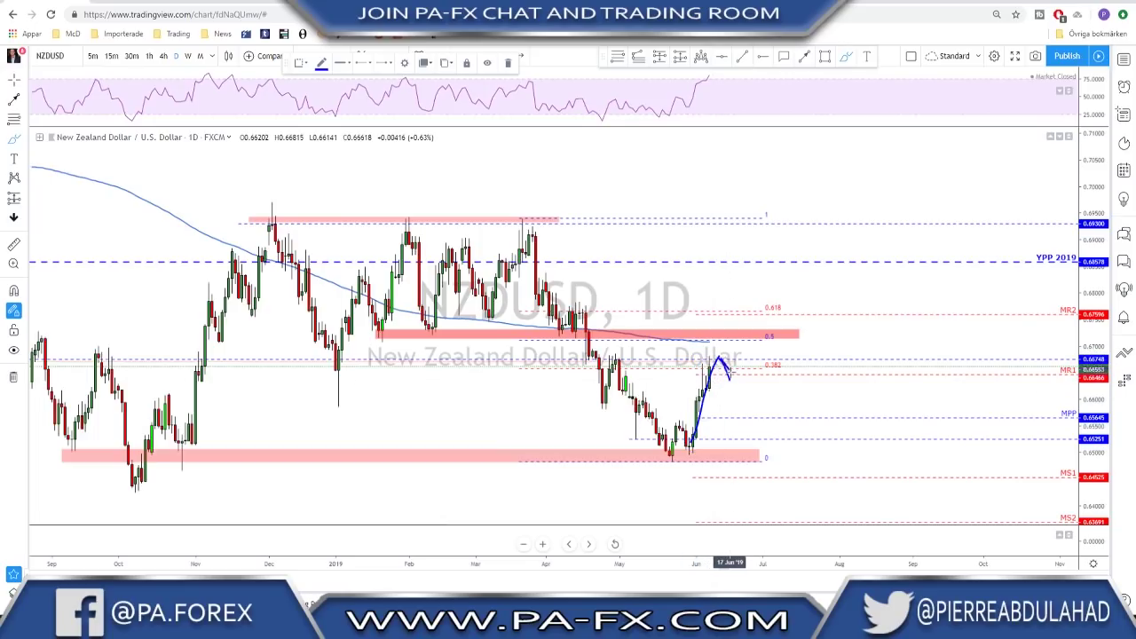
mouse_move(737, 388)
mouse_down()
mouse_move(748, 410)
mouse_move(767, 340)
mouse_up()
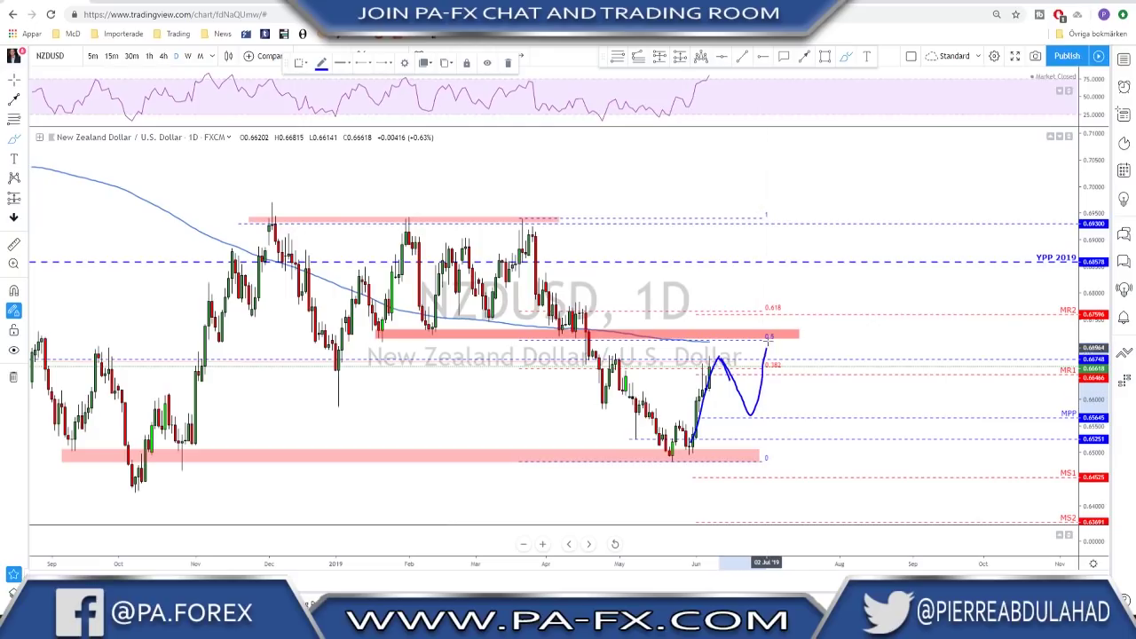
key(ctrl+z)
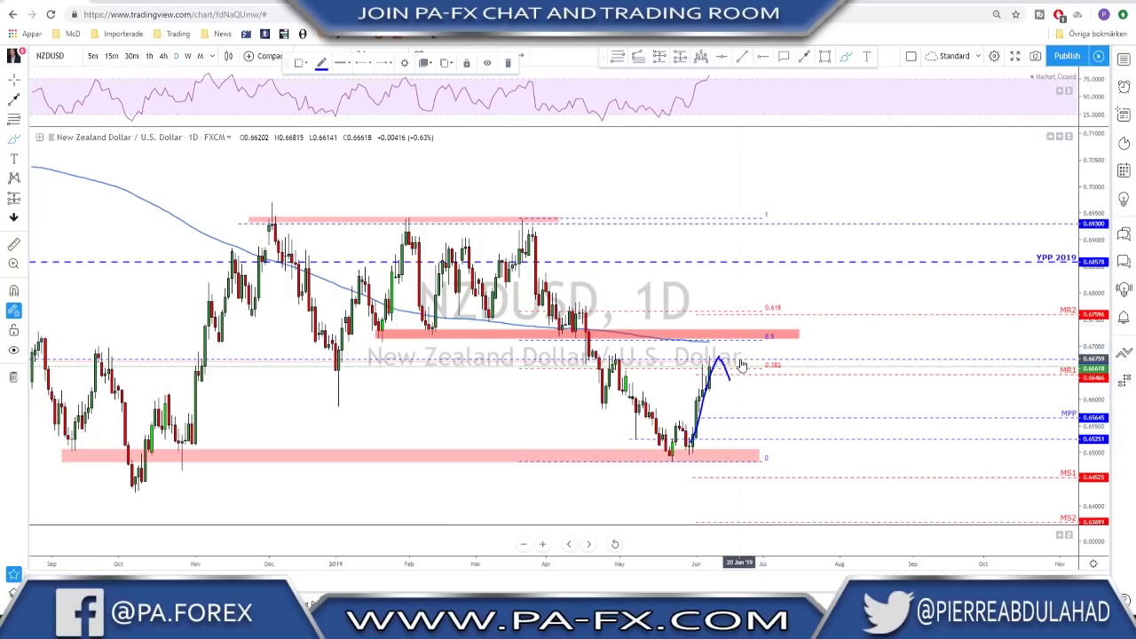
key(ctrl+z)
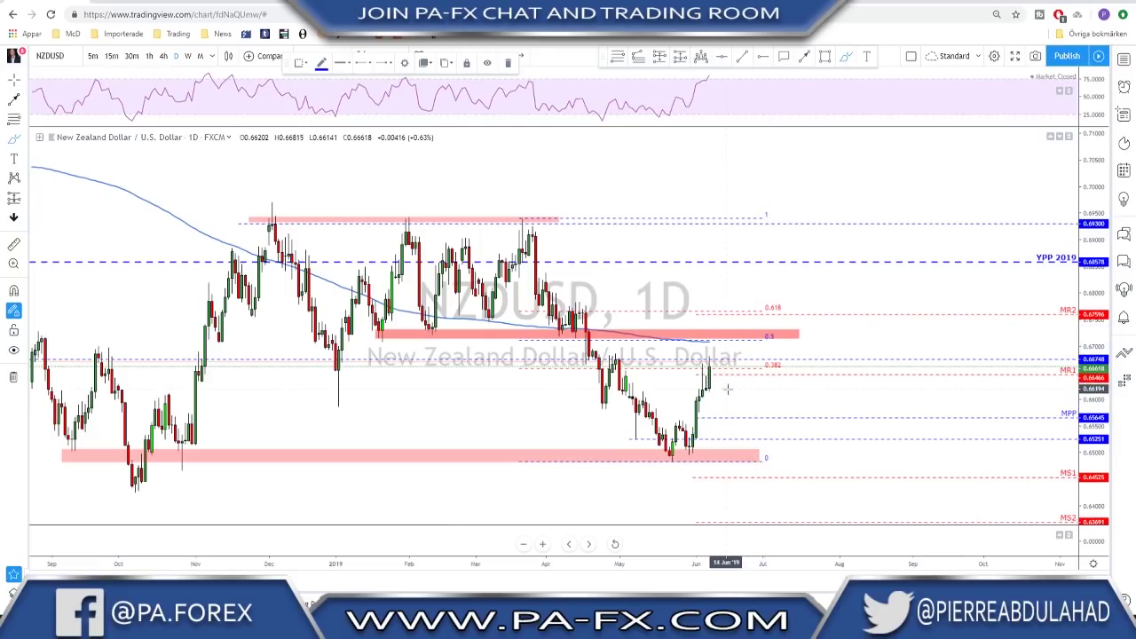
Place a Fibonacci retracement on NZDUSD from the 22 May 2019 low up to the June high
click(618, 56)
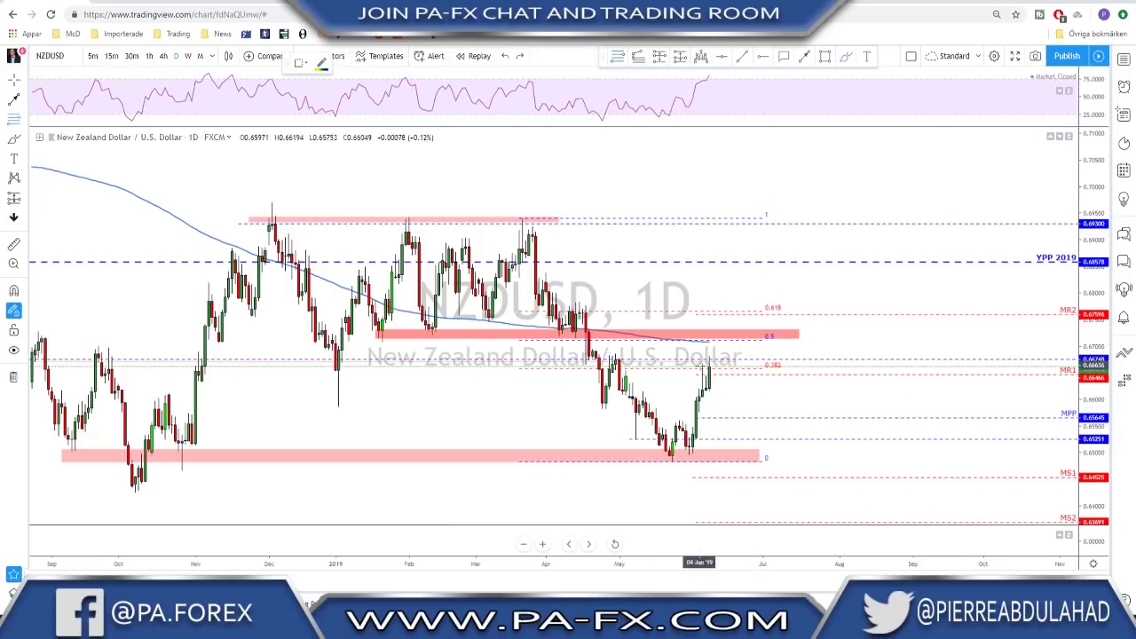
click(669, 460)
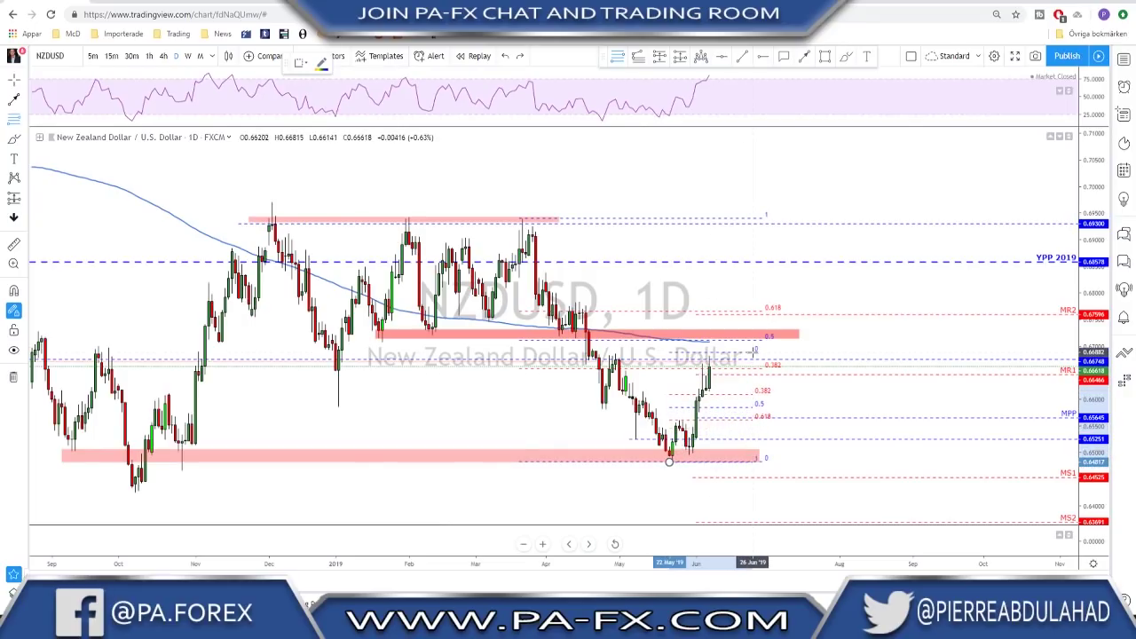
click(753, 350)
scroll(741, 344, up, 1)
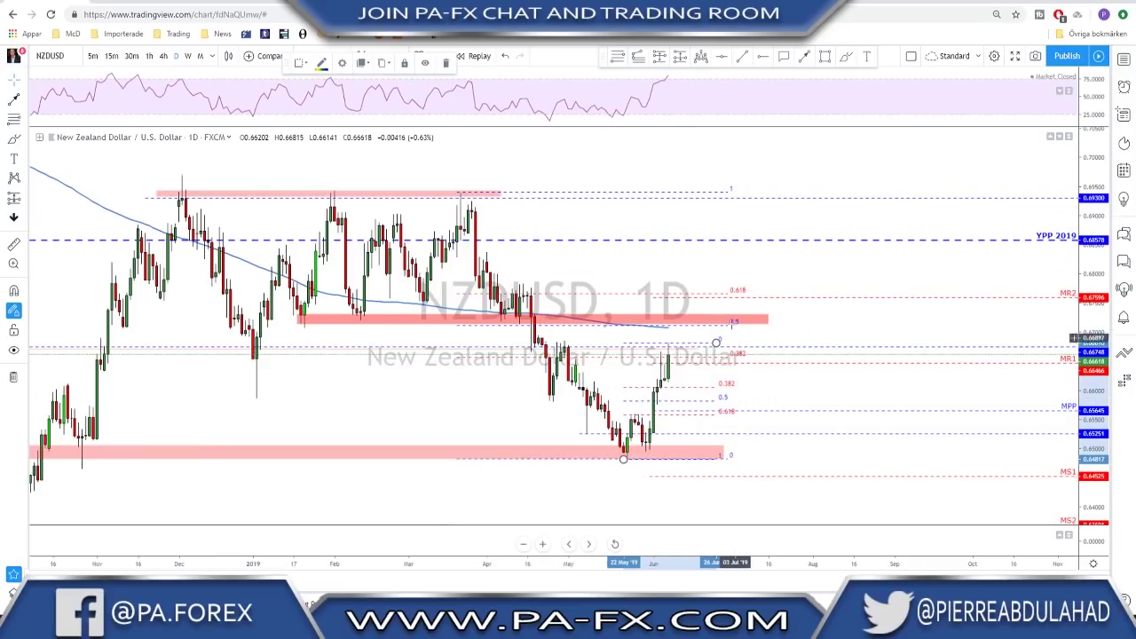
Brush a drop to the 0.618 retracement near MPP and a rebound, mark and circle that level, and remove the strokes
click(845, 57)
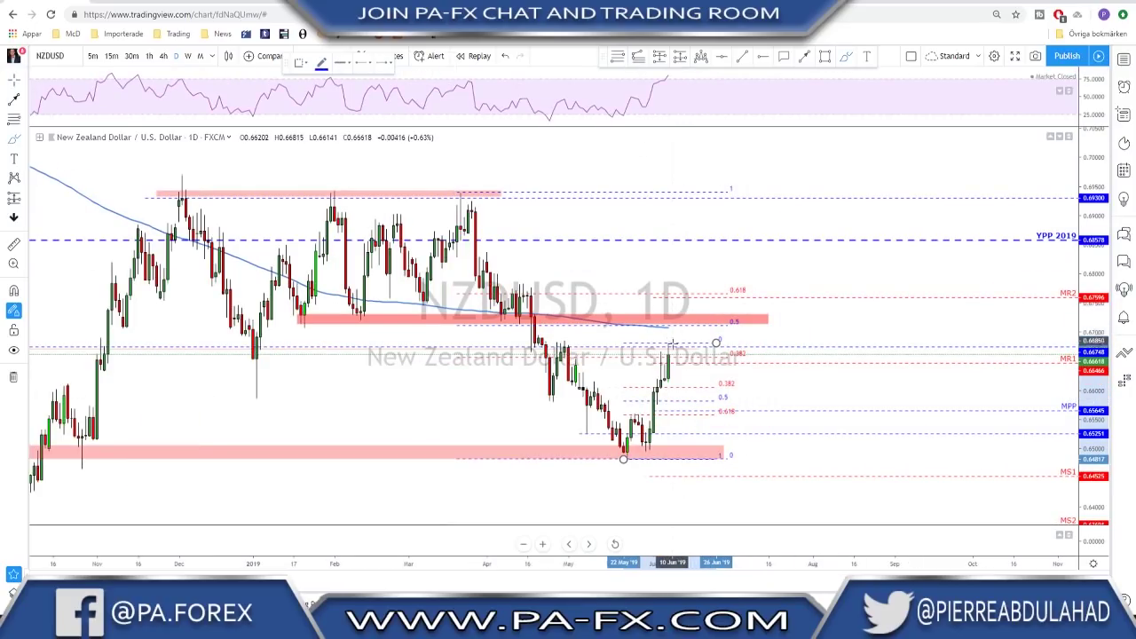
mouse_move(665, 345)
mouse_down()
mouse_move(693, 414)
mouse_move(717, 339)
mouse_up()
mouse_move(621, 411)
mouse_down()
mouse_move(733, 410)
mouse_move(708, 409)
mouse_up()
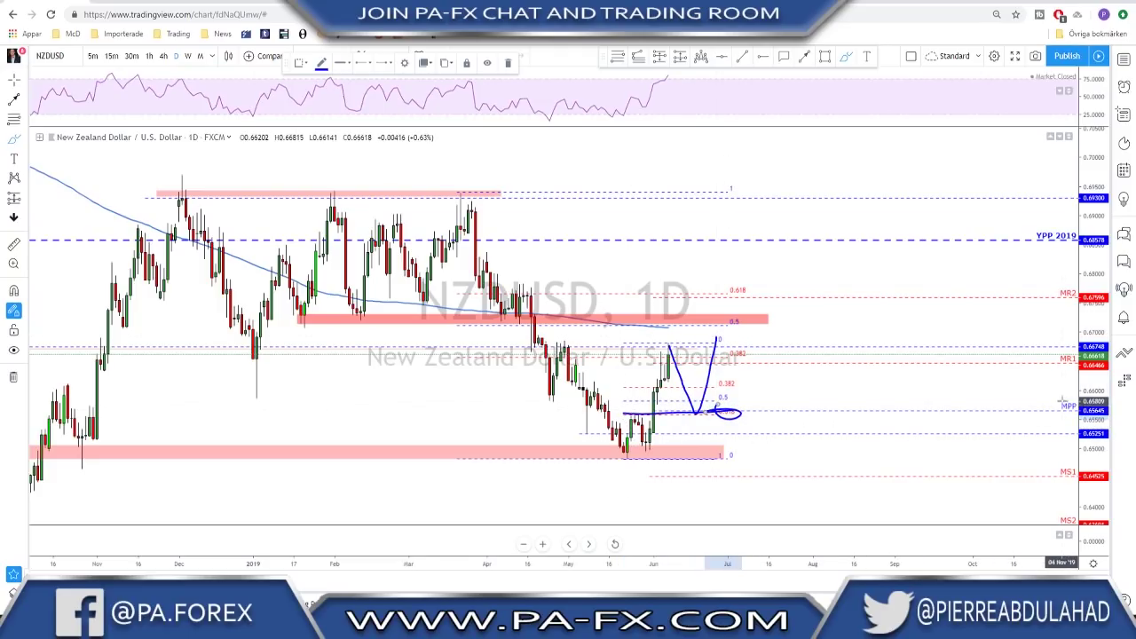
drag(1069, 398, 1086, 401)
mouse_move(707, 411)
mouse_down()
mouse_move(695, 403)
mouse_move(703, 421)
mouse_up()
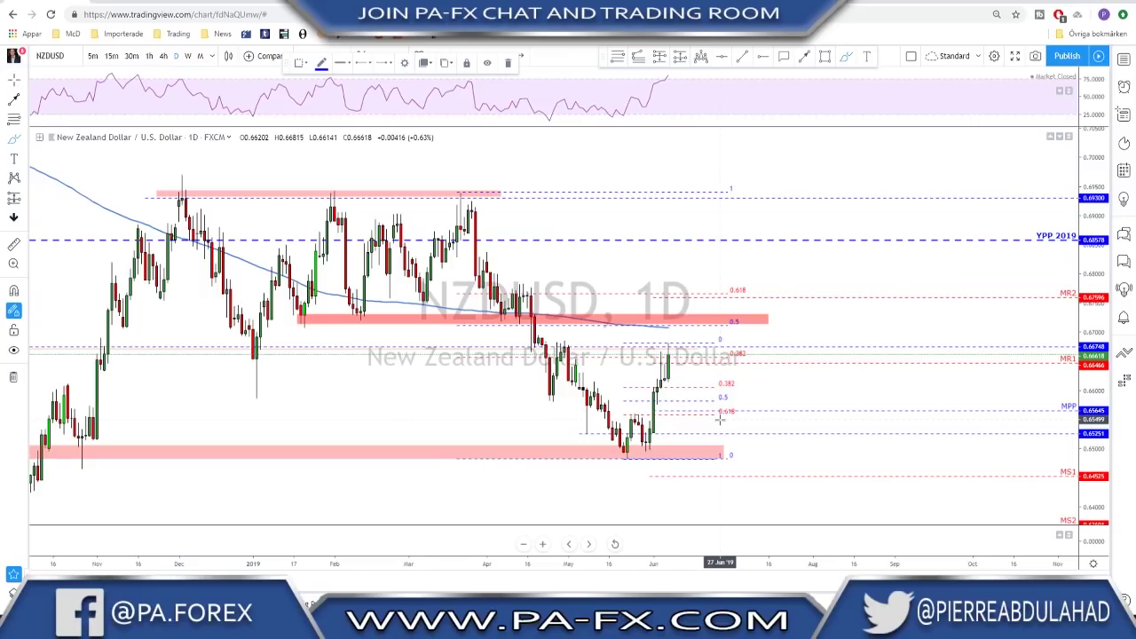
Load the USDNOK daily chart and bring the August 2018 to June 2019 price action into focus
text(USDNOK)
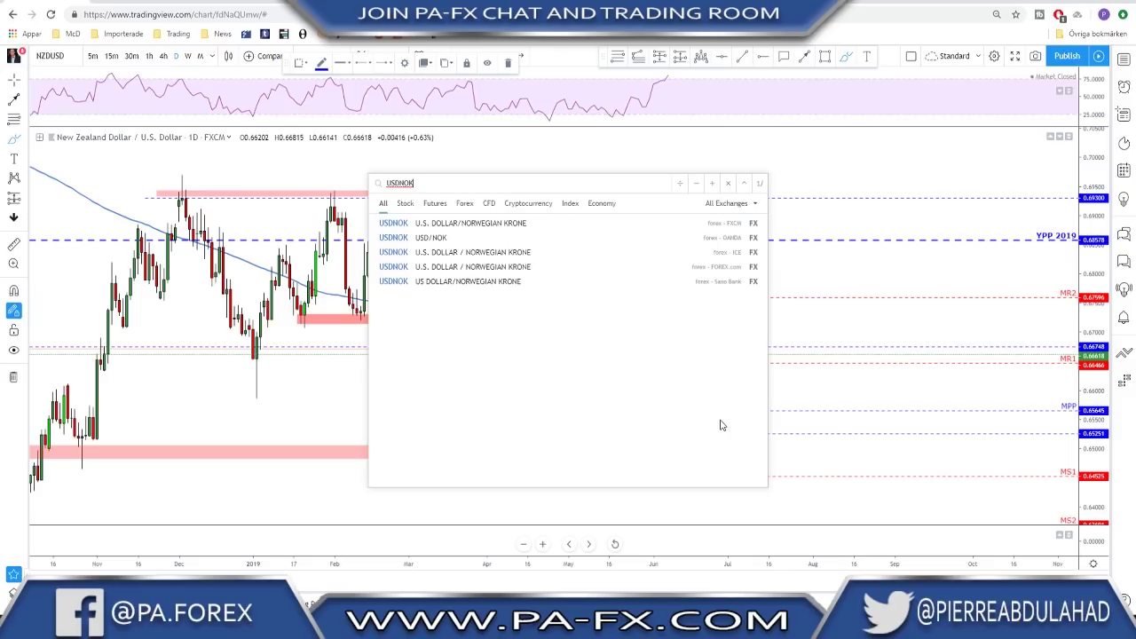
key(Return)
scroll(795, 338, up, 1)
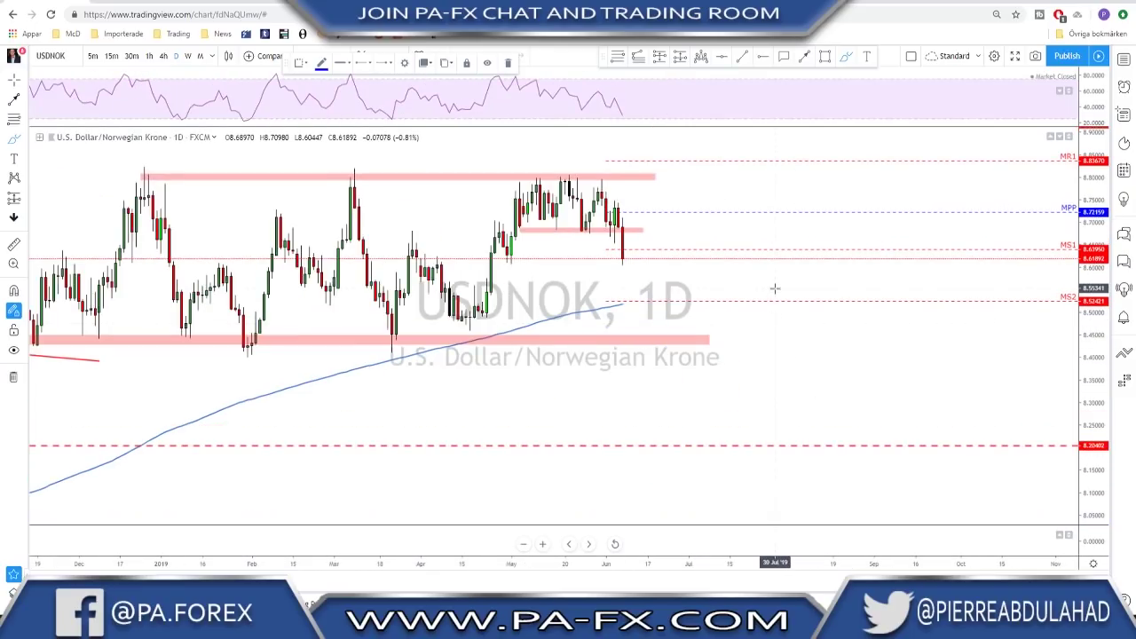
key(Escape)
drag(704, 280, 888, 267)
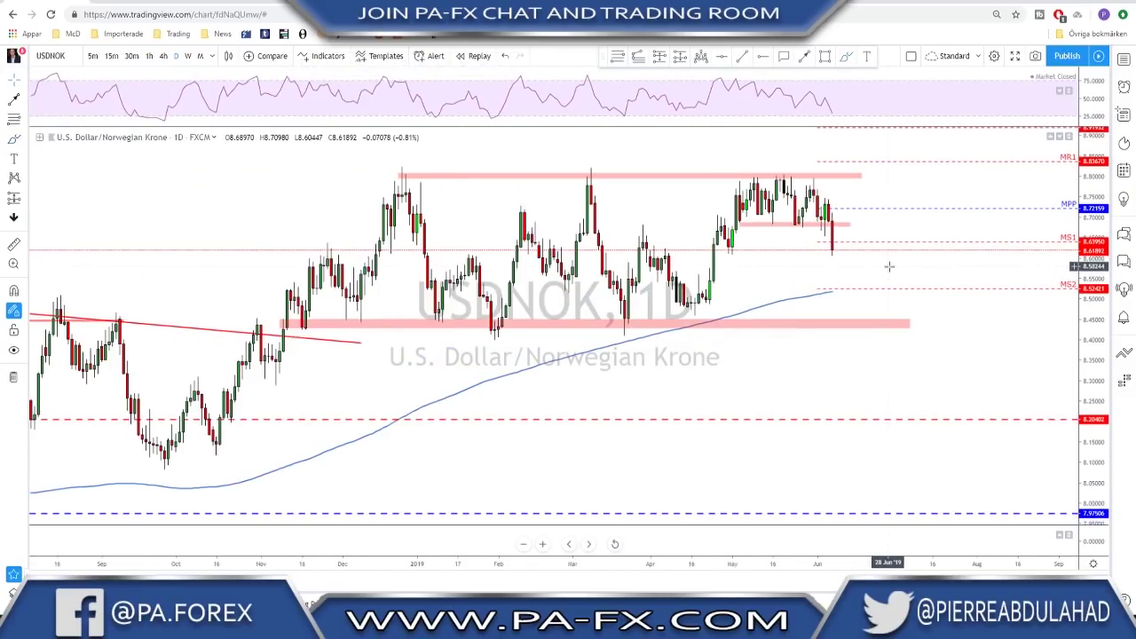
Brush lines along the upper and lower red zones of the USDNOK range from late 2018 to June 2019
click(845, 58)
drag(379, 174, 889, 180)
drag(302, 327, 873, 325)
Brush the May–June support line, swings and rounded top on USDNOK, and remove strokes back to the upper range line
drag(736, 223, 843, 222)
mouse_move(741, 217)
mouse_down()
mouse_move(753, 196)
mouse_move(772, 202)
mouse_move(803, 188)
mouse_up()
mouse_move(731, 202)
mouse_down()
mouse_move(757, 172)
mouse_move(834, 197)
mouse_up()
drag(736, 222, 869, 221)
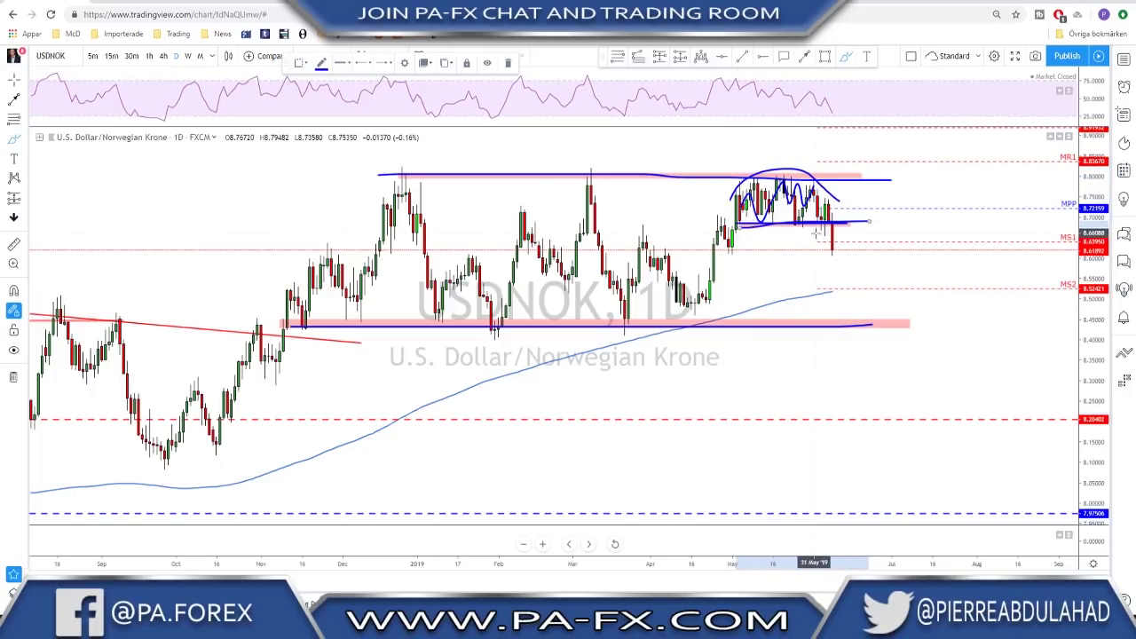
key(Delete)
key(ctrl+z)
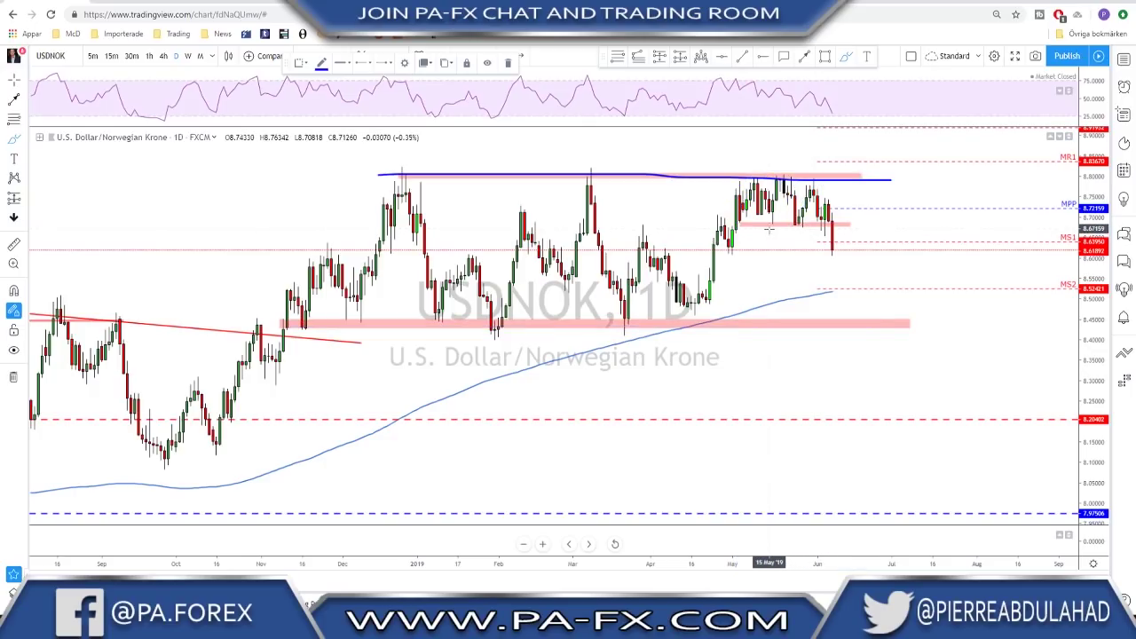
Remove the brushed upper range line from USDNOK and switch the chart to the 4-hour timeframe
key(ctrl+z)
scroll(759, 247, up, 1)
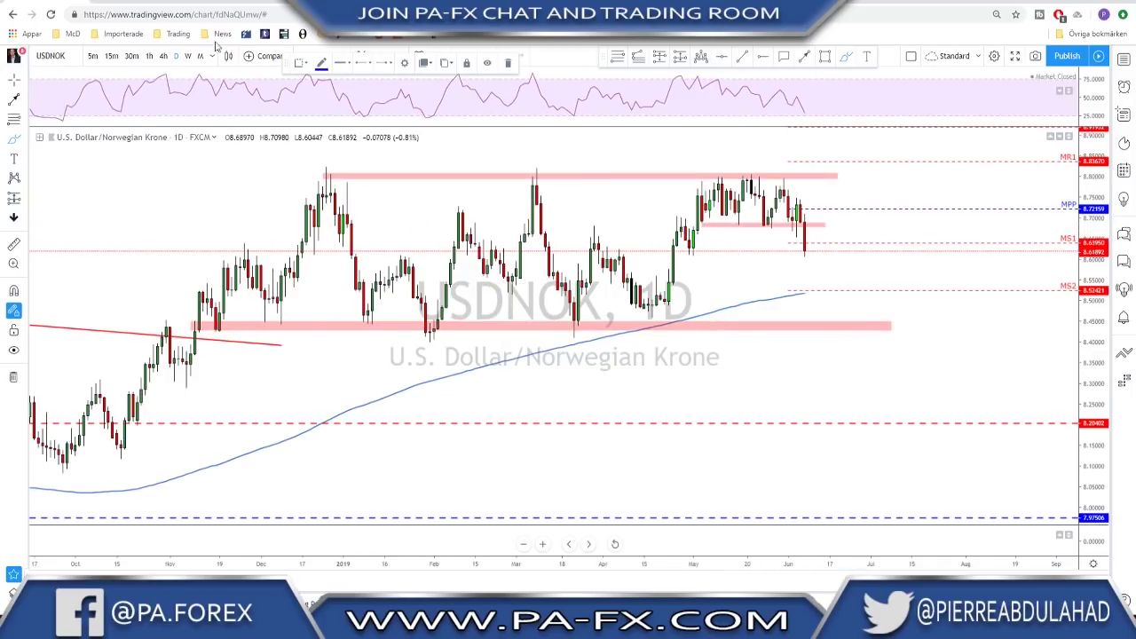
click(163, 56)
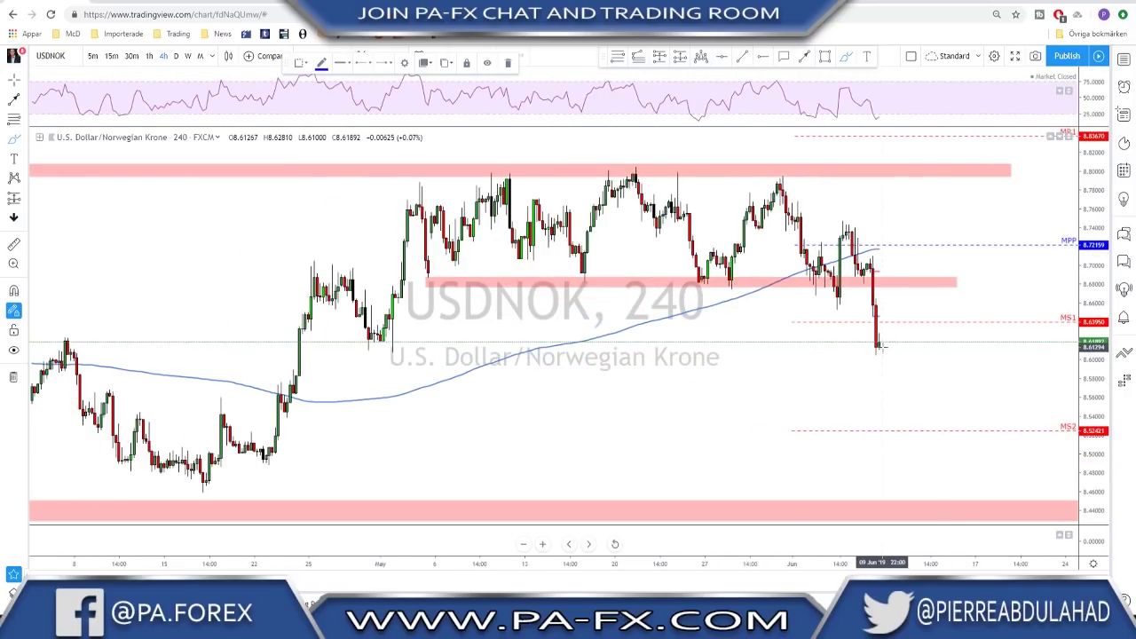
Brush a choppy rebound to the broken red support zone, a line along that zone, and a drop to near MS2
drag(890, 333, 940, 280)
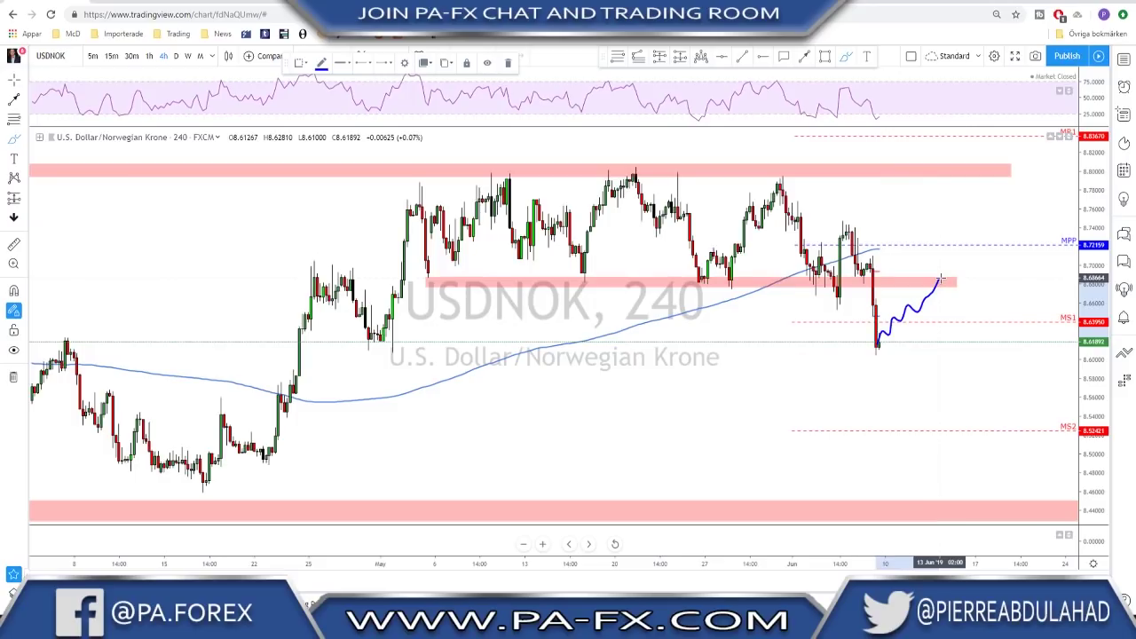
mouse_move(584, 282)
mouse_down()
mouse_move(963, 282)
mouse_move(949, 302)
mouse_move(994, 415)
mouse_up()
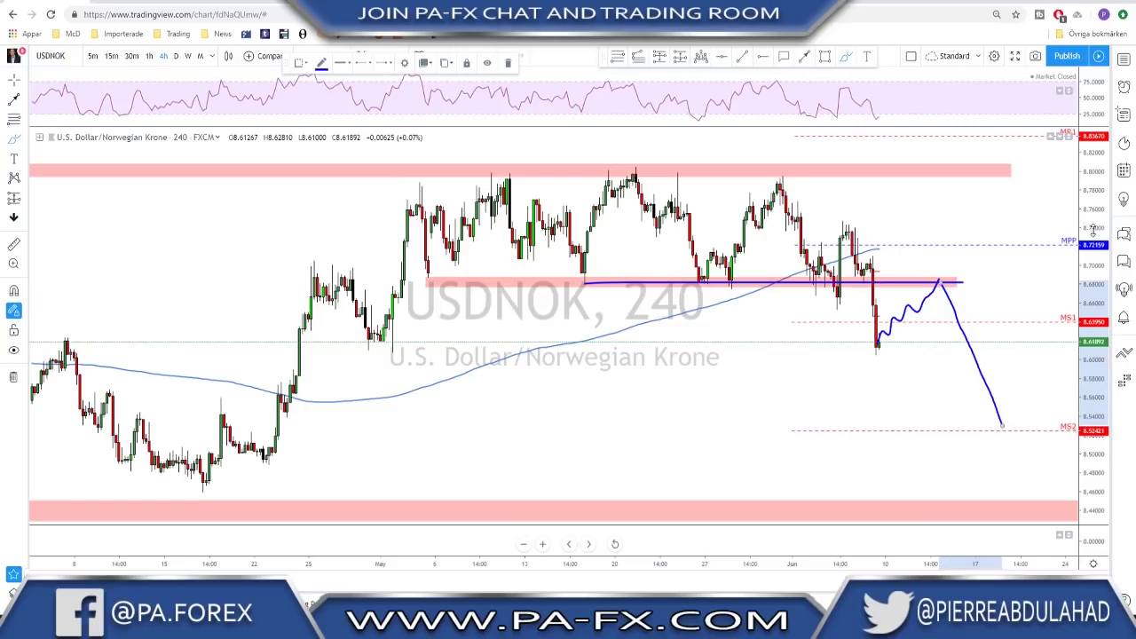
View the published idea "USDNOK possible rotation back to the bottom of the channel", then return to the full-width chart
click(1122, 203)
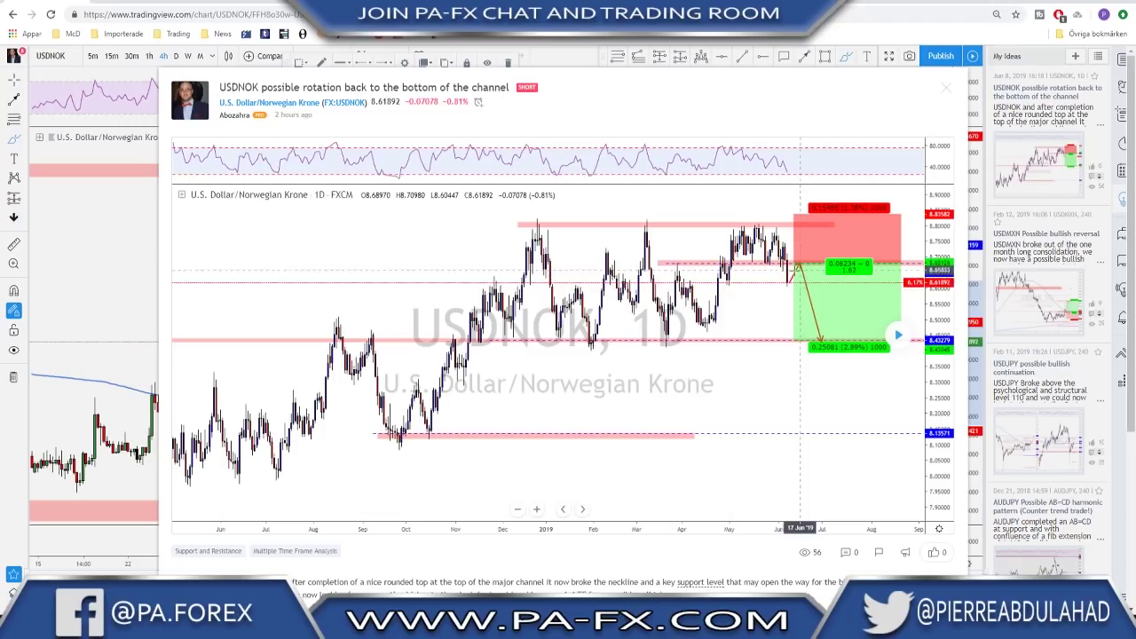
click(946, 88)
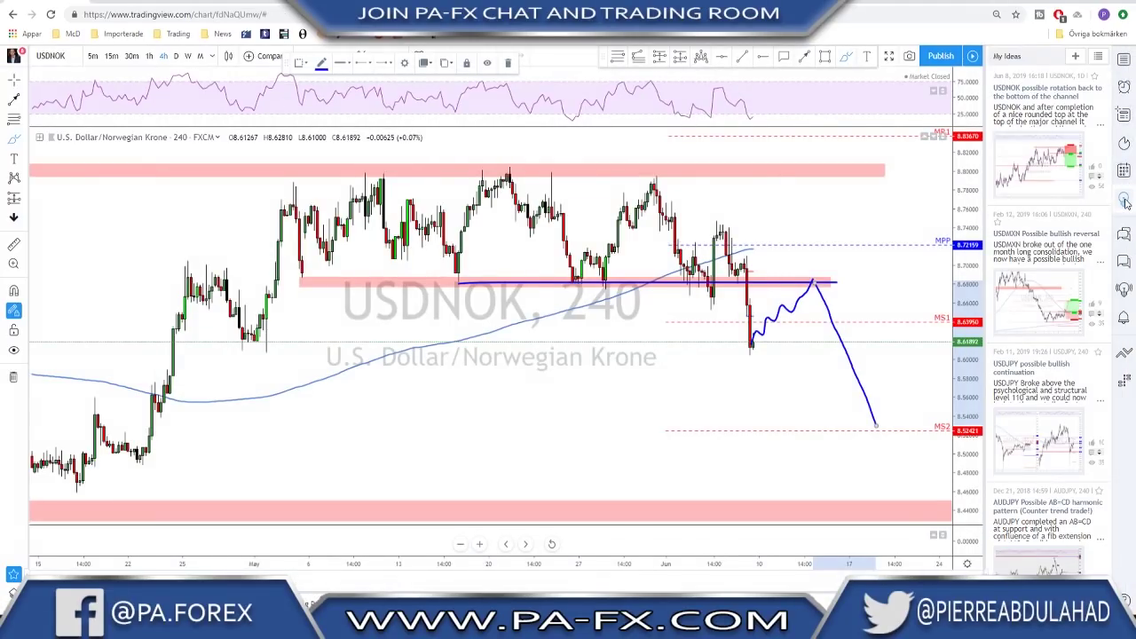
click(1124, 203)
scroll(932, 312, down, 2)
scroll(729, 94, up, 1)
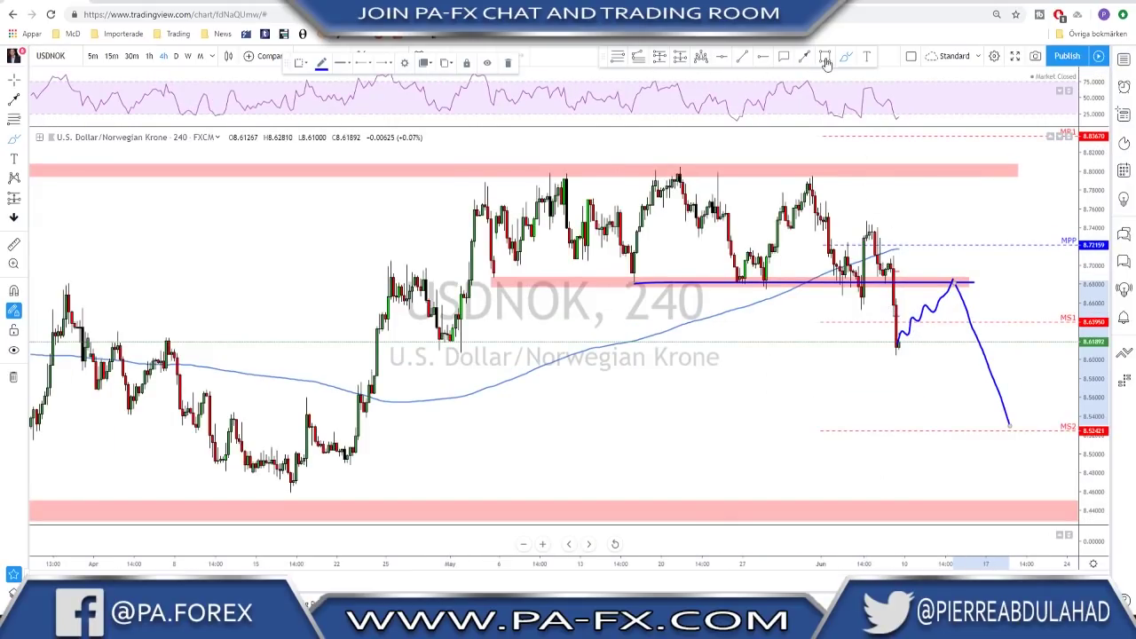
Brush a rising trend line under the rebound path and a steep rally to the red zone, removing these extra strokes
click(894, 350)
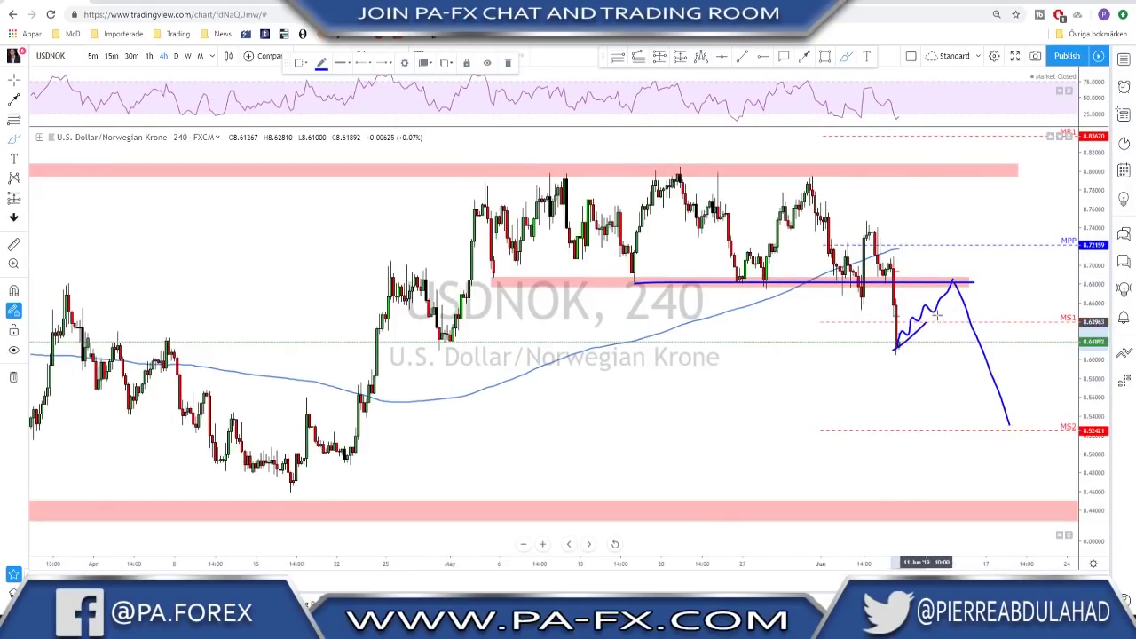
drag(891, 326, 947, 275)
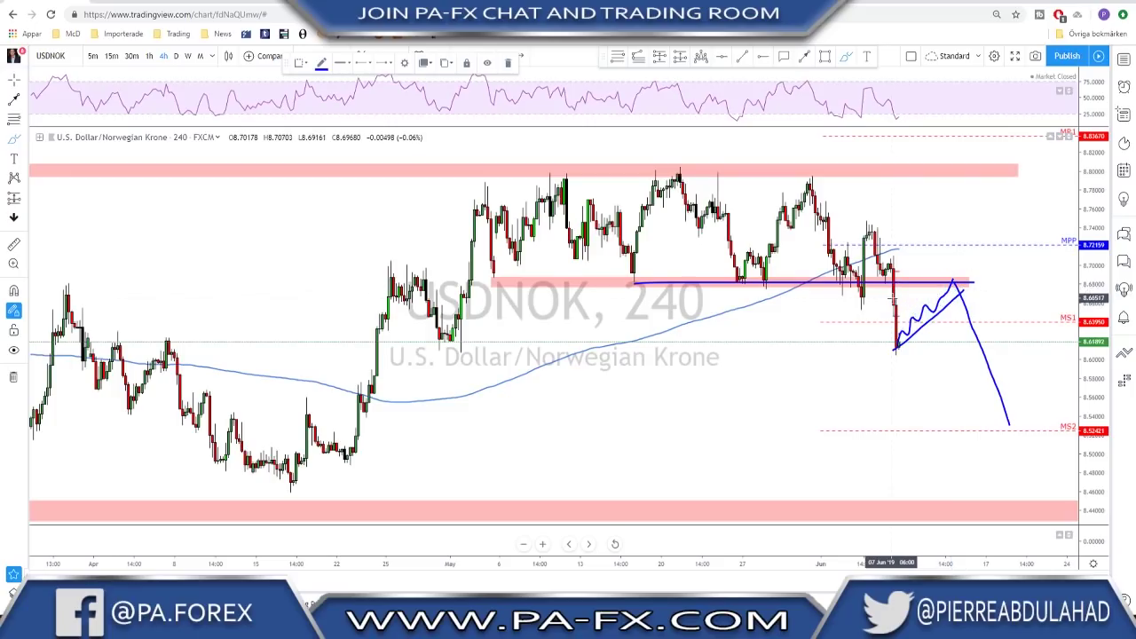
key(Delete)
mouse_move(633, 283)
mouse_down()
mouse_move(677, 176)
mouse_move(729, 279)
mouse_up()
key(Delete)
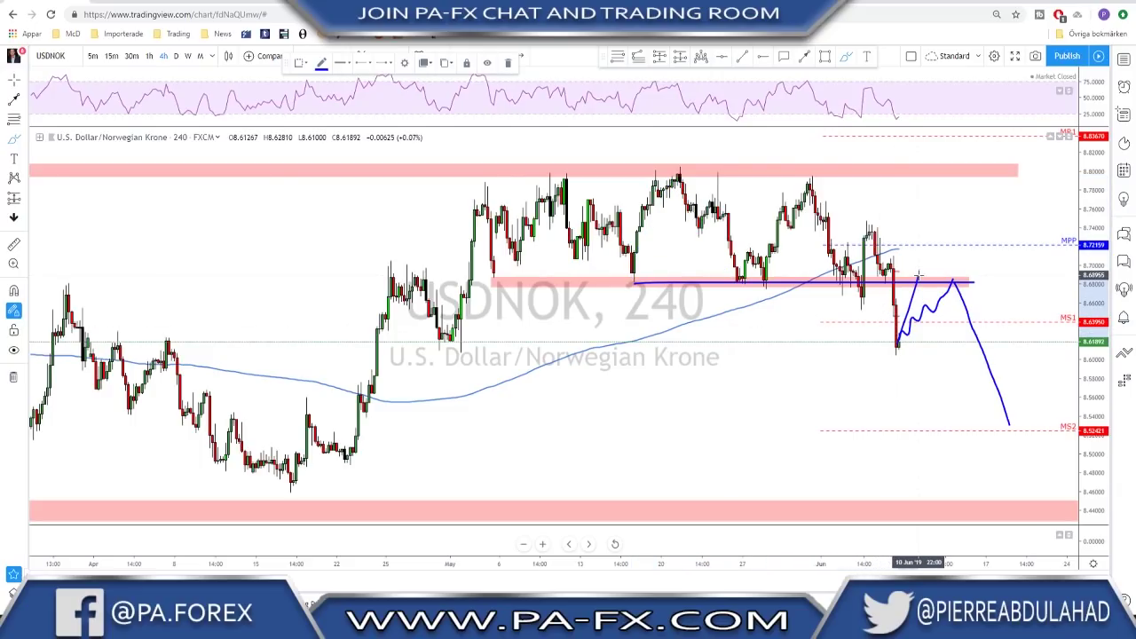
drag(918, 275, 948, 364)
key(Delete)
scroll(948, 362, down, 1)
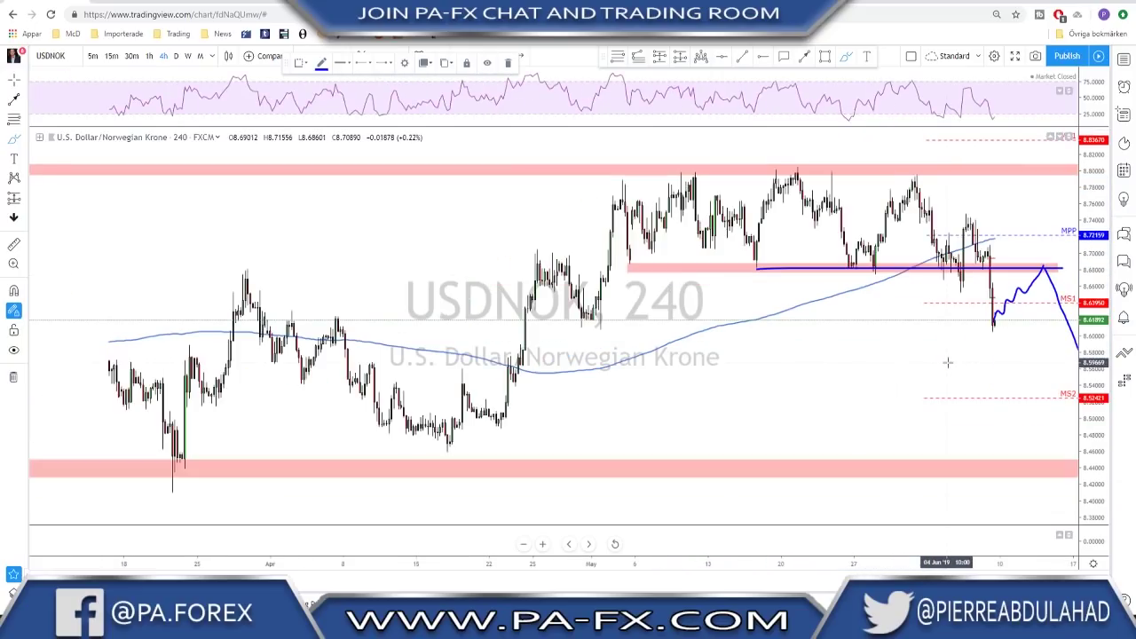
Remove the brushed drop, support line and rebound path from the USDNOK 4-hour chart and leave the Brush tool
scroll(948, 359, up, 1)
scroll(973, 351, up, 1)
key(ctrl+z)
key(ctrl+z)
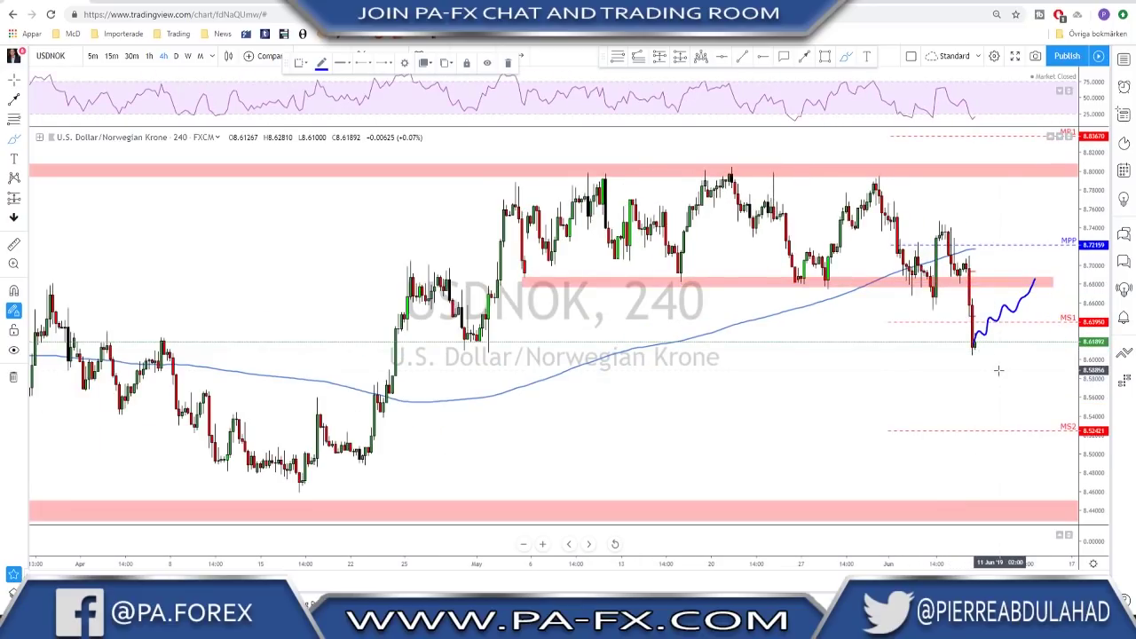
key(Escape)
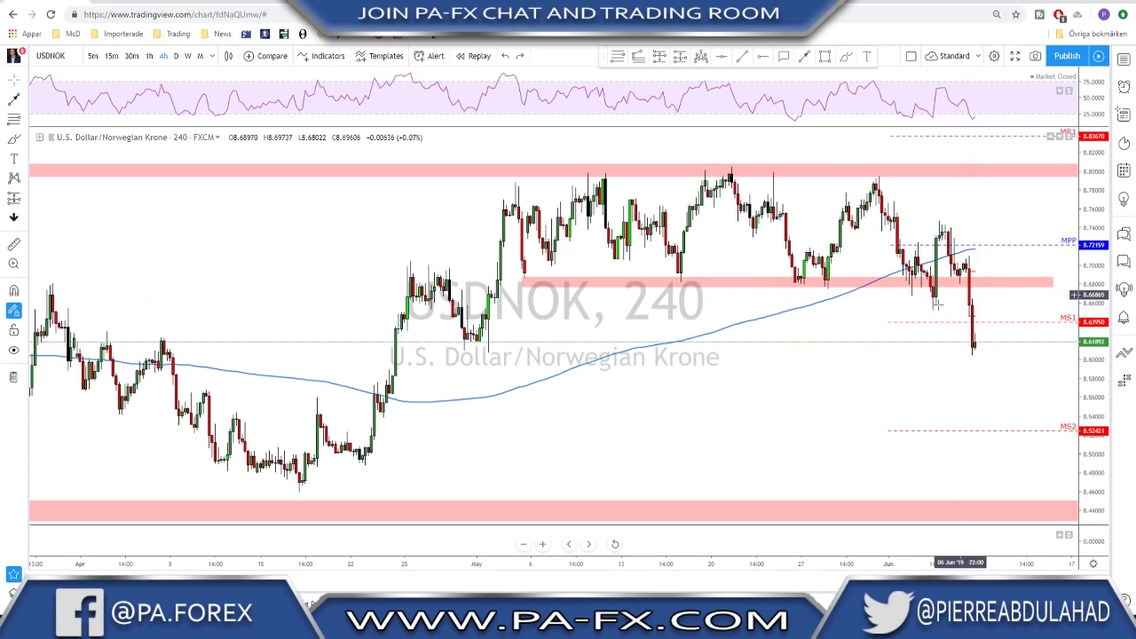
Narrow the middle red support zone by raising its lower edge to about 8.681 and extending its start to 3 May
click(523, 286)
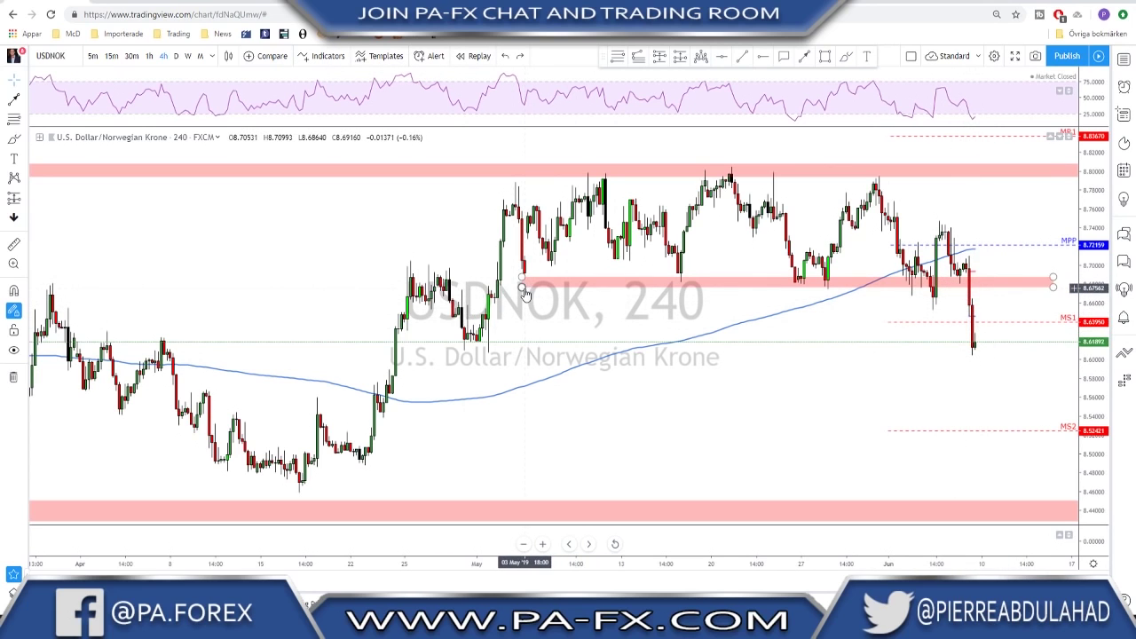
drag(522, 289, 515, 284)
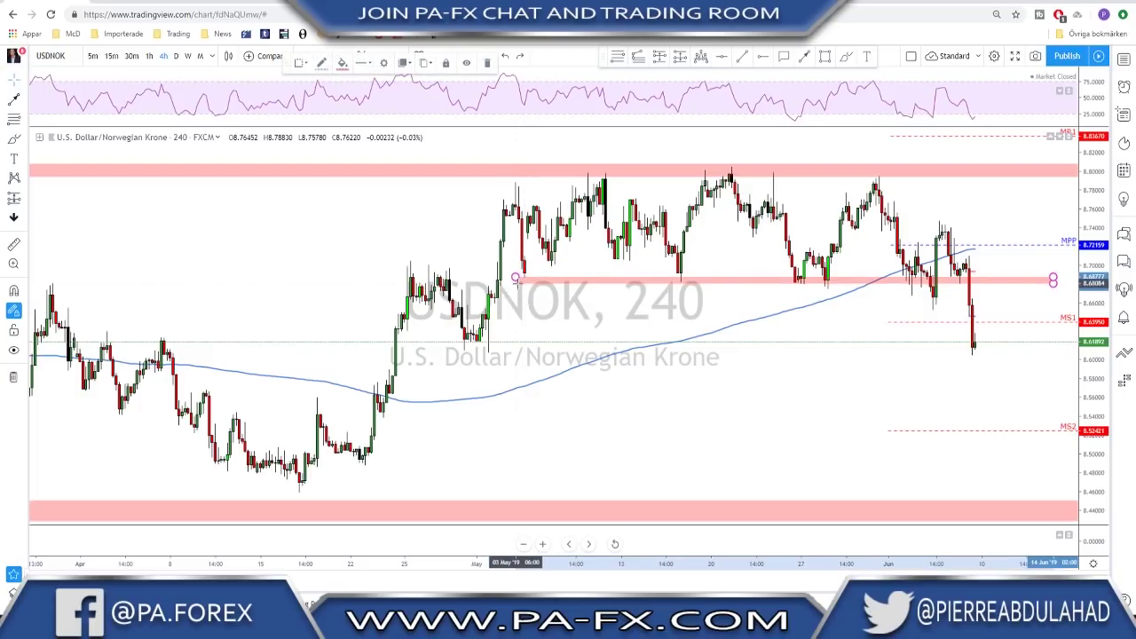